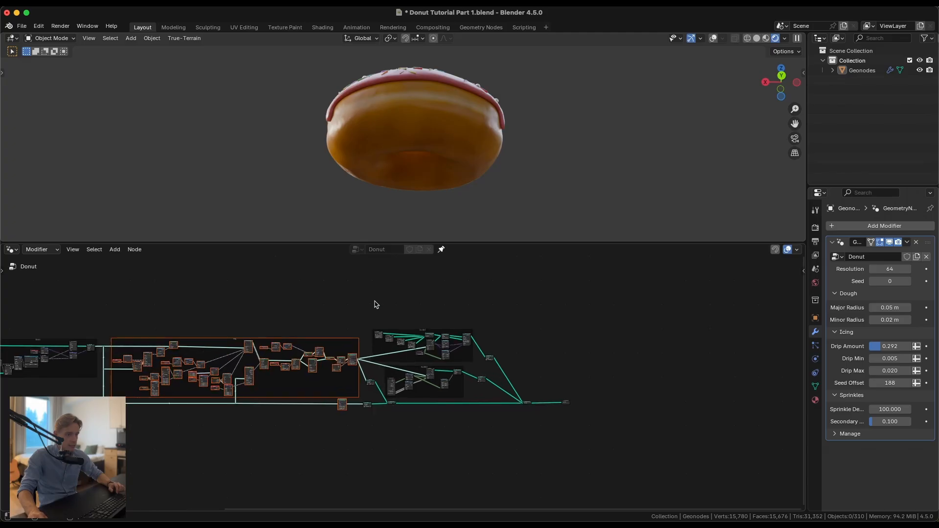
Step: Examine the finished Donut geometry node tree and the shader nodes of the Icing material
{"action": "left_click_drag", "start_coordinate": [373, 305], "coordinate": [494, 436]}
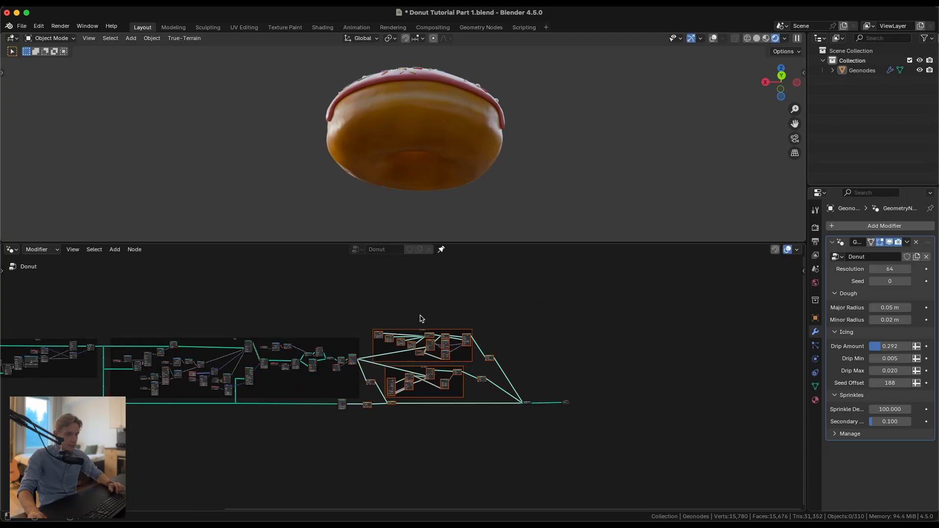
{"action": "scroll", "coordinate": [14, 250], "scroll_direction": "down", "scroll_amount": 1, "text": "ctrl"}
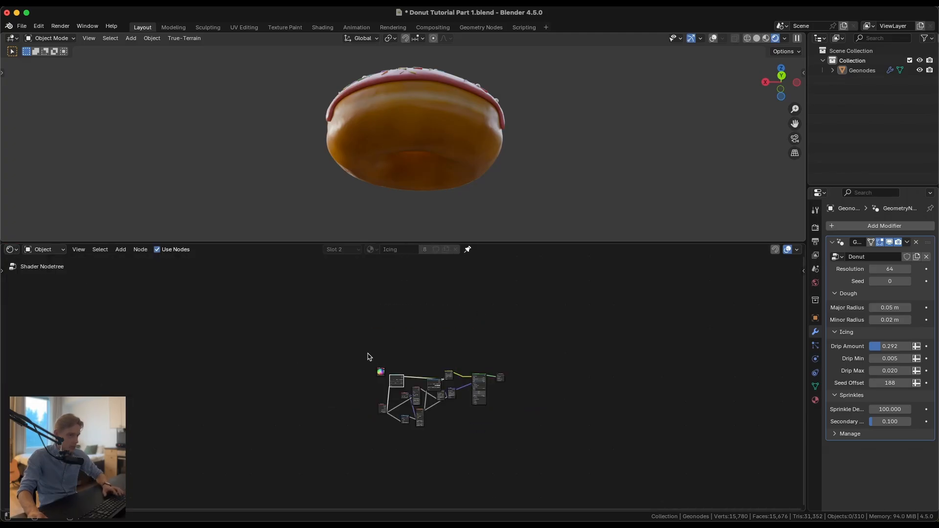
{"action": "scroll", "coordinate": [401, 383], "scroll_direction": "up", "scroll_amount": 6}
{"action": "scroll", "coordinate": [424, 403], "scroll_direction": "up", "scroll_amount": 1}
{"action": "middle_click_drag", "start_coordinate": [424, 403], "coordinate": [345, 341]}
{"action": "left_click", "coordinate": [468, 250]}
{"action": "scroll", "coordinate": [368, 335], "scroll_direction": "up", "scroll_amount": 3}
{"action": "scroll", "coordinate": [343, 337], "scroll_direction": "up", "scroll_amount": 1}
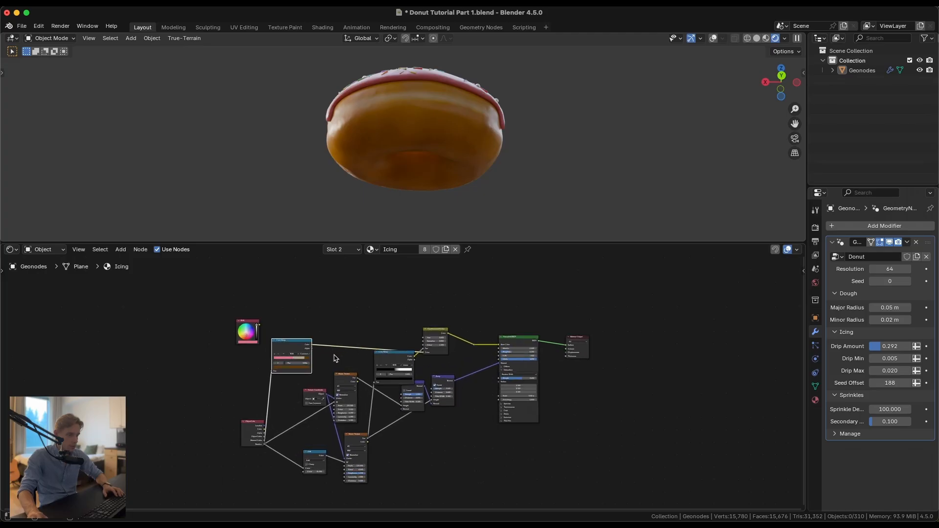
Step: Look through the Dough, Sprikle 1 and Sprikle 2 material node trees, and view the donut from above in an enlarged viewport
{"action": "left_click", "coordinate": [354, 249]}
{"action": "left_click", "coordinate": [309, 270]}
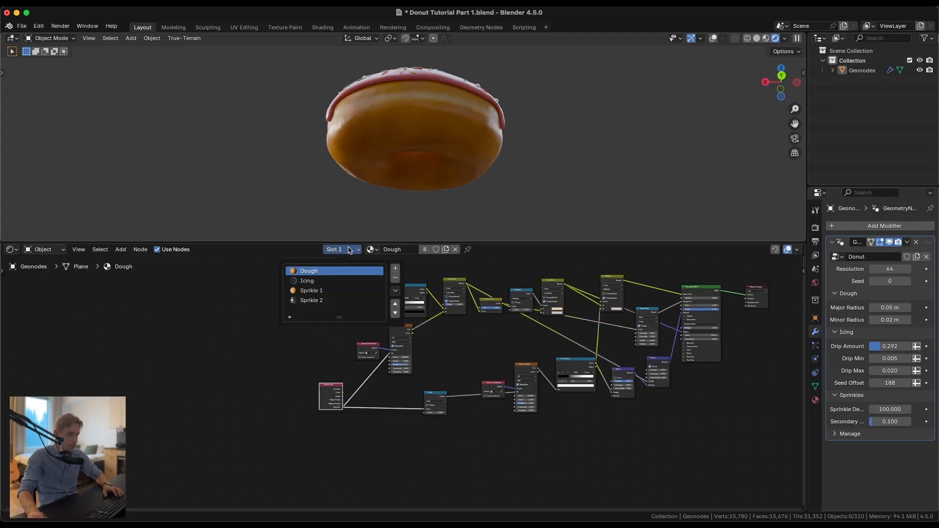
{"action": "left_click", "coordinate": [332, 292]}
{"action": "left_click", "coordinate": [328, 301]}
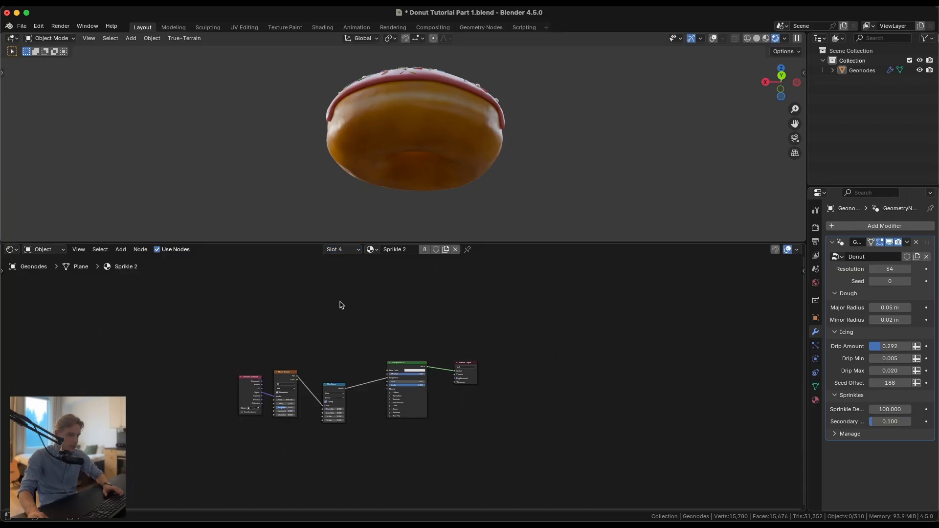
{"action": "middle_click_drag", "start_coordinate": [336, 302], "coordinate": [345, 325]}
{"action": "left_click_drag", "start_coordinate": [284, 241], "coordinate": [293, 323]}
{"action": "middle_click_drag", "start_coordinate": [342, 293], "coordinate": [315, 169]}
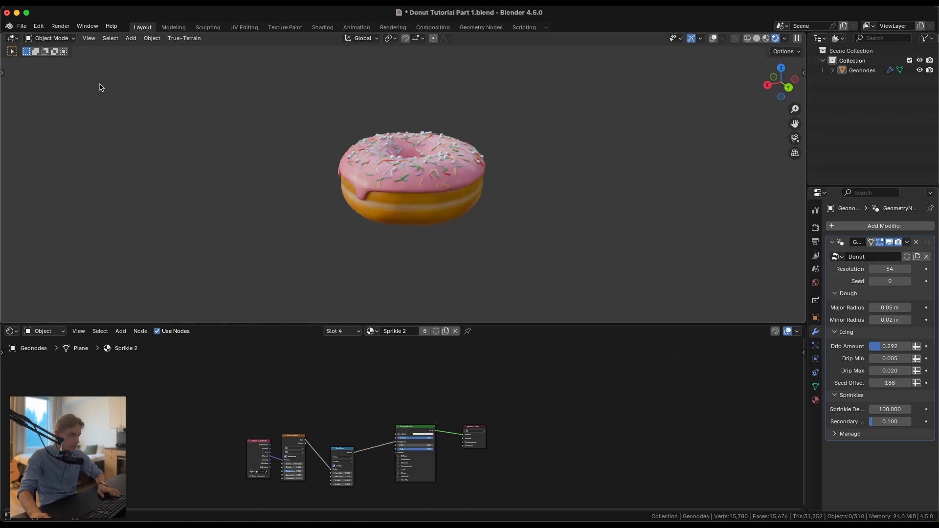
Step: Save the current donut file and start a new General file
{"action": "key", "text": "super+s"}
{"action": "left_click", "coordinate": [21, 25]}
{"action": "mouse_move", "coordinate": [43, 39]}
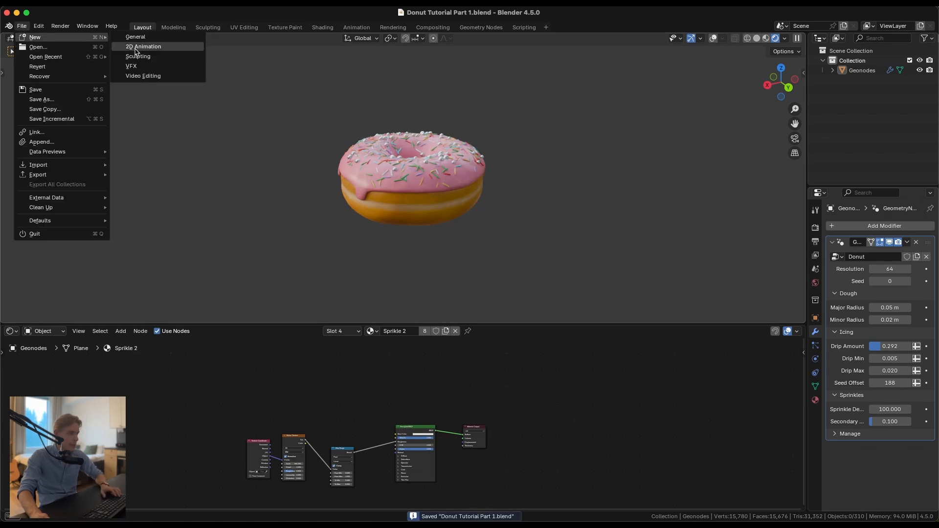
{"action": "left_click", "coordinate": [142, 37]}
{"action": "left_click", "coordinate": [560, 245]}
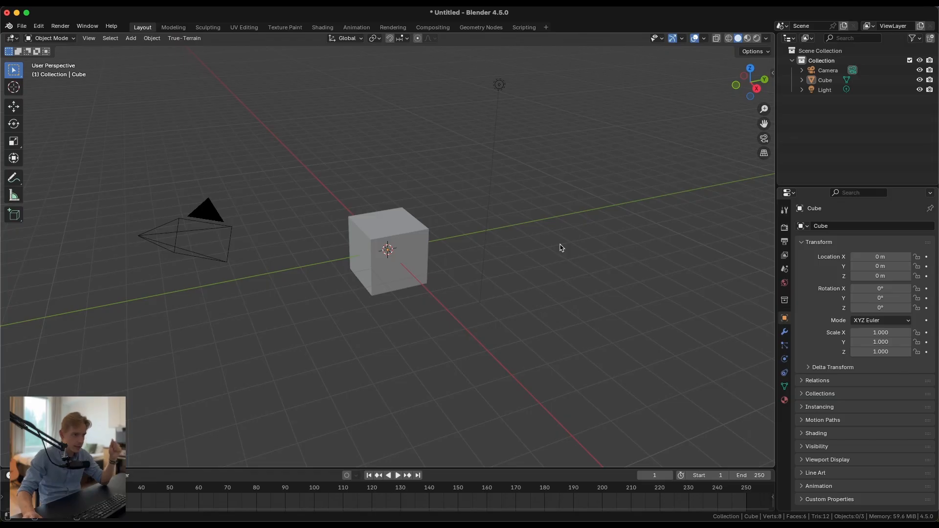
Step: Delete all default objects from the scene
{"action": "key", "text": "a"}
{"action": "key", "text": "x"}
{"action": "left_click", "coordinate": [547, 242]}
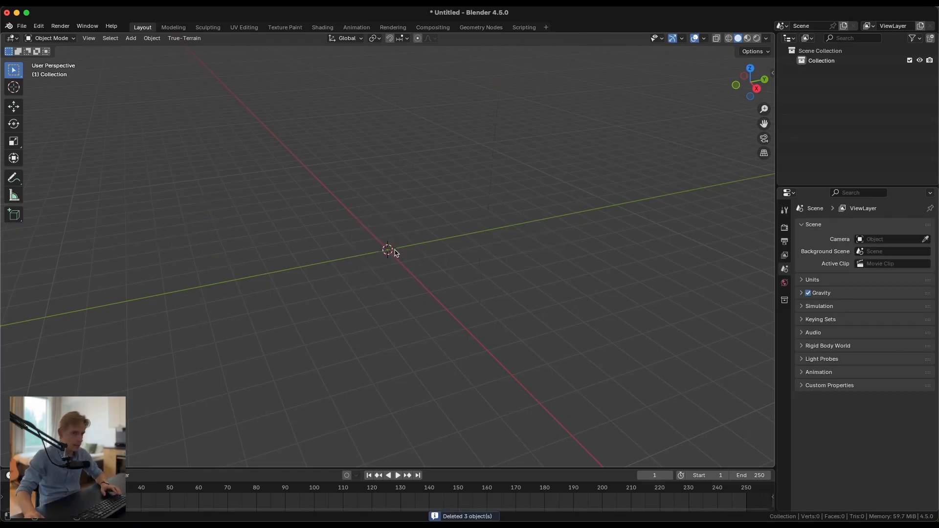
Step: Add a mesh plane and rename it Geonodes
{"action": "key", "text": "shift+a"}
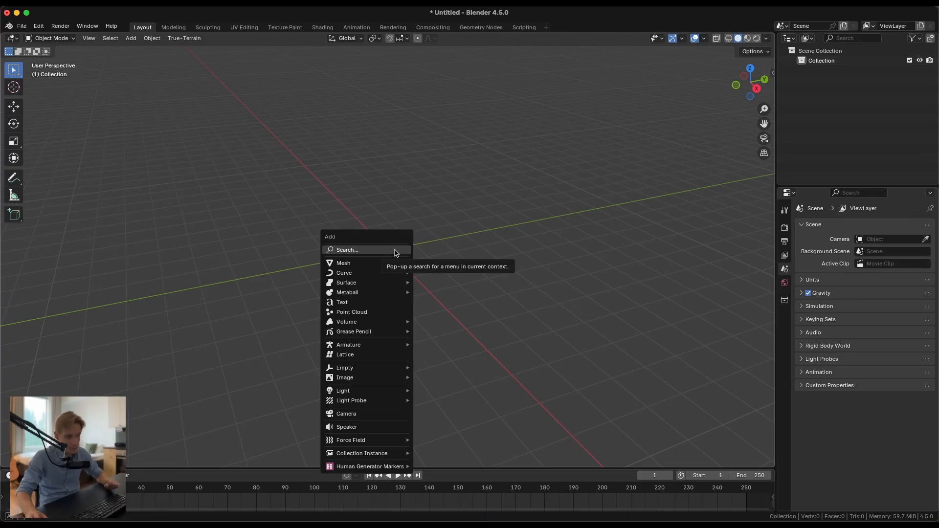
{"action": "mouse_move", "coordinate": [373, 265]}
{"action": "left_click", "coordinate": [468, 262]}
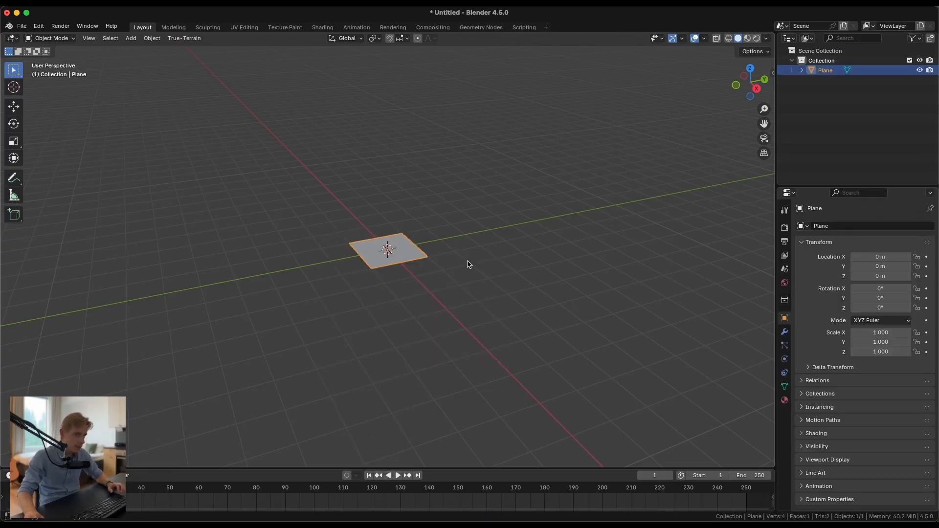
{"action": "double_click", "coordinate": [828, 70]}
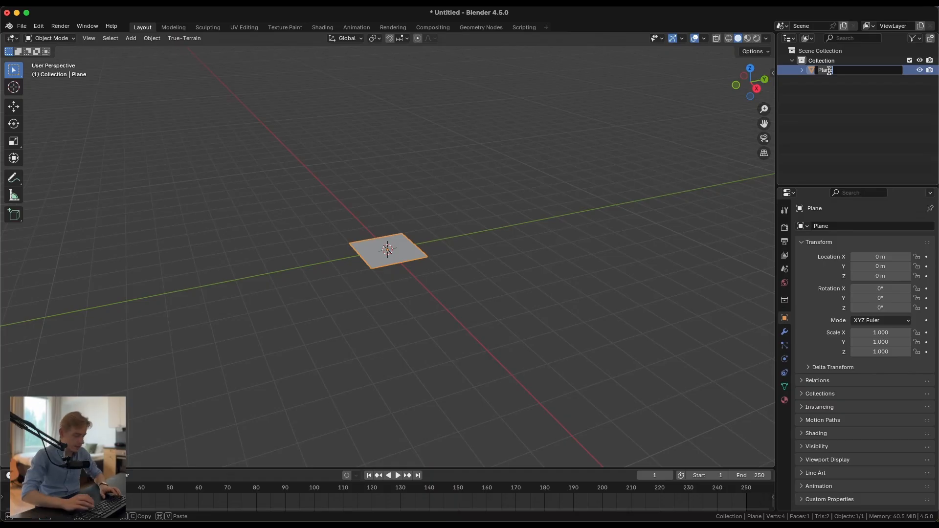
{"action": "type", "text": "GeoNode"}
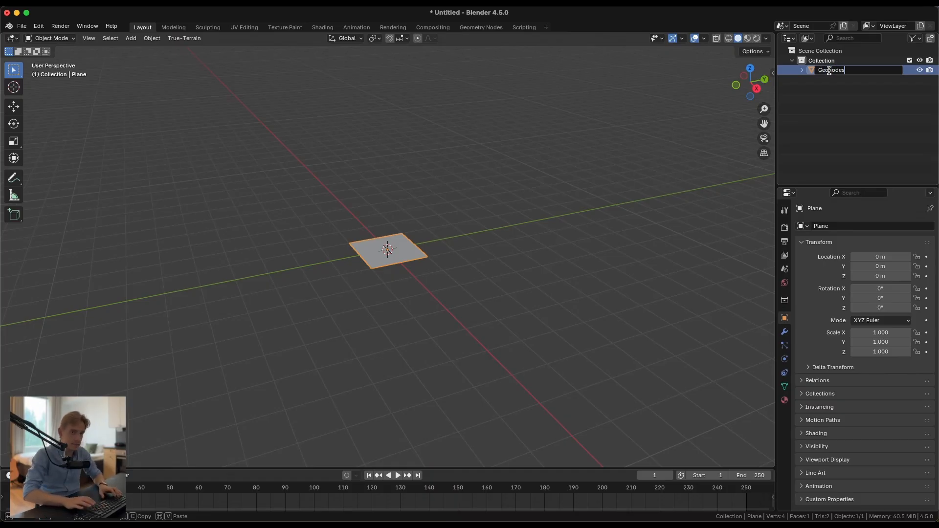
{"action": "type", "text": "s"}
{"action": "key", "text": "Return"}
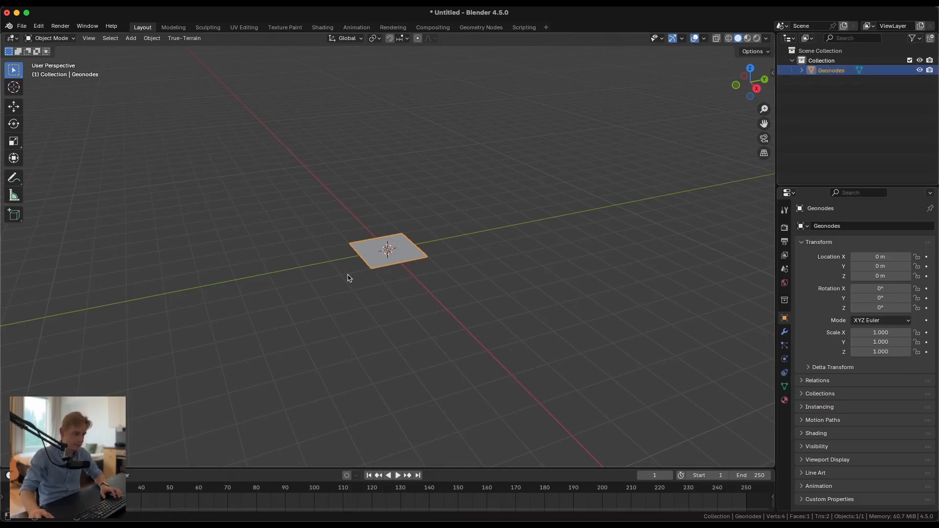
Step: Enlarge the timeline area below the viewport and switch it to the Geometry Node Editor
{"action": "left_click_drag", "start_coordinate": [285, 466], "coordinate": [280, 279]}
{"action": "left_click", "coordinate": [10, 288]}
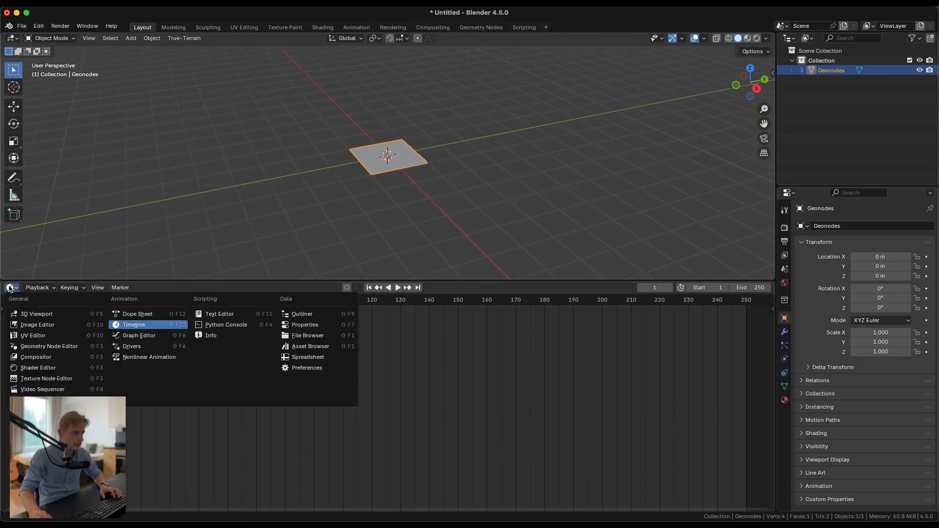
{"action": "left_click", "coordinate": [79, 349]}
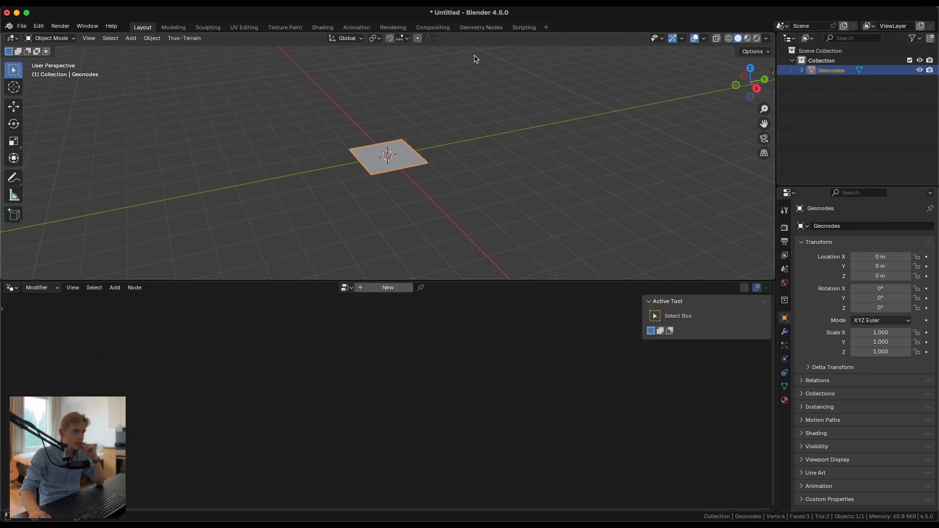
Step: Look at the Geometry Nodes workspace and return to the Layout workspace
{"action": "left_click", "coordinate": [481, 27]}
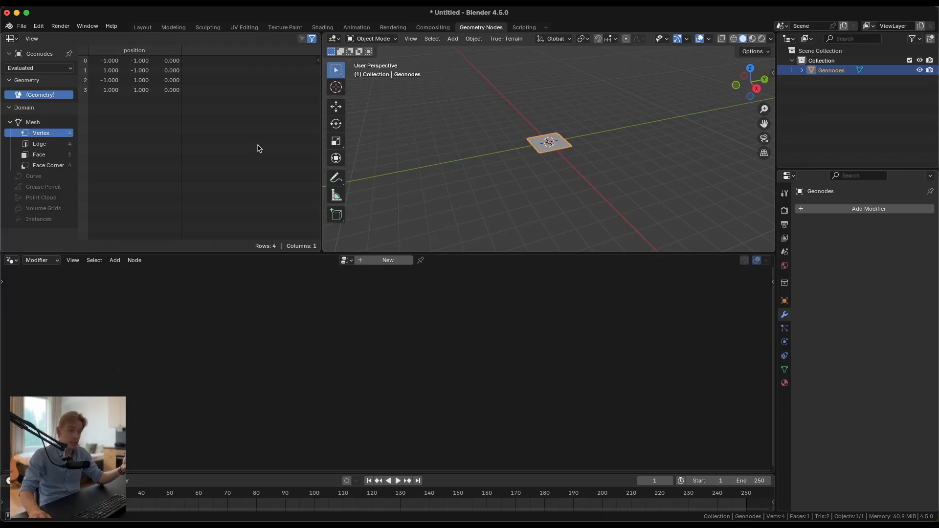
{"action": "left_click", "coordinate": [153, 29]}
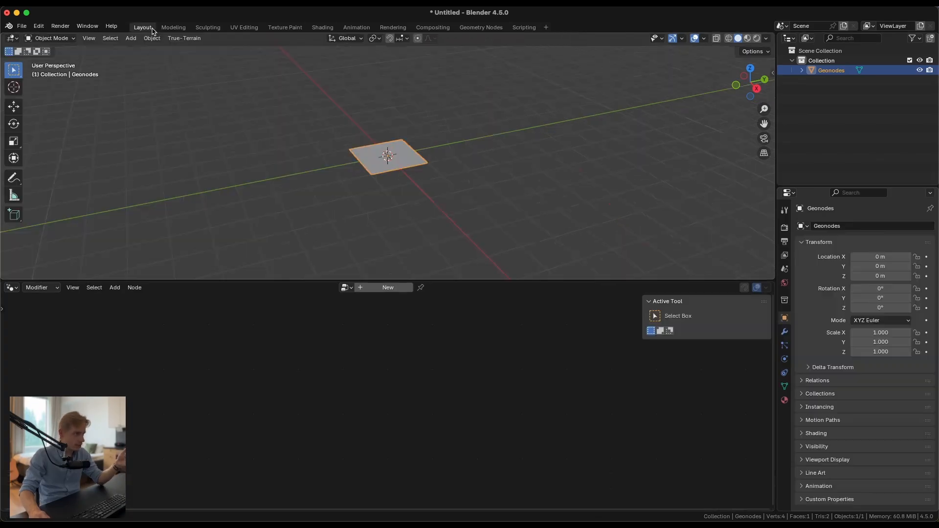
Step: Create a new geometry node tree on the Geonodes plane and name it Donut
{"action": "left_click_drag", "start_coordinate": [304, 281], "coordinate": [308, 236]}
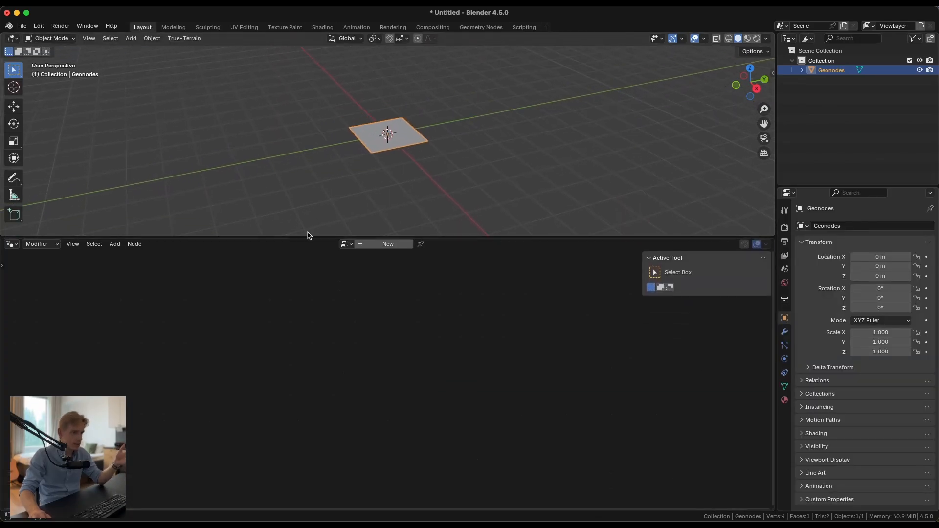
{"action": "scroll", "coordinate": [386, 140], "scroll_direction": "up", "scroll_amount": 5}
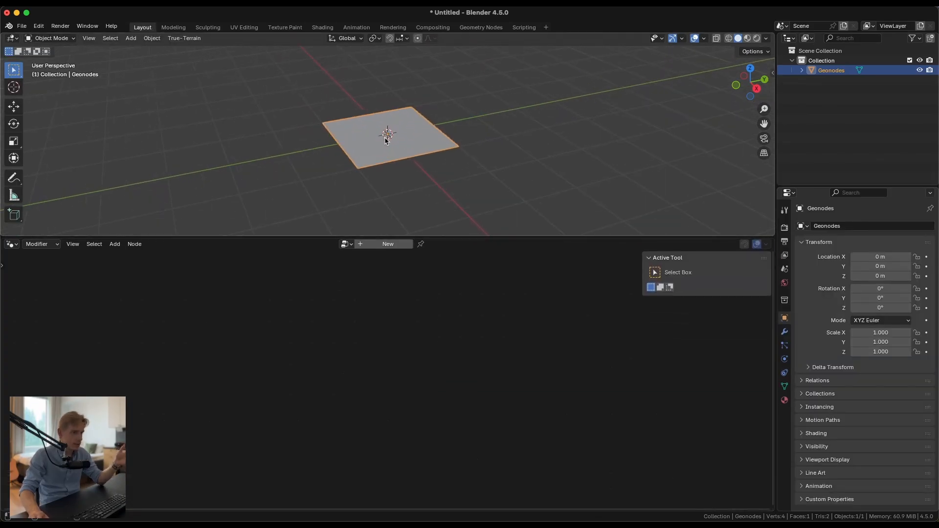
{"action": "left_click", "coordinate": [381, 244]}
{"action": "left_click", "coordinate": [384, 246]}
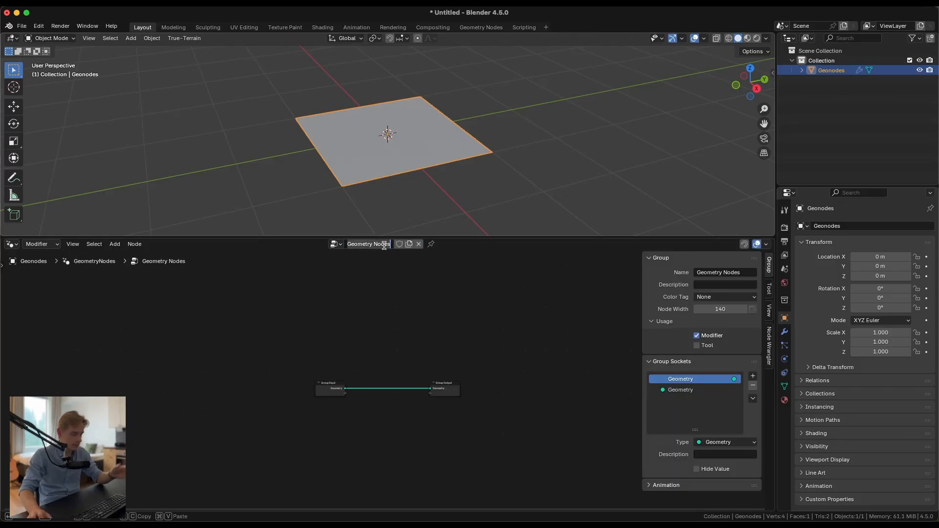
{"action": "type", "text": "Donut"}
{"action": "key", "text": "Return"}
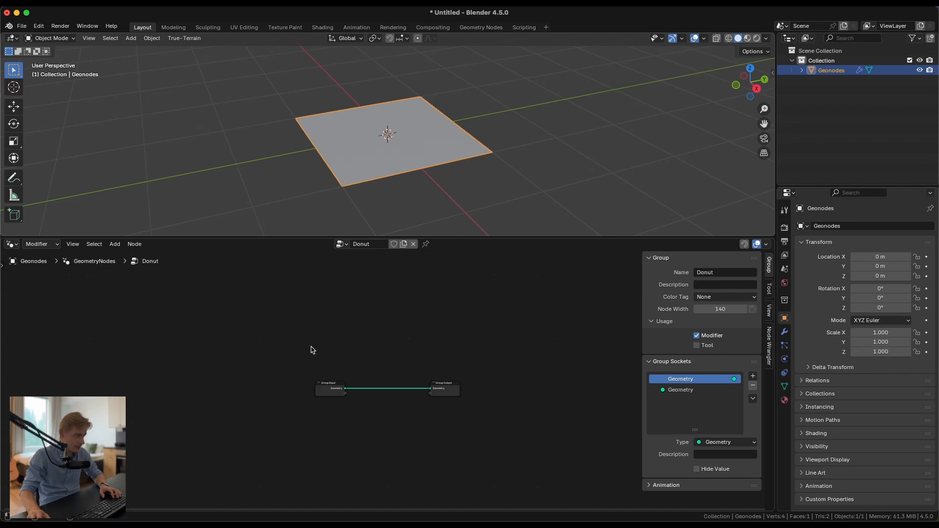
Step: Delete the Group Input node from the Donut node tree
{"action": "scroll", "coordinate": [313, 340], "scroll_direction": "up", "scroll_amount": 3}
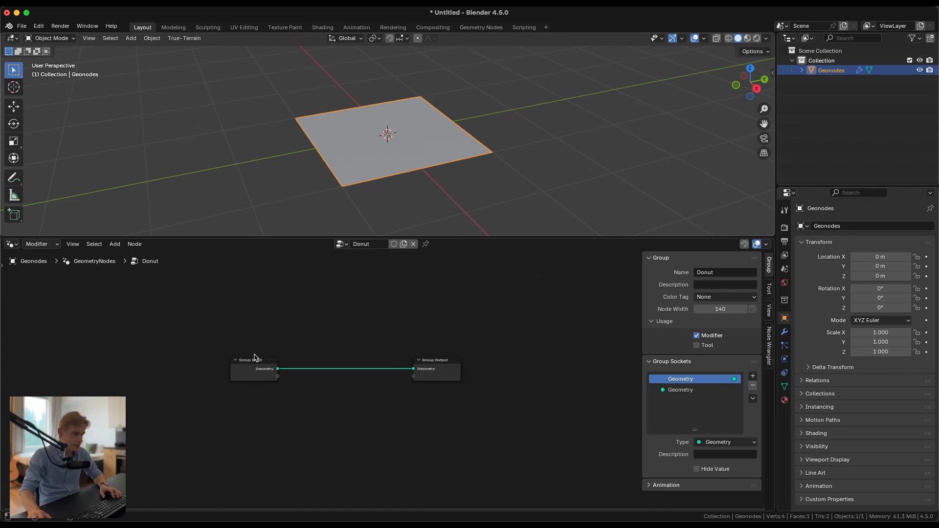
{"action": "left_click_drag", "start_coordinate": [180, 323], "coordinate": [307, 417]}
{"action": "key", "text": "Delete"}
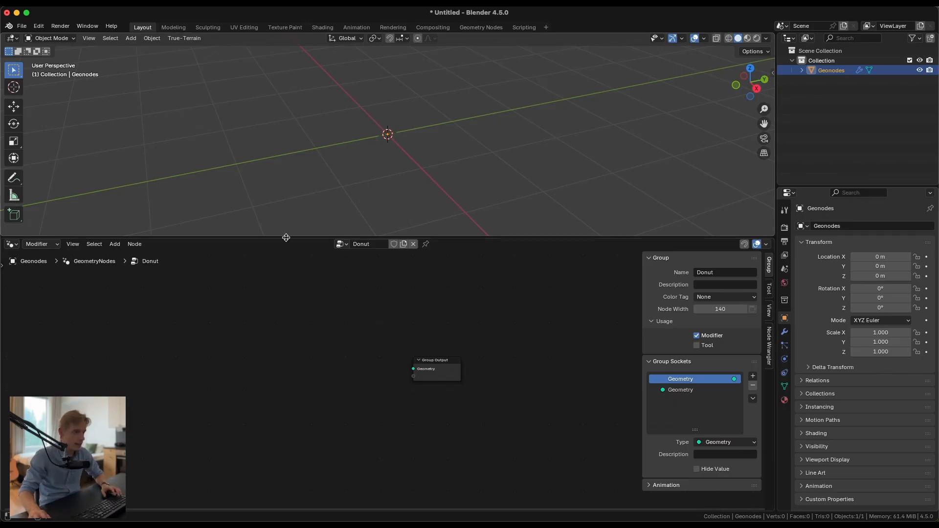
{"action": "left_click_drag", "start_coordinate": [286, 238], "coordinate": [286, 225]}
{"action": "middle_click_drag", "start_coordinate": [265, 357], "coordinate": [325, 342]}
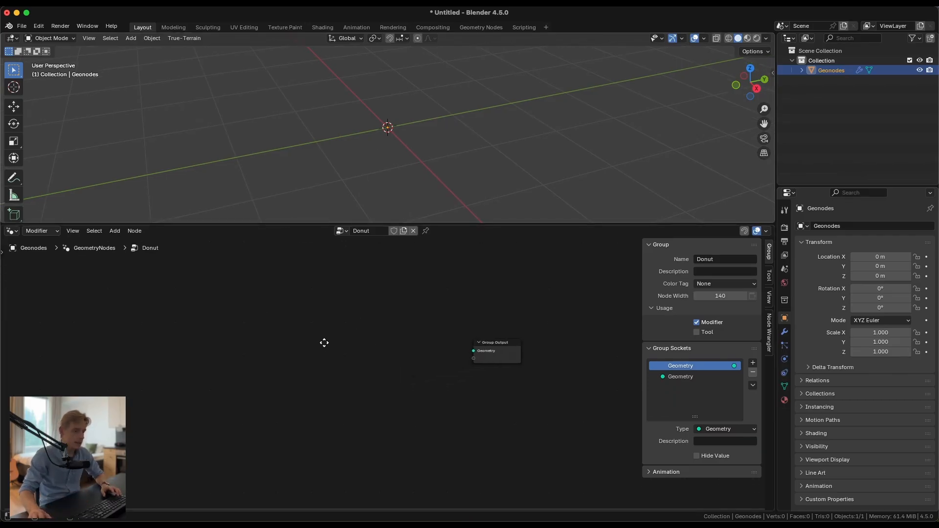
{"action": "scroll", "coordinate": [324, 345], "scroll_direction": "up", "scroll_amount": 1}
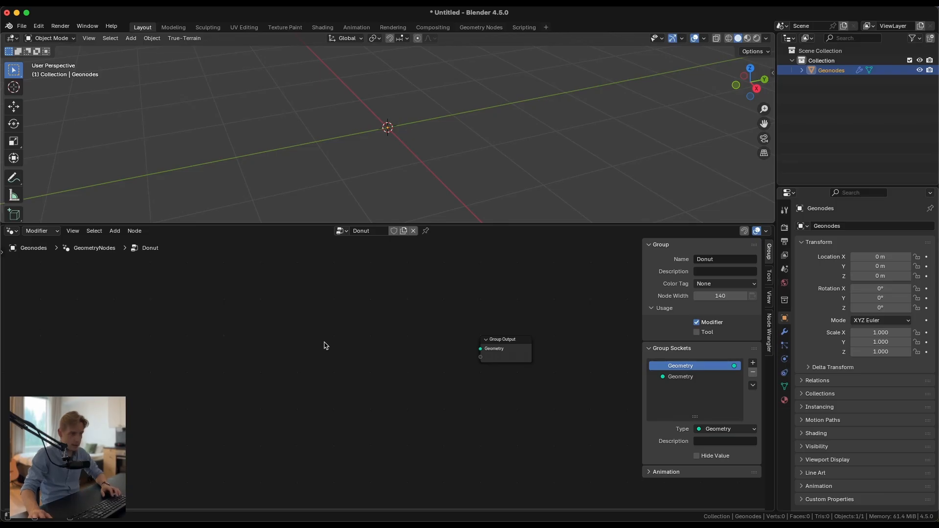
Step: Add a mesh torus in an enlarged viewport to inspect its shape and settings, and delete it
{"action": "left_click_drag", "start_coordinate": [289, 226], "coordinate": [293, 417]}
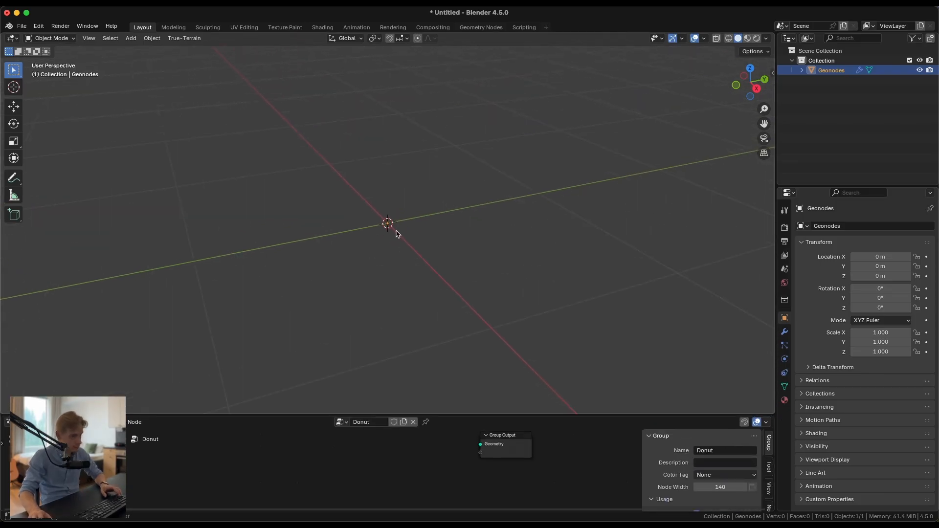
{"action": "key", "text": "shift+a"}
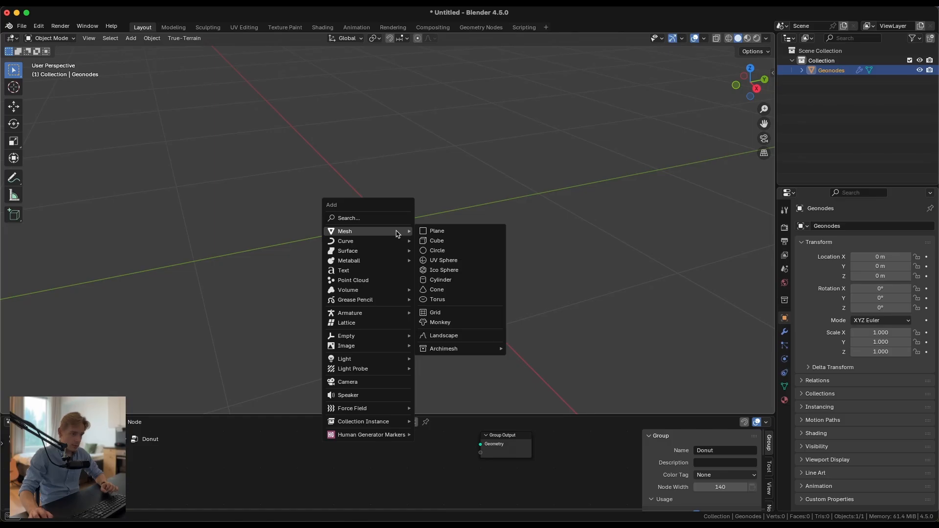
{"action": "left_click", "coordinate": [458, 300]}
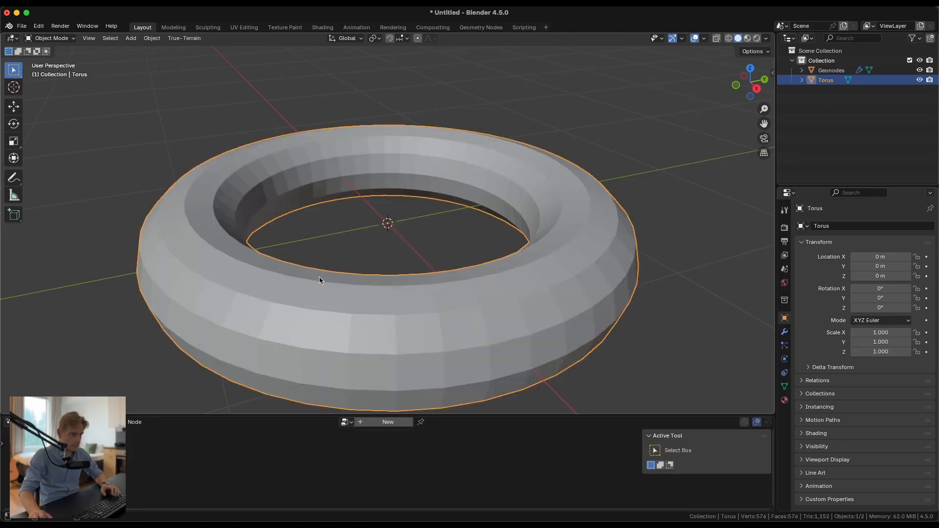
{"action": "middle_click_drag", "start_coordinate": [346, 266], "coordinate": [310, 289]}
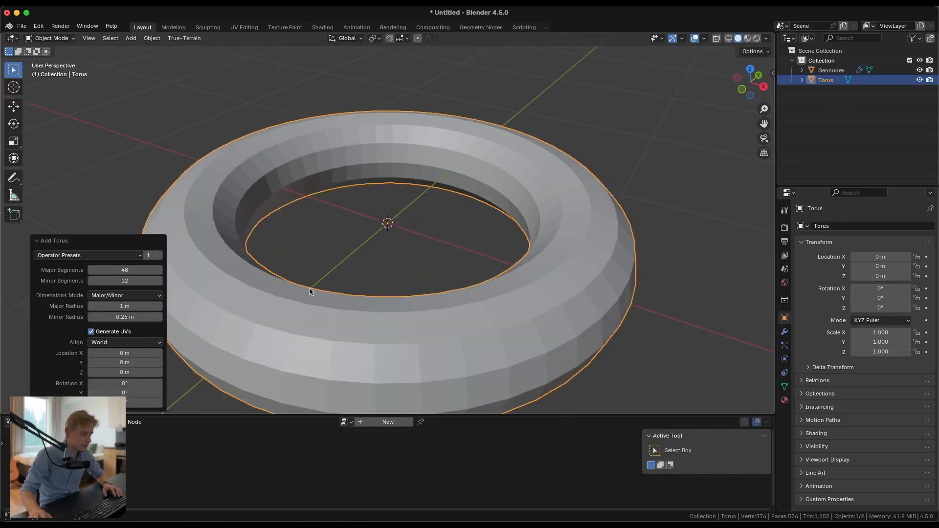
{"action": "key", "text": "x"}
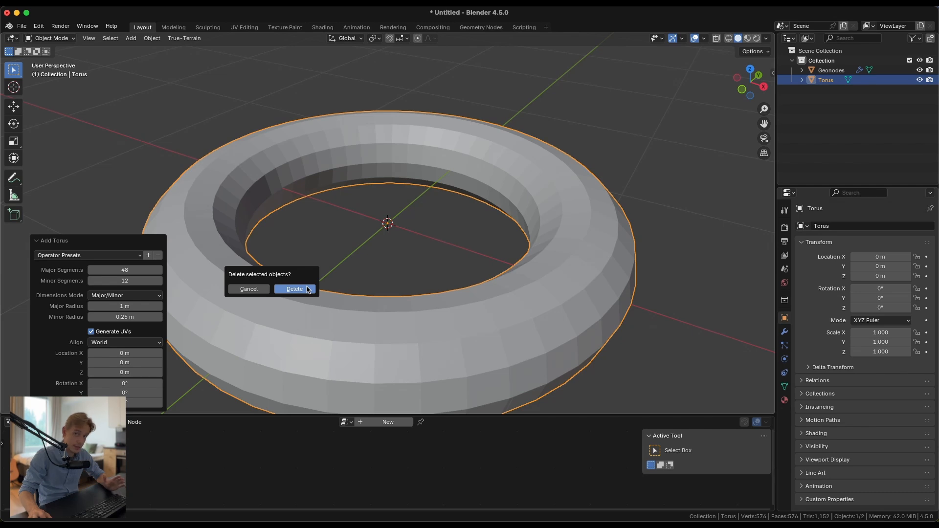
{"action": "left_click", "coordinate": [295, 289]}
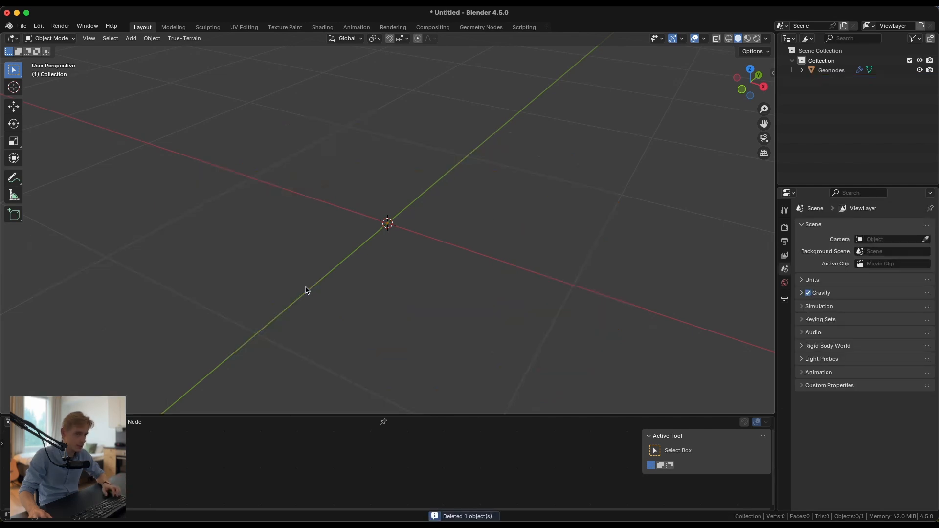
Step: Enlarge the node editor and pin the Donut node tree, testing the pin by deselecting and reselecting Geonodes
{"action": "left_click_drag", "start_coordinate": [435, 416], "coordinate": [435, 192]}
{"action": "left_click", "coordinate": [425, 197]}
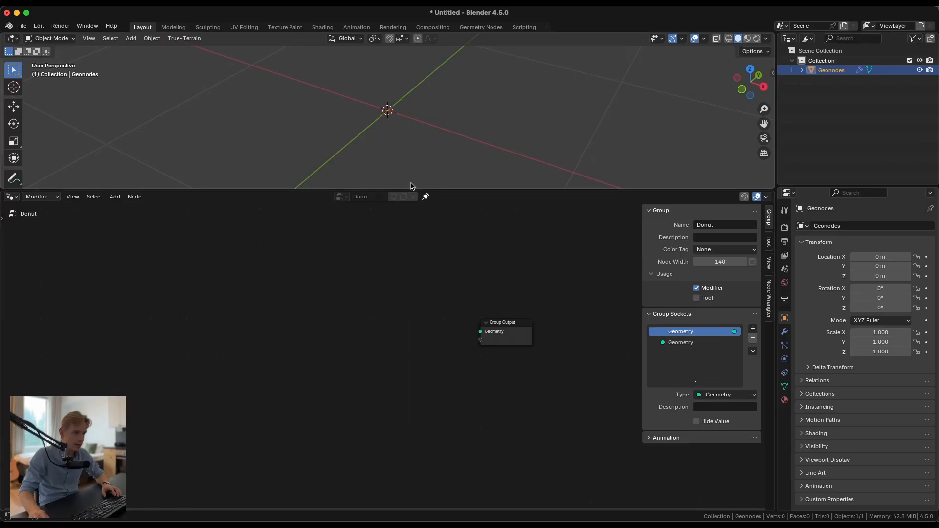
{"action": "left_click", "coordinate": [641, 89]}
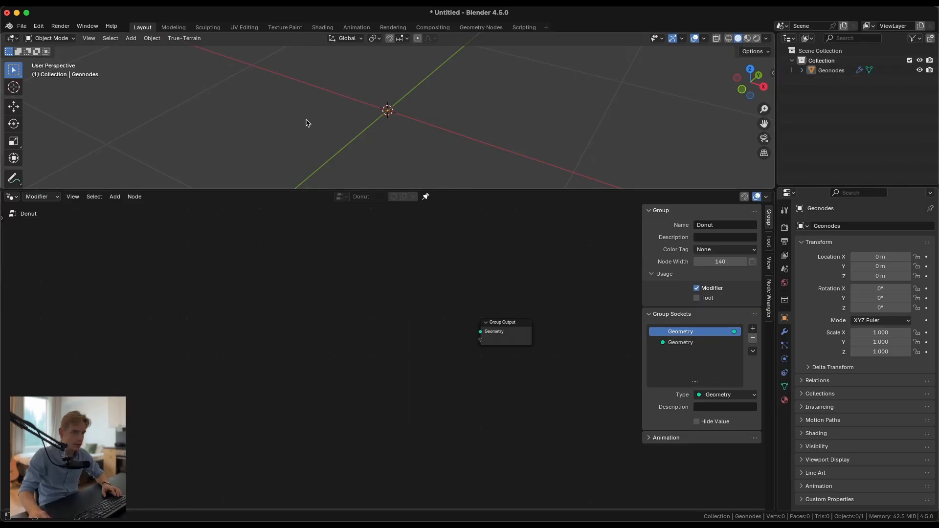
{"action": "left_click", "coordinate": [828, 71]}
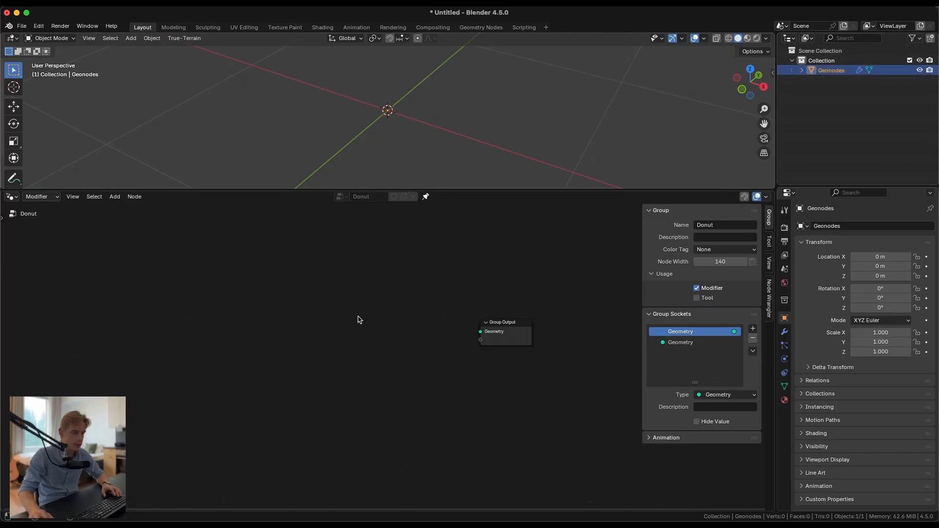
Step: Hide the node editor's sidebar and add a Curve Circle primitive node well before the Group Output node
{"action": "scroll", "coordinate": [419, 309], "scroll_direction": "up", "scroll_amount": 2}
{"action": "key", "text": "n"}
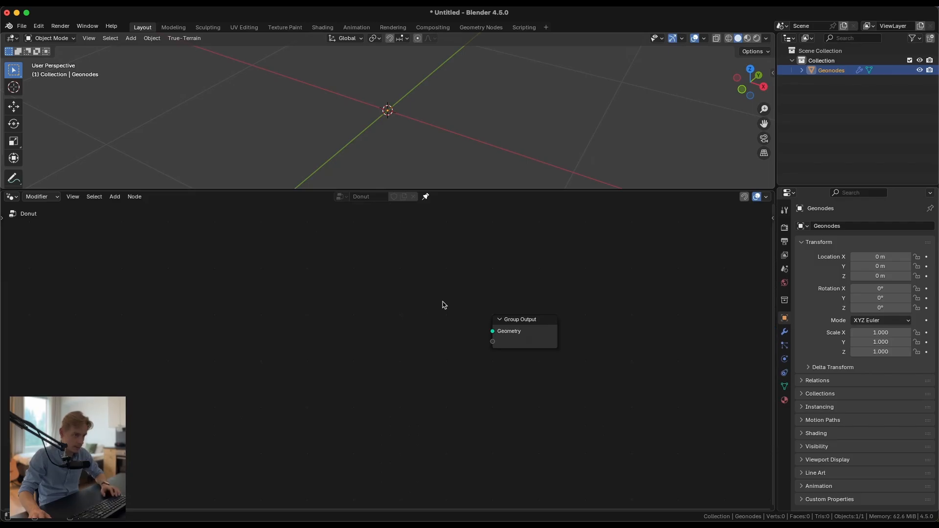
{"action": "key", "text": "shift+a"}
{"action": "mouse_move", "coordinate": [245, 325]}
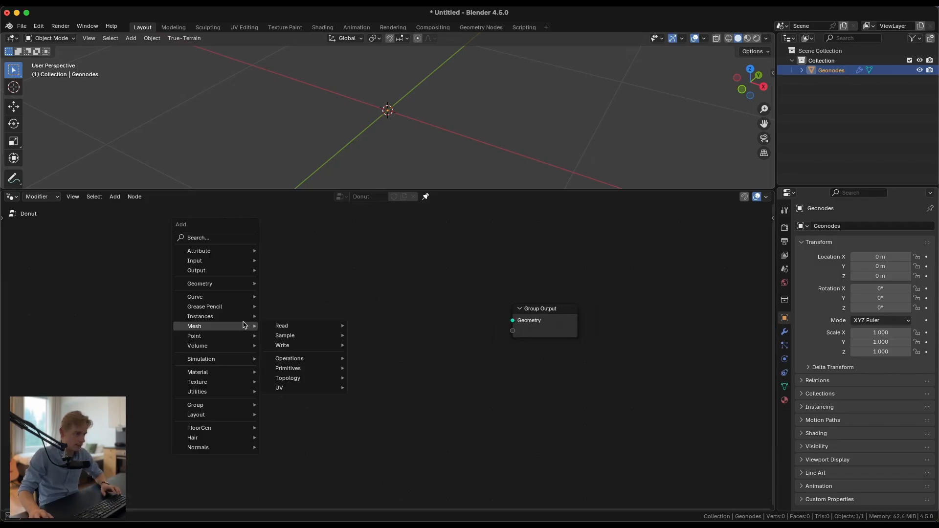
{"action": "key", "text": "shift+a"}
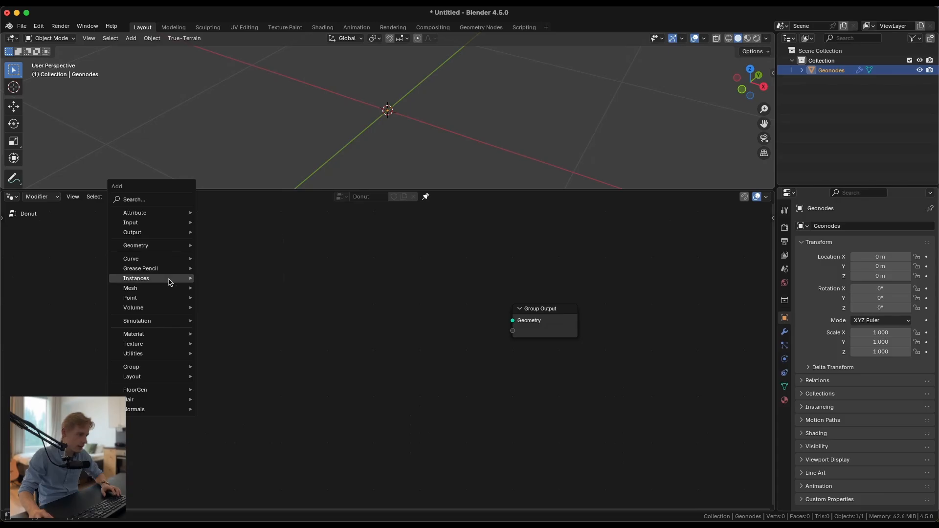
{"action": "mouse_move", "coordinate": [166, 287]}
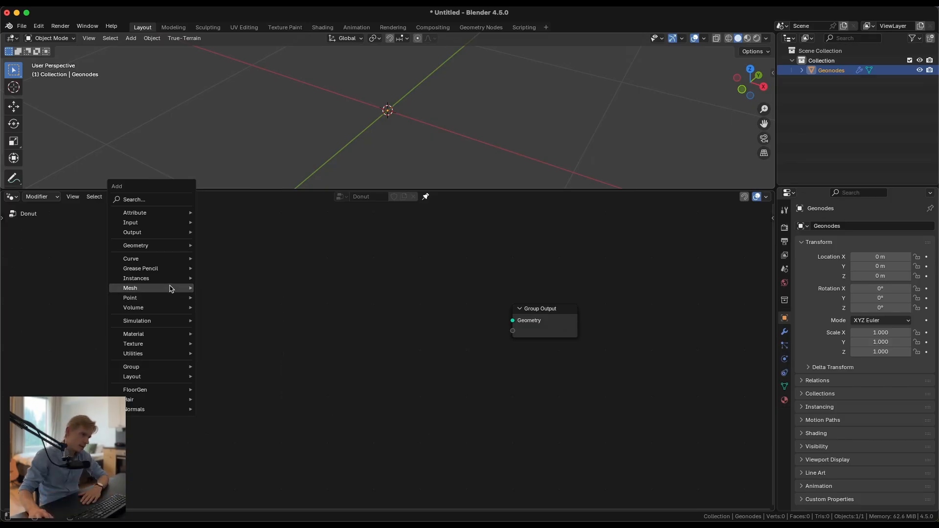
{"action": "mouse_move", "coordinate": [171, 265]}
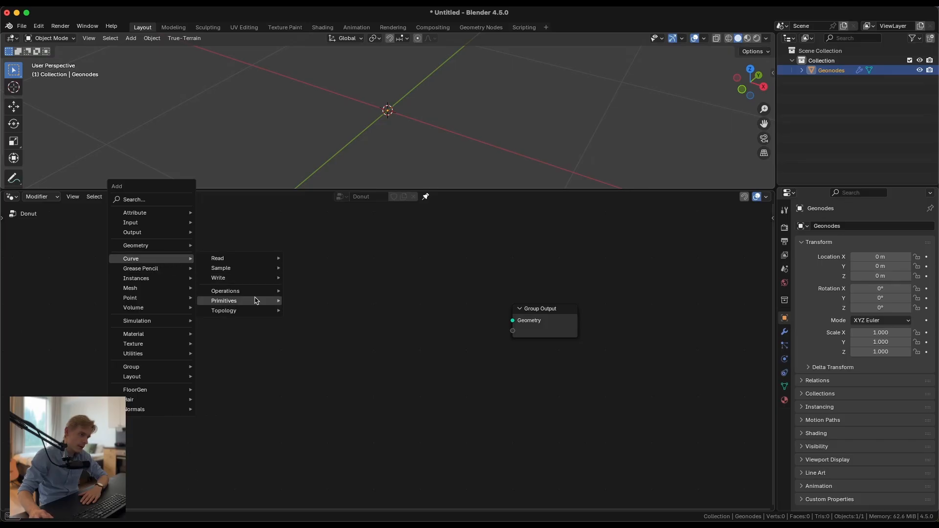
{"action": "mouse_move", "coordinate": [254, 301]}
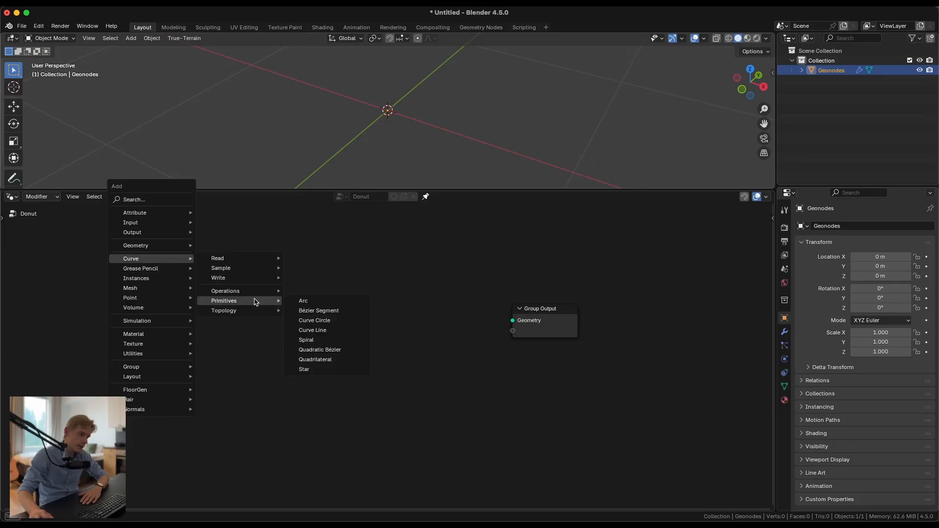
{"action": "left_click", "coordinate": [347, 321]}
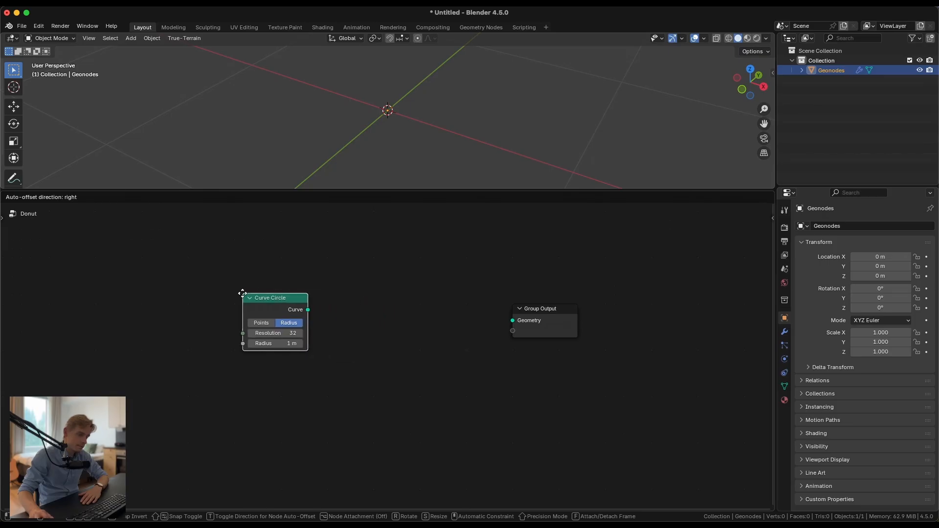
{"action": "left_click", "coordinate": [240, 299]}
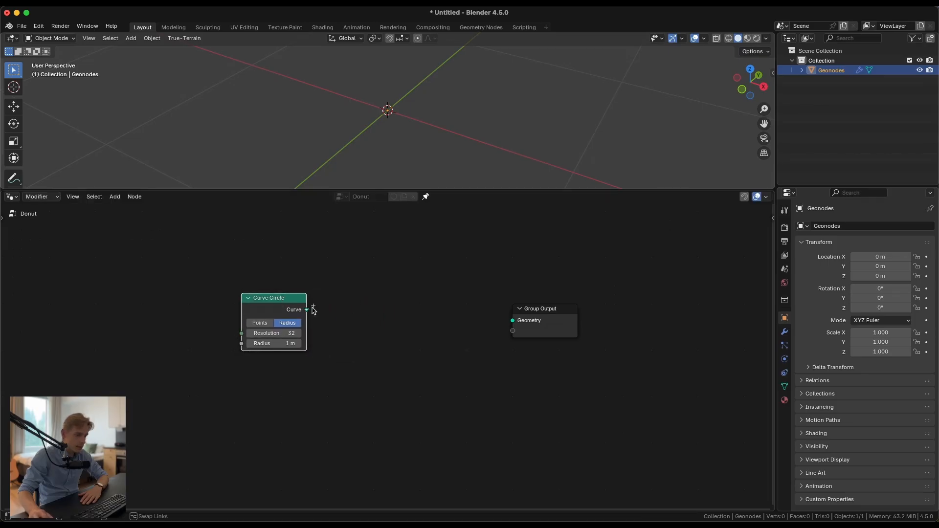
Step: Connect the Curve Circle's Curve output to the Group Output's Geometry input and enlarge the 3D viewport to show the whole circle
{"action": "left_click_drag", "start_coordinate": [306, 316], "coordinate": [519, 327]}
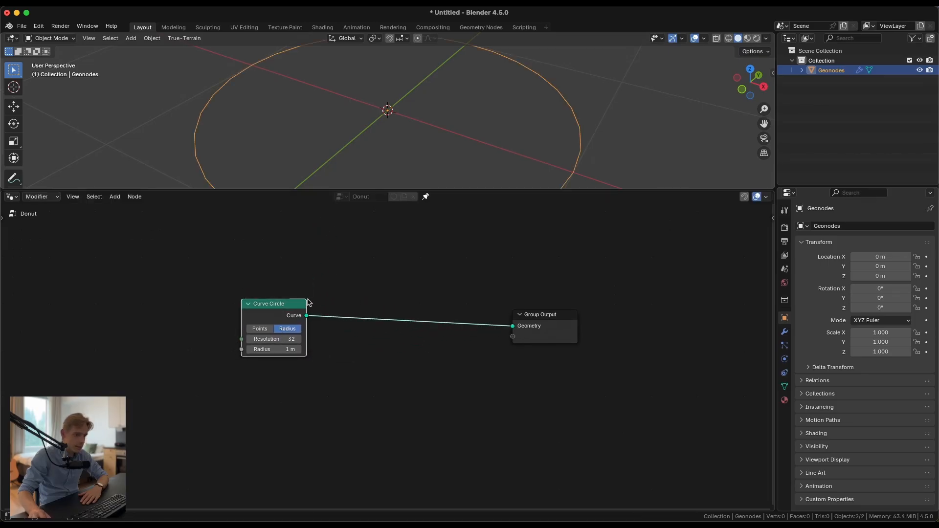
{"action": "left_click_drag", "start_coordinate": [476, 190], "coordinate": [483, 265]}
{"action": "scroll", "coordinate": [400, 199], "scroll_direction": "down", "scroll_amount": 2}
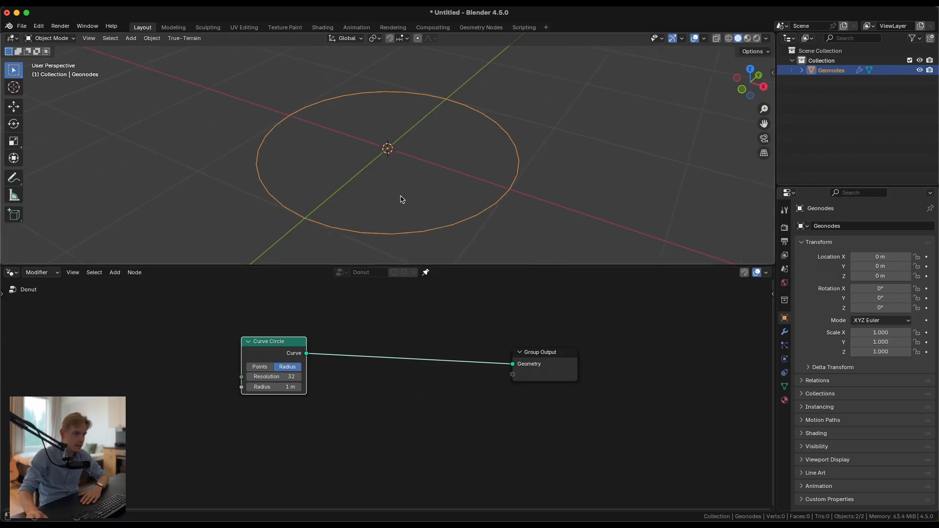
{"action": "middle_click_drag", "start_coordinate": [399, 199], "coordinate": [415, 180]}
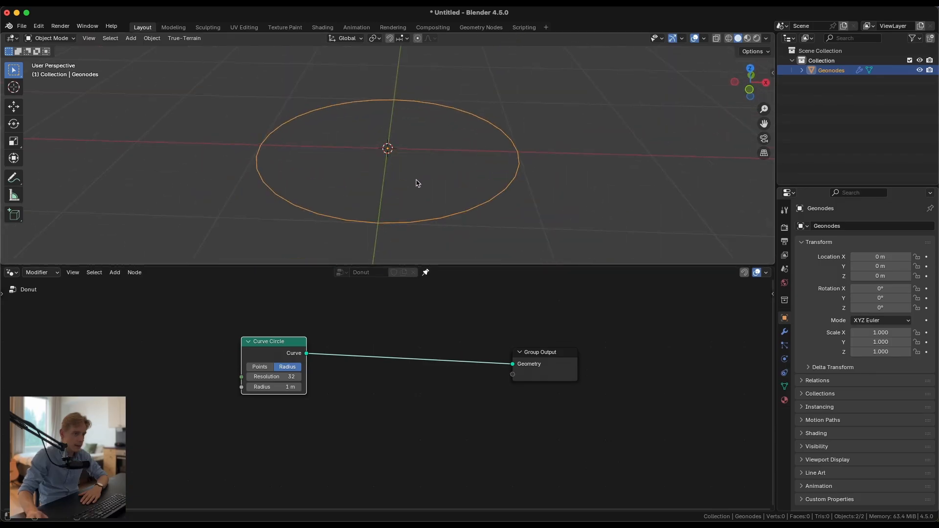
{"action": "left_click_drag", "start_coordinate": [277, 344], "coordinate": [281, 363]}
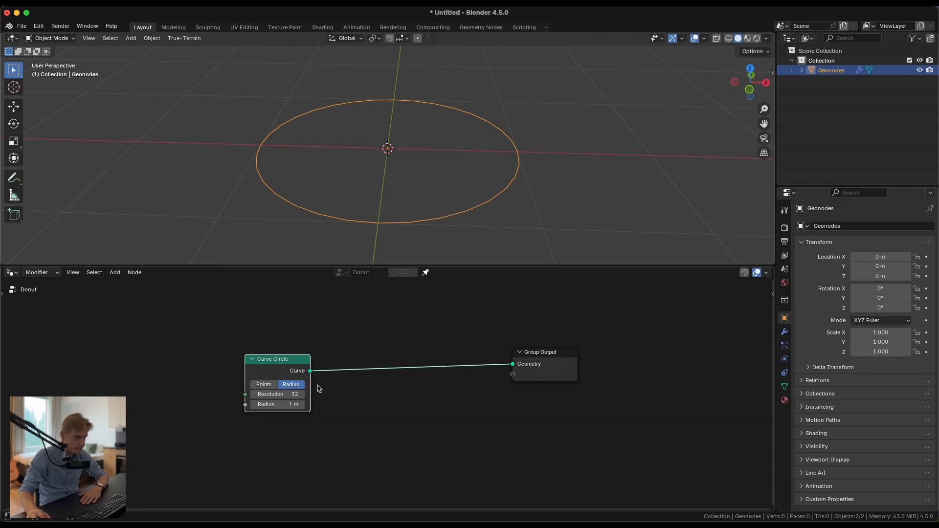
Step: Try the Curve Circle node's Points mode with a resolution of 3
{"action": "left_click", "coordinate": [268, 385]}
{"action": "left_click_drag", "start_coordinate": [276, 356], "coordinate": [276, 317]}
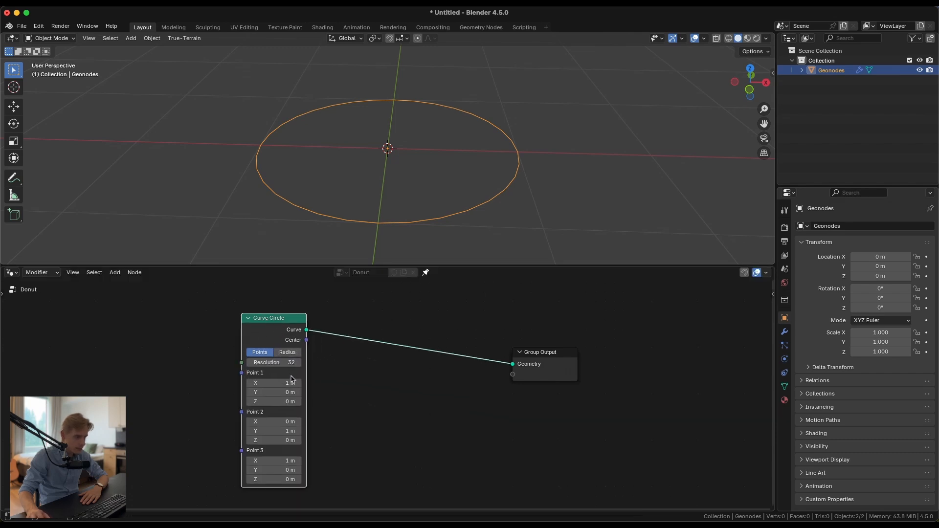
{"action": "scroll", "coordinate": [293, 379], "scroll_direction": "down", "scroll_amount": 1}
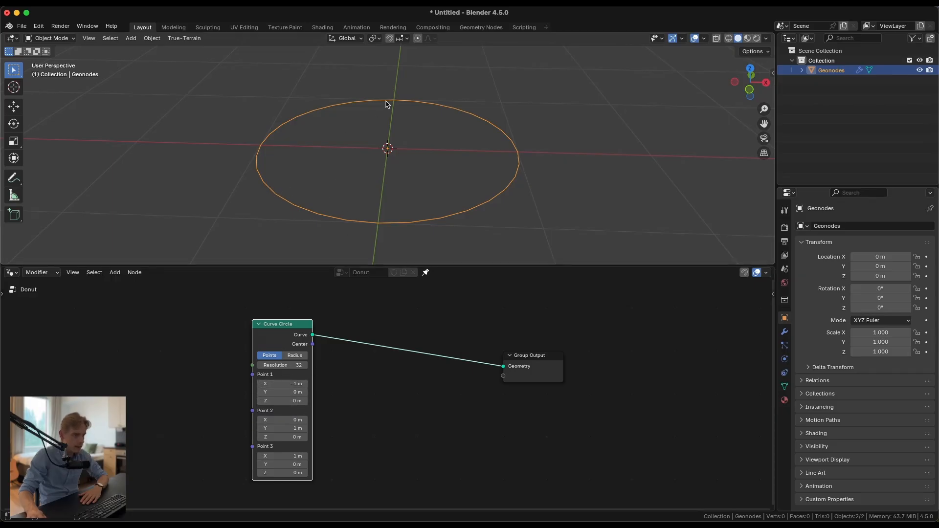
{"action": "double_click", "coordinate": [291, 364]}
{"action": "type", "text": "3"}
{"action": "key", "text": "Return"}
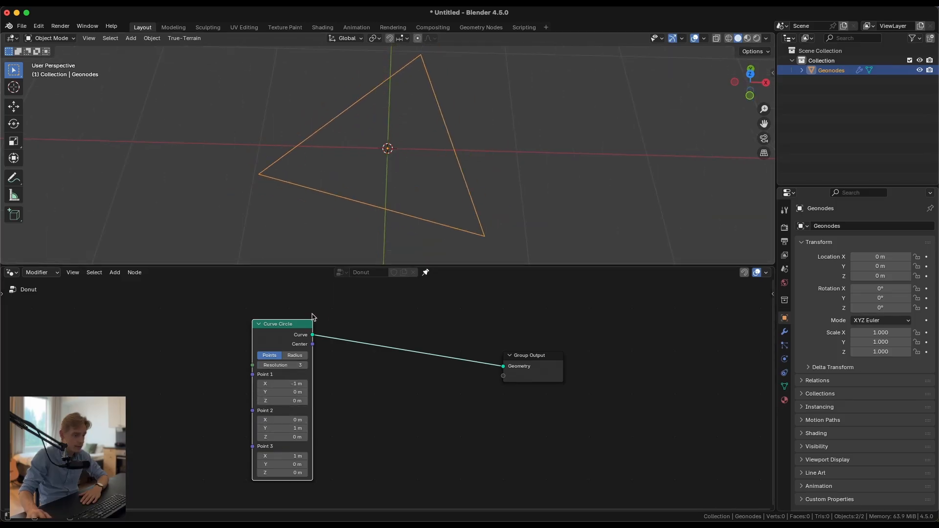
Step: Return the Curve Circle node to Radius mode with a resolution of 32
{"action": "left_click", "coordinate": [295, 354]}
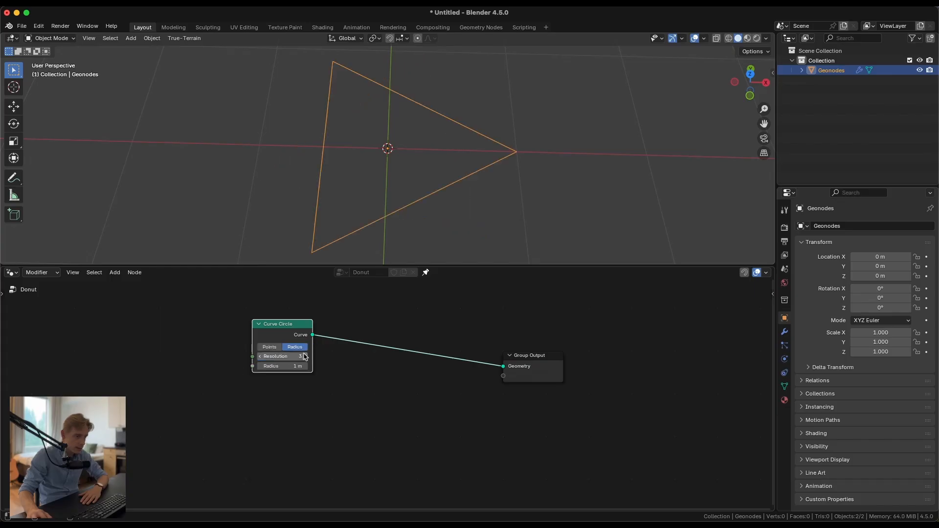
{"action": "left_click", "coordinate": [293, 356]}
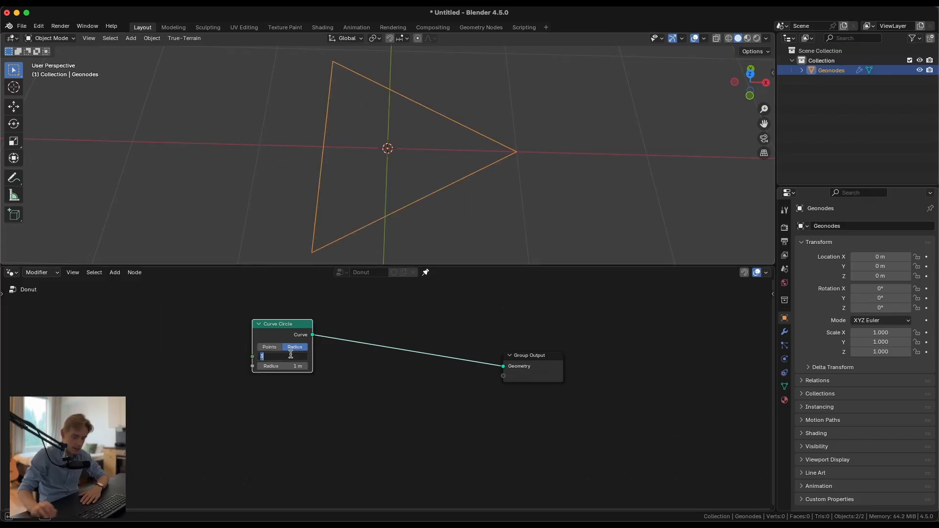
{"action": "type", "text": "32"}
{"action": "key", "text": "Return"}
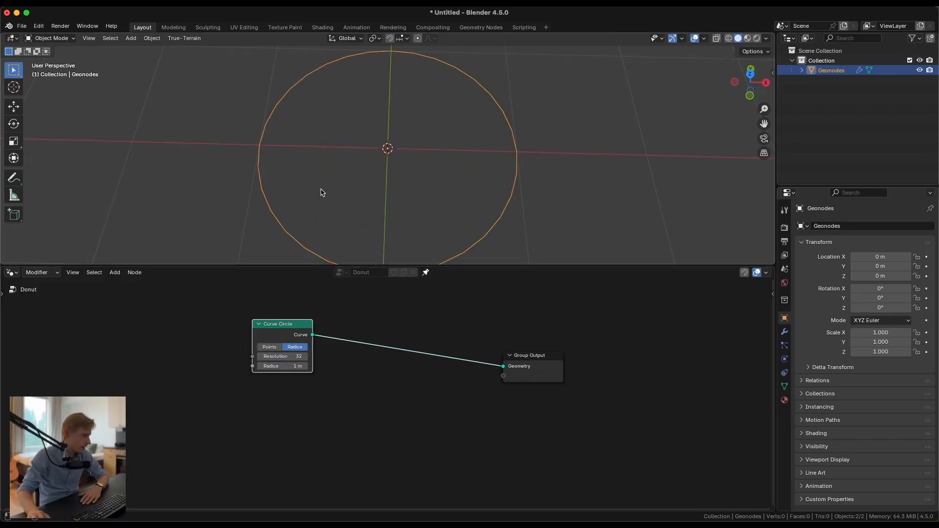
{"action": "middle_click_drag", "start_coordinate": [379, 183], "coordinate": [390, 131]}
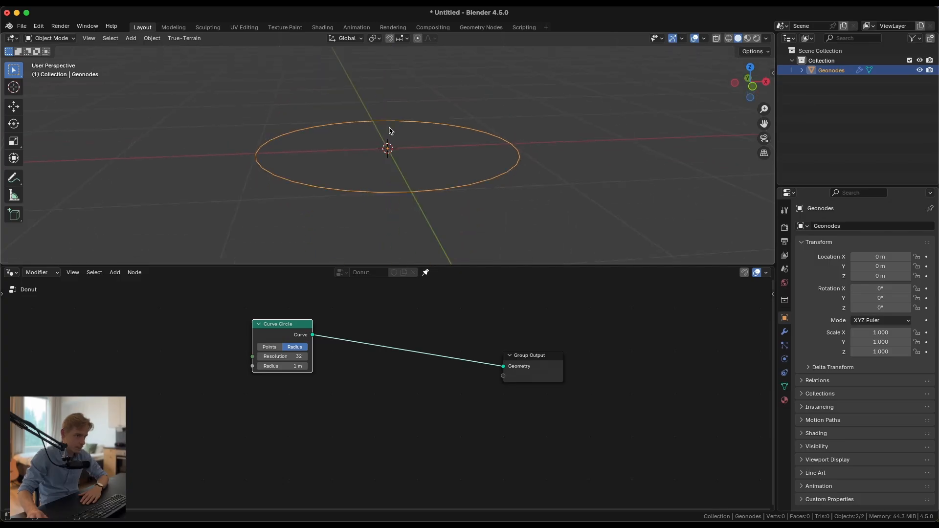
Step: Move the Curve Circle node closer to the Group Output and set its radius to 10 cm
{"action": "left_click_drag", "start_coordinate": [285, 341], "coordinate": [326, 362]}
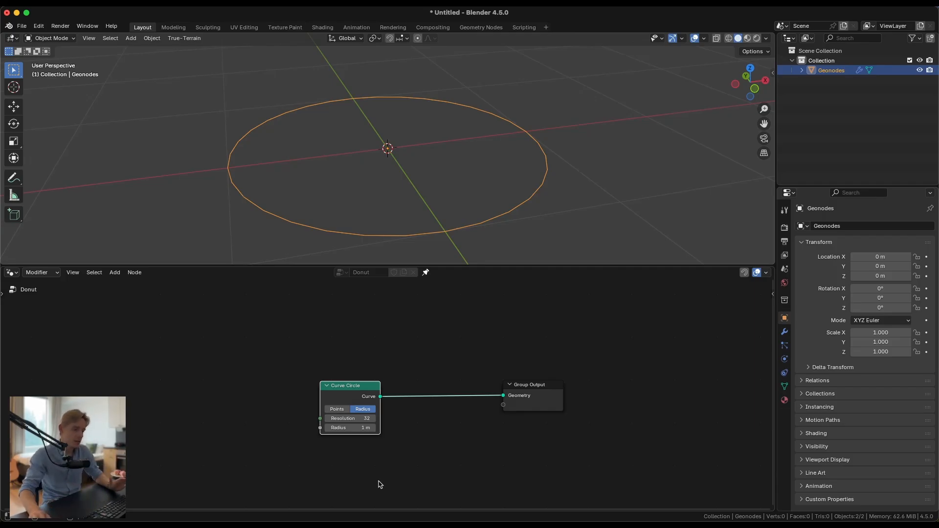
{"action": "left_click", "coordinate": [363, 428]}
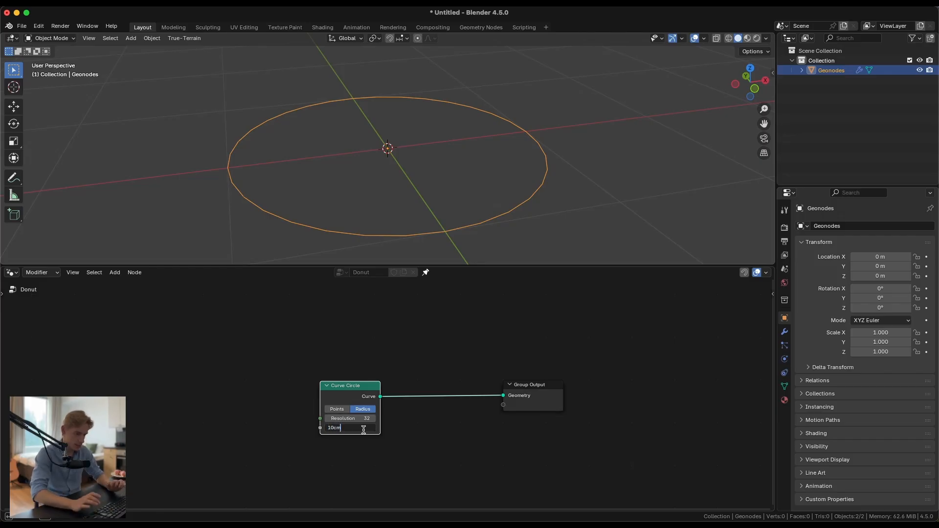
{"action": "key", "text": "Return"}
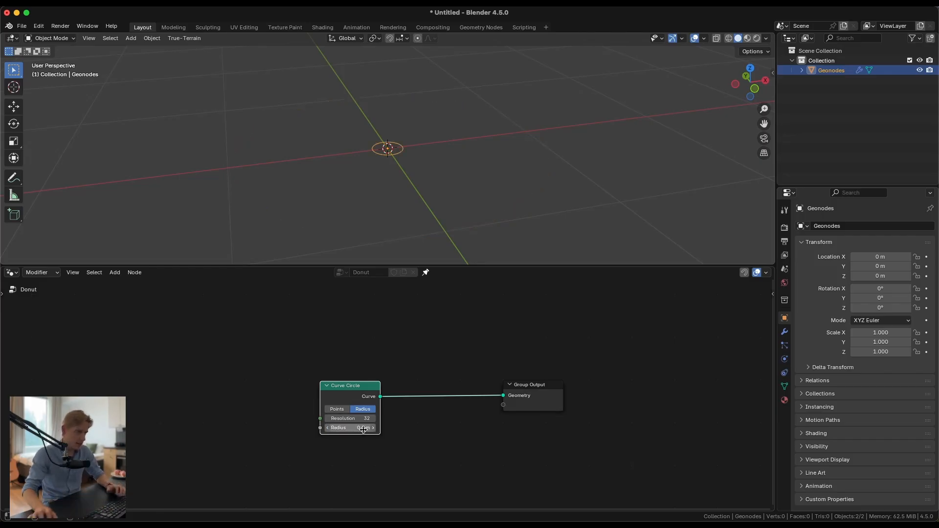
{"action": "scroll", "coordinate": [397, 149], "scroll_direction": "up", "scroll_amount": 11}
{"action": "scroll", "coordinate": [386, 160], "scroll_direction": "down", "scroll_amount": 1}
{"action": "middle_click_drag", "start_coordinate": [386, 160], "coordinate": [387, 180]}
{"action": "scroll", "coordinate": [399, 179], "scroll_direction": "up", "scroll_amount": 3}
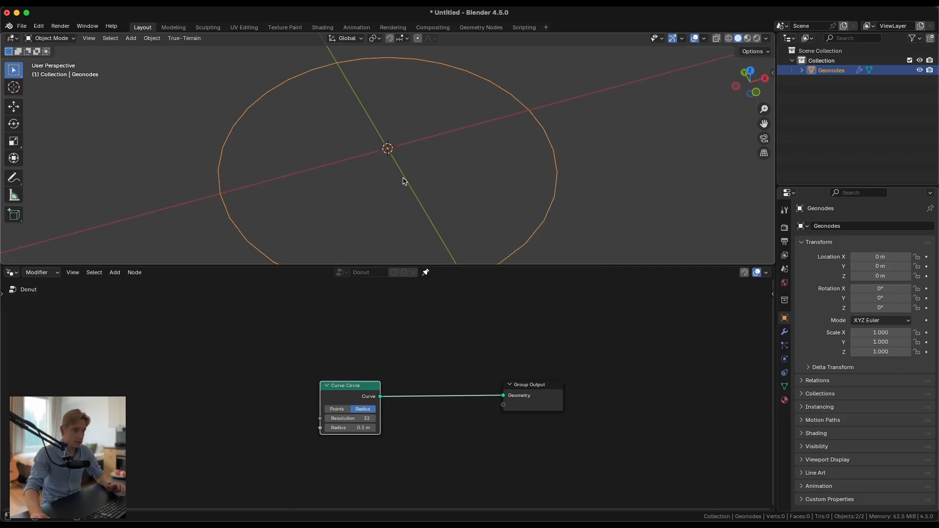
{"action": "scroll", "coordinate": [404, 180], "scroll_direction": "down", "scroll_amount": 1}
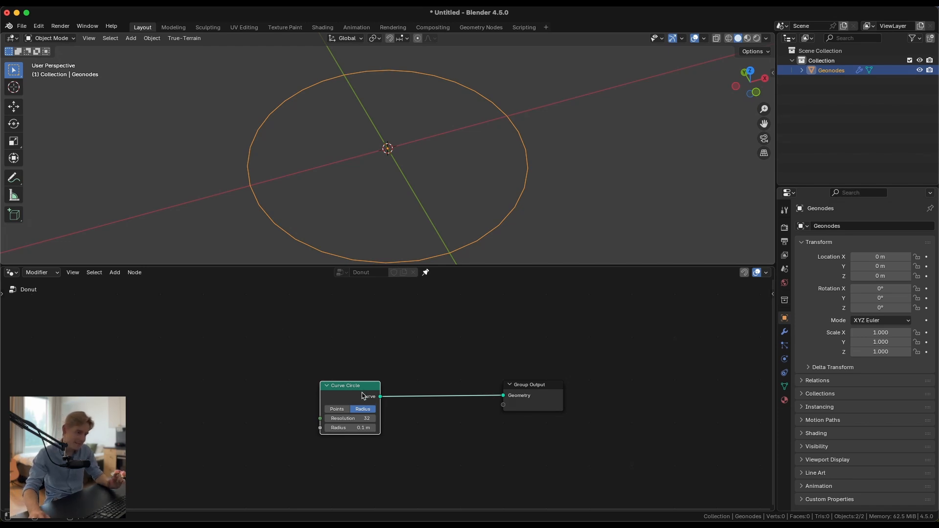
Step: Halve the Curve Circle's radius to 0.05 m by dividing the existing value by 2
{"action": "left_click", "coordinate": [353, 428]}
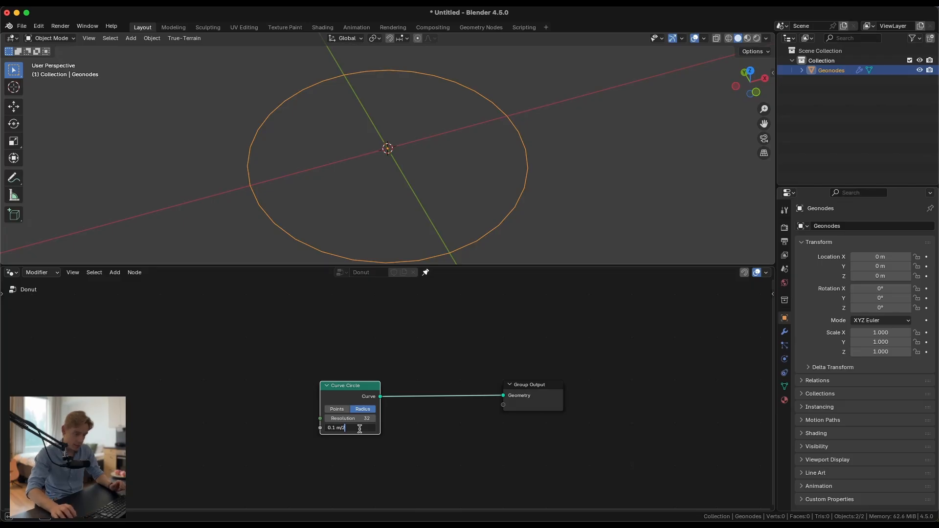
{"action": "key", "text": "Return"}
{"action": "scroll", "coordinate": [440, 152], "scroll_direction": "up", "scroll_amount": 3}
{"action": "middle_click_drag", "start_coordinate": [430, 172], "coordinate": [430, 136]}
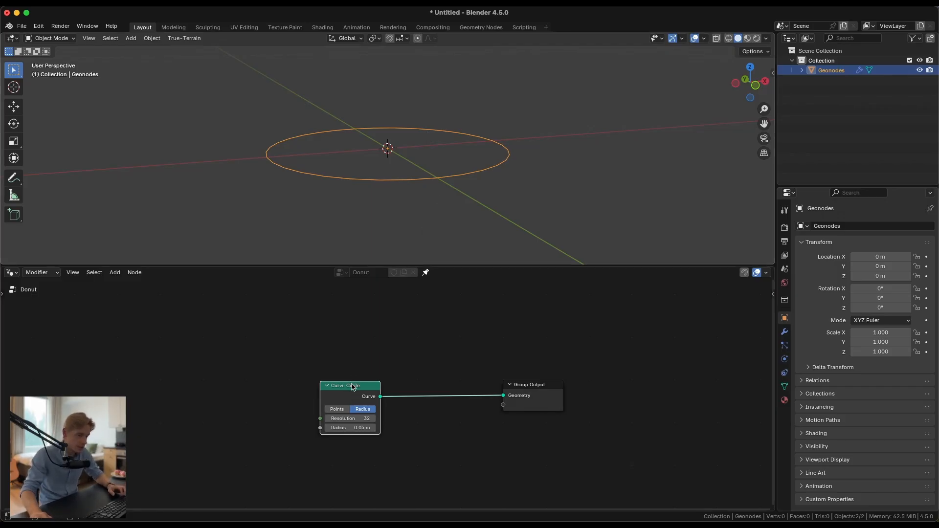
Step: Duplicate the Curve Circle node directly below the original and move both nodes farther away from the Group Output
{"action": "left_click_drag", "start_coordinate": [354, 386], "coordinate": [320, 357]}
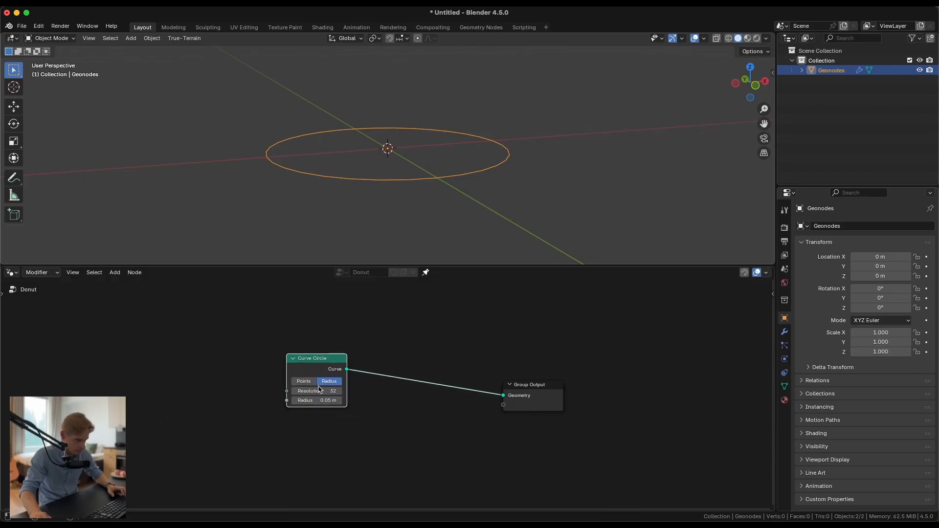
{"action": "middle_click_drag", "start_coordinate": [461, 134], "coordinate": [503, 146]}
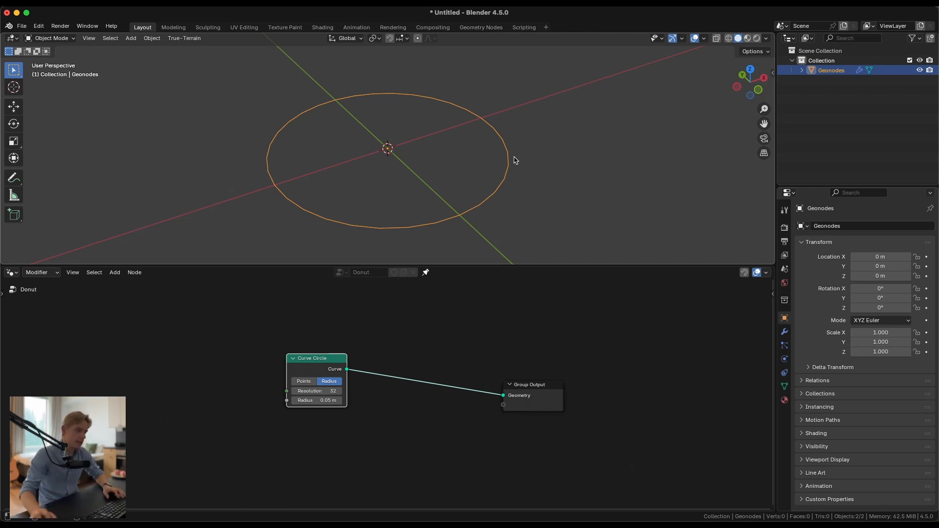
{"action": "key", "text": "shift+d"}
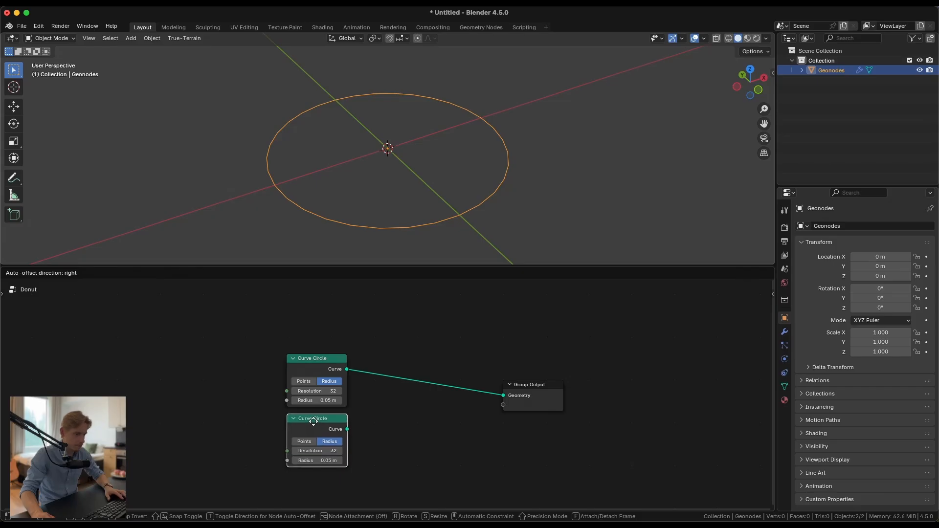
{"action": "left_click", "coordinate": [331, 418]}
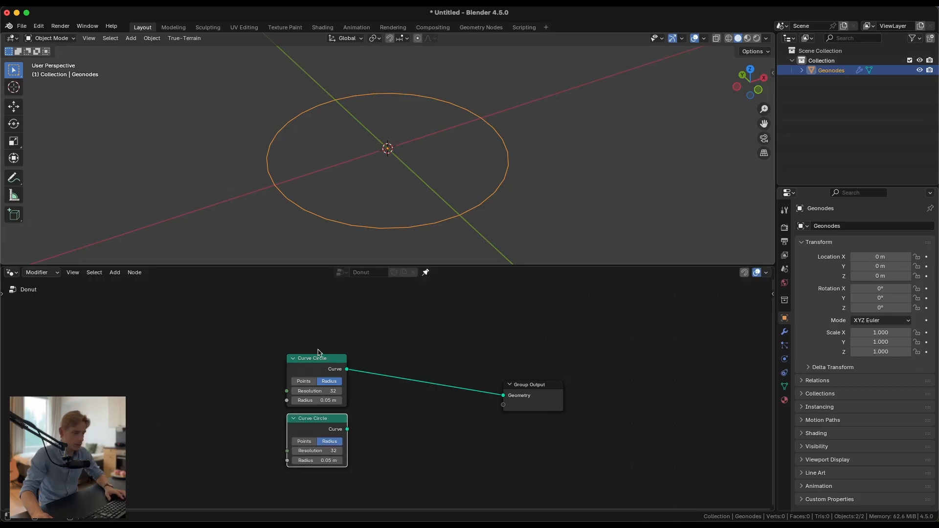
{"action": "left_click_drag", "start_coordinate": [252, 351], "coordinate": [333, 451]}
{"action": "left_click_drag", "start_coordinate": [323, 418], "coordinate": [244, 418]}
{"action": "left_click", "coordinate": [309, 403]}
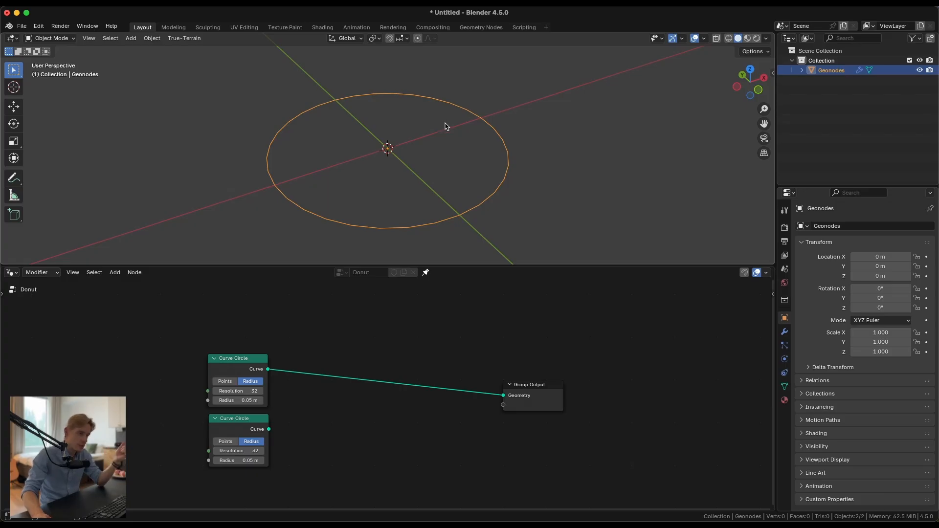
Step: Set the lower Curve Circle node's radius to 2 cm and keep the node directly below the upper one
{"action": "left_click_drag", "start_coordinate": [233, 430], "coordinate": [231, 431]}
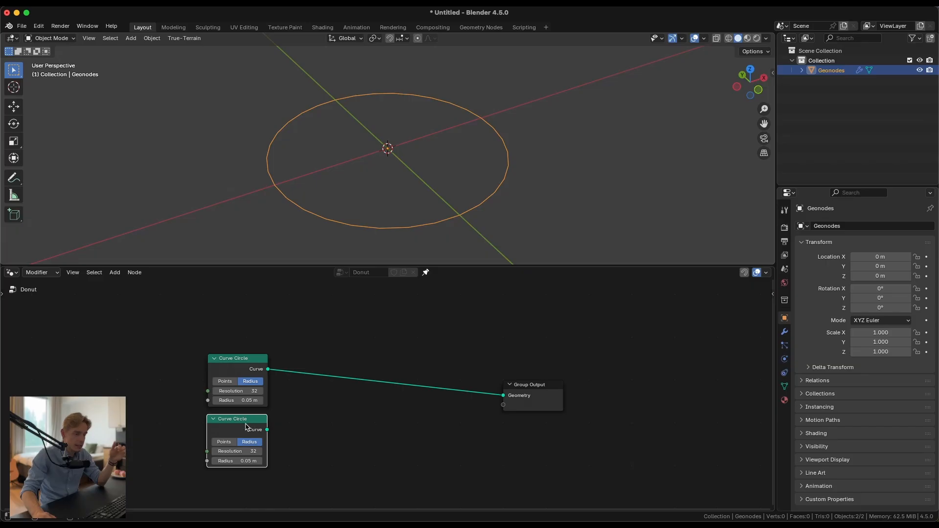
{"action": "left_click_drag", "start_coordinate": [249, 425], "coordinate": [248, 422]}
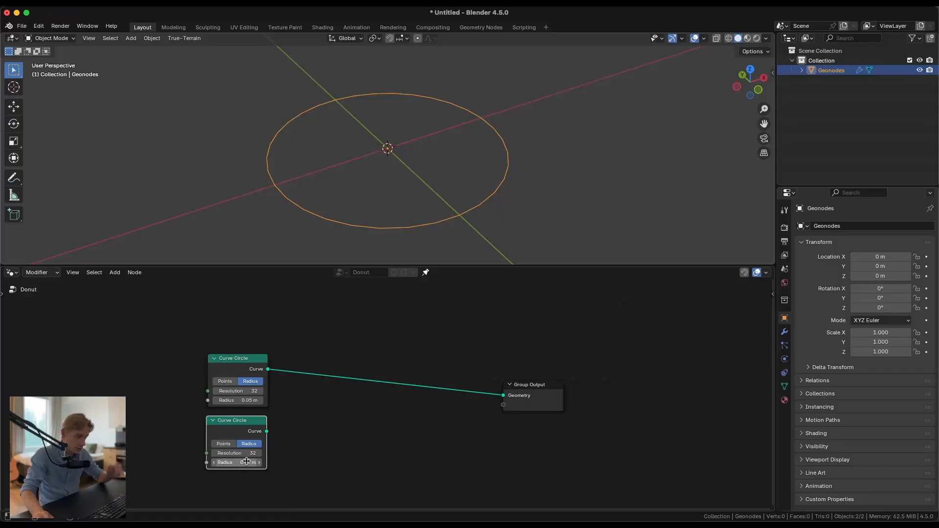
{"action": "left_click", "coordinate": [246, 462]}
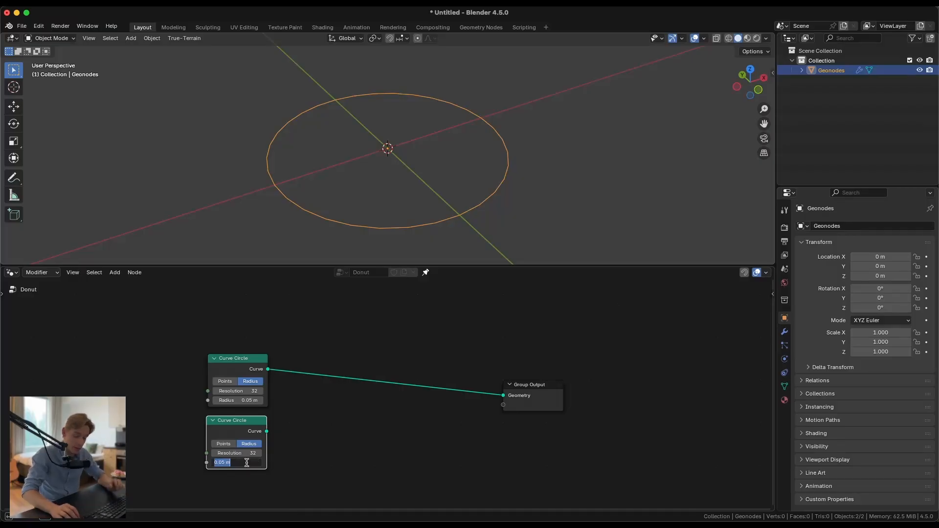
{"action": "type", "text": "2"}
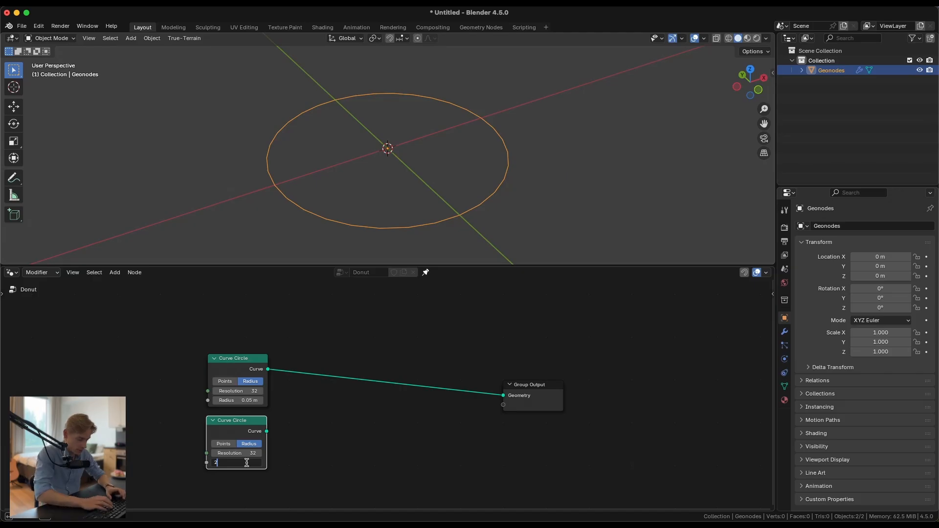
{"action": "type", "text": "cm"}
{"action": "key", "text": "Return"}
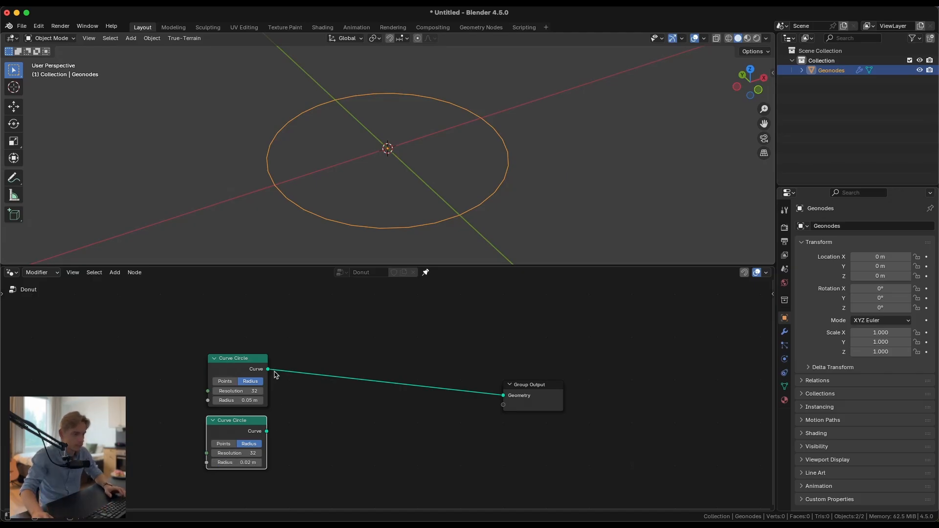
{"action": "left_click_drag", "start_coordinate": [241, 427], "coordinate": [243, 423]}
Step: Insert a Curve to Mesh node on the link between the upper Curve Circle and the Group Output
{"action": "key", "text": "shift+a"}
{"action": "type", "text": "curve"}
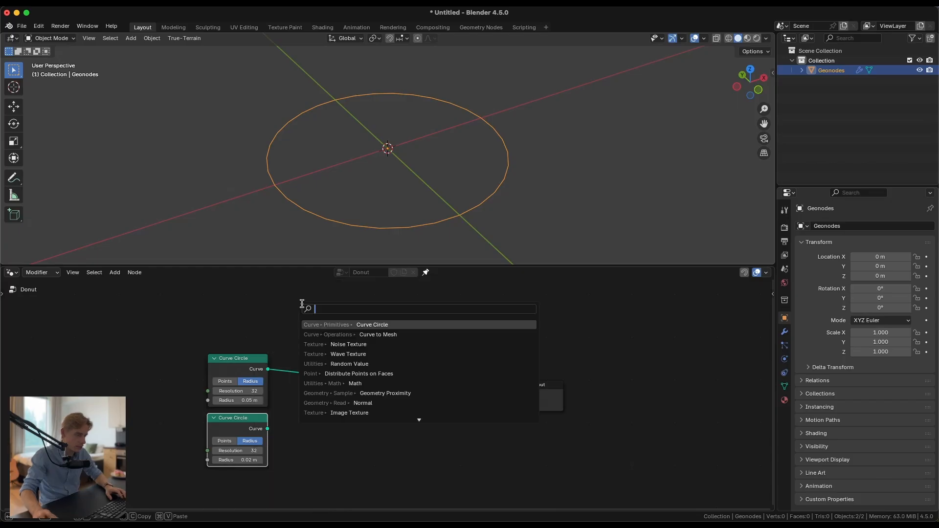
{"action": "type", "text": " to mesh"}
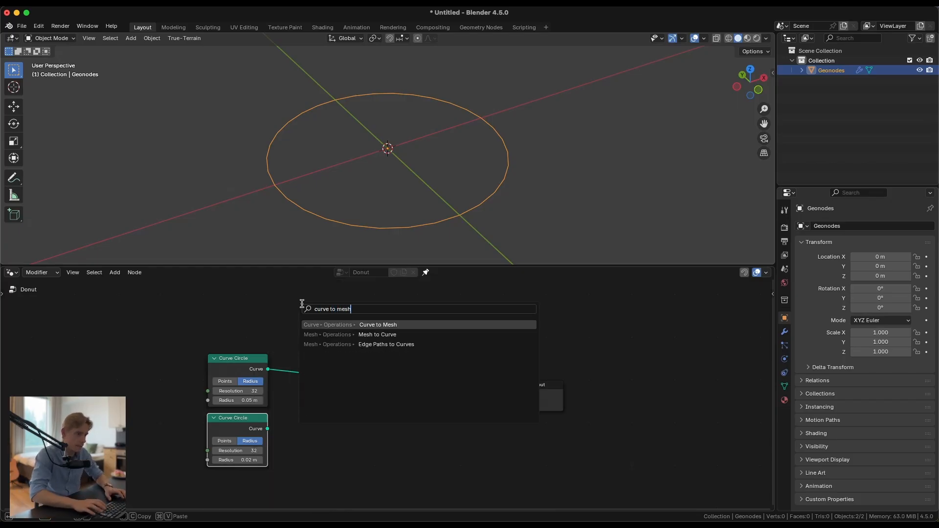
{"action": "key", "text": "Return"}
{"action": "left_click", "coordinate": [308, 352]}
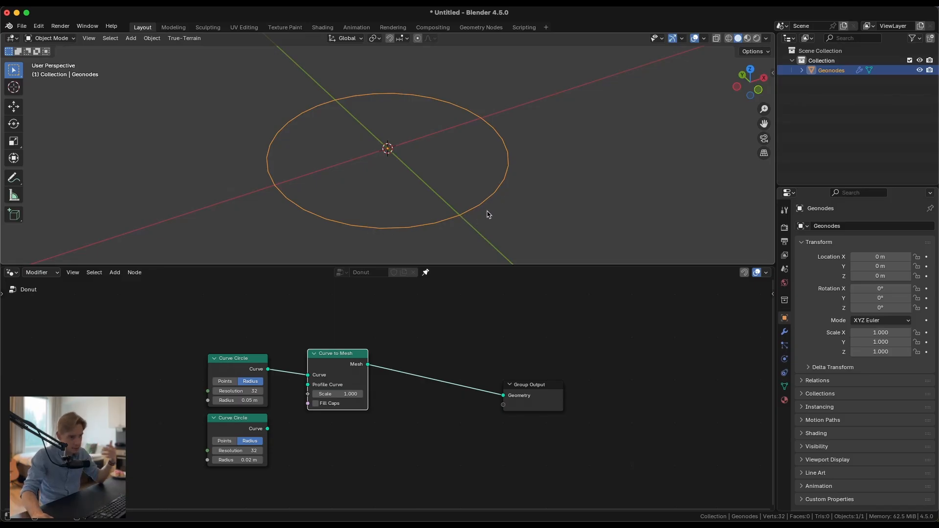
{"action": "left_click_drag", "start_coordinate": [337, 354], "coordinate": [336, 351]}
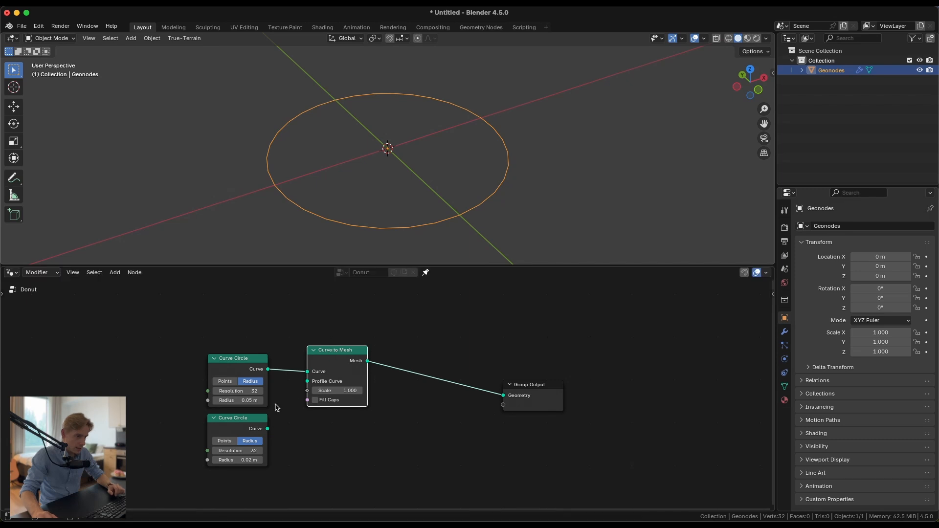
Step: Connect the lower Curve Circle's output to the Profile Curve input of Curve to Mesh and inspect the donut
{"action": "left_click_drag", "start_coordinate": [267, 428], "coordinate": [302, 386]}
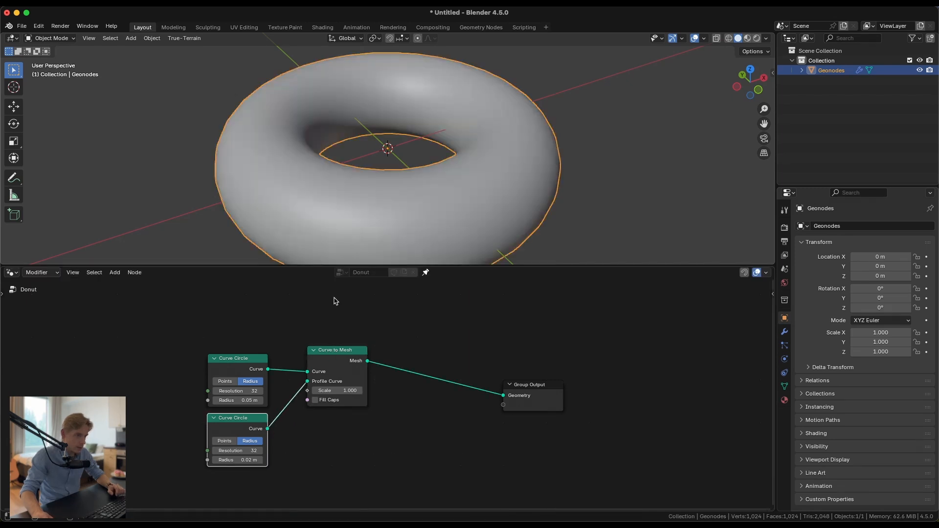
{"action": "scroll", "coordinate": [416, 147], "scroll_direction": "down", "scroll_amount": 3}
{"action": "middle_click_drag", "start_coordinate": [406, 152], "coordinate": [384, 147]}
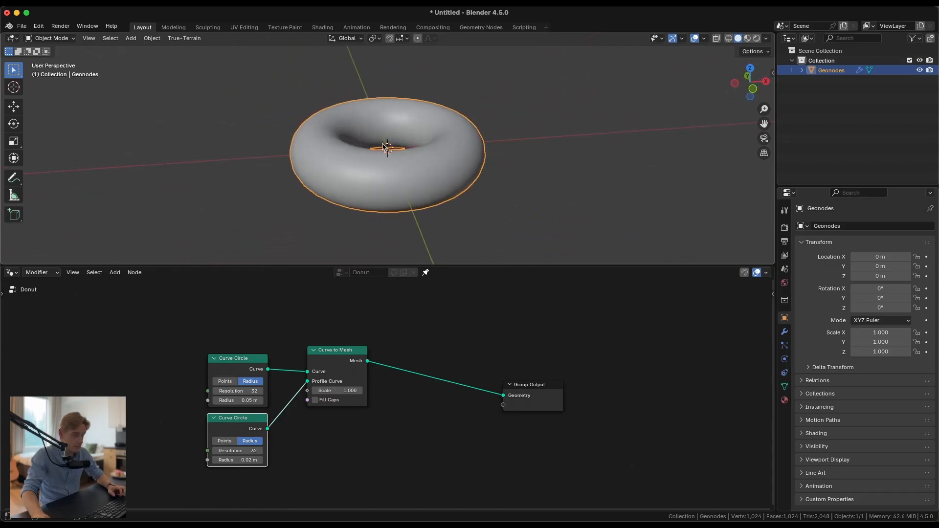
{"action": "scroll", "coordinate": [385, 146], "scroll_direction": "up", "scroll_amount": 1}
{"action": "left_click_drag", "start_coordinate": [245, 368], "coordinate": [244, 369]}
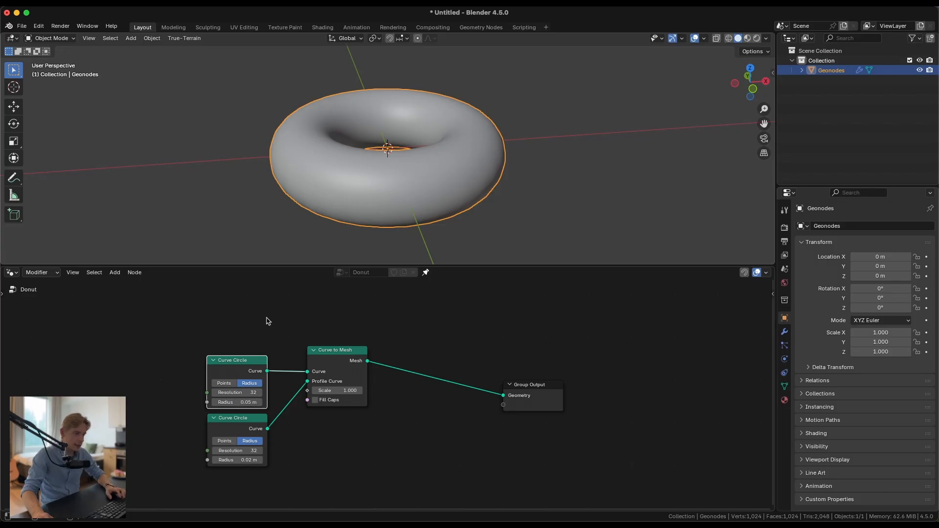
Step: Add a Group Input node on the side of the Curve Circle nodes facing away from the Group Output
{"action": "middle_click_drag", "start_coordinate": [186, 368], "coordinate": [288, 347]}
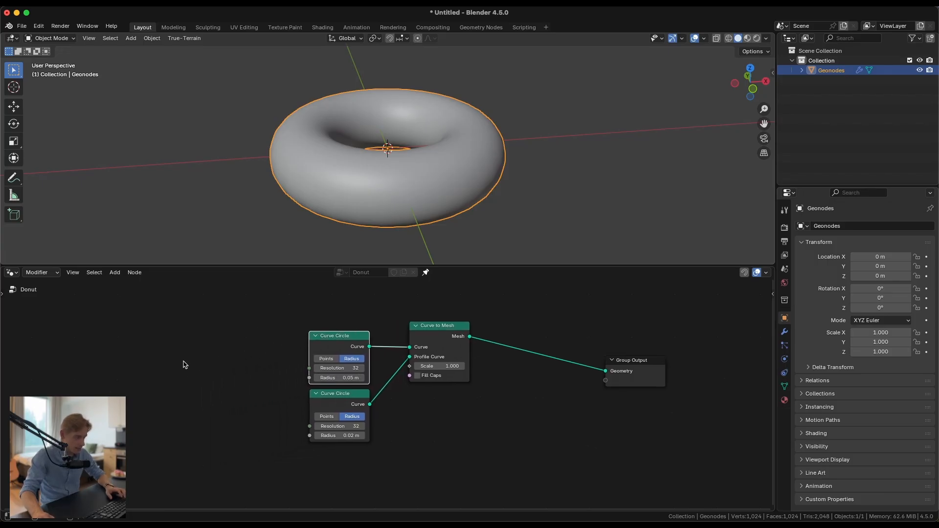
{"action": "middle_click_drag", "start_coordinate": [185, 364], "coordinate": [219, 359]}
{"action": "key", "text": "shift+a"}
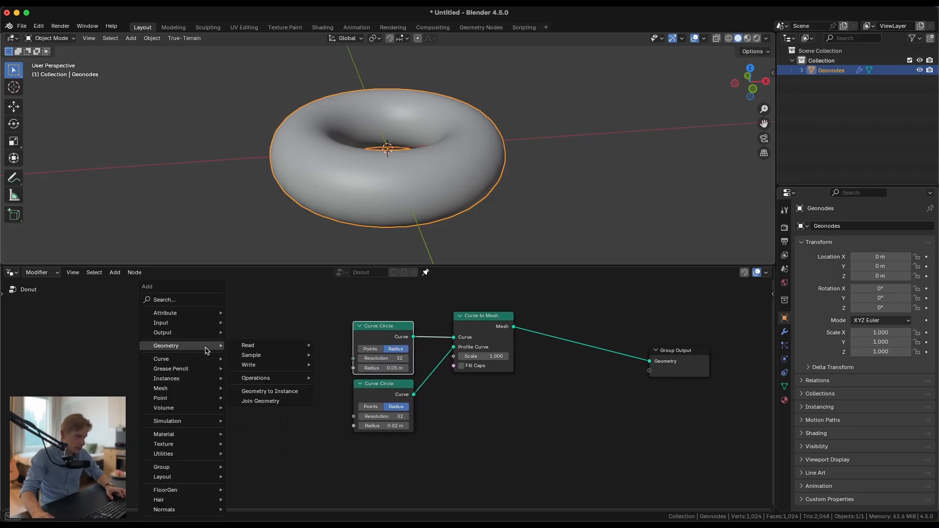
{"action": "mouse_move", "coordinate": [198, 468]}
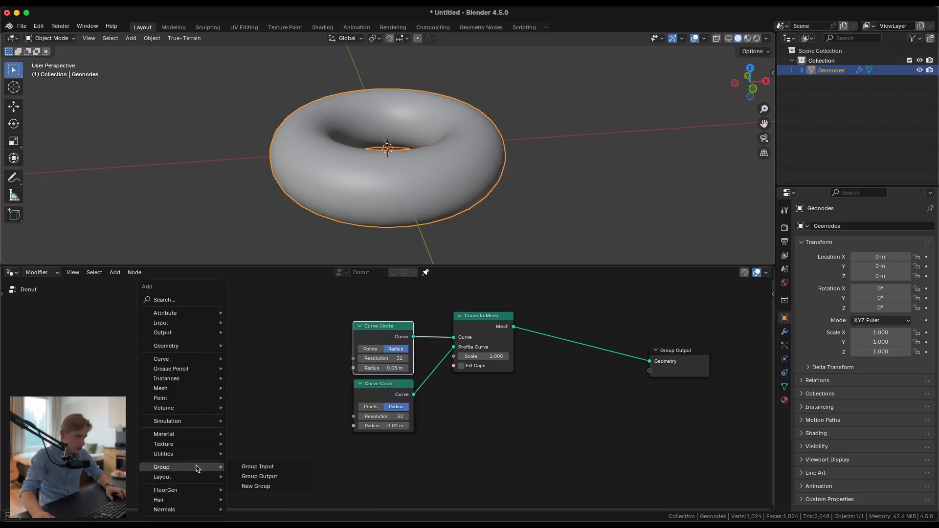
{"action": "left_click", "coordinate": [277, 470]}
{"action": "left_click", "coordinate": [167, 352]}
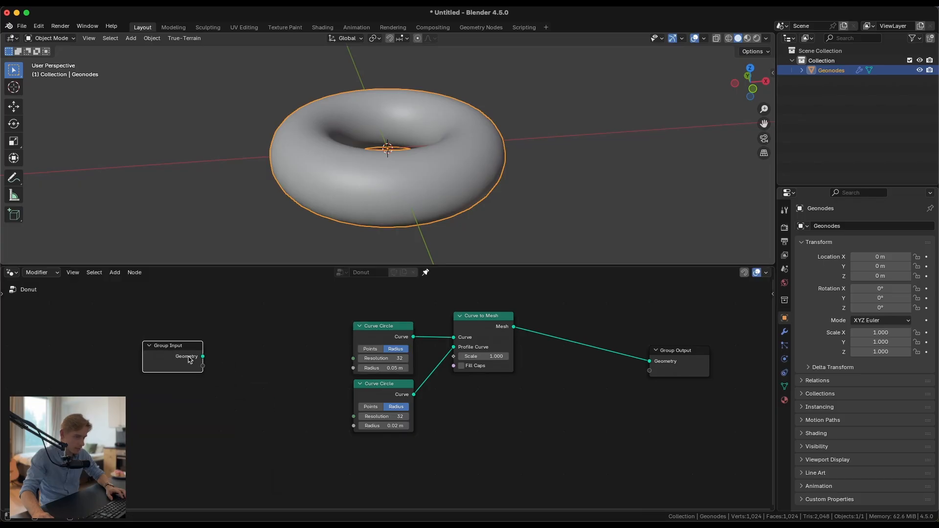
Step: Show the modifier settings in a widened properties area and expose the upper Curve Circle's radius as a Group Input socket
{"action": "left_click", "coordinate": [784, 332]}
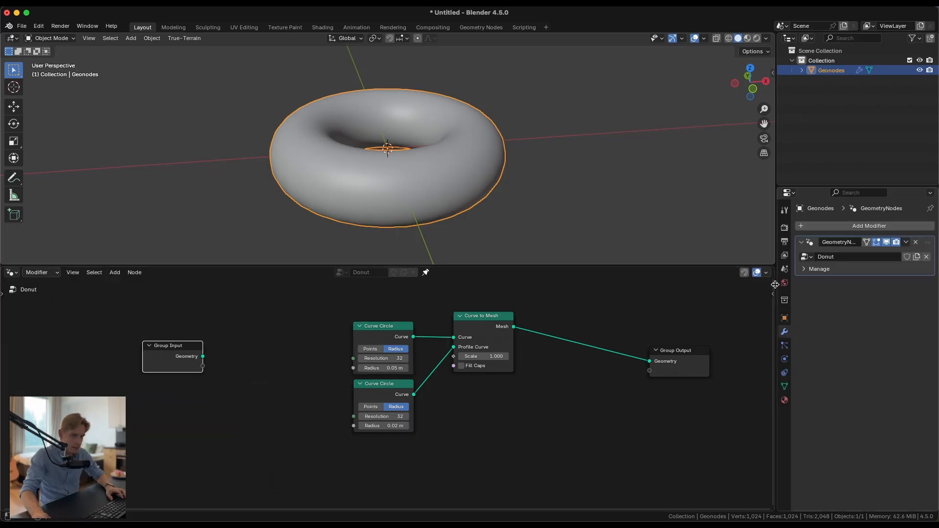
{"action": "left_click_drag", "start_coordinate": [775, 284], "coordinate": [714, 288]}
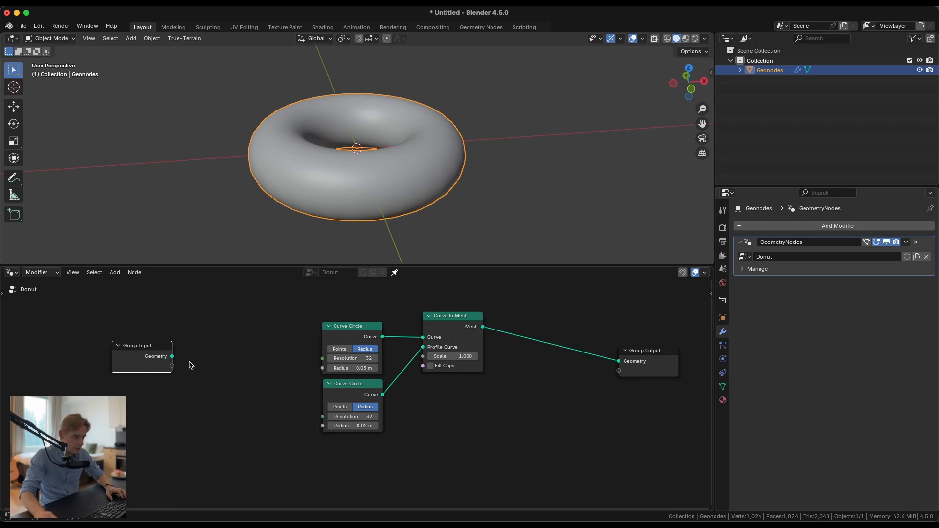
{"action": "left_click", "coordinate": [226, 381]}
{"action": "left_click", "coordinate": [173, 366]}
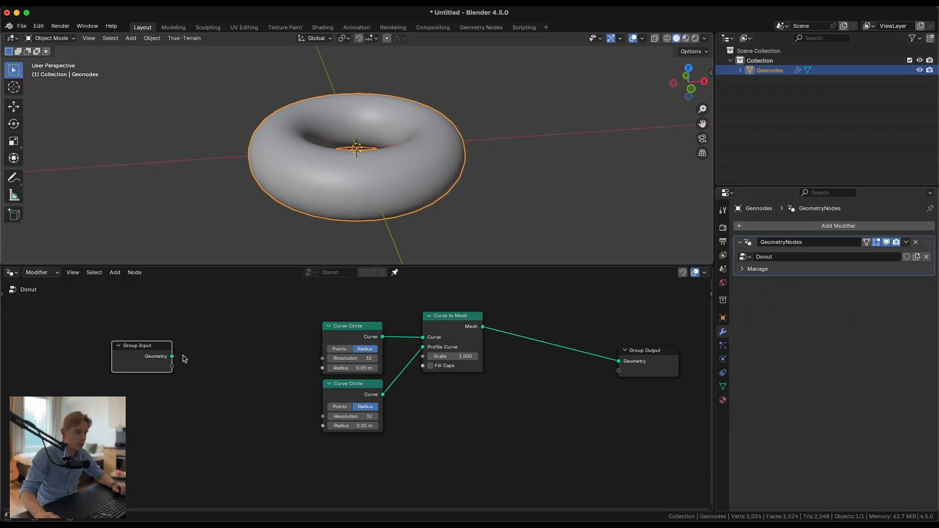
{"action": "left_click_drag", "start_coordinate": [322, 367], "coordinate": [171, 366]}
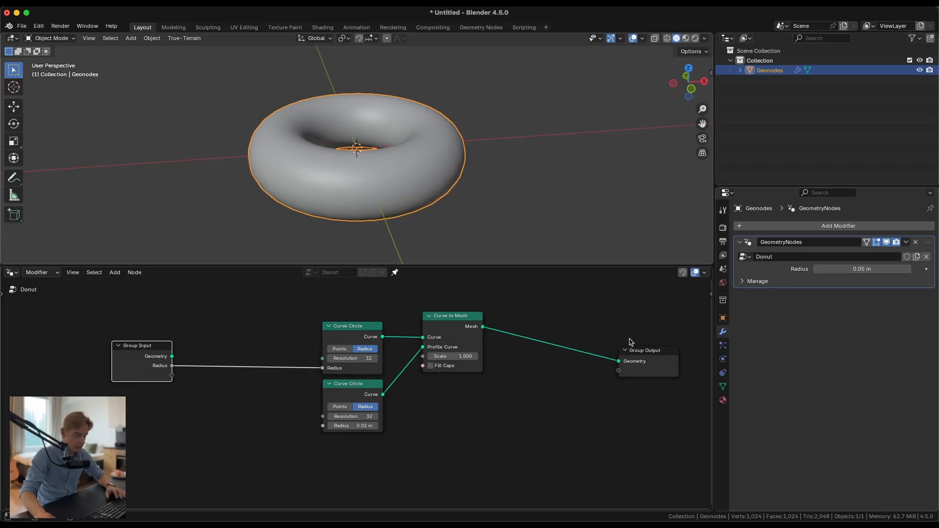
Step: Rename the Radius group socket to "Major Radius"
{"action": "key", "text": "n"}
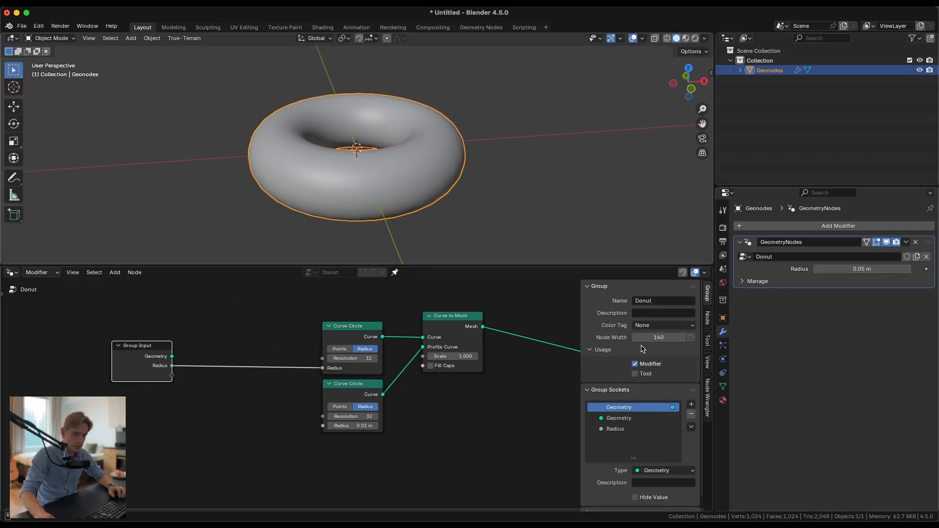
{"action": "scroll", "coordinate": [619, 440], "scroll_direction": "down", "scroll_amount": 1}
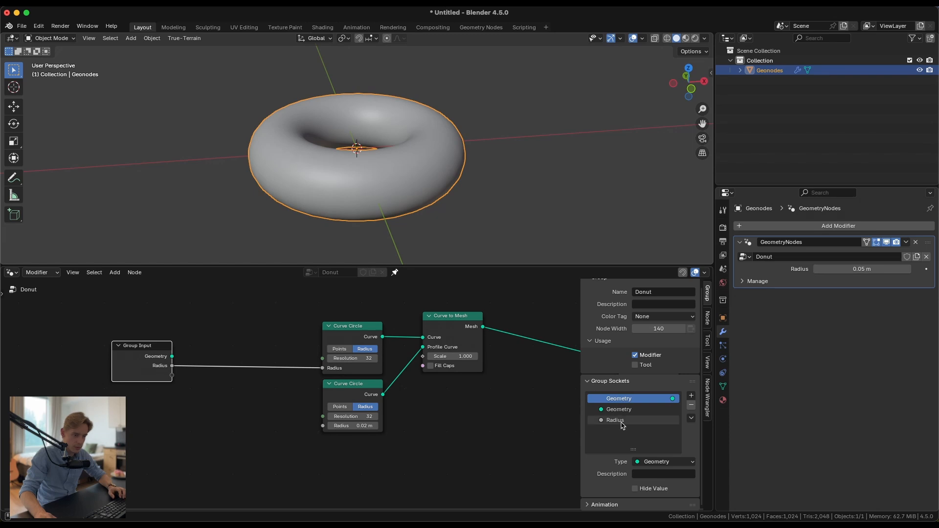
{"action": "double_click", "coordinate": [622, 420]}
{"action": "left_click", "coordinate": [599, 419]}
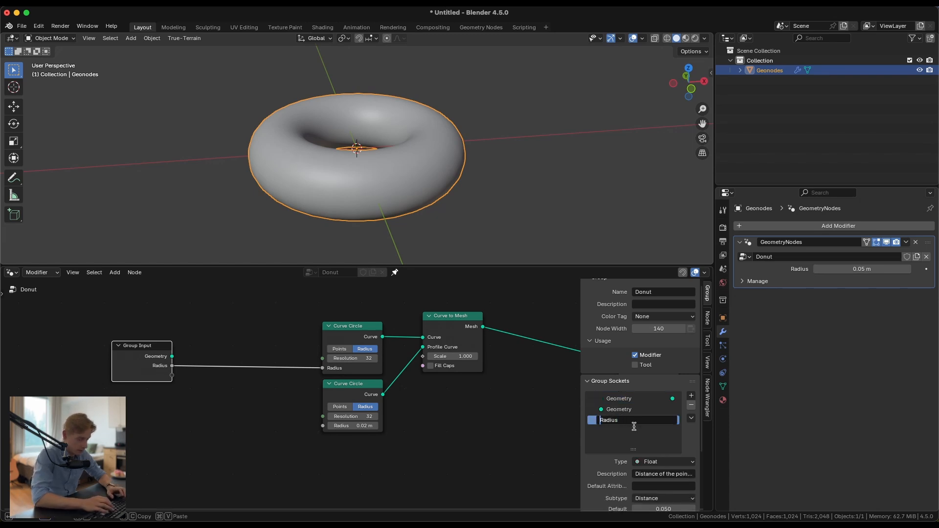
{"action": "type", "text": "Major"}
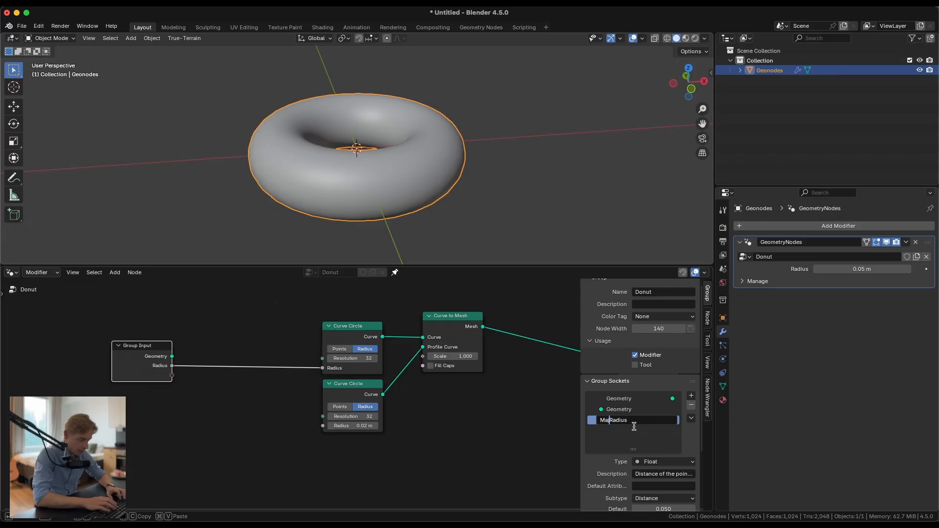
{"action": "key", "text": "Return"}
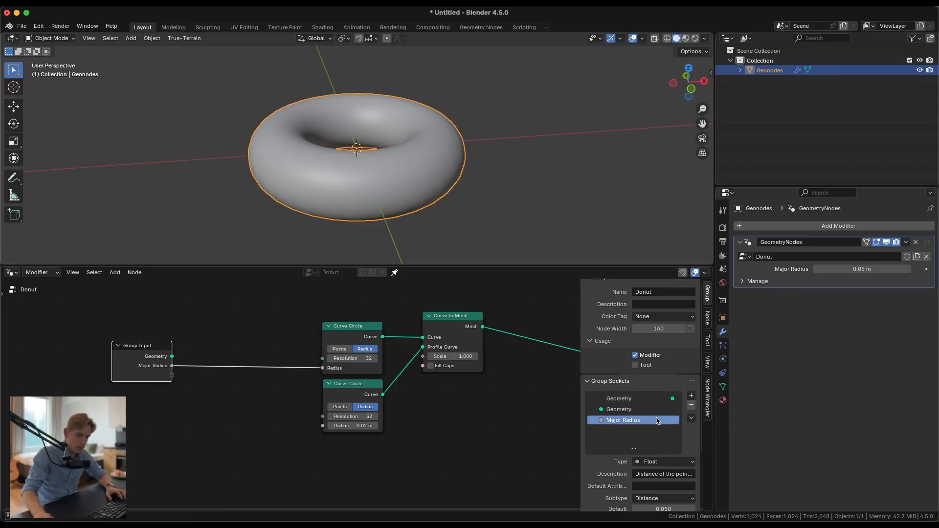
Step: Duplicate the Major Radius group socket and name the copy "Minor Radius"
{"action": "left_click", "coordinate": [692, 418]}
{"action": "left_click", "coordinate": [720, 429]}
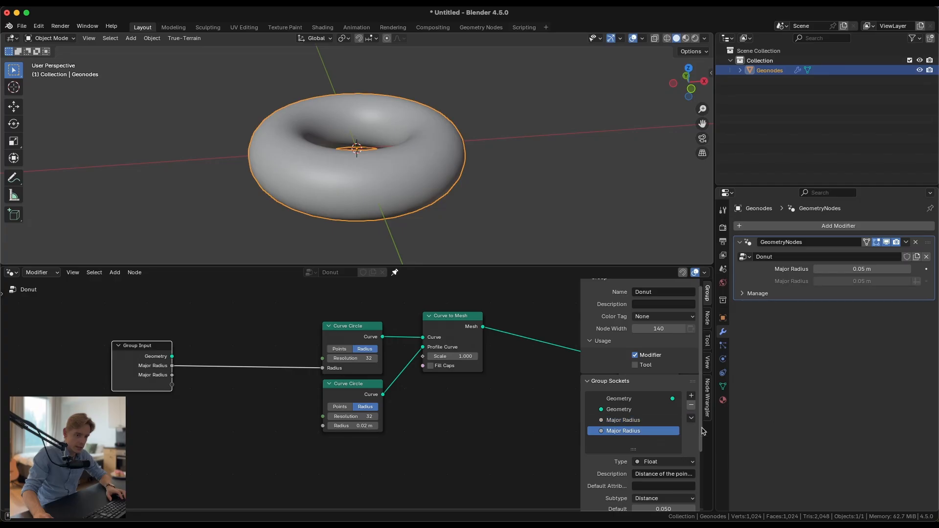
{"action": "double_click", "coordinate": [627, 431]}
{"action": "type", "text": "Mino"}
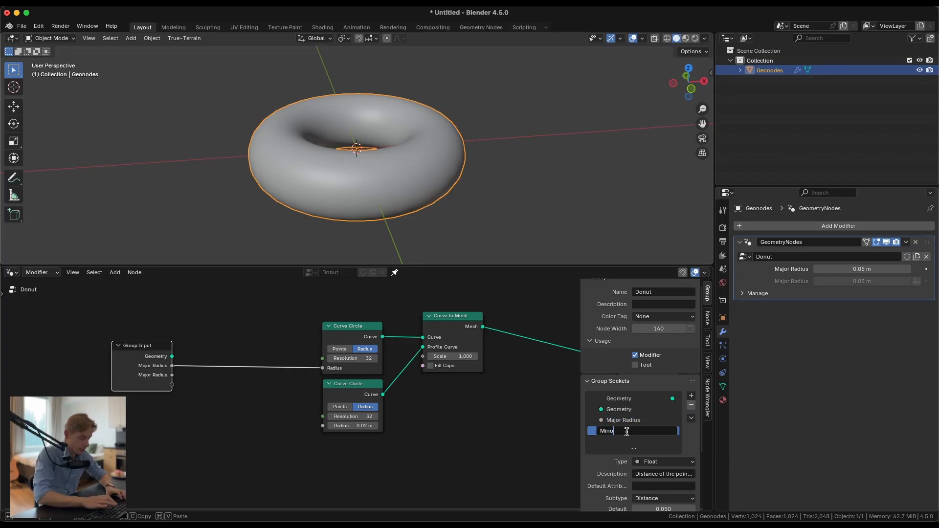
{"action": "type", "text": "r Radius"}
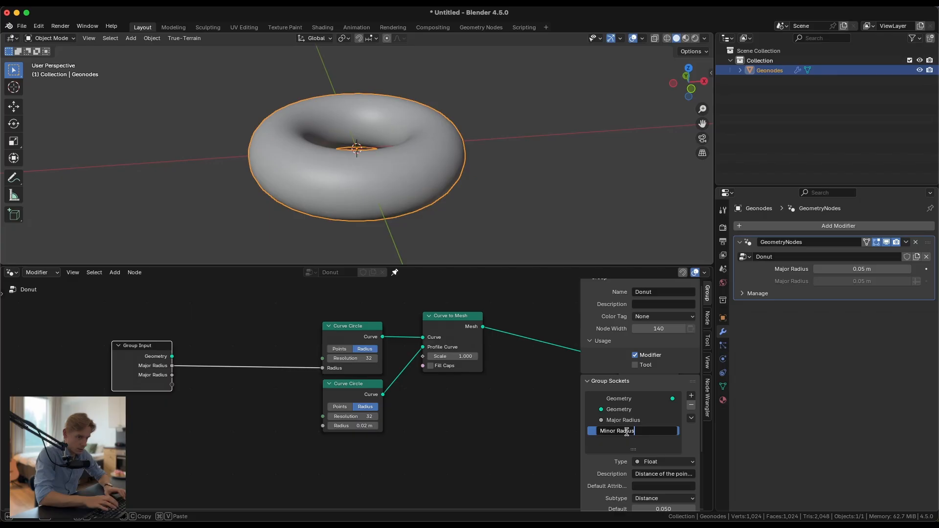
{"action": "key", "text": "Return"}
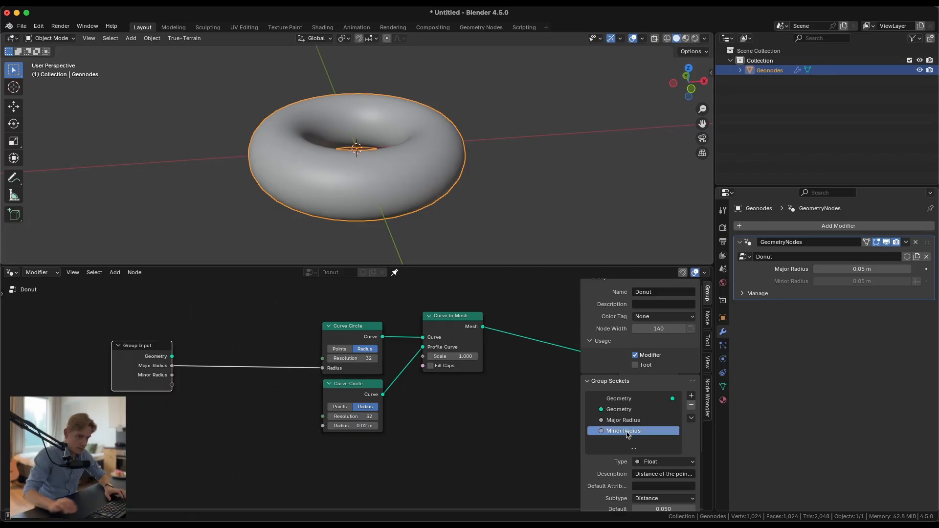
Step: Widen the node editor's sidebar and set the Major Radius socket's description to "Bigger Radius of Donut"
{"action": "left_click", "coordinate": [633, 424]}
{"action": "scroll", "coordinate": [630, 455], "scroll_direction": "down", "scroll_amount": 3}
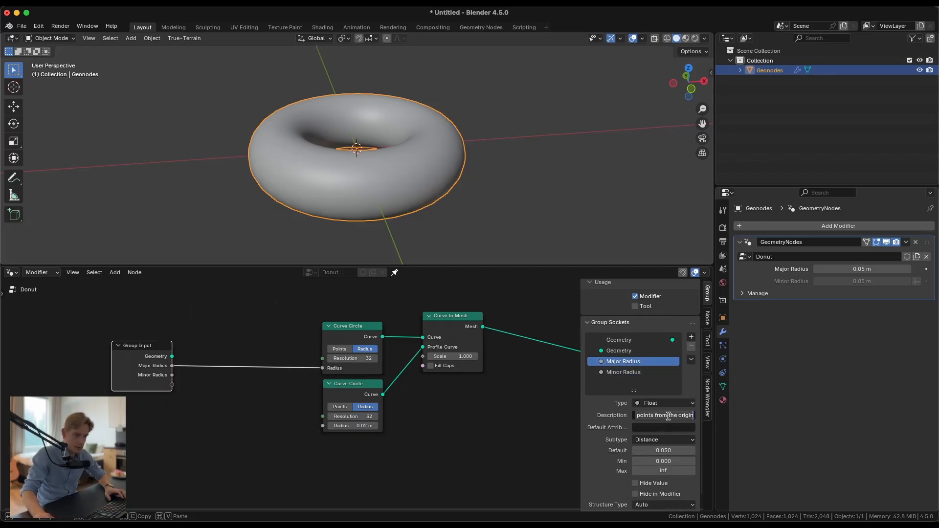
{"action": "left_click_drag", "start_coordinate": [581, 409], "coordinate": [453, 409]}
{"action": "left_click", "coordinate": [615, 415]}
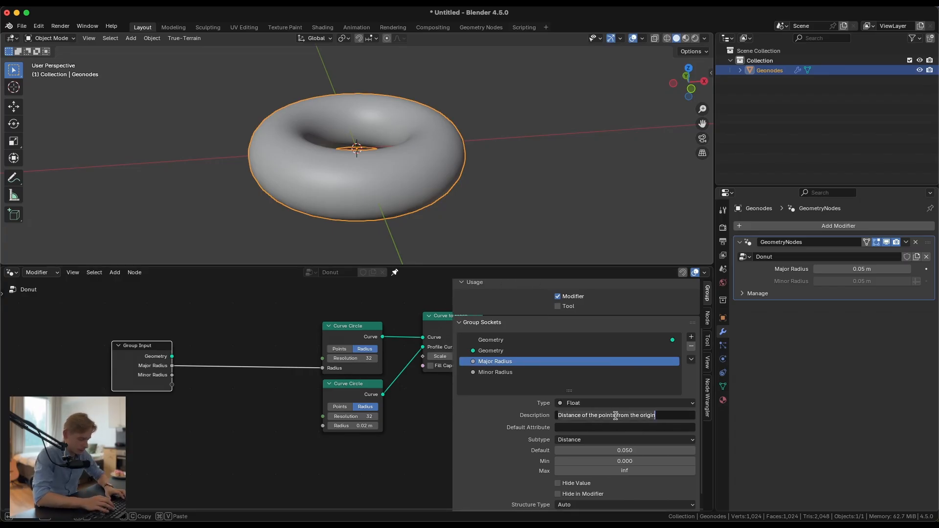
{"action": "key", "text": "super+a"}
{"action": "type", "text": "B"}
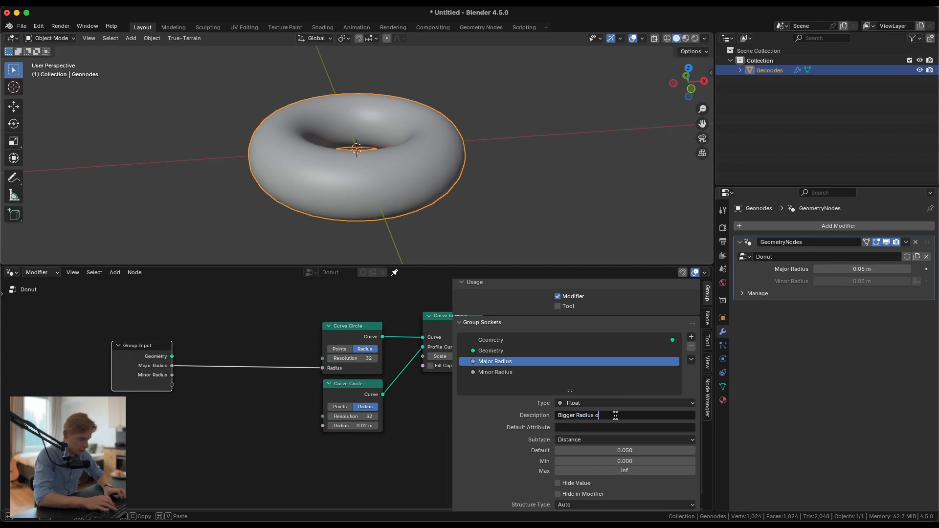
{"action": "type", "text": "igger Radius of Donut"}
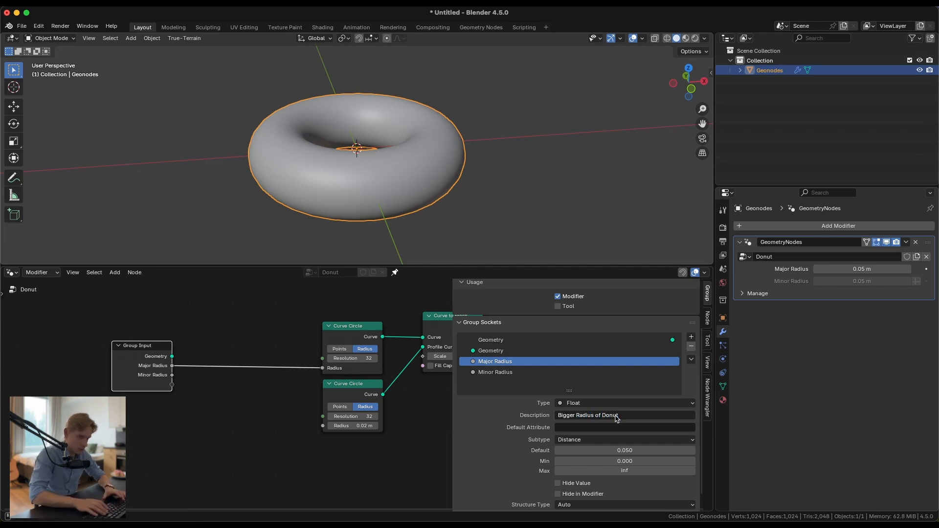
{"action": "key", "text": "Return"}
Step: Set the Minor Radius group socket's description to "Inner Radius of Donut"
{"action": "double_click", "coordinate": [503, 373]}
{"action": "key", "text": "Return"}
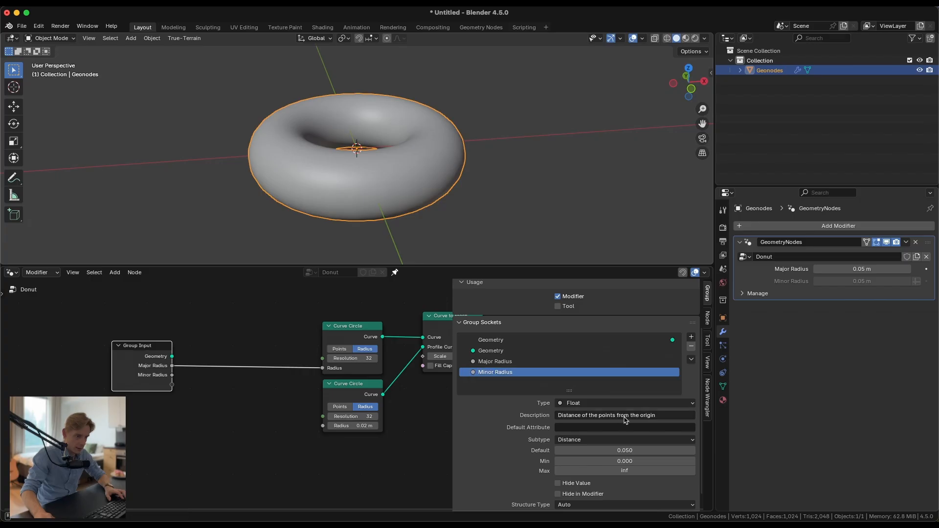
{"action": "left_click", "coordinate": [624, 416]}
{"action": "key", "text": "ctrl+a"}
{"action": "type", "text": "I"}
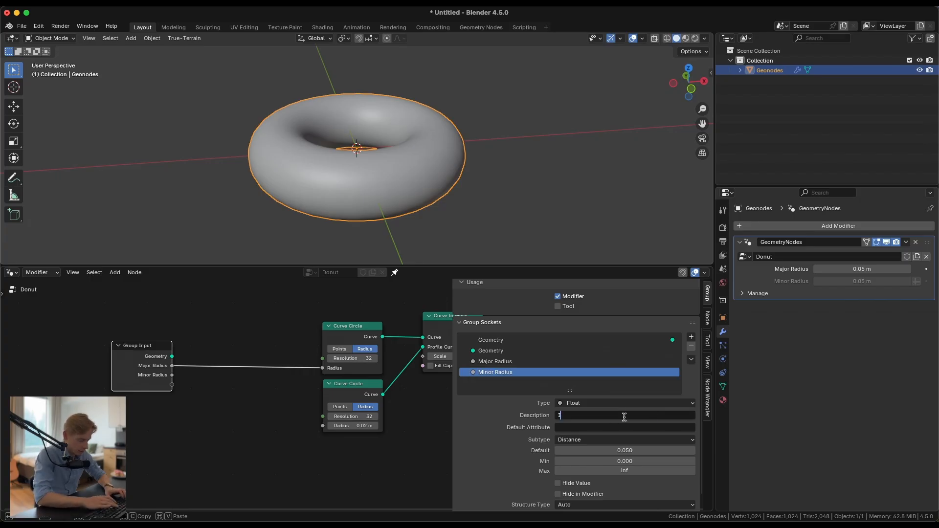
{"action": "type", "text": "nner Radiu"}
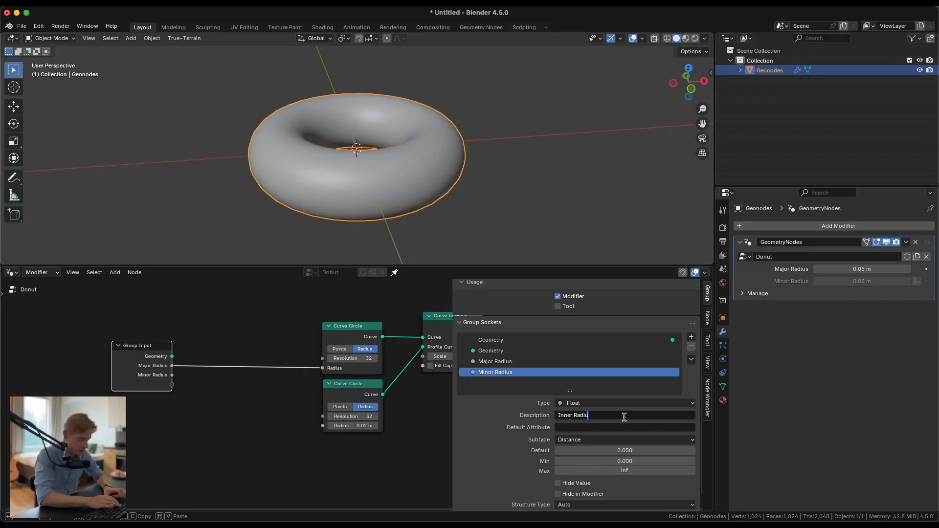
{"action": "type", "text": "s of Donut"}
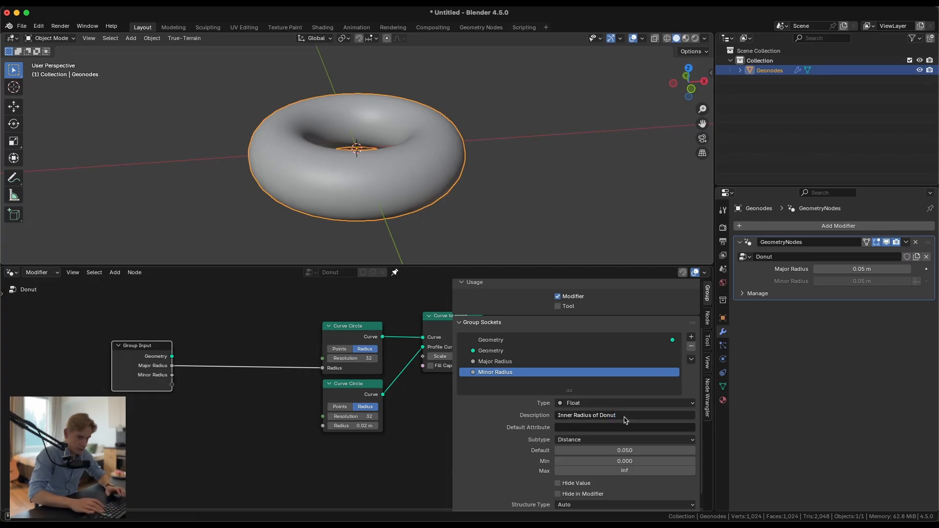
{"action": "key", "text": "Return"}
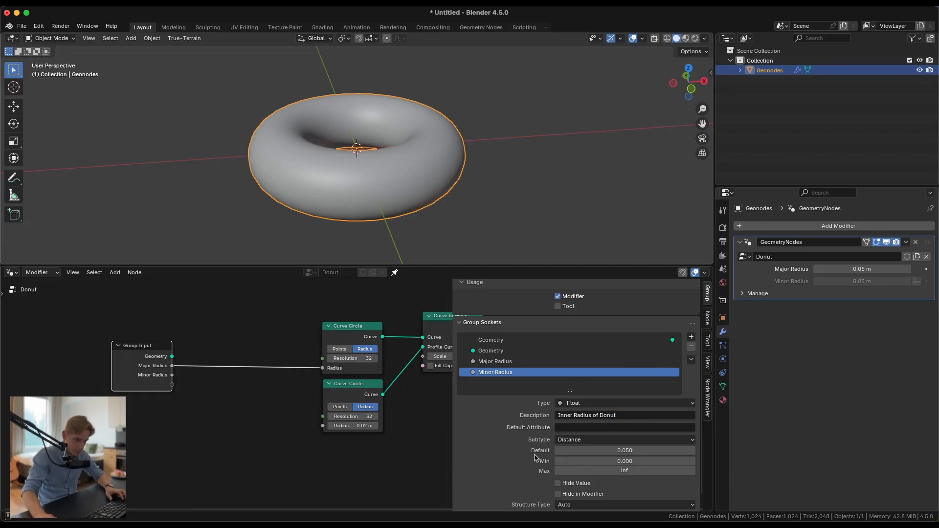
Step: Set the Minor Radius group socket's default value to 0.02
{"action": "left_click", "coordinate": [506, 361]}
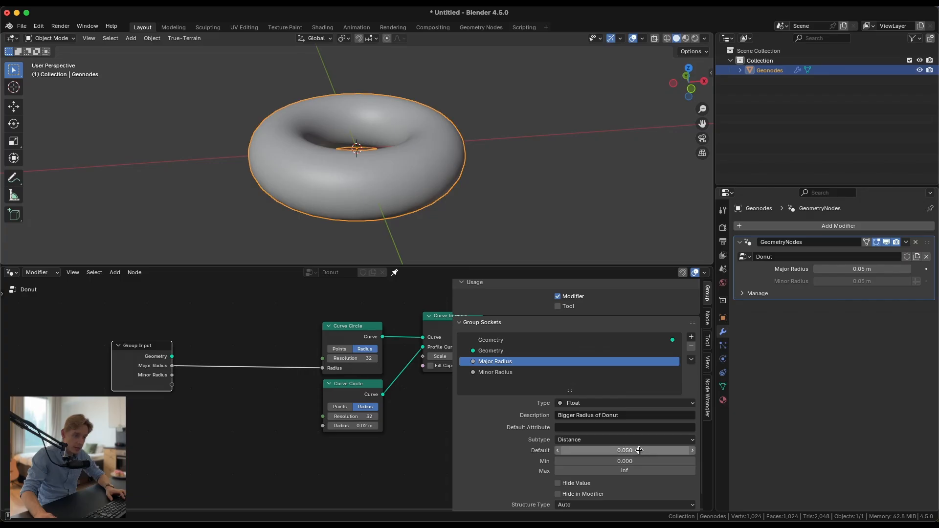
{"action": "left_click", "coordinate": [495, 372]}
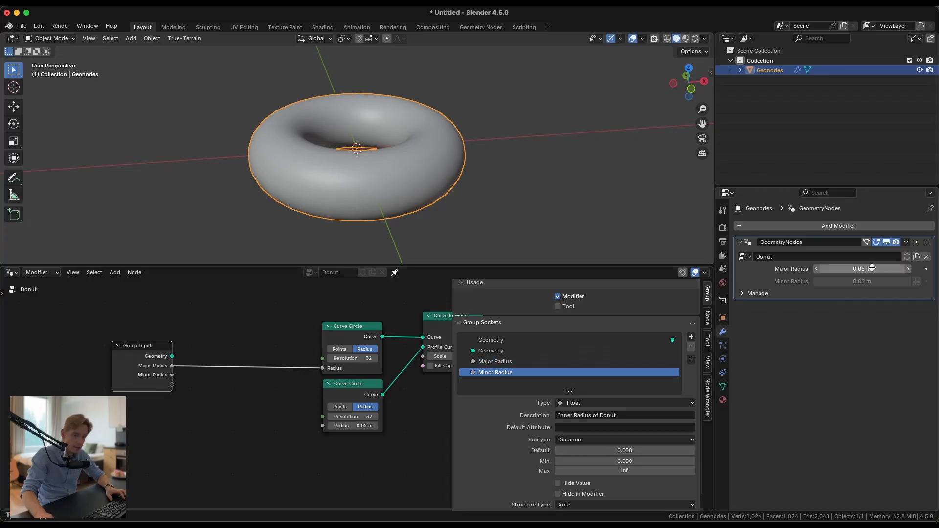
{"action": "left_click", "coordinate": [628, 452]}
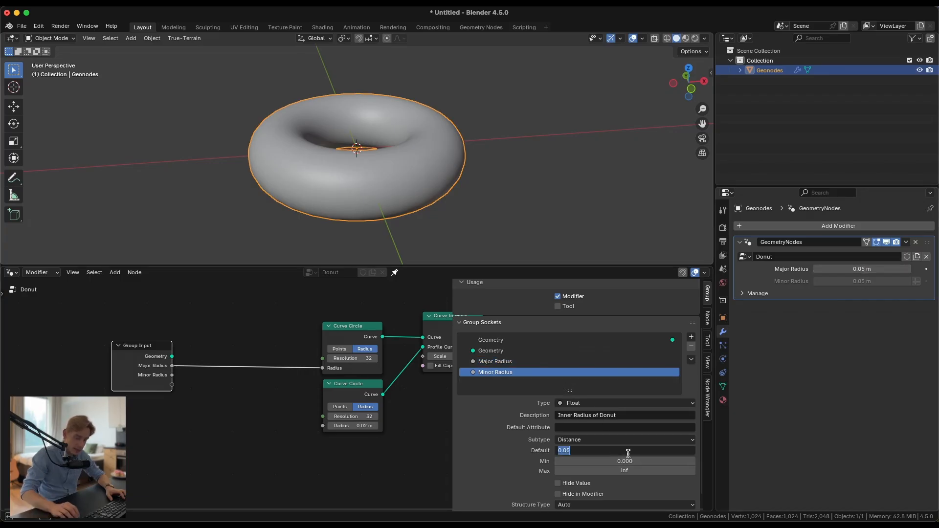
{"action": "type", "text": ".02"}
{"action": "key", "text": "Return"}
{"action": "scroll", "coordinate": [455, 414], "scroll_direction": "down", "scroll_amount": 1}
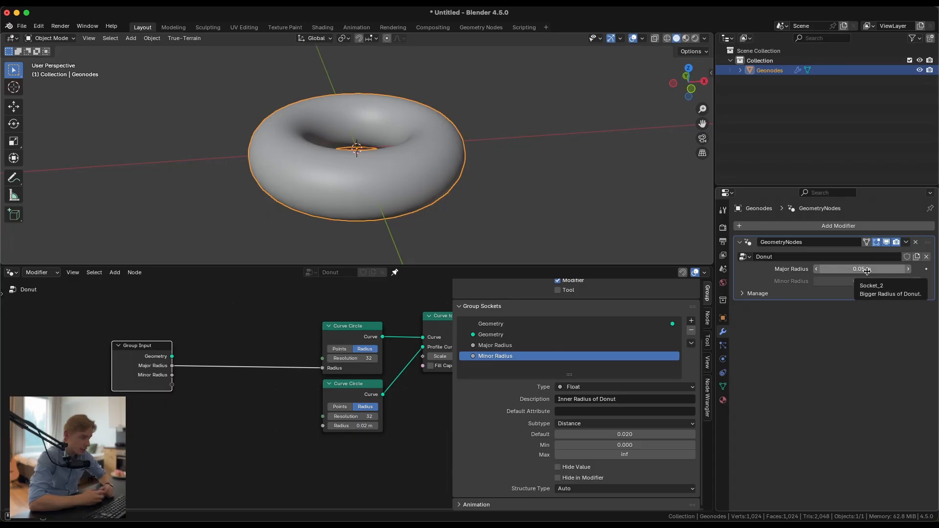
Step: Link the Group Input's Minor Radius to the lower Curve Circle's Radius and set the modifier's Minor Radius to 0.02 m
{"action": "left_click", "coordinate": [381, 422]}
{"action": "key", "text": "n"}
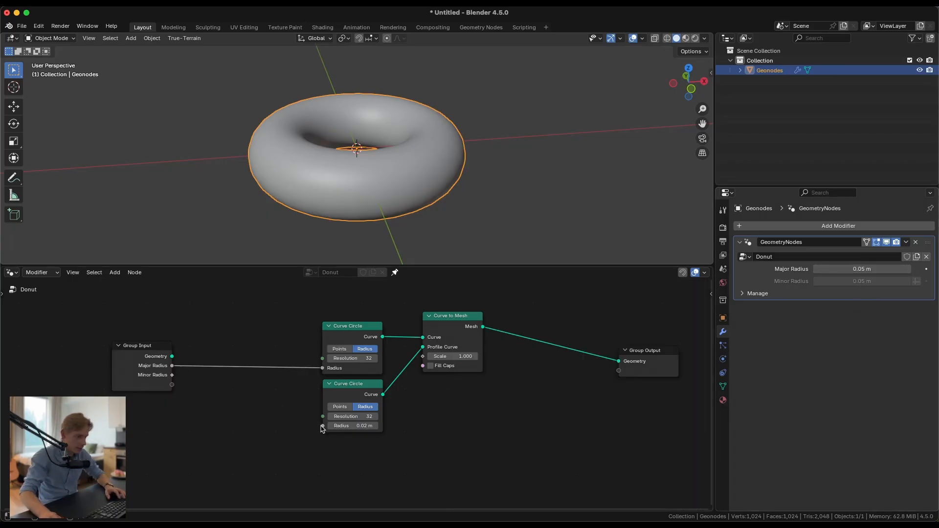
{"action": "left_click_drag", "start_coordinate": [322, 429], "coordinate": [140, 375]}
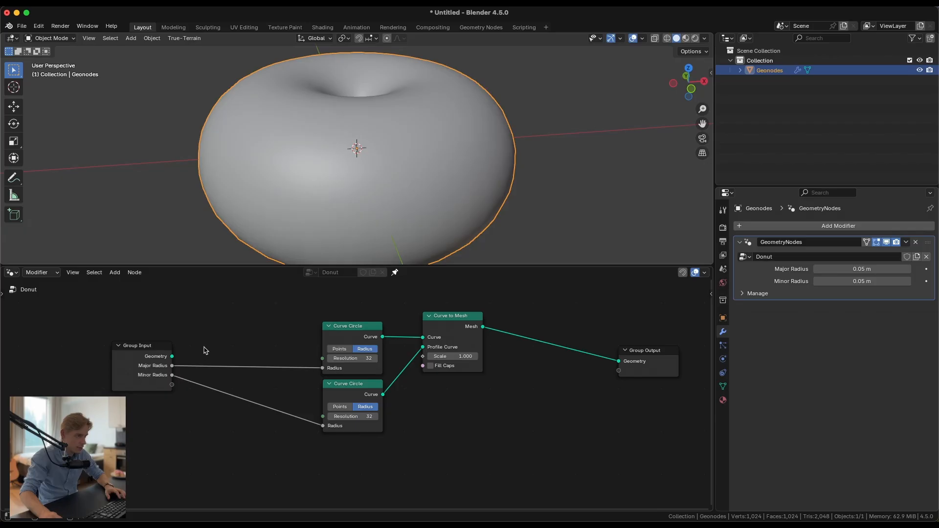
{"action": "middle_click_drag", "start_coordinate": [330, 188], "coordinate": [344, 215]}
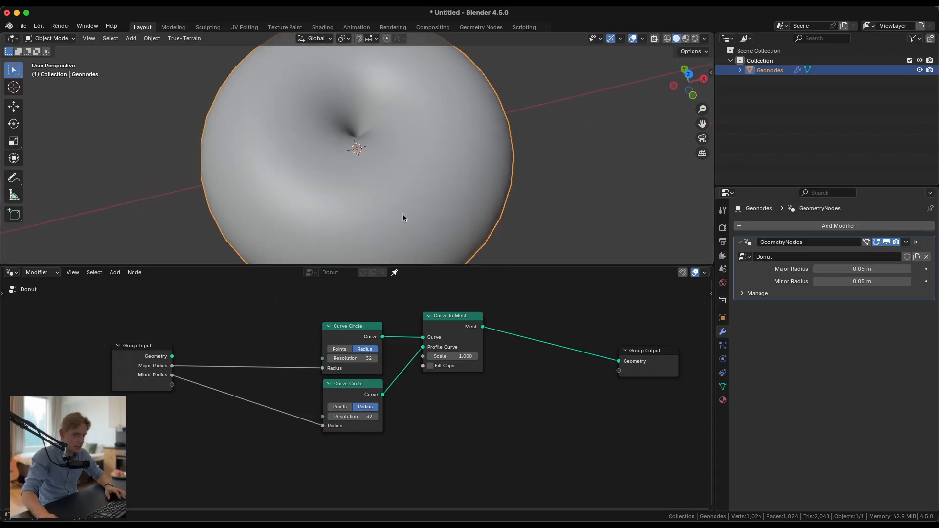
{"action": "left_click_drag", "start_coordinate": [844, 281], "coordinate": [826, 281]}
{"action": "middle_click_drag", "start_coordinate": [352, 162], "coordinate": [493, 195]}
Step: Insert a Math node on the link between Major Radius and the upper Curve Circle's Radius and set its operation to Subtract
{"action": "key", "text": "shift+a"}
{"action": "type", "text": "add"}
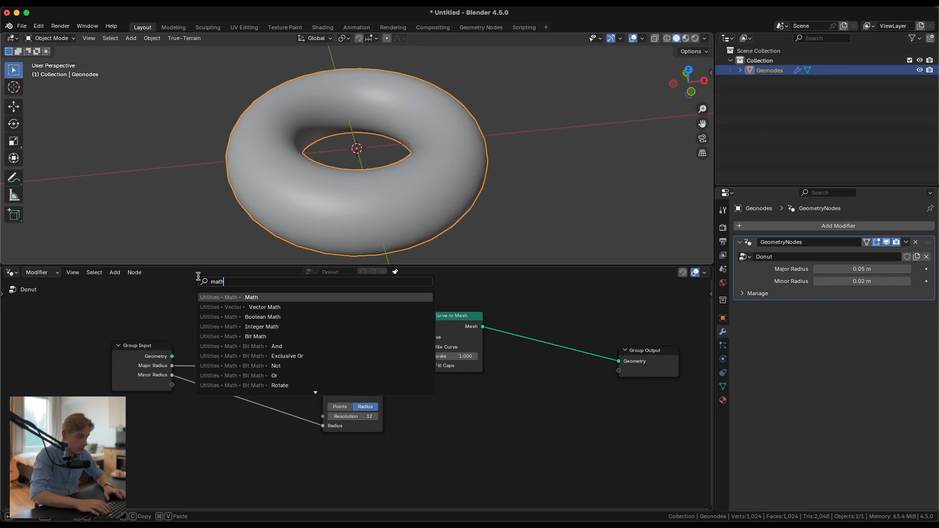
{"action": "key", "text": "Return"}
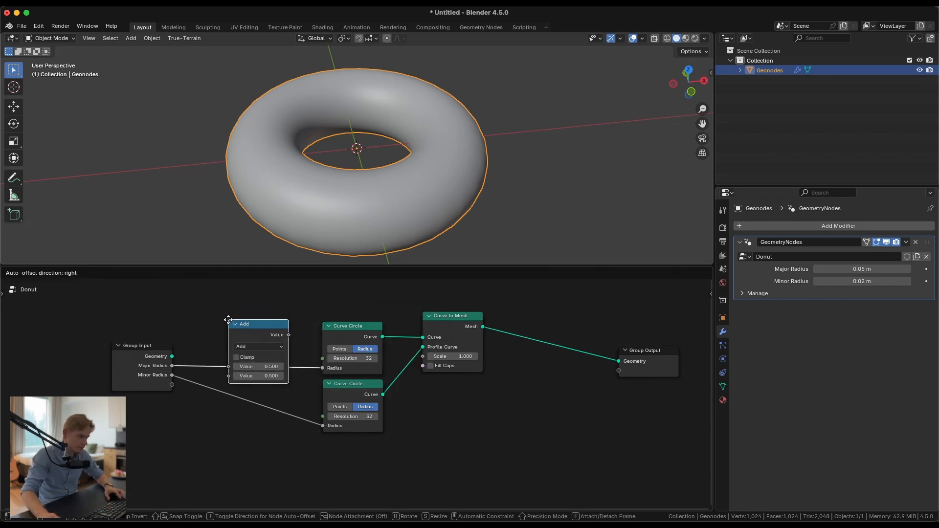
{"action": "left_click", "coordinate": [287, 357]}
{"action": "left_click", "coordinate": [279, 347]}
{"action": "left_click", "coordinate": [259, 380]}
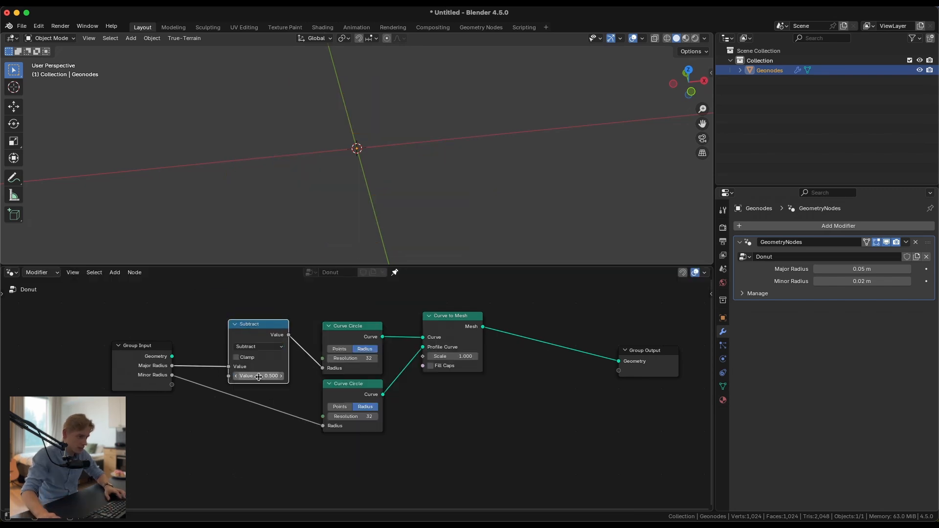
Step: Set the Subtract node's second value to 0 and link the Group Input's Minor Radius into it
{"action": "left_click", "coordinate": [259, 376]}
{"action": "type", "text": "0"}
{"action": "key", "text": "Return"}
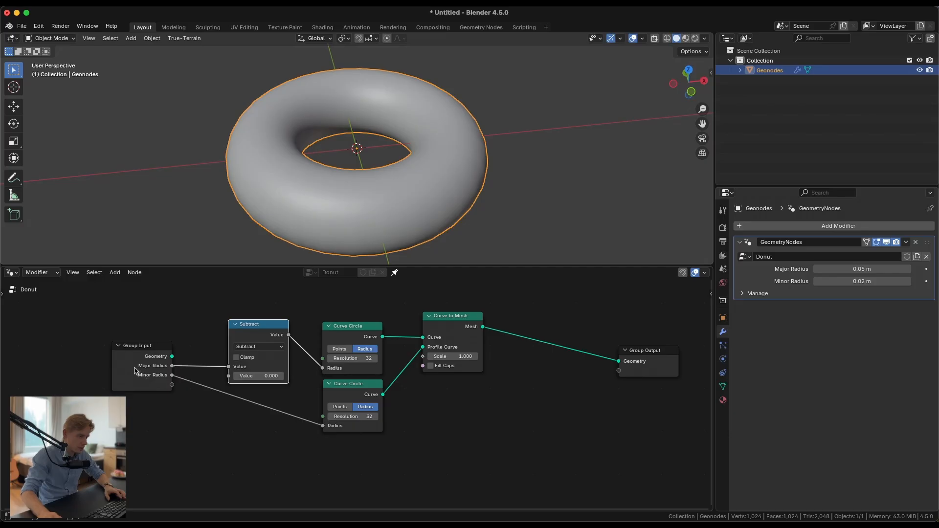
{"action": "left_click_drag", "start_coordinate": [136, 370], "coordinate": [228, 375]}
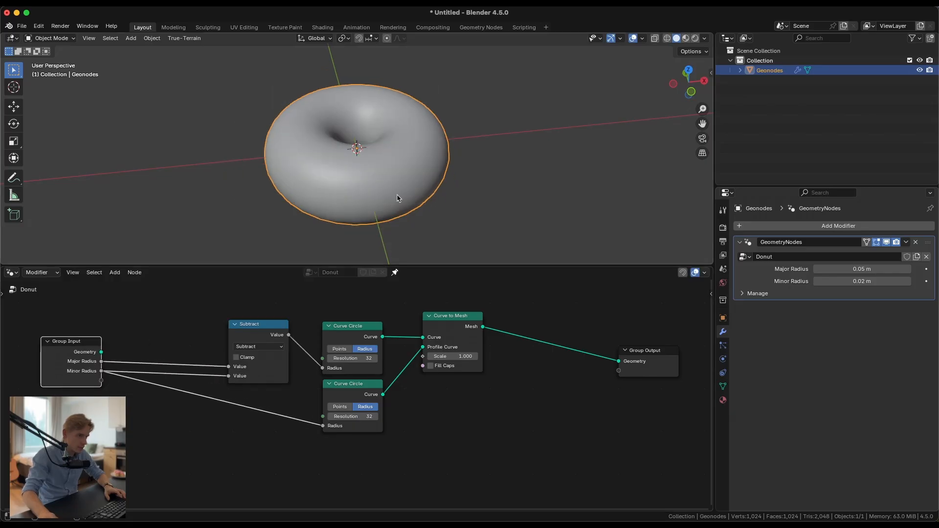
{"action": "middle_click_drag", "start_coordinate": [397, 198], "coordinate": [386, 140]}
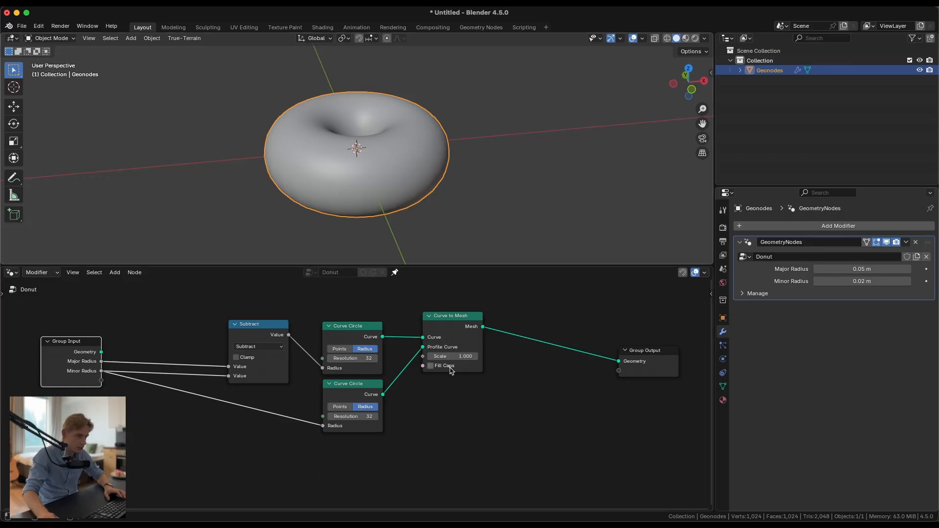
Step: Display the viewport in wireframe and examine the donut's inner hole and cross-section from the side
{"action": "mouse_move", "coordinate": [860, 271]}
{"action": "left_mouse_down"}
{"action": "mouse_move", "coordinate": [882, 271]}
{"action": "mouse_move", "coordinate": [880, 281]}
{"action": "mouse_move", "coordinate": [848, 281]}
{"action": "mouse_move", "coordinate": [880, 281]}
{"action": "mouse_move", "coordinate": [867, 281]}
{"action": "left_mouse_up"}
{"action": "right_click", "coordinate": [860, 270]}
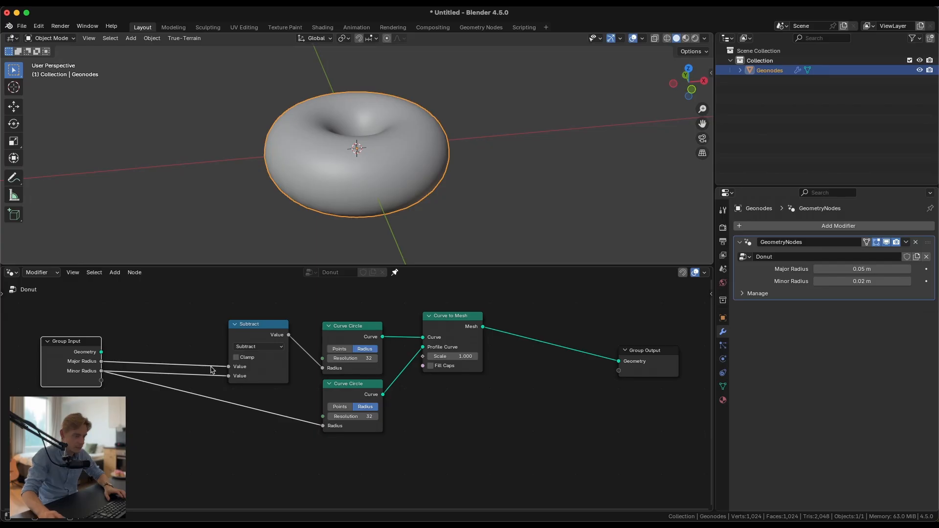
{"action": "mouse_move", "coordinate": [467, 122]}
{"action": "middle_mouse_down"}
{"action": "mouse_move", "coordinate": [467, 98]}
{"action": "mouse_move", "coordinate": [467, 127]}
{"action": "middle_mouse_up"}
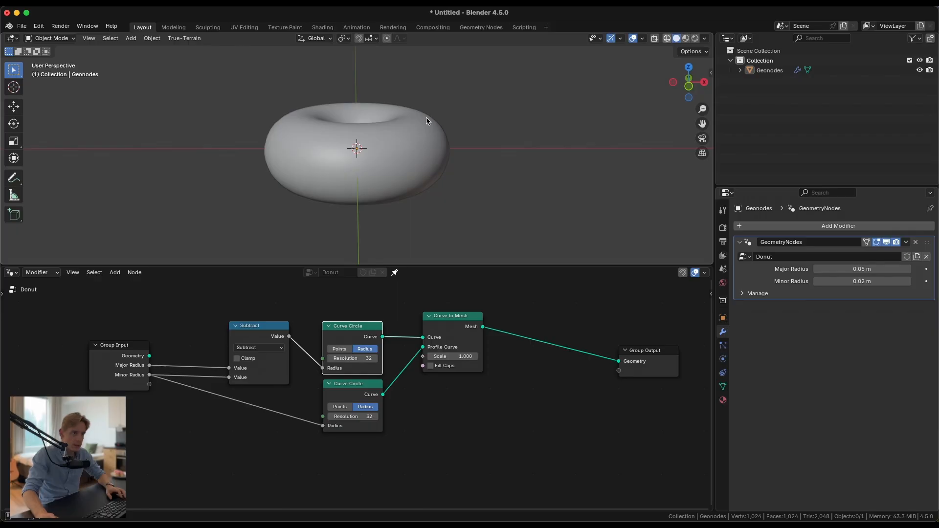
{"action": "key", "text": "shift+z"}
{"action": "middle_click_drag", "start_coordinate": [424, 118], "coordinate": [451, 148]}
{"action": "scroll", "coordinate": [392, 164], "scroll_direction": "up", "scroll_amount": 4}
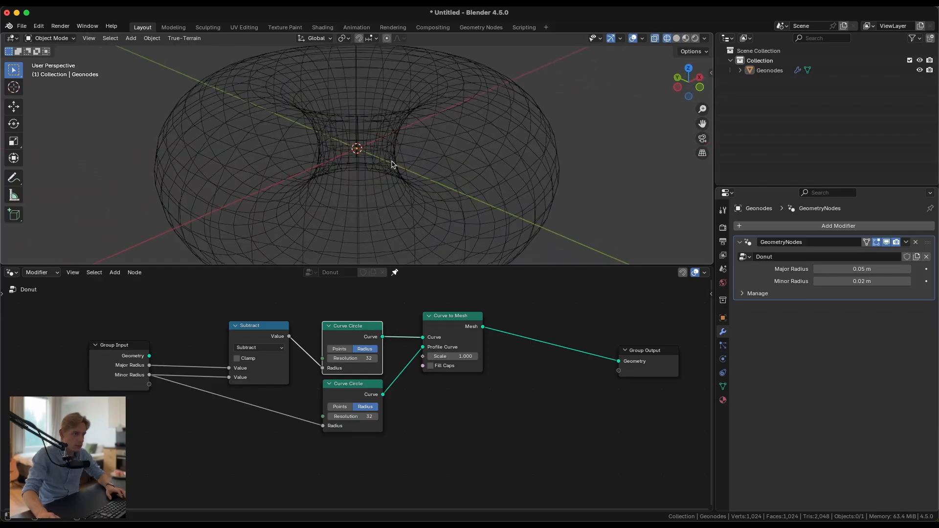
{"action": "middle_click_drag", "start_coordinate": [393, 164], "coordinate": [426, 132]}
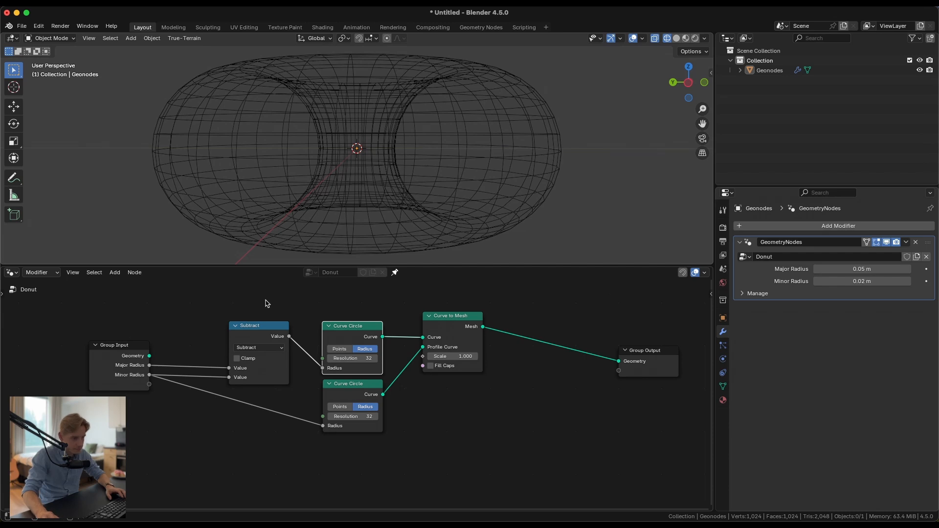
Step: Expose the upper Curve Circle's Resolution as a Group Input socket and place it above Major Radius in the socket order
{"action": "left_click", "coordinate": [258, 336]}
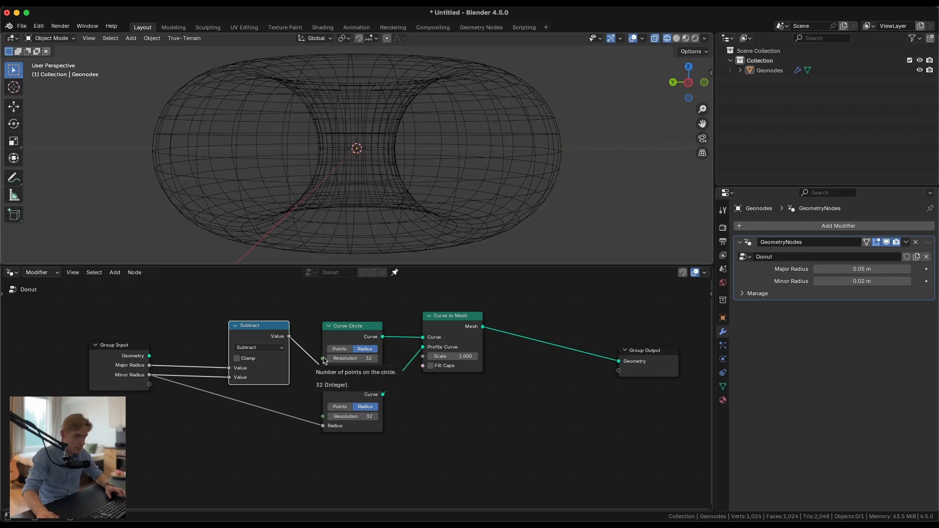
{"action": "left_click_drag", "start_coordinate": [323, 360], "coordinate": [149, 384]}
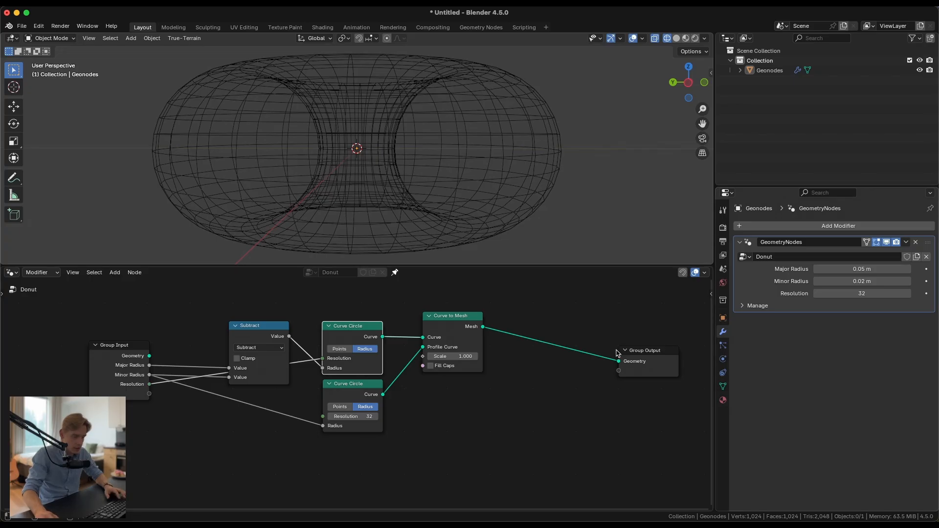
{"action": "key", "text": "n"}
{"action": "left_click", "coordinate": [508, 368]}
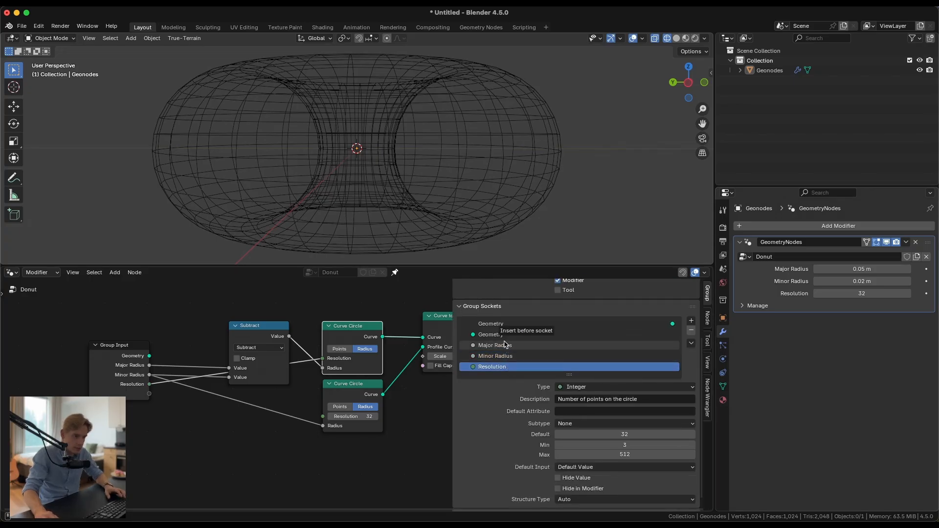
{"action": "left_click_drag", "start_coordinate": [504, 342], "coordinate": [504, 341]}
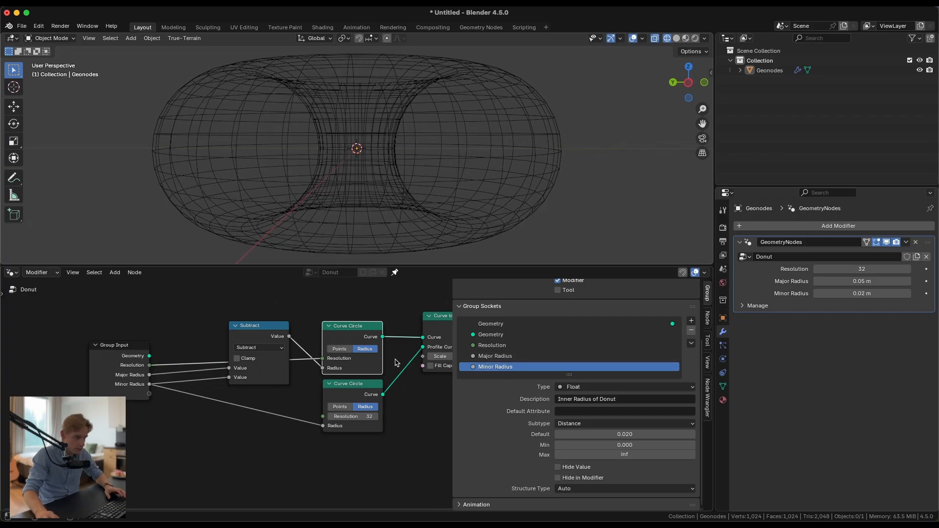
{"action": "left_click_drag", "start_coordinate": [268, 353], "coordinate": [268, 357]}
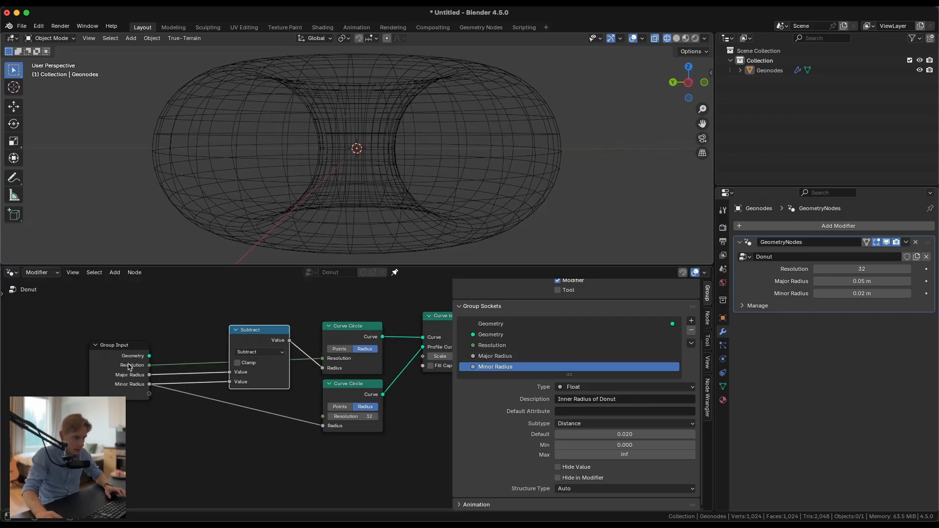
Step: Set the Resolution group socket's description to "Resolution Of Donut"
{"action": "left_click", "coordinate": [494, 345]}
{"action": "left_click", "coordinate": [629, 399]}
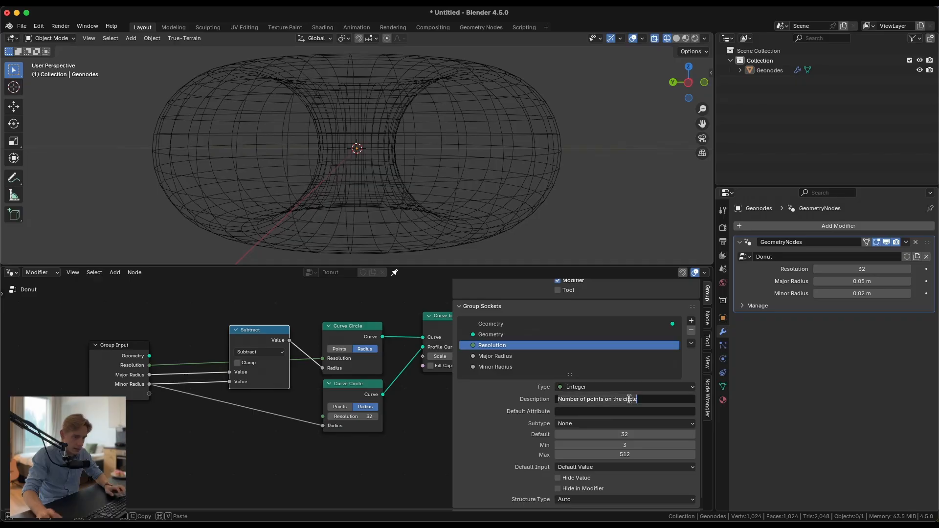
{"action": "key", "text": "super+a"}
{"action": "key", "text": "BackSpace"}
{"action": "type", "text": "Reso"}
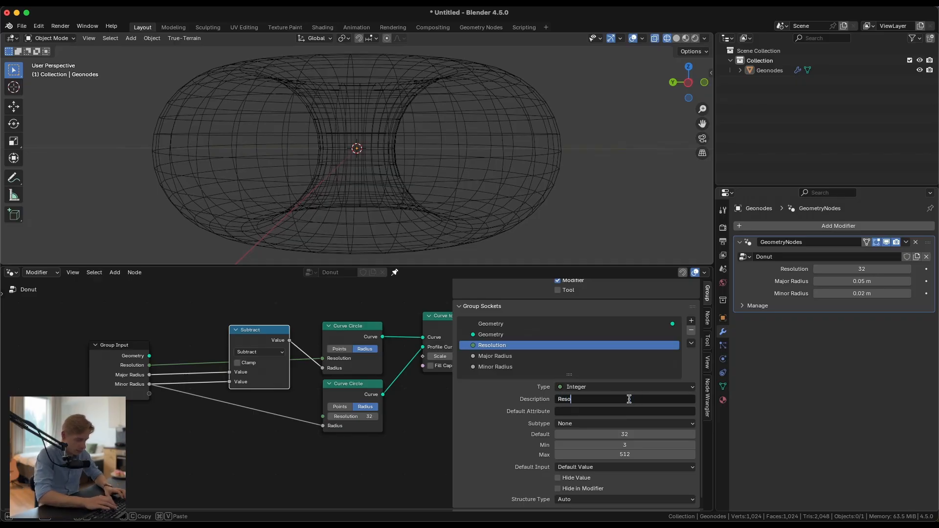
{"action": "type", "text": "lution Of"}
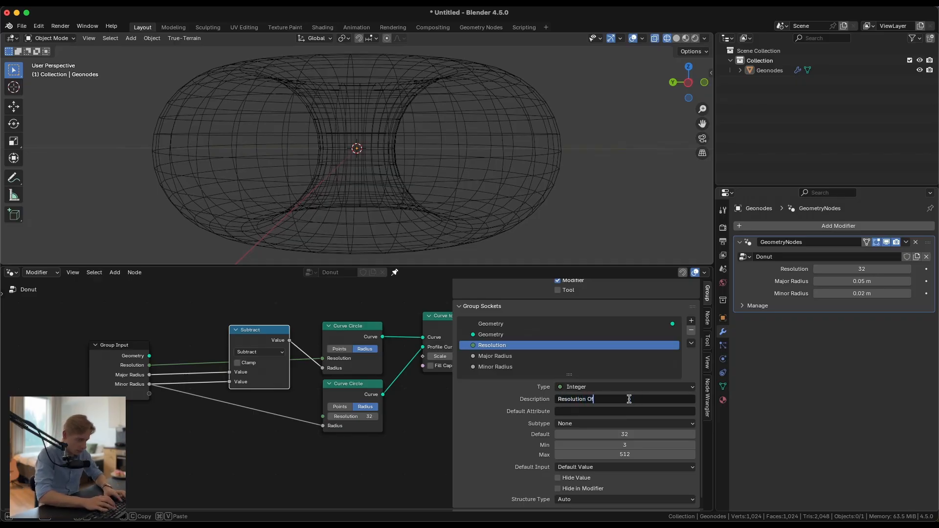
{"action": "type", "text": " Donut"}
{"action": "key", "text": "Return"}
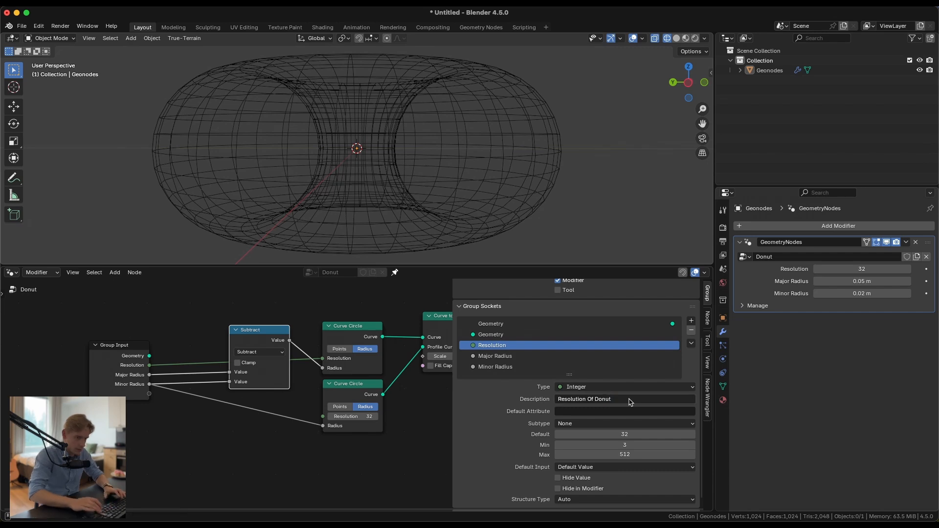
Step: Link the Group Input's Resolution to the lower Curve Circle's Resolution as well
{"action": "left_click", "coordinate": [166, 370]}
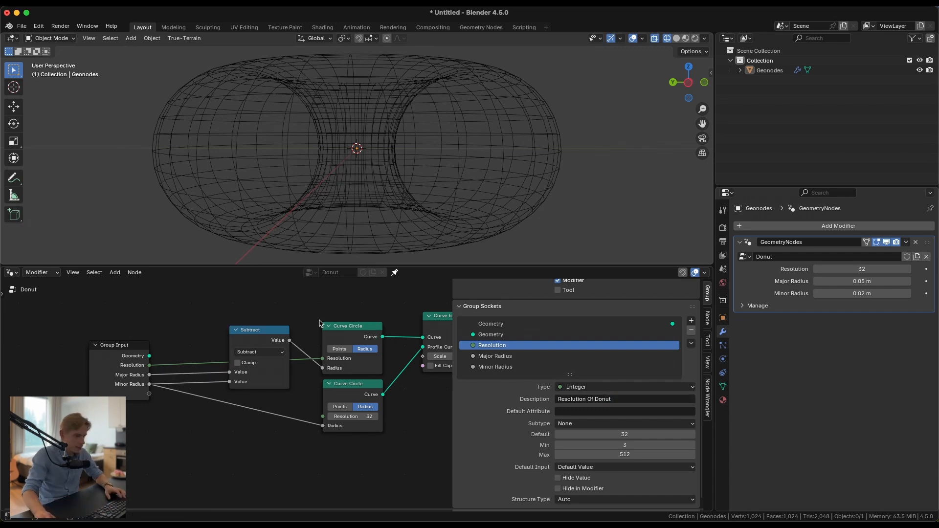
{"action": "left_click_drag", "start_coordinate": [149, 365], "coordinate": [322, 416]}
{"action": "middle_click_drag", "start_coordinate": [295, 137], "coordinate": [302, 171]}
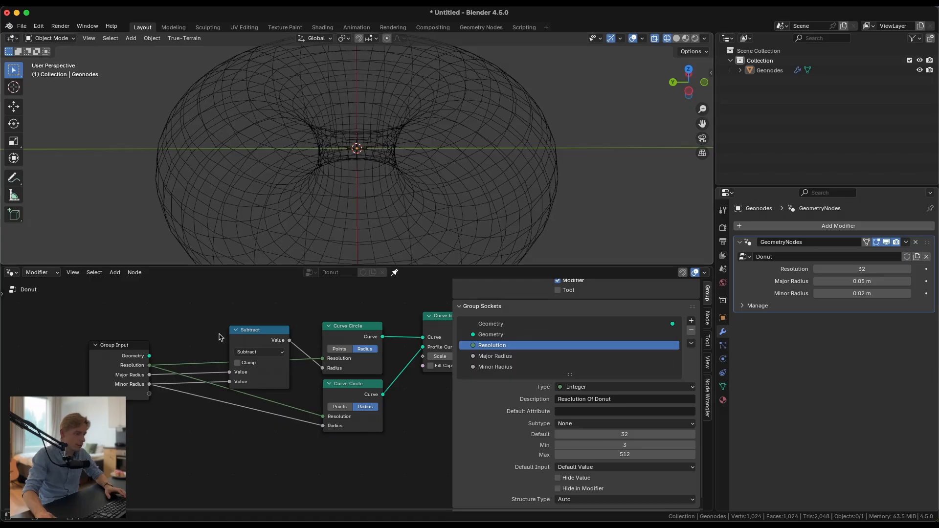
Step: Insert an Integer Math node on the link from the Group Input's Resolution to the lower Curve Circle's Resolution
{"action": "key", "text": "shift+a"}
{"action": "mouse_move", "coordinate": [204, 345]}
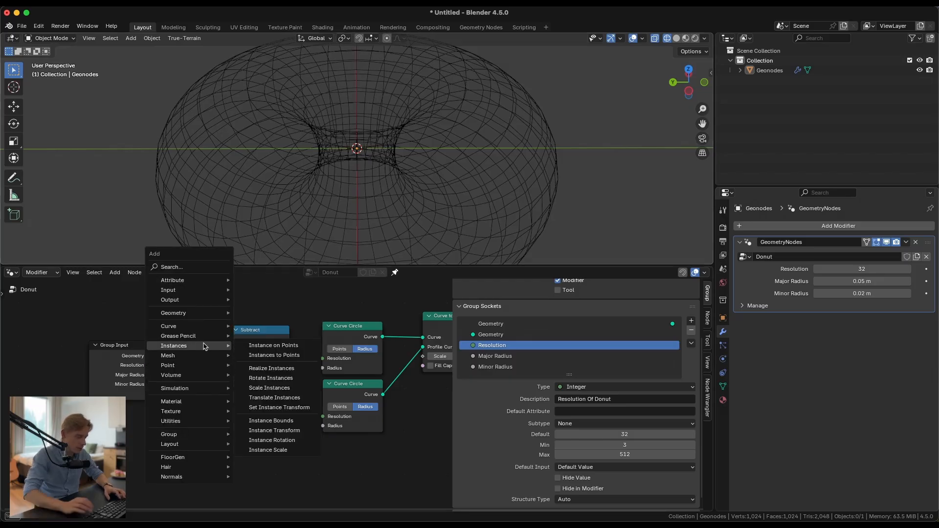
{"action": "type", "text": "inter"}
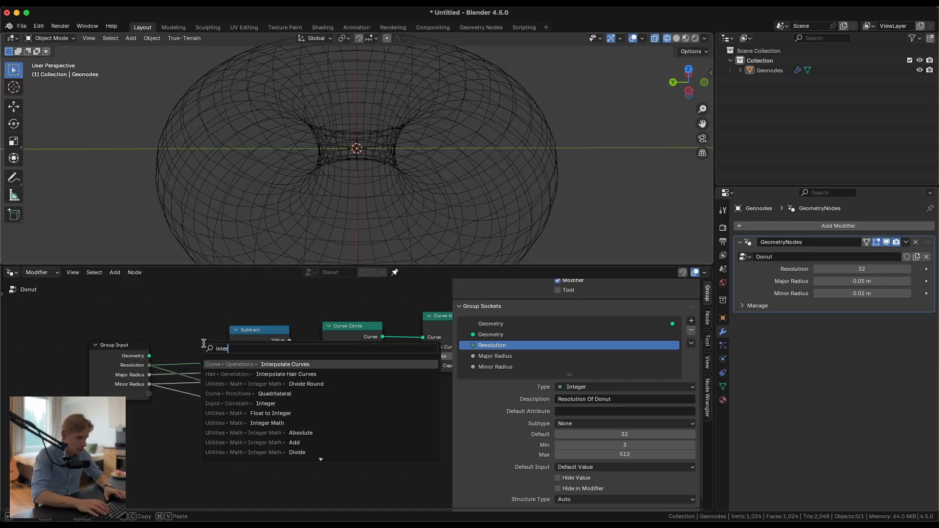
{"action": "key", "text": "BackSpace"}
{"action": "key", "text": "Down"}
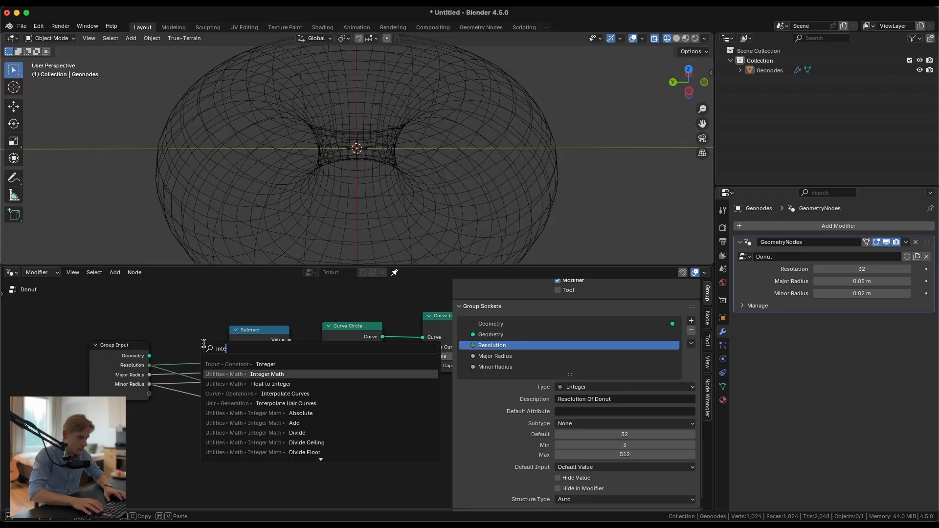
{"action": "key", "text": "Return"}
{"action": "left_click", "coordinate": [244, 392]}
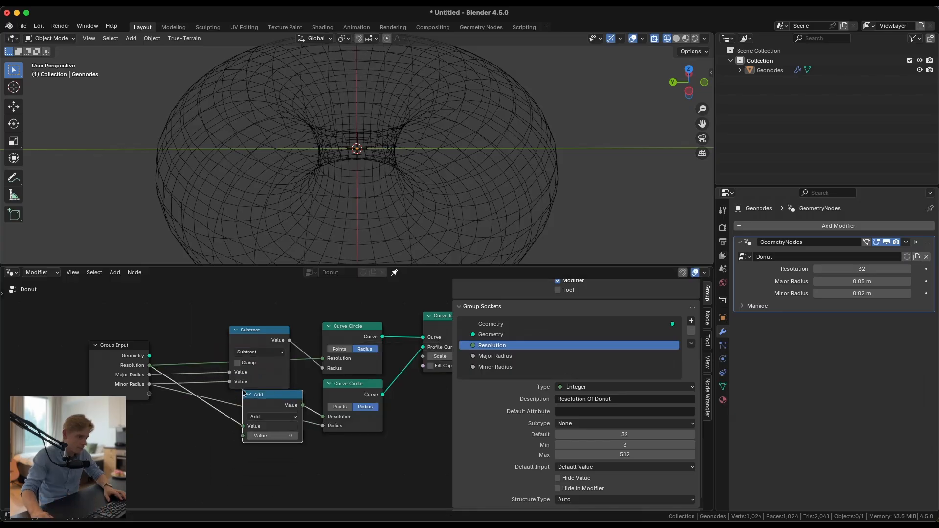
Step: Align the integer Add node directly beneath the Subtract node, with their edges lined up
{"action": "left_click_drag", "start_coordinate": [266, 399], "coordinate": [253, 401]}
{"action": "left_click_drag", "start_coordinate": [263, 330], "coordinate": [265, 330]}
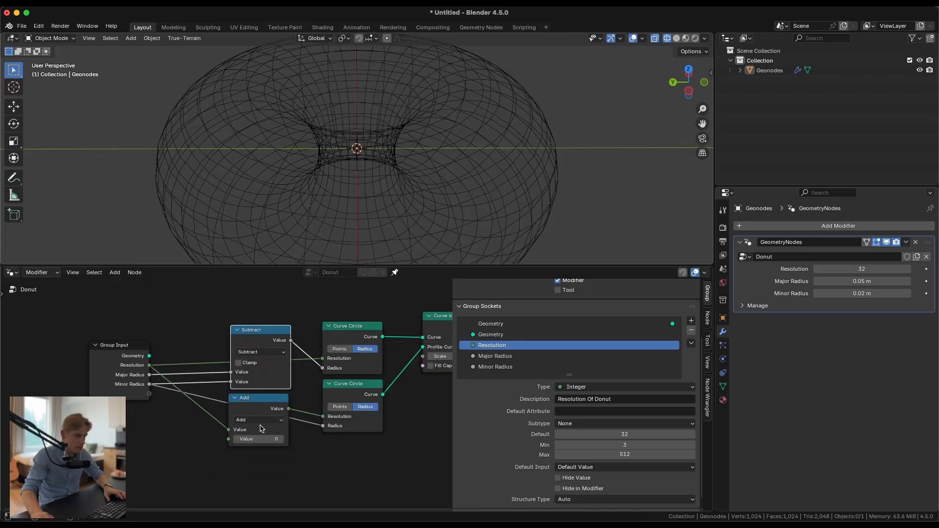
{"action": "left_click_drag", "start_coordinate": [263, 404], "coordinate": [264, 409]}
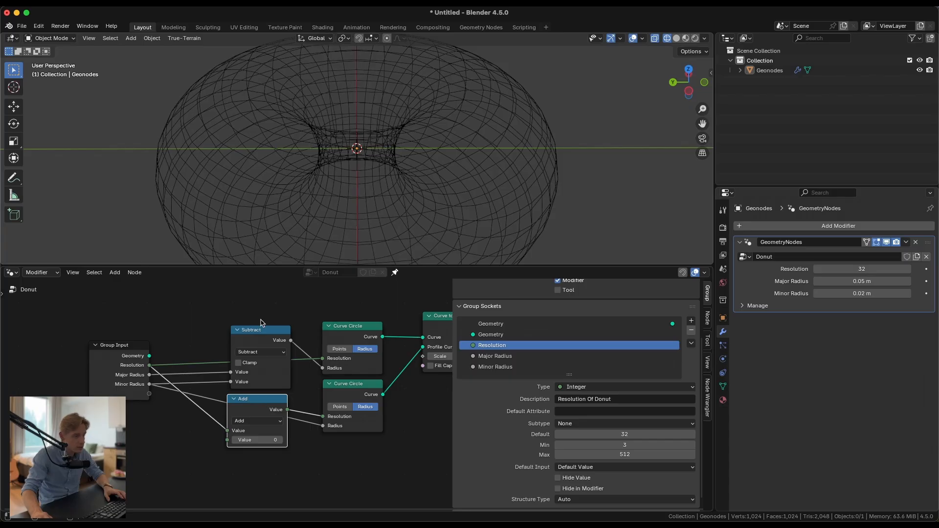
{"action": "left_click_drag", "start_coordinate": [262, 331], "coordinate": [259, 330]}
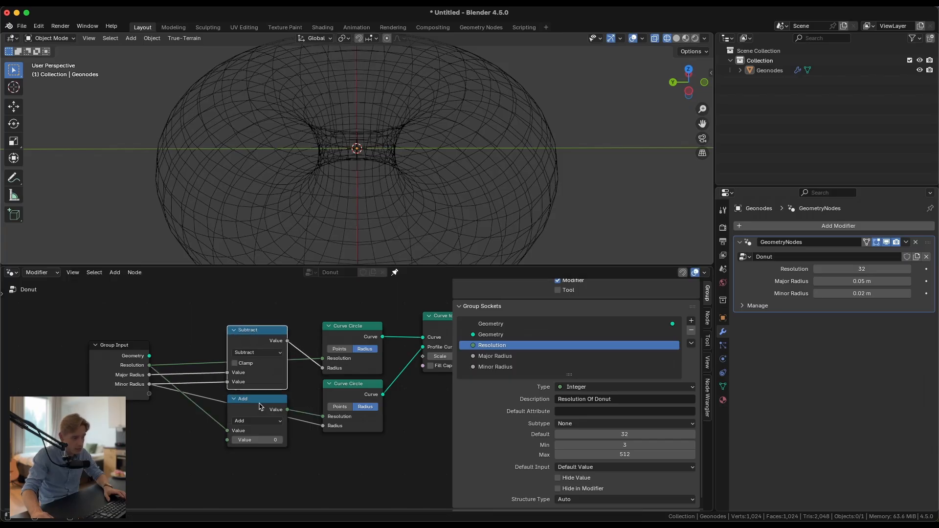
{"action": "left_click_drag", "start_coordinate": [263, 404], "coordinate": [263, 404]}
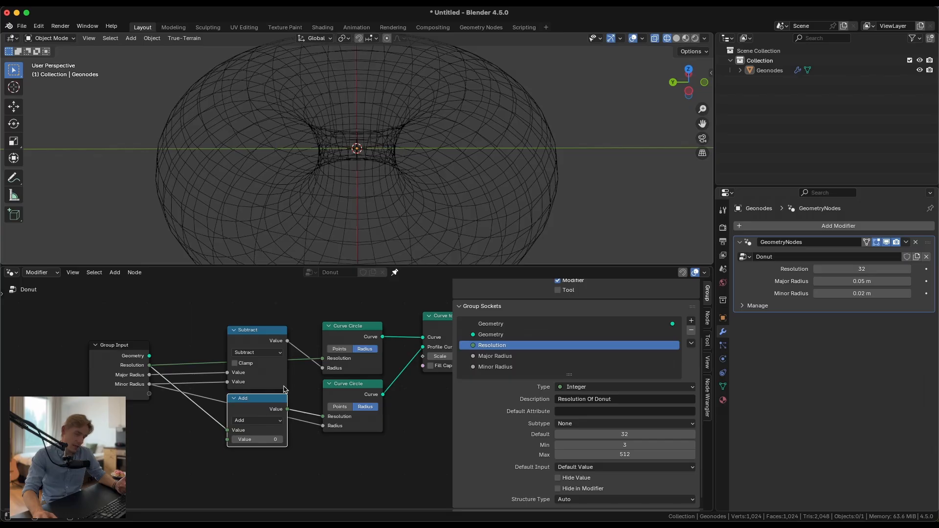
Step: Change the Integer Math node to Divide with a second value of 2 and view the donut's wireframe from above
{"action": "left_click", "coordinate": [271, 421]}
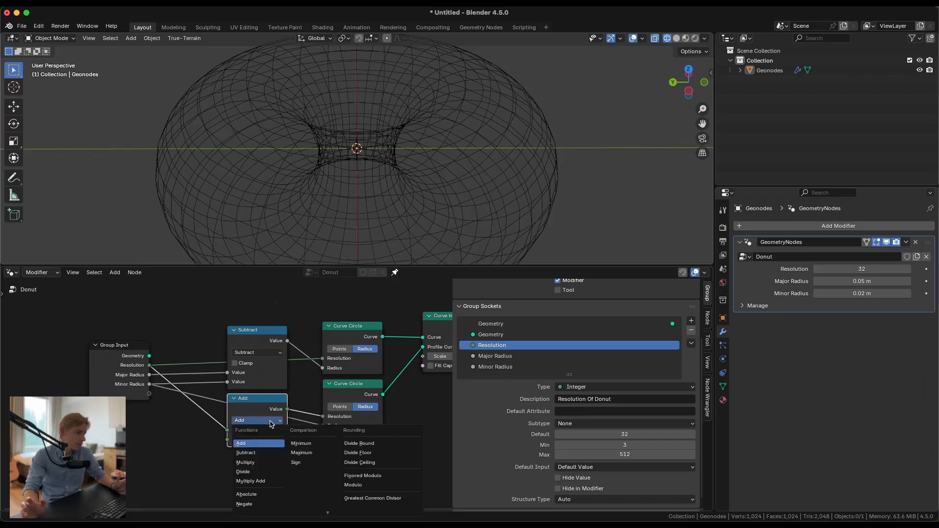
{"action": "left_click", "coordinate": [258, 473]}
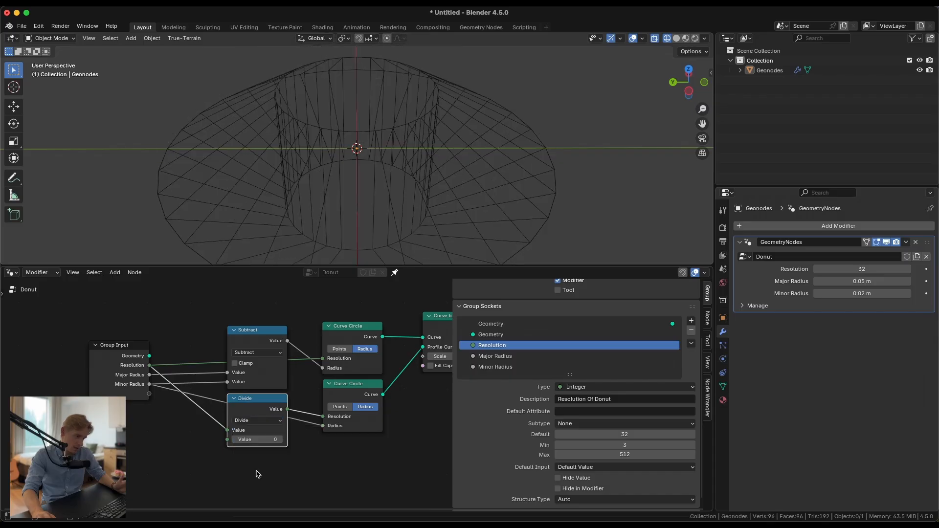
{"action": "left_click", "coordinate": [265, 440]}
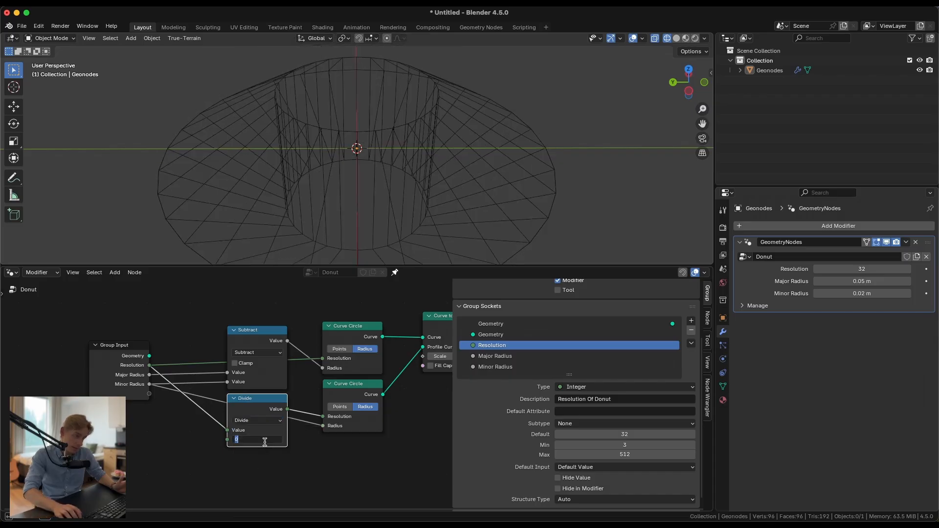
{"action": "type", "text": "2"}
{"action": "key", "text": "Return"}
{"action": "scroll", "coordinate": [381, 128], "scroll_direction": "down", "scroll_amount": 3}
{"action": "middle_click_drag", "start_coordinate": [377, 122], "coordinate": [336, 151]}
{"action": "left_click", "coordinate": [654, 39]}
{"action": "scroll", "coordinate": [342, 157], "scroll_direction": "up", "scroll_amount": 2}
{"action": "middle_click_drag", "start_coordinate": [392, 181], "coordinate": [380, 129]}
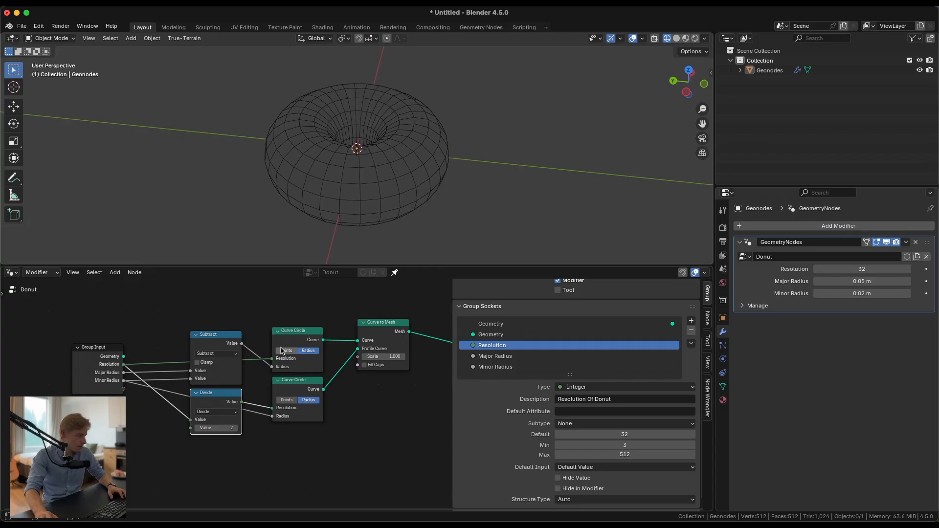
Step: Tidy the node tree: hide the sidebar, reposition the Curve Circles, collapse Subtract, and feed Divide from a separate Resolution-only Group Input
{"action": "scroll", "coordinate": [282, 349], "scroll_direction": "up", "scroll_amount": 2}
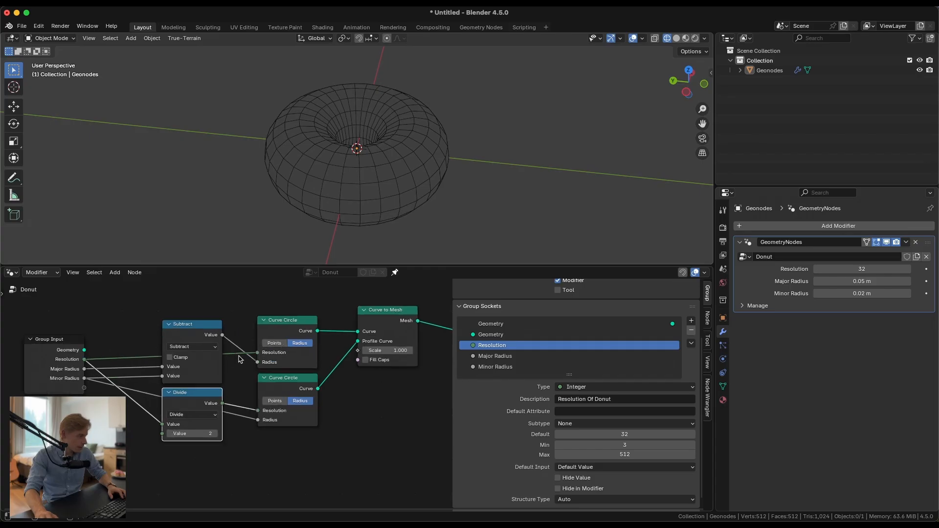
{"action": "middle_click_drag", "start_coordinate": [230, 359], "coordinate": [274, 349]}
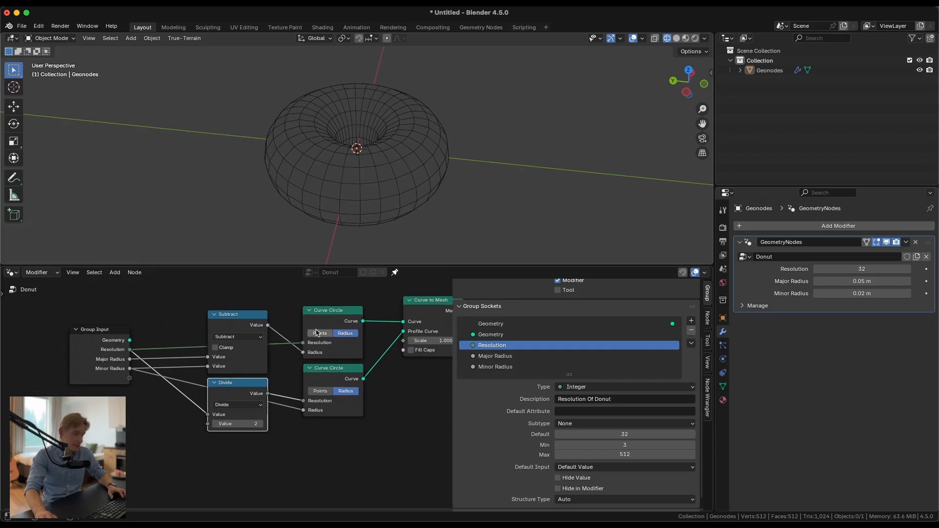
{"action": "key", "text": "Home"}
{"action": "key", "text": "n"}
{"action": "scroll", "coordinate": [414, 361], "scroll_direction": "down", "scroll_amount": 1}
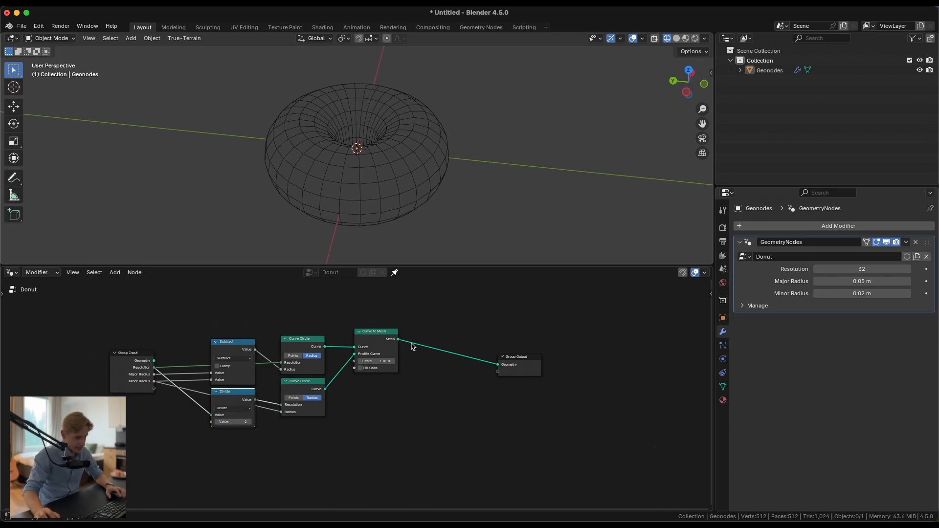
{"action": "mouse_move", "coordinate": [320, 350]}
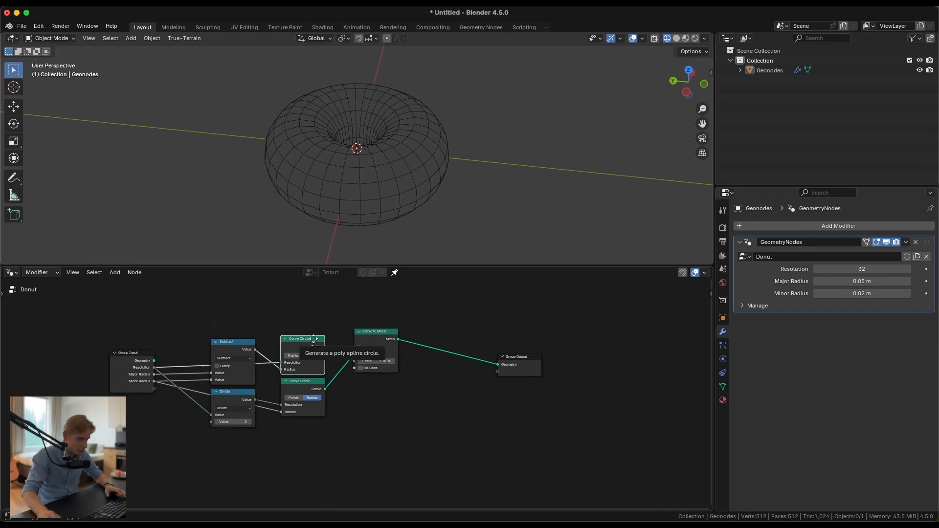
{"action": "left_click_drag", "start_coordinate": [314, 341], "coordinate": [323, 334]}
{"action": "left_click_drag", "start_coordinate": [307, 389], "coordinate": [318, 378]}
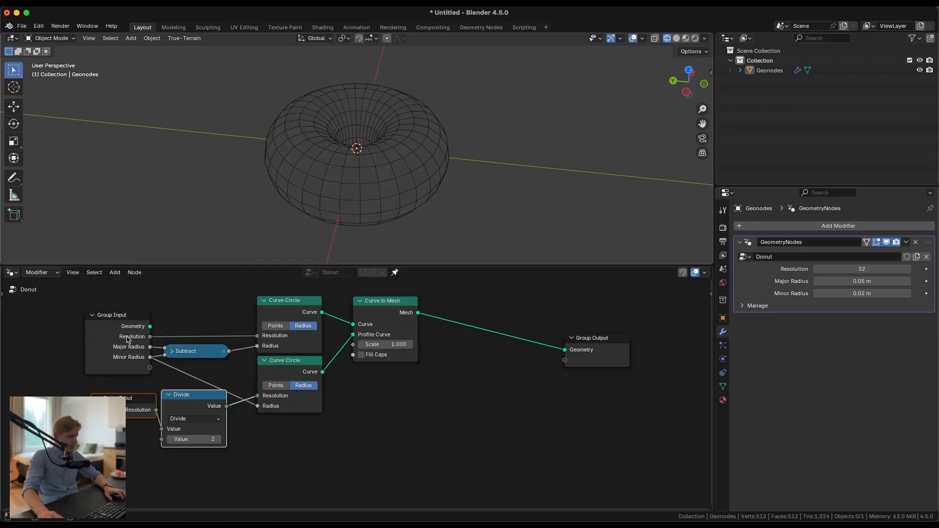
Step: Display the viewport in solid shading and select the donut while viewing it from the side
{"action": "scroll", "coordinate": [128, 346], "scroll_direction": "down", "scroll_amount": 2}
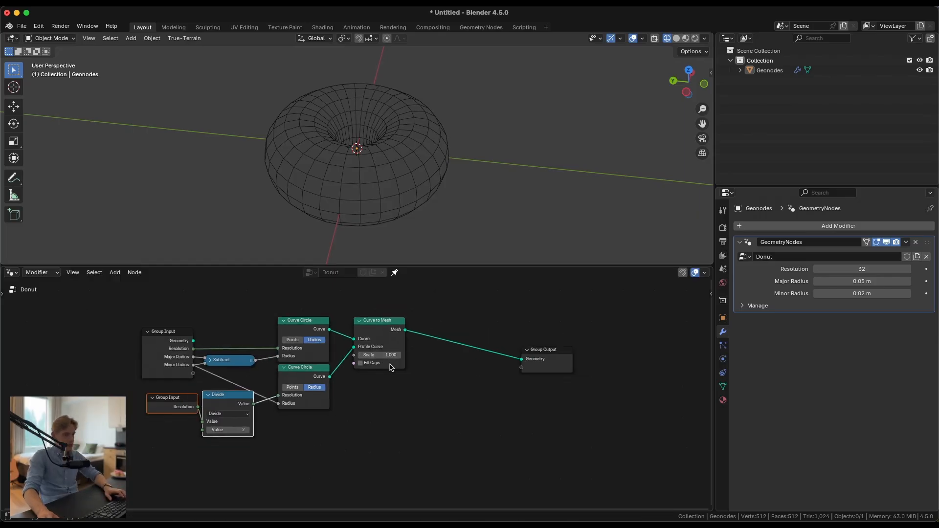
{"action": "left_click", "coordinate": [677, 38]}
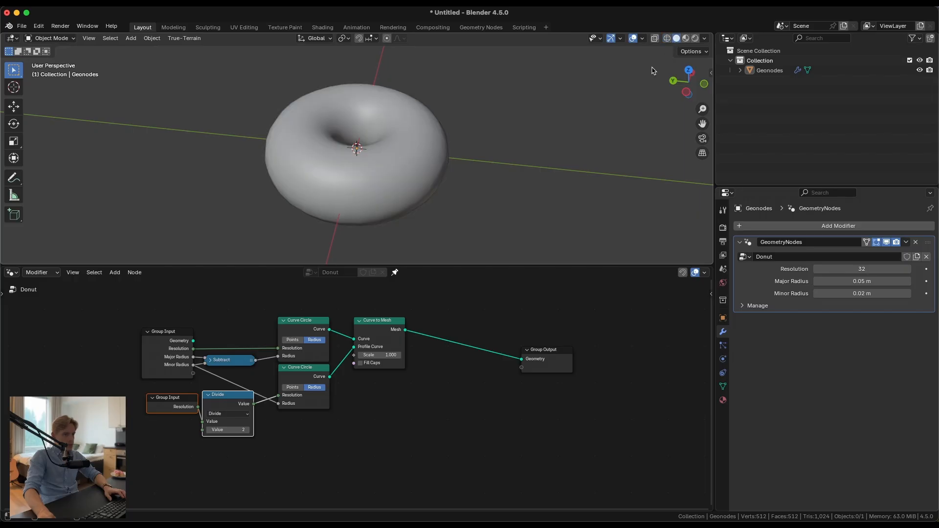
{"action": "mouse_move", "coordinate": [482, 146]}
{"action": "middle_mouse_down"}
{"action": "mouse_move", "coordinate": [417, 140]}
{"action": "mouse_move", "coordinate": [208, 176]}
{"action": "mouse_move", "coordinate": [350, 177]}
{"action": "mouse_move", "coordinate": [372, 162]}
{"action": "mouse_move", "coordinate": [411, 182]}
{"action": "mouse_move", "coordinate": [409, 198]}
{"action": "mouse_move", "coordinate": [401, 137]}
{"action": "middle_mouse_up"}
{"action": "left_click", "coordinate": [417, 141]}
Step: Move all nodes except the Group Output well to the left, leaving a wide gap before the output
{"action": "left_click_drag", "start_coordinate": [169, 309], "coordinate": [469, 484]}
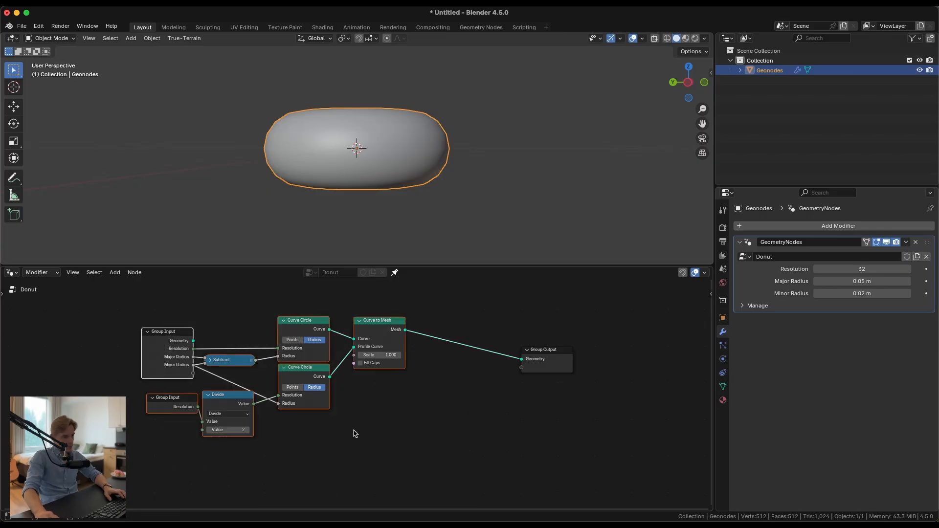
{"action": "scroll", "coordinate": [352, 434], "scroll_direction": "down", "scroll_amount": 5}
{"action": "middle_click_drag", "start_coordinate": [396, 428], "coordinate": [511, 436]}
{"action": "key", "text": "g"}
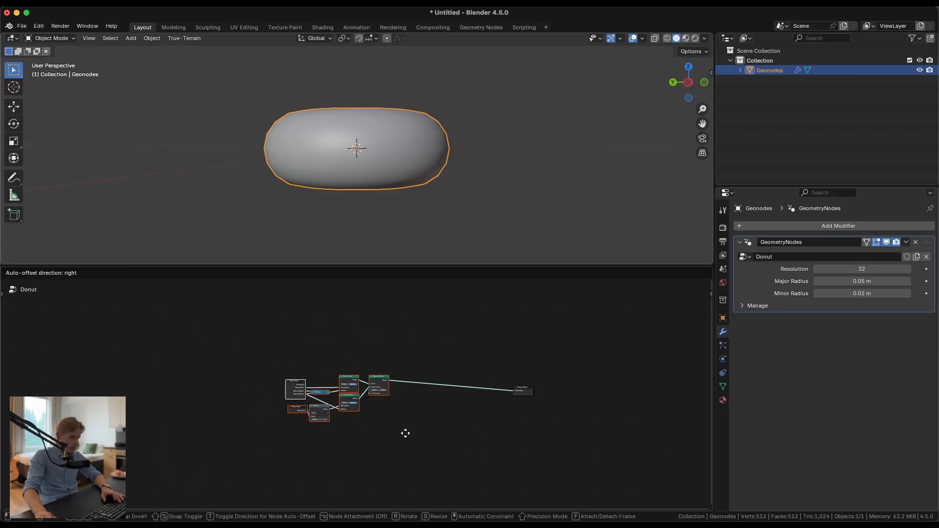
{"action": "left_click", "coordinate": [178, 445]}
{"action": "middle_click_drag", "start_coordinate": [177, 445], "coordinate": [383, 441]}
{"action": "scroll", "coordinate": [383, 442], "scroll_direction": "up", "scroll_amount": 3}
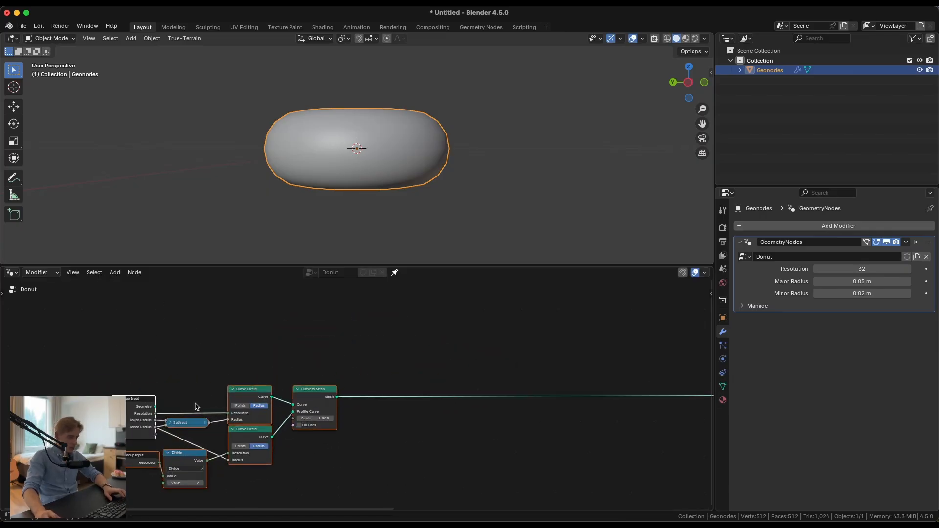
Step: Join the selected nodes in a frame labelled "Dough Base" and shift the frame slightly up
{"action": "key", "text": "ctrl+j"}
{"action": "key", "text": "F2"}
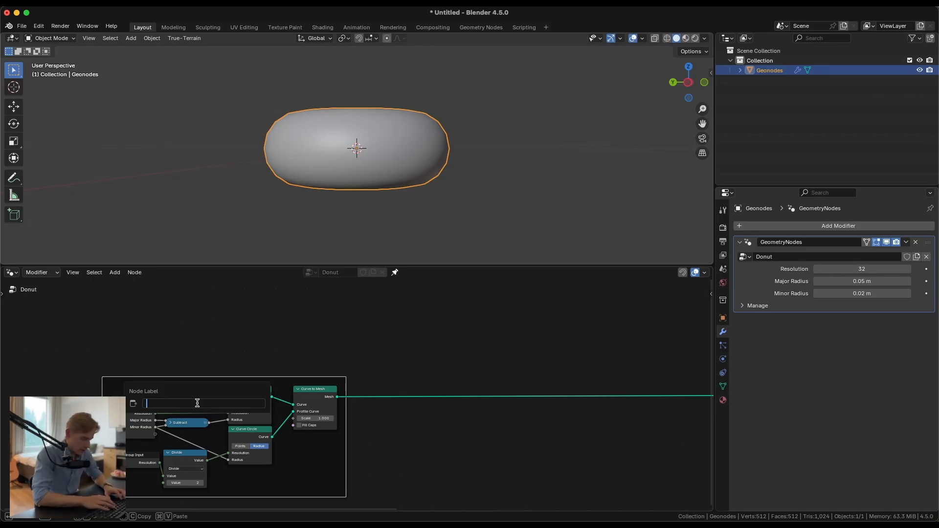
{"action": "type", "text": "Dough"}
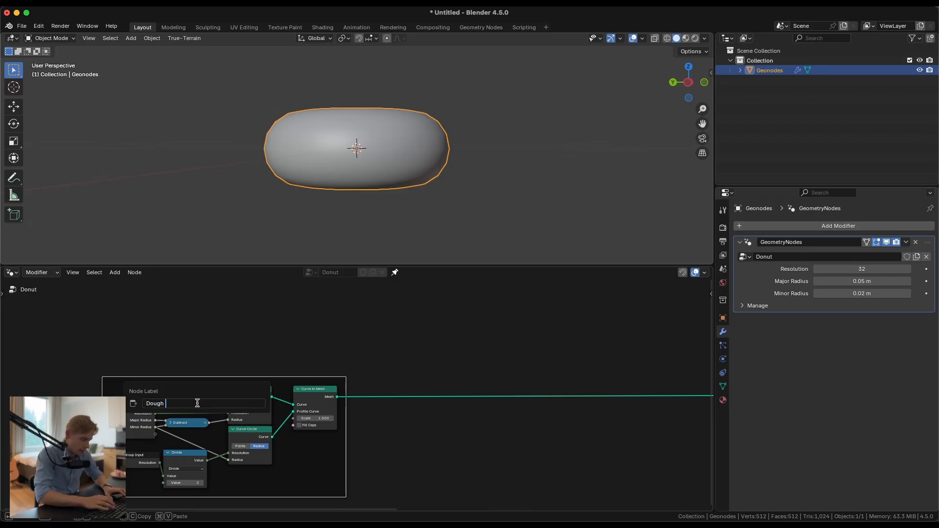
{"action": "type", "text": " Base"}
{"action": "key", "text": "Return"}
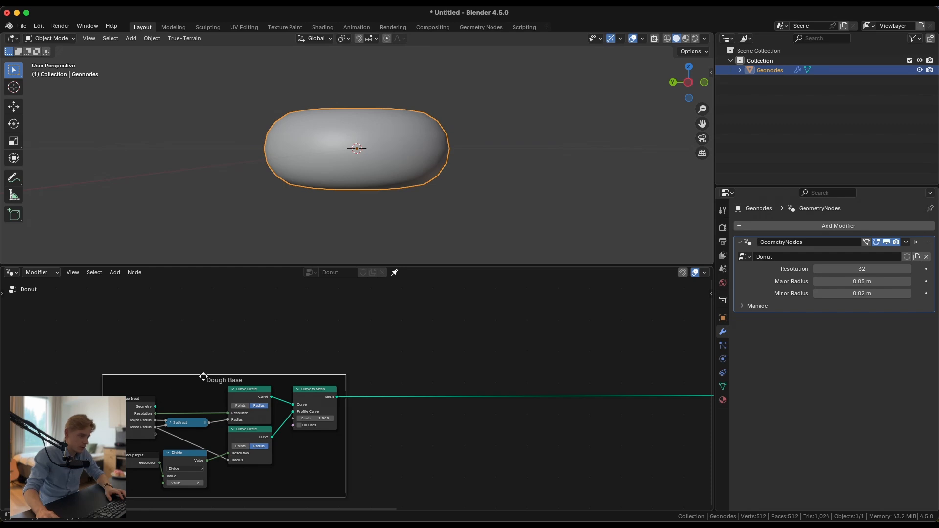
{"action": "left_click_drag", "start_coordinate": [203, 377], "coordinate": [192, 361]}
{"action": "left_click", "coordinate": [355, 417]}
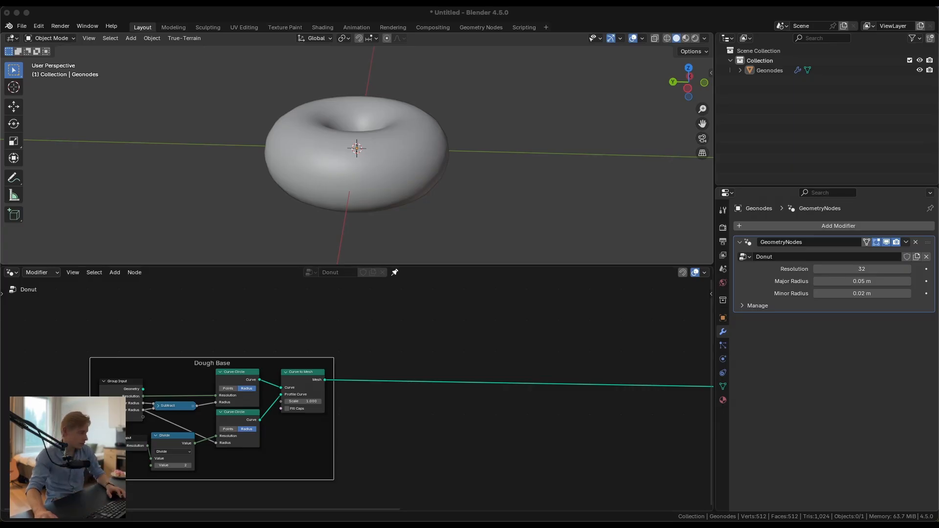
Step: Add a UV Unwrap node to the right of the Dough Base frame and set its method to Conformal
{"action": "middle_click_drag", "start_coordinate": [419, 392], "coordinate": [253, 373]}
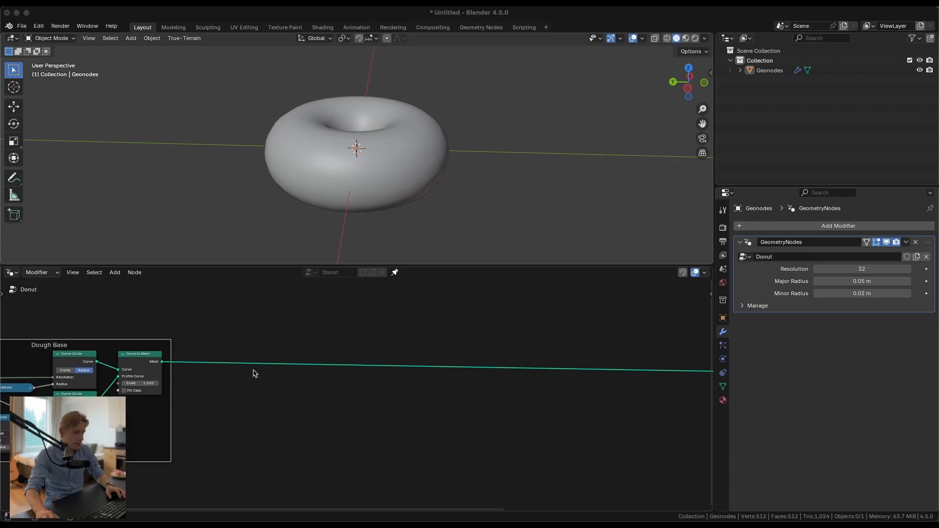
{"action": "scroll", "coordinate": [309, 394], "scroll_direction": "down", "scroll_amount": 1}
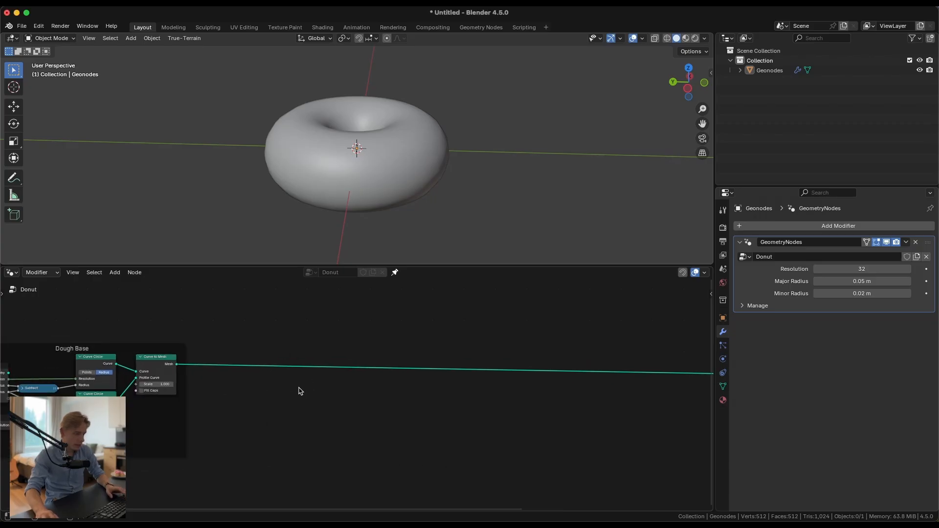
{"action": "key", "text": "shift+a"}
{"action": "mouse_move", "coordinate": [301, 391]}
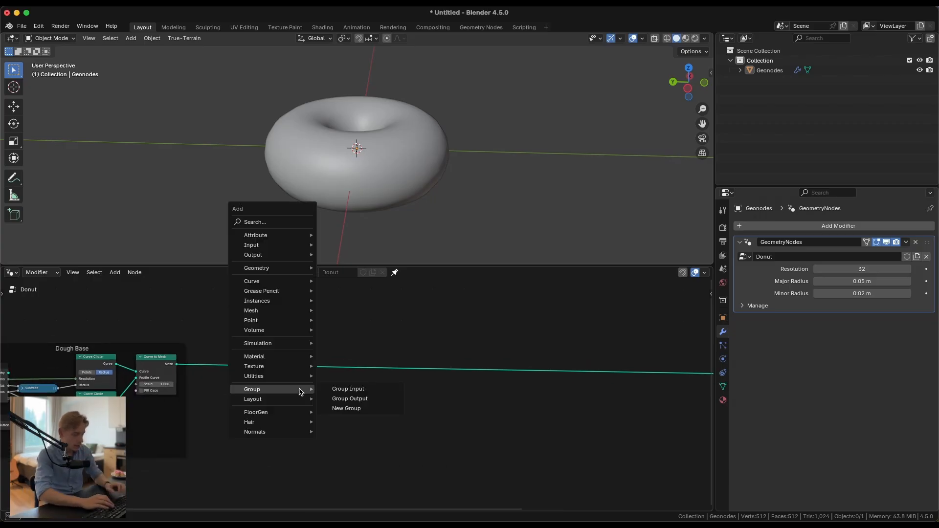
{"action": "type", "text": "v"}
{"action": "key", "text": "BackSpace"}
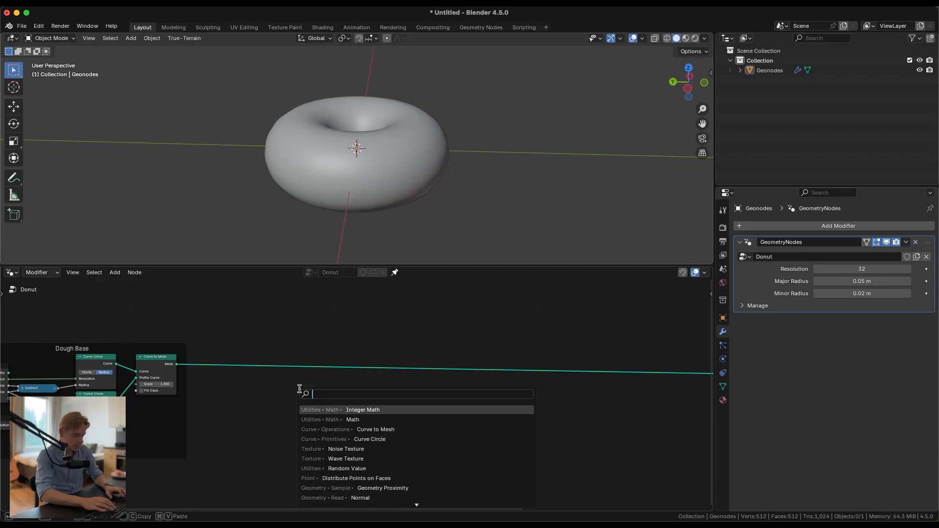
{"action": "type", "text": "uv"}
{"action": "key", "text": "Return"}
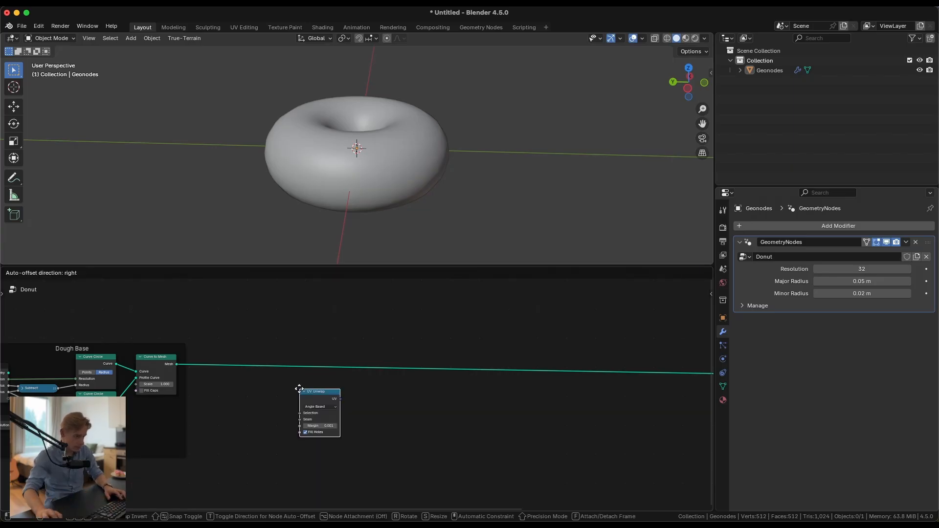
{"action": "left_click", "coordinate": [299, 386]}
{"action": "left_click", "coordinate": [327, 405]}
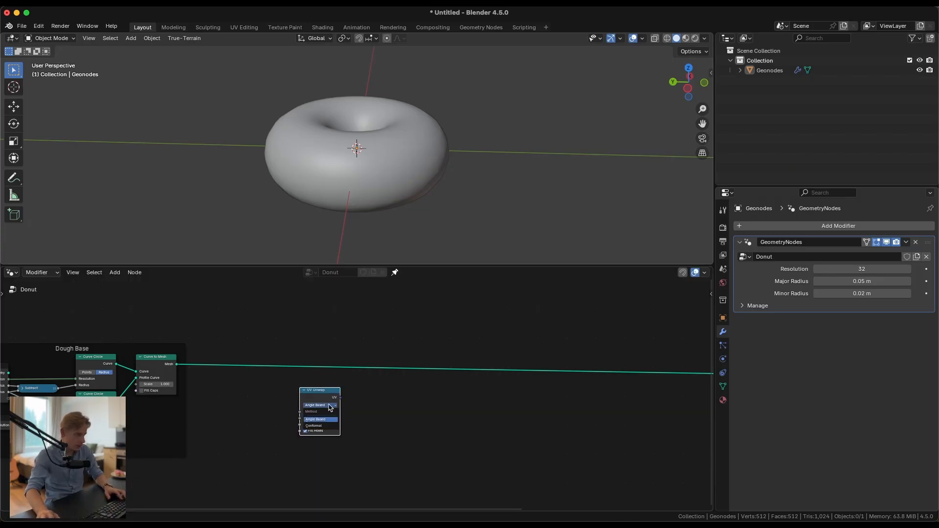
{"action": "left_click", "coordinate": [326, 426]}
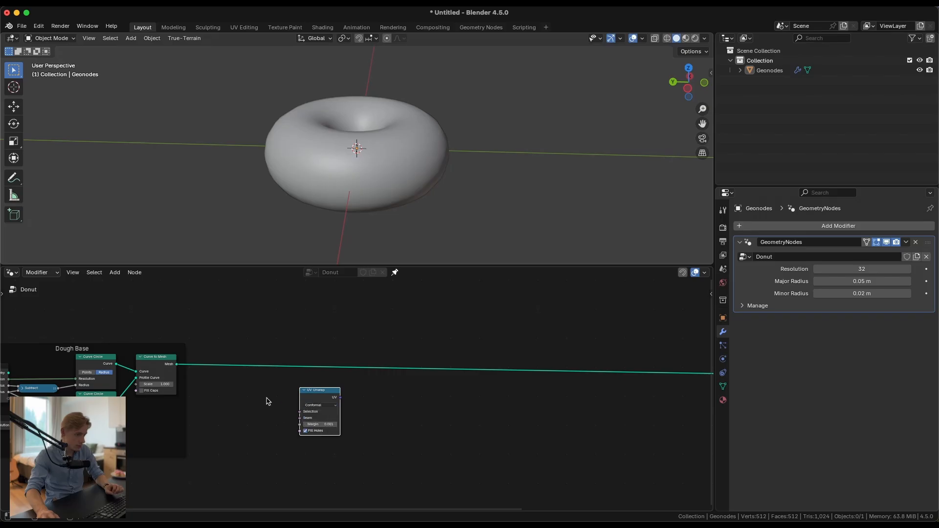
Step: Move the UV Unwrap node slightly closer to the Dough Base frame
{"action": "scroll", "coordinate": [323, 400], "scroll_direction": "up", "scroll_amount": 4}
{"action": "scroll", "coordinate": [294, 404], "scroll_direction": "down", "scroll_amount": 2}
{"action": "left_click_drag", "start_coordinate": [288, 397], "coordinate": [382, 379]}
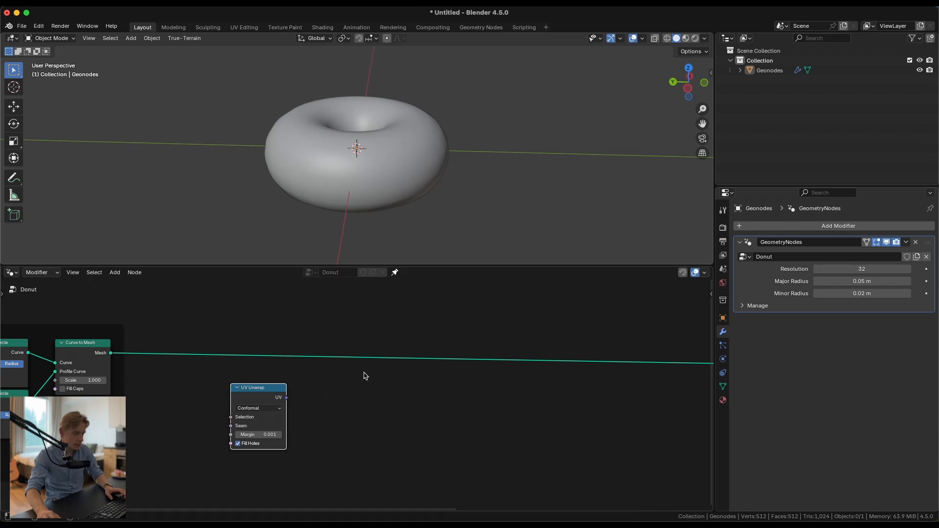
{"action": "scroll", "coordinate": [365, 377], "scroll_direction": "down", "scroll_amount": 2}
Step: Select the donut and show the UV Maps list in its object data properties
{"action": "key", "text": "a"}
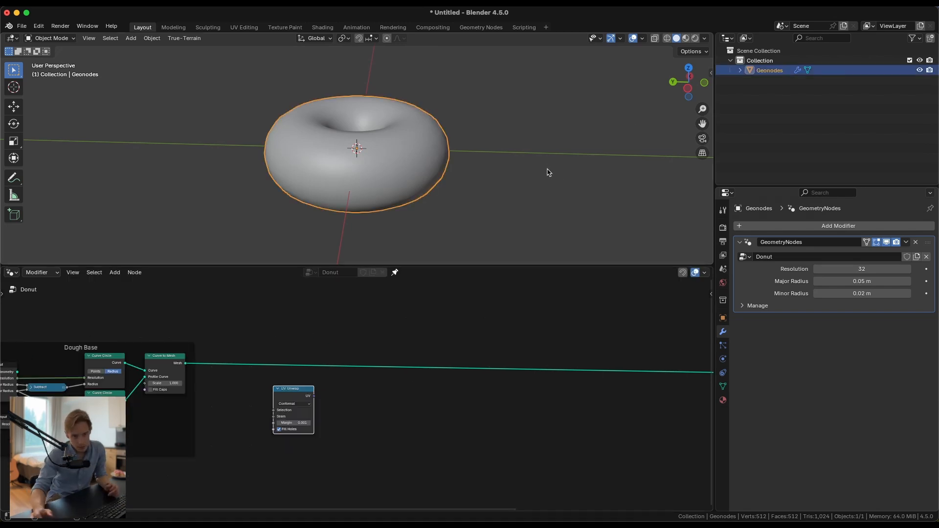
{"action": "left_click", "coordinate": [723, 387]}
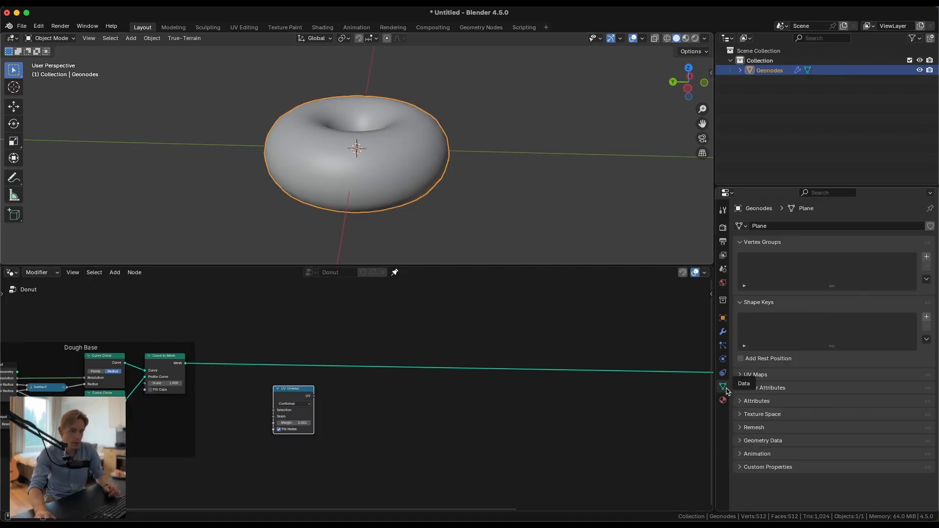
{"action": "left_click", "coordinate": [765, 377]}
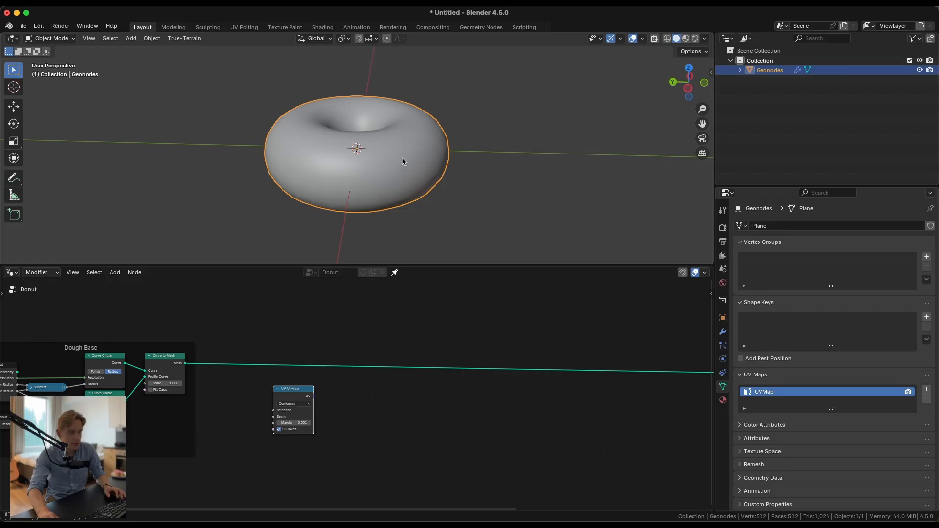
Step: Split the 3D viewport vertically and turn the new right-hand area into a Shader Editor
{"action": "left_click_drag", "start_coordinate": [710, 32], "coordinate": [448, 53]}
{"action": "left_click", "coordinate": [461, 39]}
{"action": "left_click", "coordinate": [477, 129]}
Step: Create a new material for the donut object and name it Grid
{"action": "left_click", "coordinate": [673, 40]}
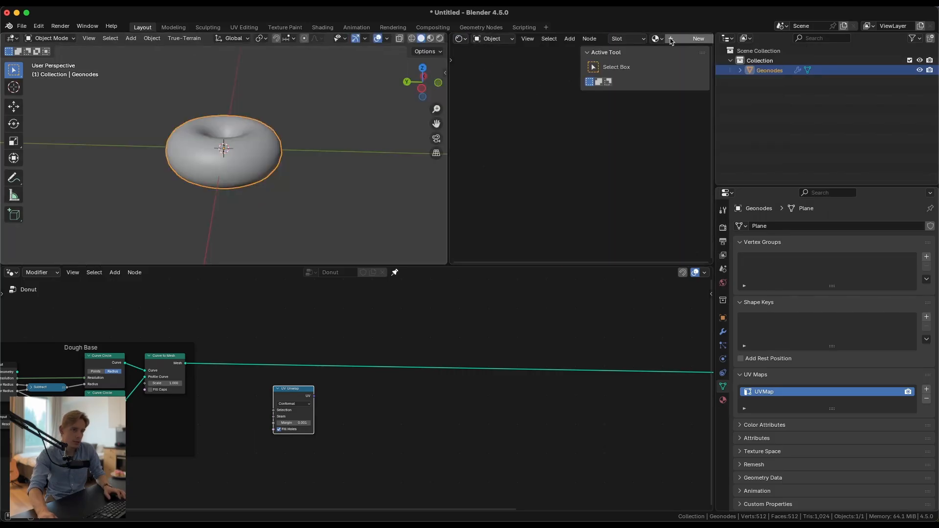
{"action": "scroll", "coordinate": [660, 45], "scroll_direction": "down", "scroll_amount": 5}
{"action": "left_click", "coordinate": [615, 39]}
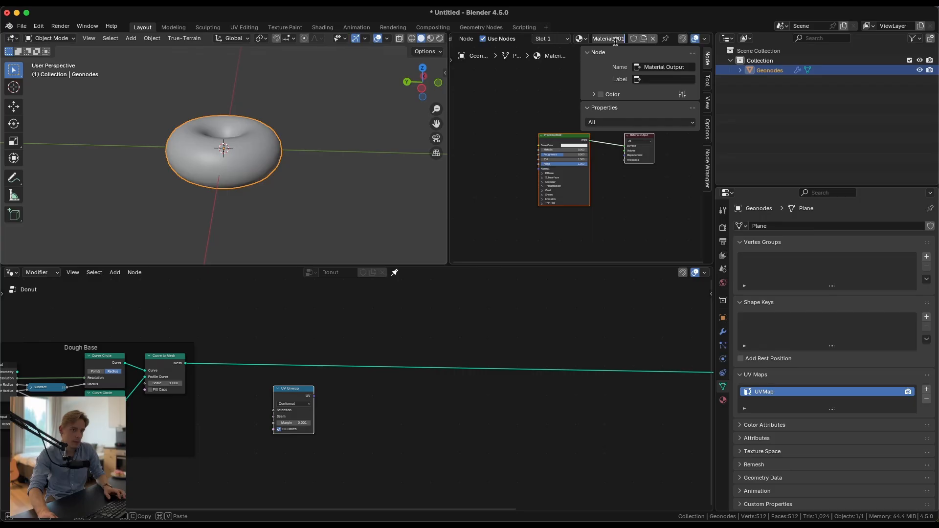
{"action": "type", "text": "D"}
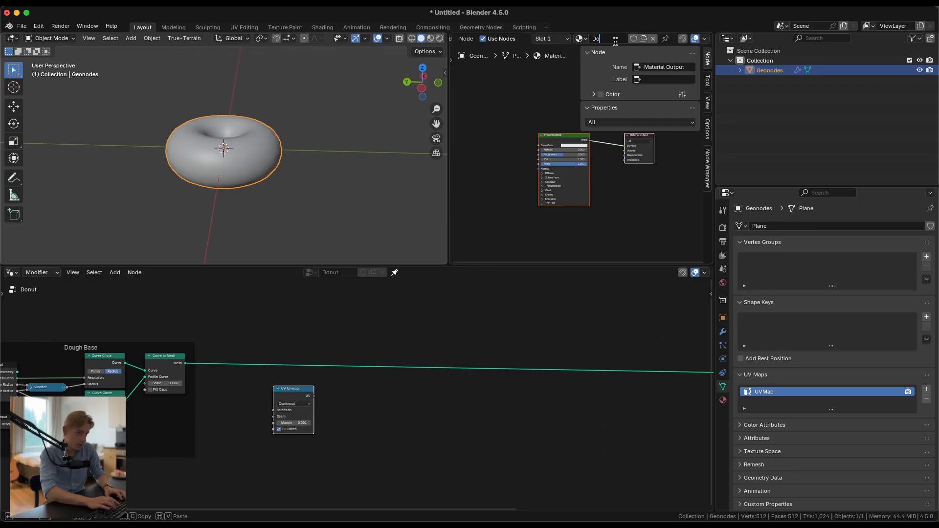
{"action": "key", "text": "BackSpace"}
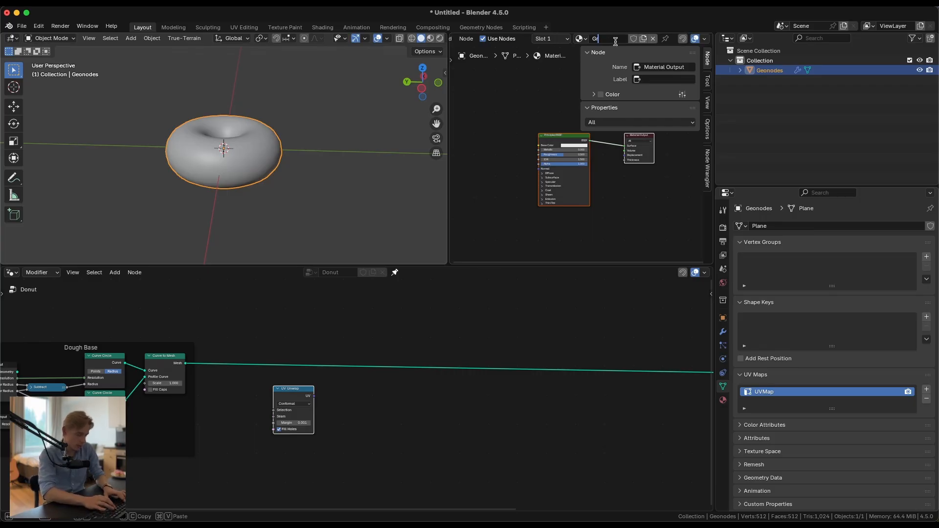
{"action": "type", "text": "Grid"}
{"action": "key", "text": "Return"}
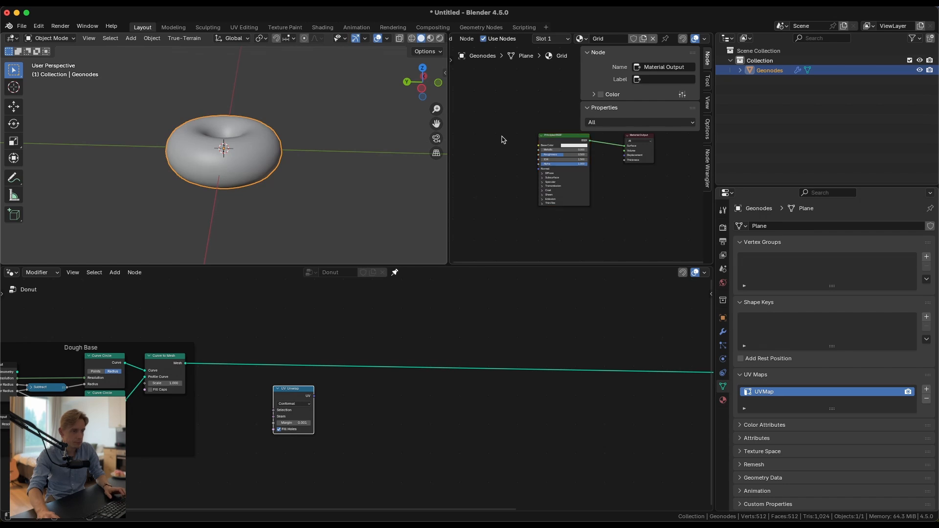
{"action": "key", "text": "shift+a"}
{"action": "mouse_move", "coordinate": [489, 150]}
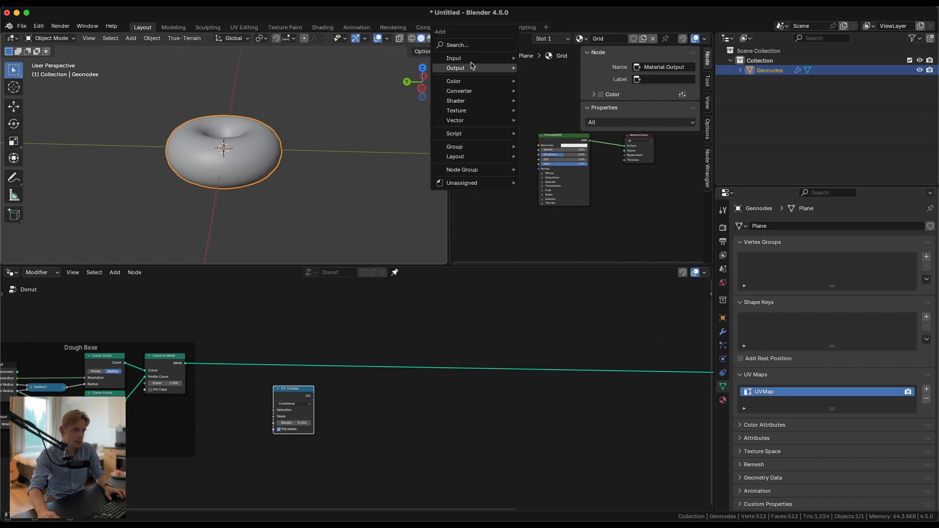
{"action": "mouse_move", "coordinate": [474, 61]}
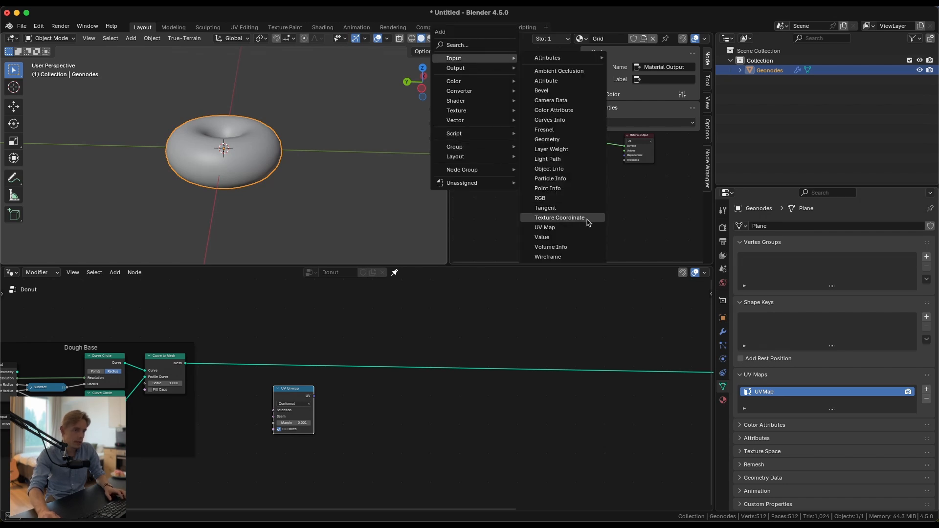
{"action": "key", "text": "Escape"}
Step: Add an Image Texture node before the Principled BSDF in the Grid material
{"action": "key", "text": "shift+a"}
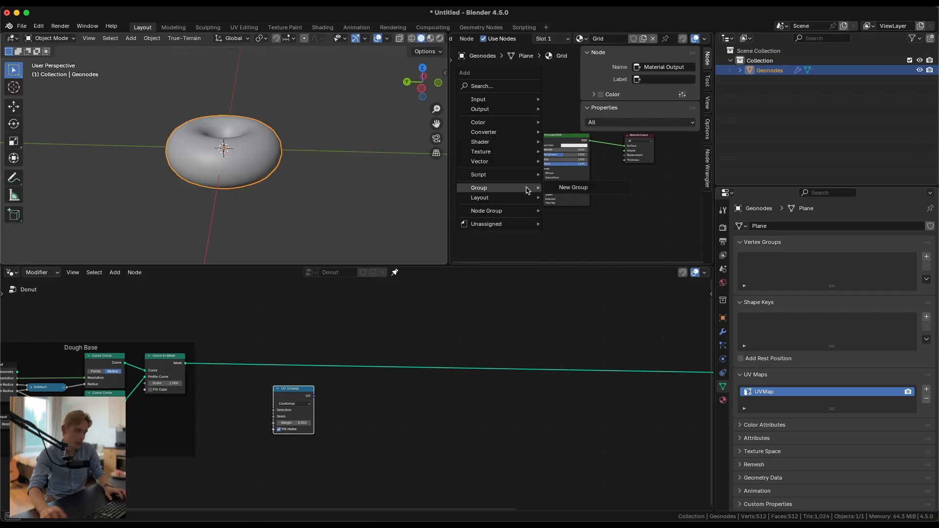
{"action": "type", "text": "image"}
{"action": "key", "text": "Return"}
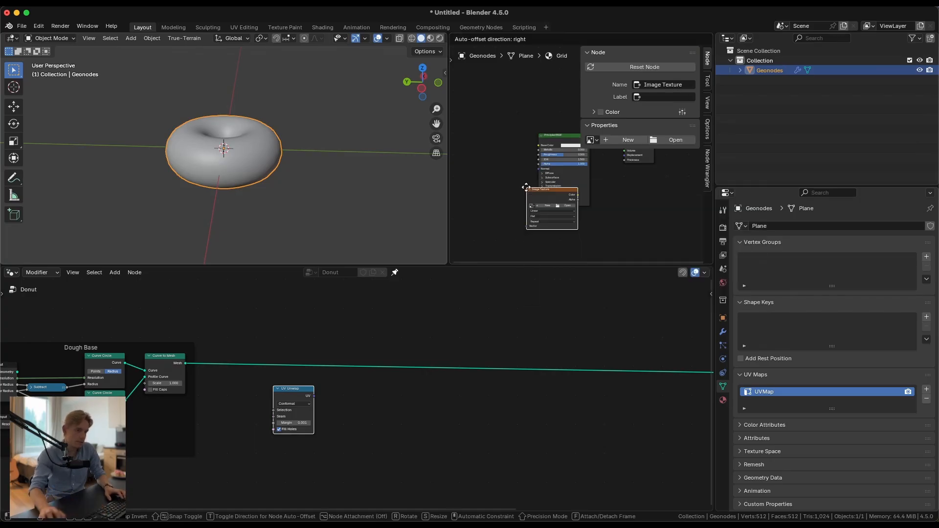
{"action": "left_click", "coordinate": [467, 133]}
Step: Create a new image named Grid for the Image Texture node, with Generated Type Color Grid
{"action": "scroll", "coordinate": [469, 138], "scroll_direction": "up", "scroll_amount": 4}
{"action": "middle_click_drag", "start_coordinate": [469, 139], "coordinate": [547, 157]}
{"action": "scroll", "coordinate": [534, 187], "scroll_direction": "up", "scroll_amount": 4}
{"action": "left_click", "coordinate": [524, 164]}
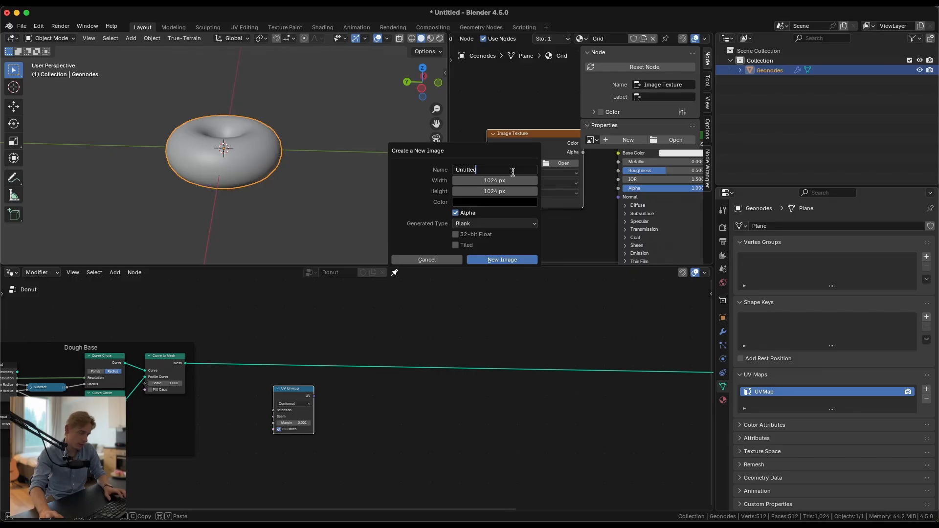
{"action": "type", "text": "Grid"}
{"action": "left_click_drag", "start_coordinate": [517, 169], "coordinate": [381, 178]}
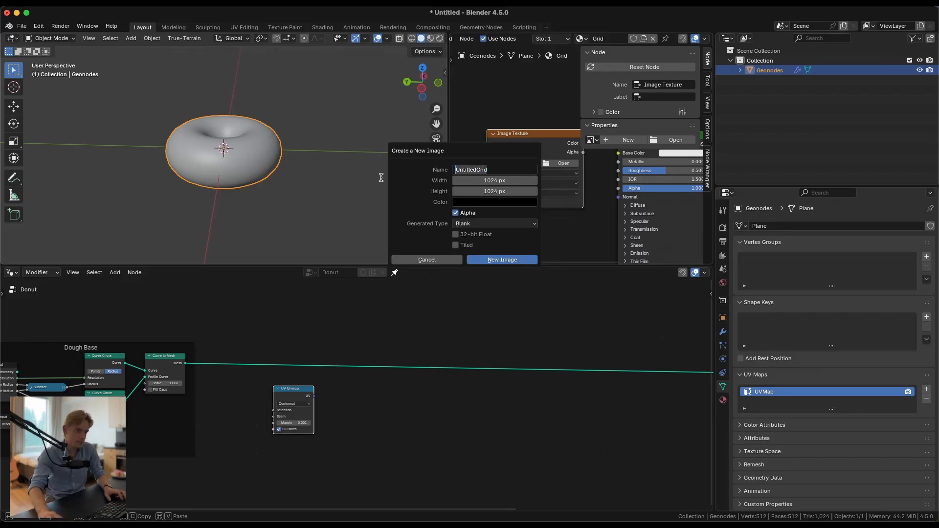
{"action": "type", "text": "Grids"}
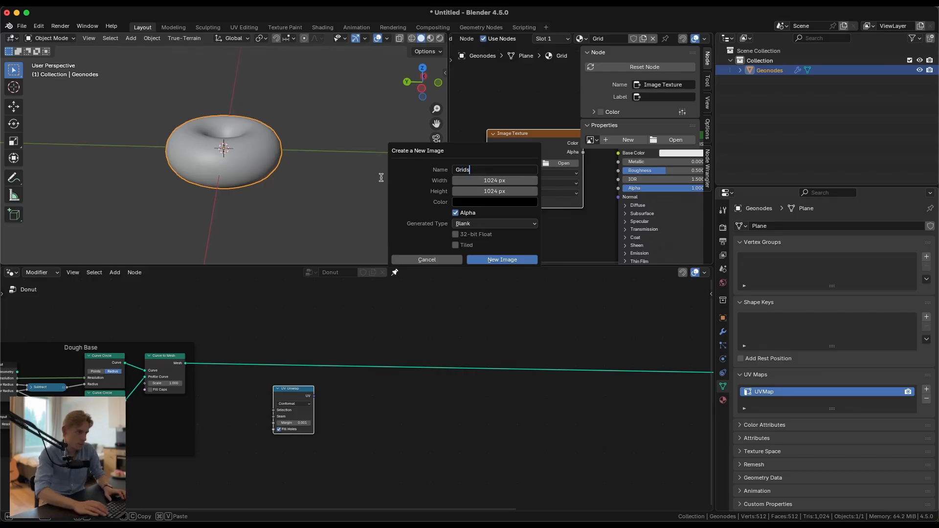
{"action": "key", "text": "BackSpace"}
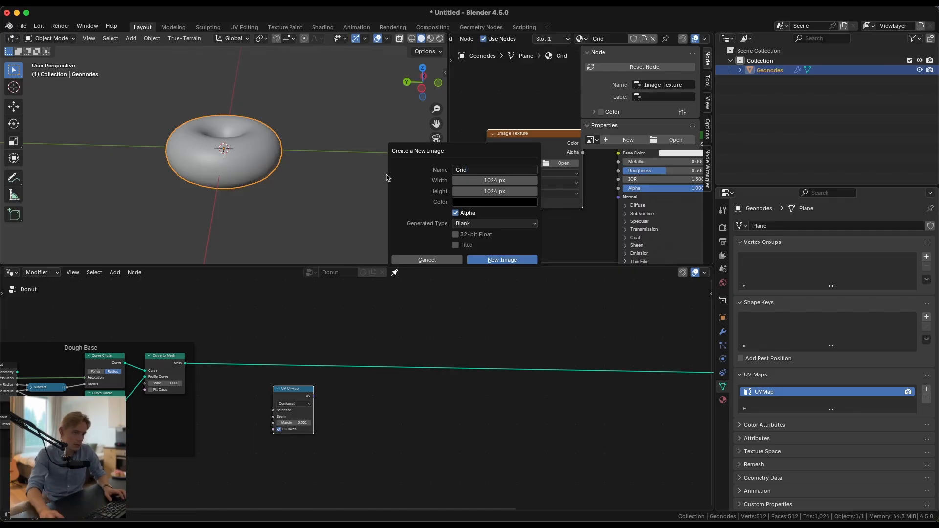
{"action": "left_click", "coordinate": [467, 224]}
{"action": "left_click", "coordinate": [475, 257]}
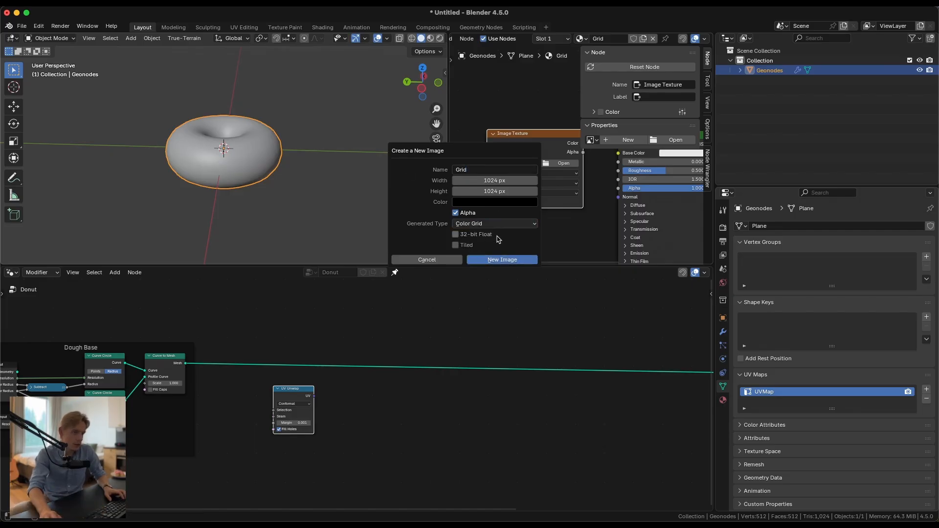
{"action": "left_click", "coordinate": [502, 260]}
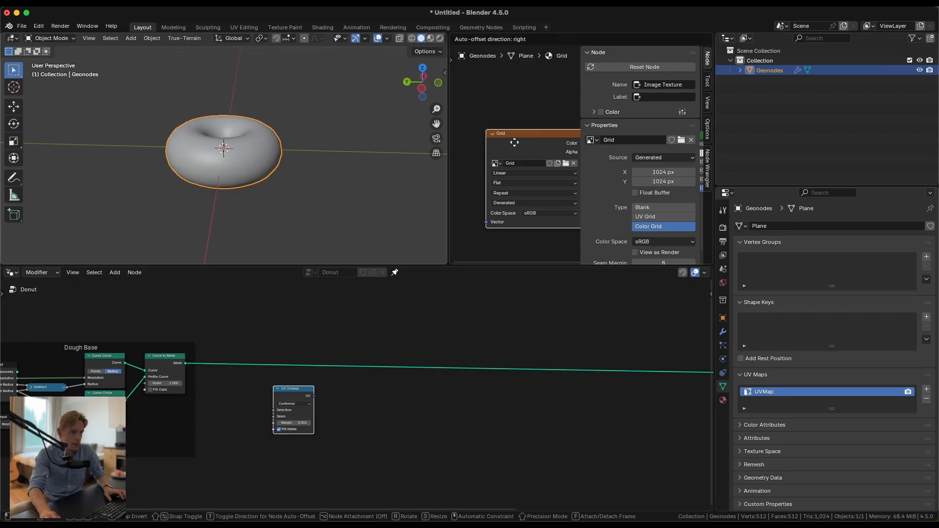
Step: Hide the Shader Editor's sidebar and close that area so the 3D viewport regains its full width
{"action": "key", "text": "n"}
{"action": "left_click_drag", "start_coordinate": [524, 133], "coordinate": [523, 138]}
{"action": "left_click_drag", "start_coordinate": [443, 32], "coordinate": [614, 54]}
Step: Set the object color of the viewport's solid shading to Texture
{"action": "left_click", "coordinate": [704, 39]}
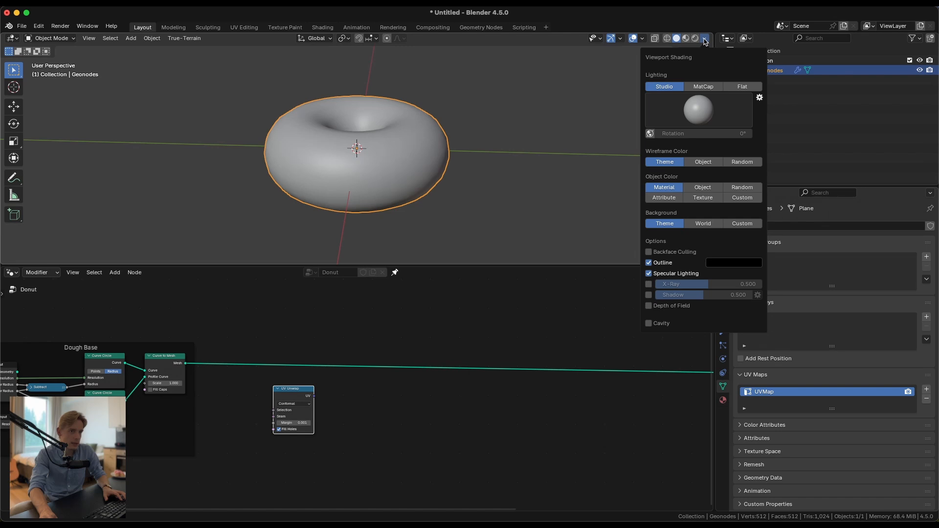
{"action": "left_click", "coordinate": [707, 39]}
{"action": "left_click", "coordinate": [704, 198]}
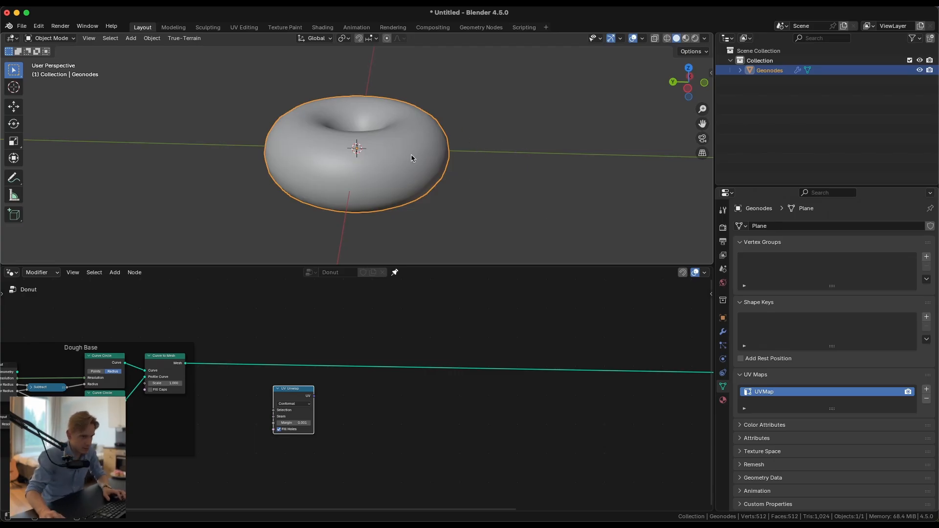
Step: Insert a Set Material node on the link after Curve to Mesh and set its material to Grid
{"action": "left_click", "coordinate": [723, 398]}
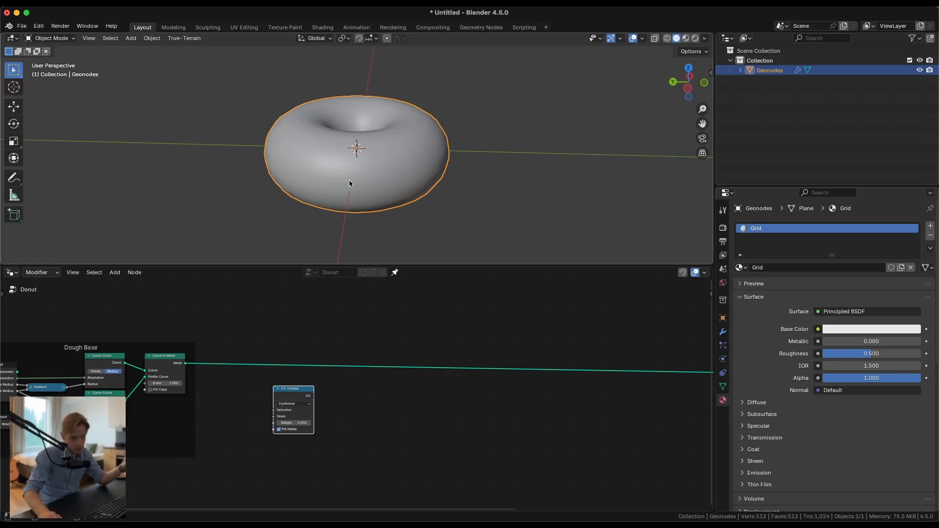
{"action": "key", "text": "shift+a"}
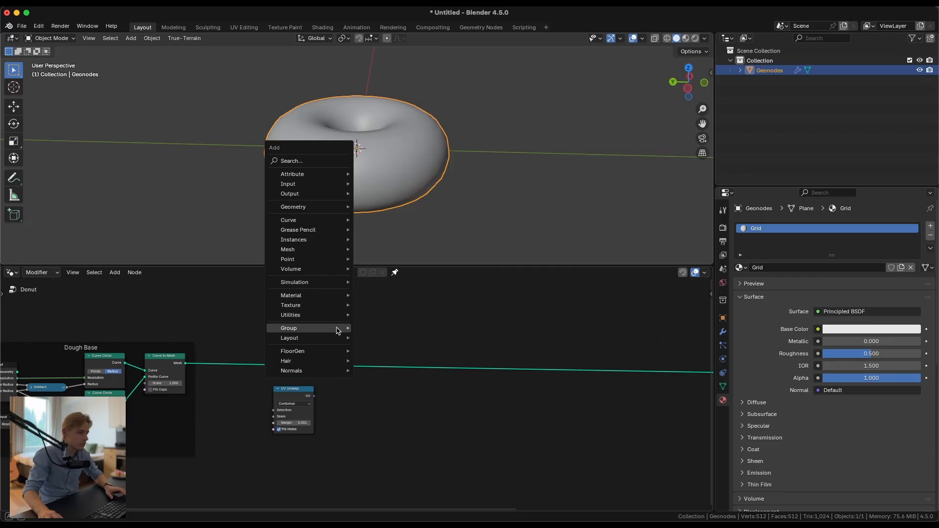
{"action": "left_click", "coordinate": [303, 159]}
{"action": "type", "text": "set"}
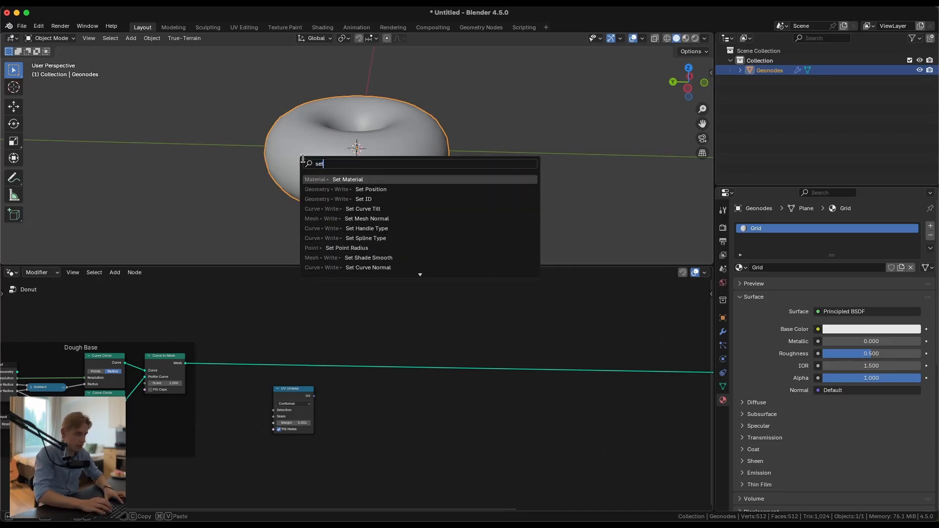
{"action": "key", "text": "Return"}
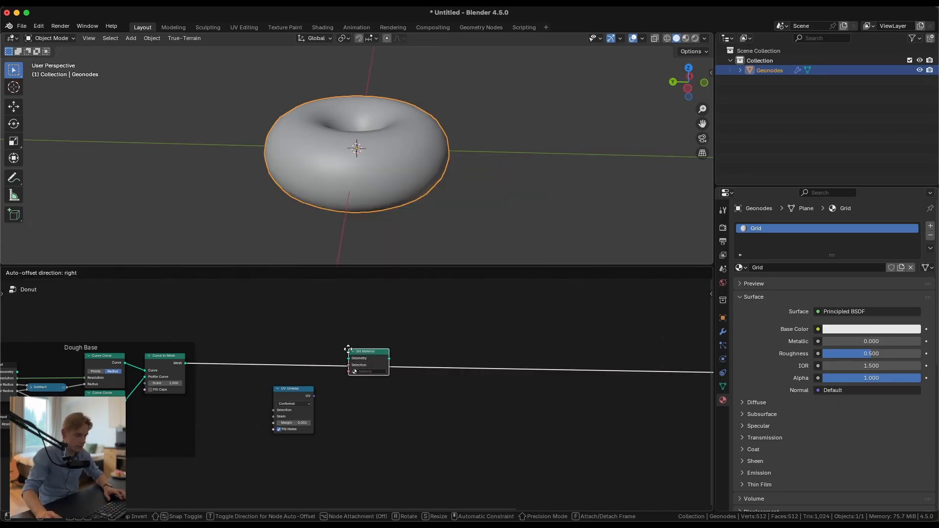
{"action": "left_click", "coordinate": [348, 350]}
{"action": "left_click_drag", "start_coordinate": [381, 364], "coordinate": [300, 375]}
{"action": "left_click", "coordinate": [299, 378]}
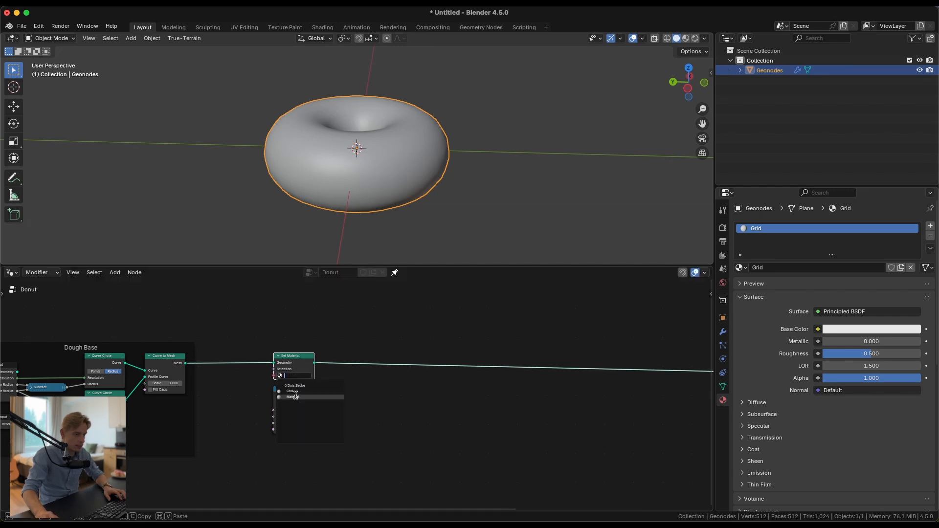
{"action": "left_click", "coordinate": [297, 394]}
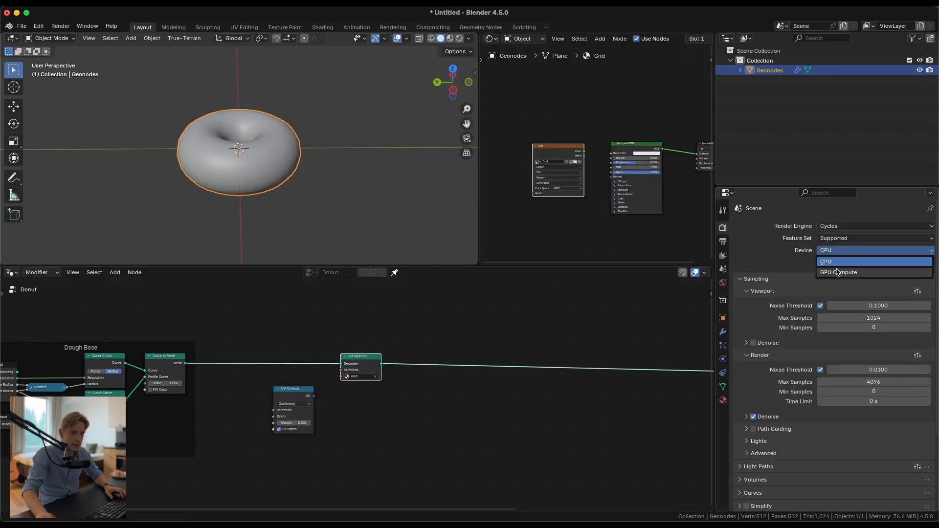
Step: Set the Cycles device to GPU Compute and display the donut in rendered shading with Scene World turned off
{"action": "left_click", "coordinate": [873, 274]}
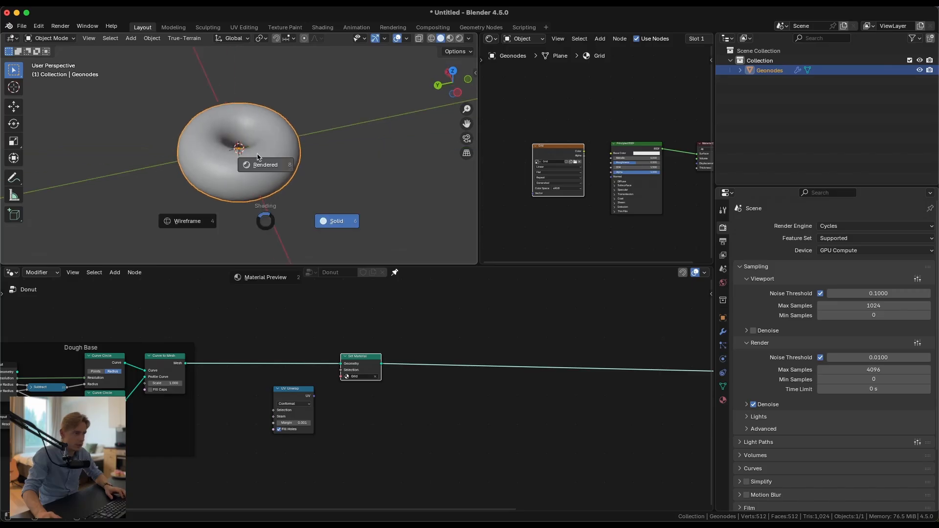
{"action": "left_click", "coordinate": [455, 39]}
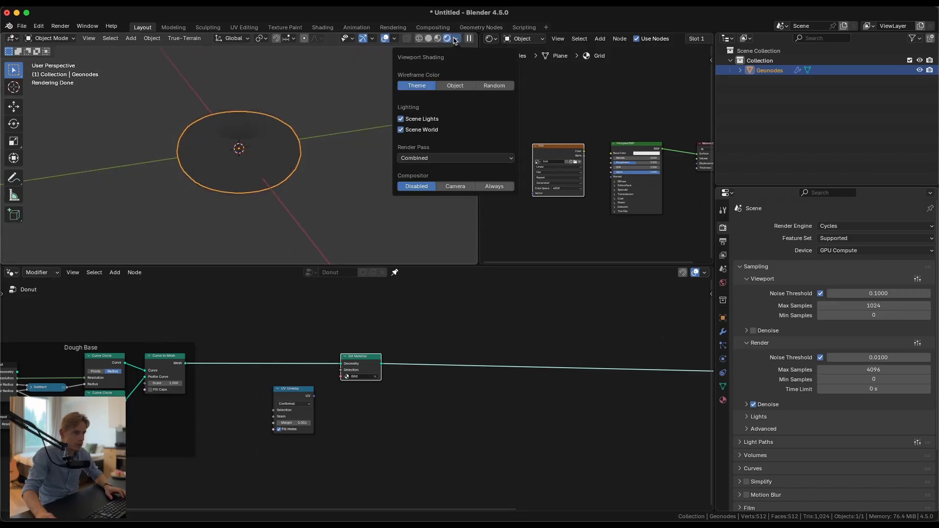
{"action": "left_click", "coordinate": [418, 132]}
{"action": "middle_click_drag", "start_coordinate": [256, 146], "coordinate": [267, 141]}
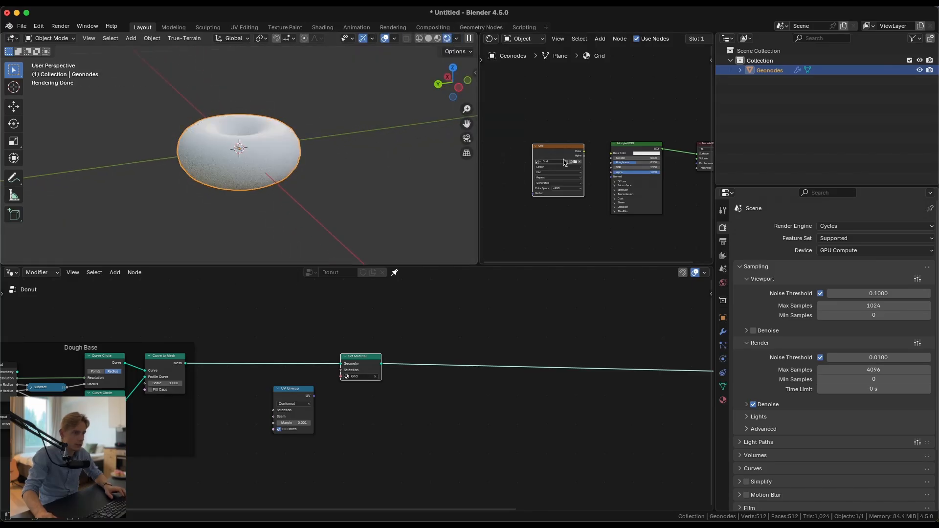
Step: Preview the Grid image texture on the rendered donut, and restore the Principled BSDF output and solid shading
{"action": "left_click", "coordinate": [562, 155], "text": "ctrl+shift"}
{"action": "middle_click_drag", "start_coordinate": [274, 176], "coordinate": [233, 120]}
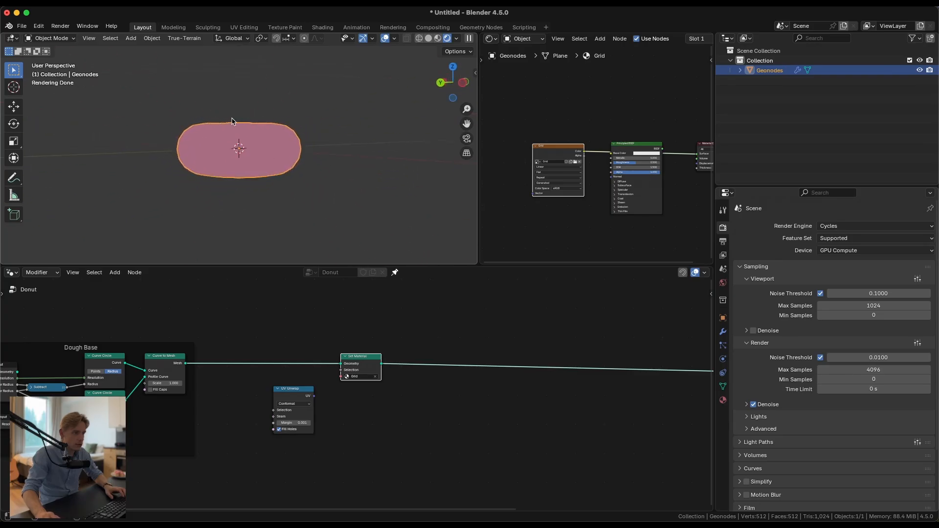
{"action": "left_click", "coordinate": [636, 148], "text": "ctrl+shift"}
{"action": "left_click", "coordinate": [429, 38]}
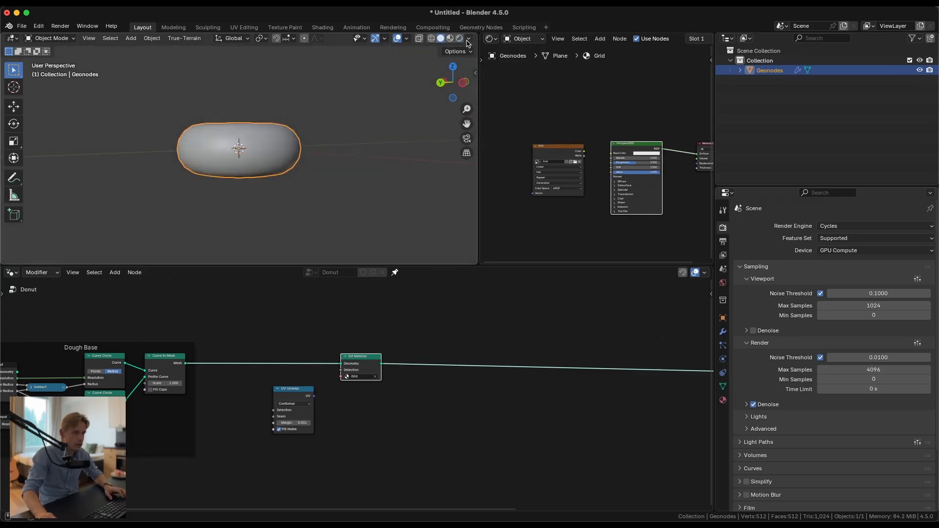
Step: Make the Grid image texture the active node in the material for the solid texture display
{"action": "left_click", "coordinate": [468, 38]}
{"action": "left_click", "coordinate": [557, 155]}
{"action": "middle_click_drag", "start_coordinate": [244, 172], "coordinate": [257, 185]}
{"action": "scroll", "coordinate": [259, 188], "scroll_direction": "up", "scroll_amount": 3}
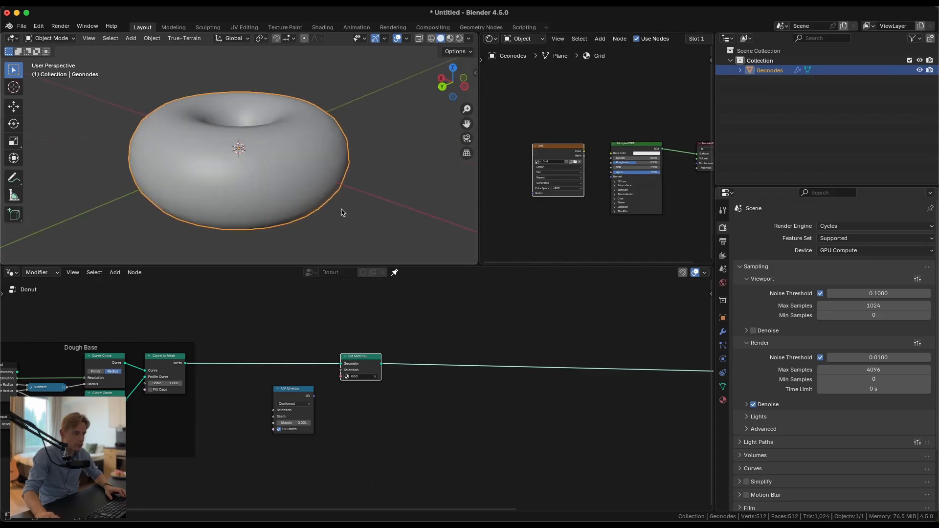
Step: Move the Set Material node far to the right and bring the UV Unwrap node closer to the Dough Base frame
{"action": "left_click_drag", "start_coordinate": [366, 352], "coordinate": [458, 337]}
{"action": "scroll", "coordinate": [332, 362], "scroll_direction": "up", "scroll_amount": 1}
{"action": "scroll", "coordinate": [345, 354], "scroll_direction": "left", "scroll_amount": 10}
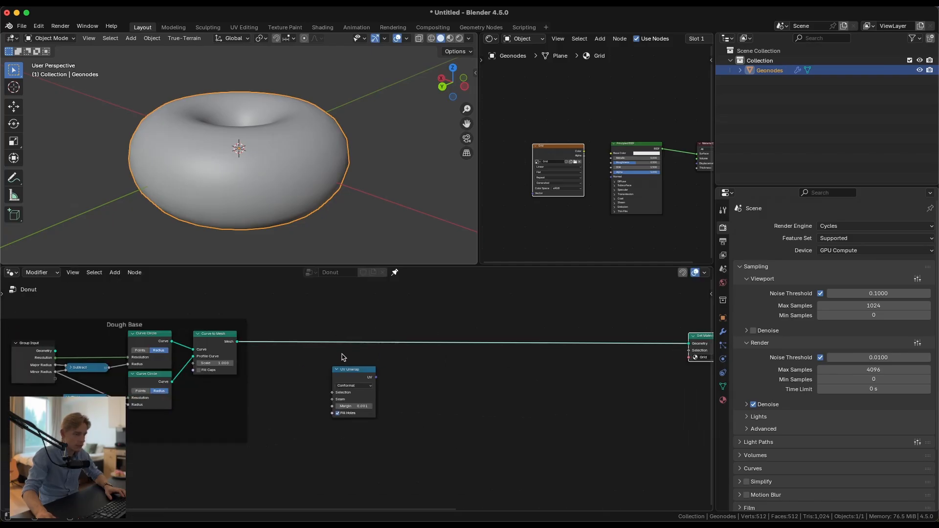
{"action": "scroll", "coordinate": [342, 359], "scroll_direction": "up", "scroll_amount": 2}
{"action": "left_click_drag", "start_coordinate": [334, 372], "coordinate": [272, 374]}
Step: Insert a Store Named Attribute node into the link between the Curve to Mesh and Set Material nodes
{"action": "key", "text": "shift+a"}
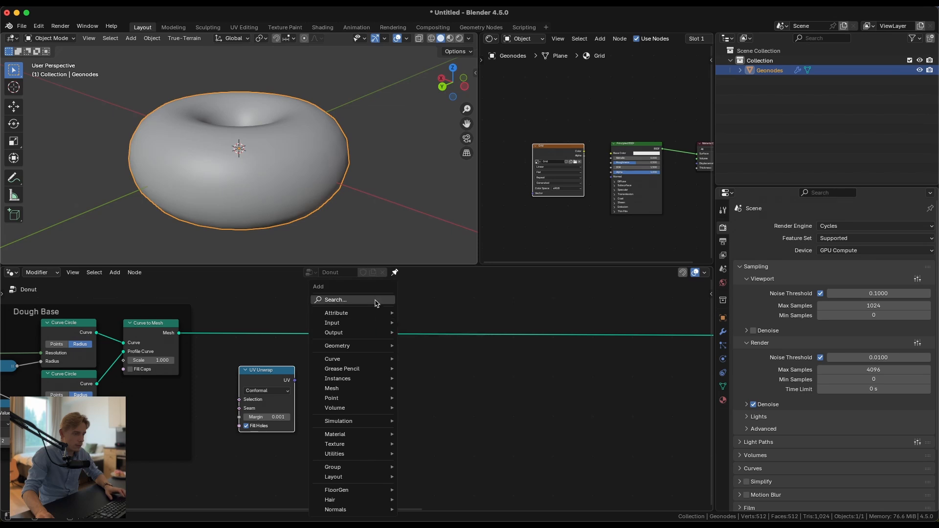
{"action": "type", "text": "st"}
{"action": "key", "text": "Return"}
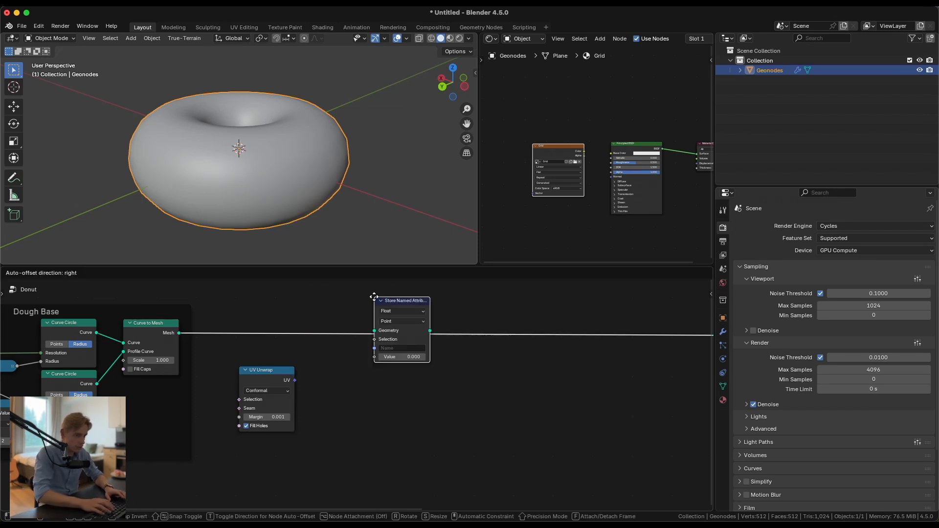
{"action": "left_click", "coordinate": [401, 312]}
{"action": "left_click_drag", "start_coordinate": [399, 303], "coordinate": [406, 306]}
Step: Set the Store Named Attribute node to 2D Vector on the Face Corner domain and name the attribute UVMap
{"action": "left_click", "coordinate": [421, 316]}
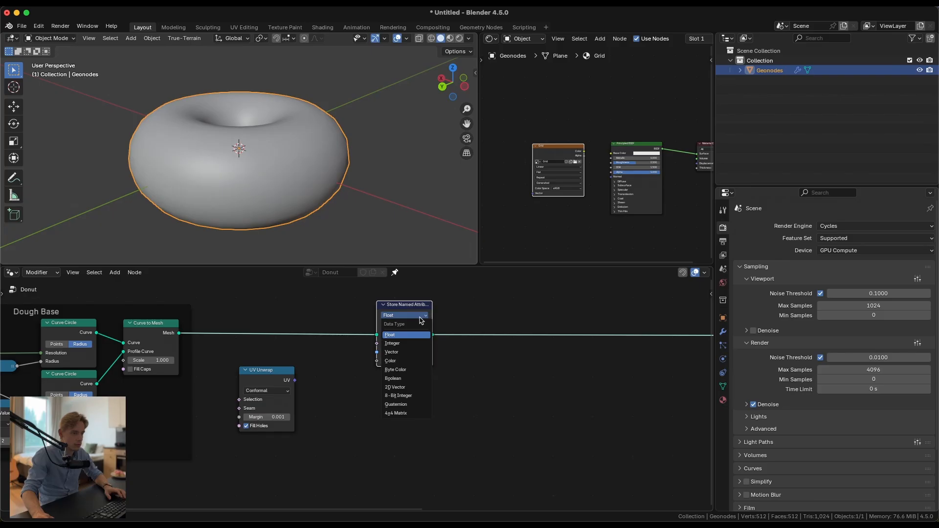
{"action": "left_click", "coordinate": [396, 387]}
{"action": "left_click", "coordinate": [412, 325]}
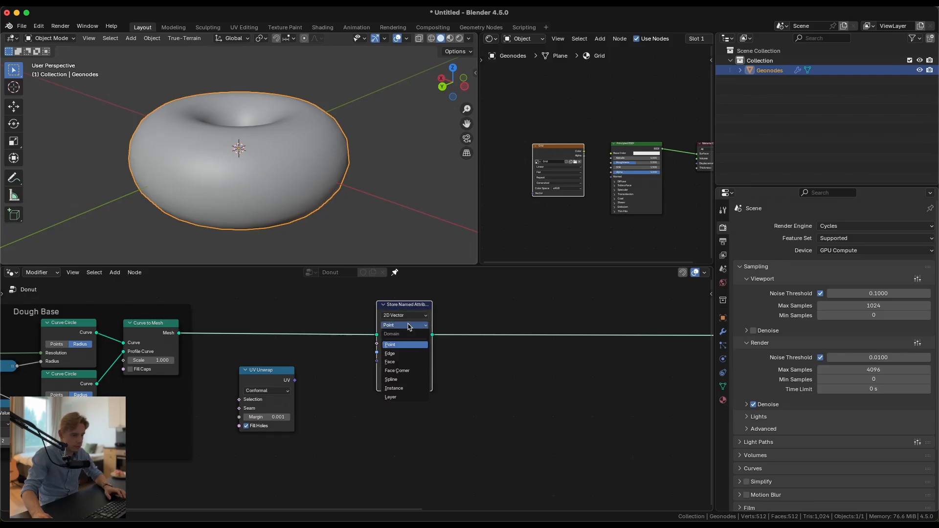
{"action": "left_click", "coordinate": [410, 370]}
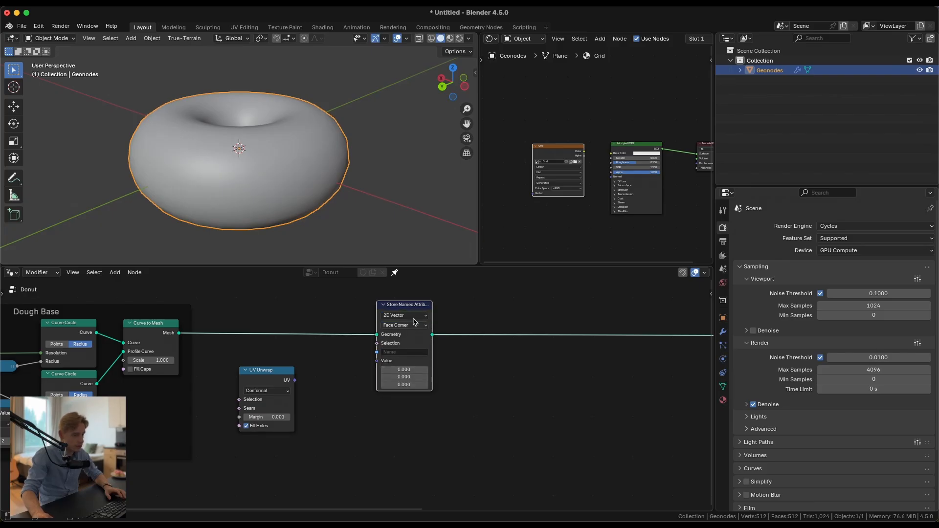
{"action": "left_click", "coordinate": [409, 352]}
{"action": "type", "text": "UV"}
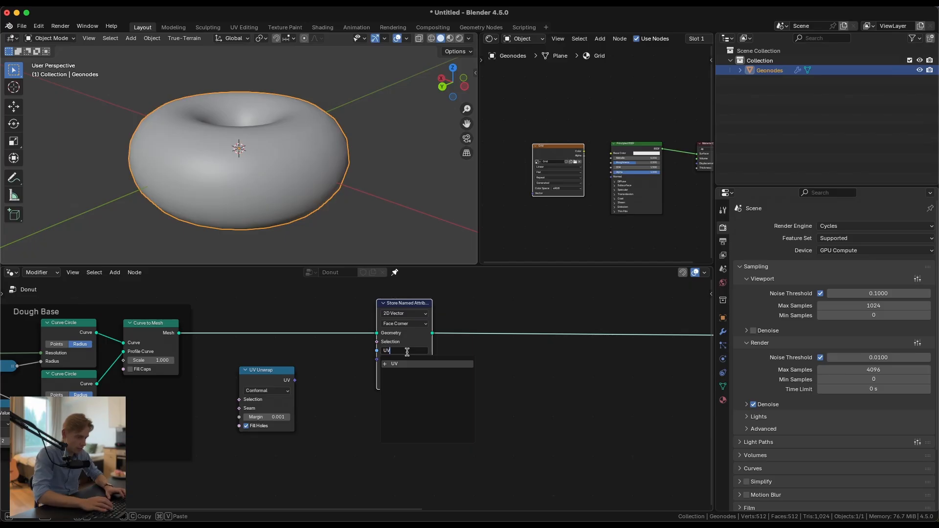
{"action": "type", "text": "Map"}
{"action": "key", "text": "Return"}
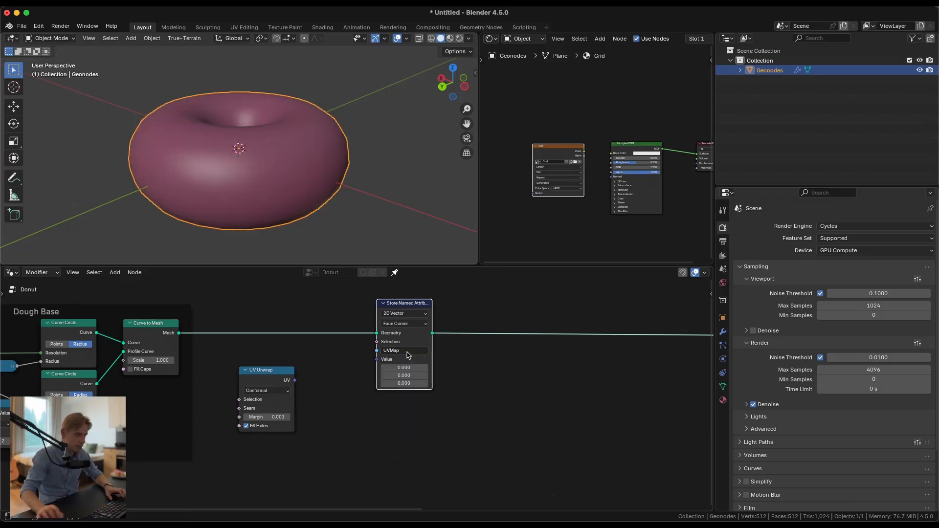
Step: Connect the UV Unwrap node's UV output to the Value input of the UVMap attribute node and move UV Unwrap closer to it
{"action": "middle_click_drag", "start_coordinate": [240, 179], "coordinate": [246, 147]}
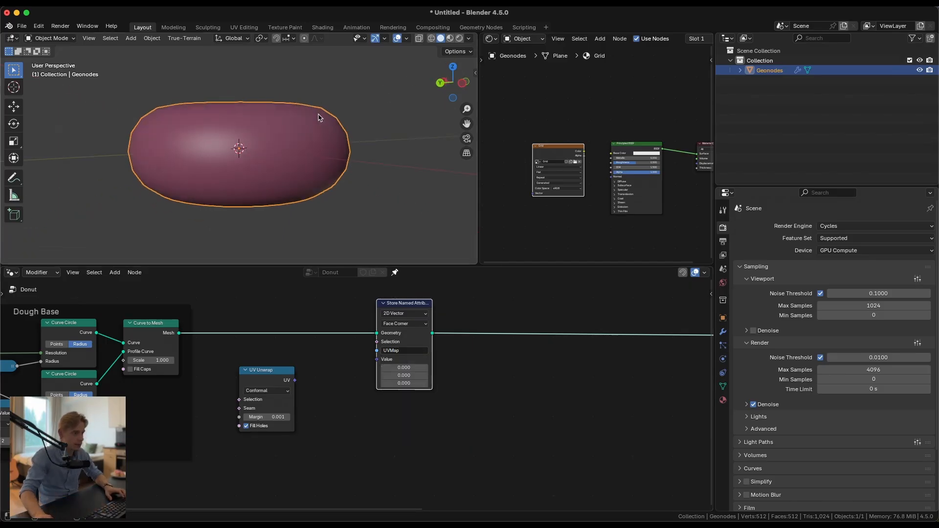
{"action": "left_click", "coordinate": [358, 112]}
{"action": "mouse_move", "coordinate": [357, 113]}
{"action": "middle_mouse_down"}
{"action": "mouse_move", "coordinate": [377, 194]}
{"action": "mouse_move", "coordinate": [374, 122]}
{"action": "middle_mouse_up"}
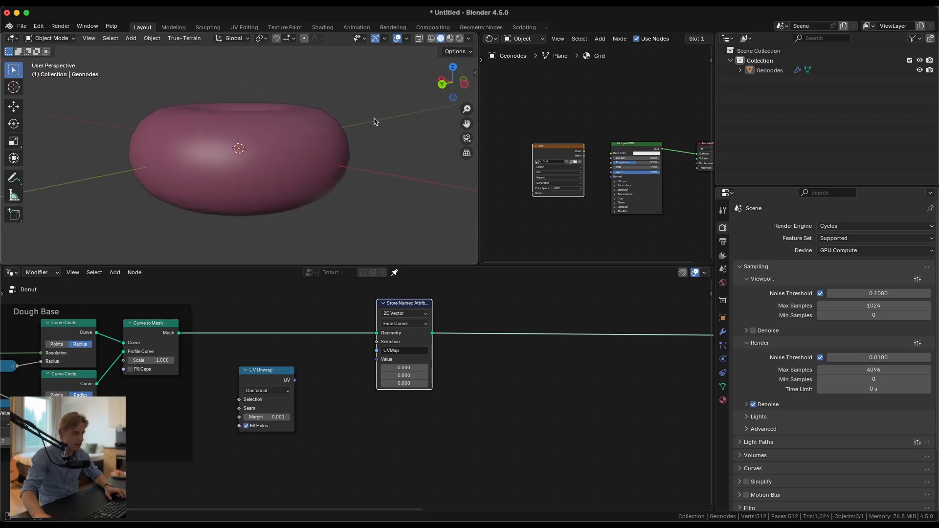
{"action": "left_click_drag", "start_coordinate": [295, 380], "coordinate": [378, 420]}
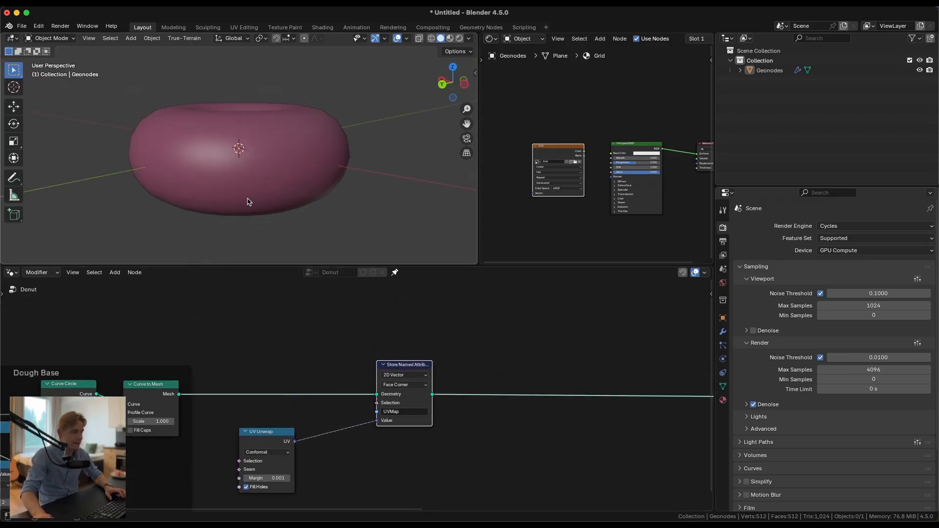
{"action": "middle_click_drag", "start_coordinate": [251, 203], "coordinate": [272, 203]}
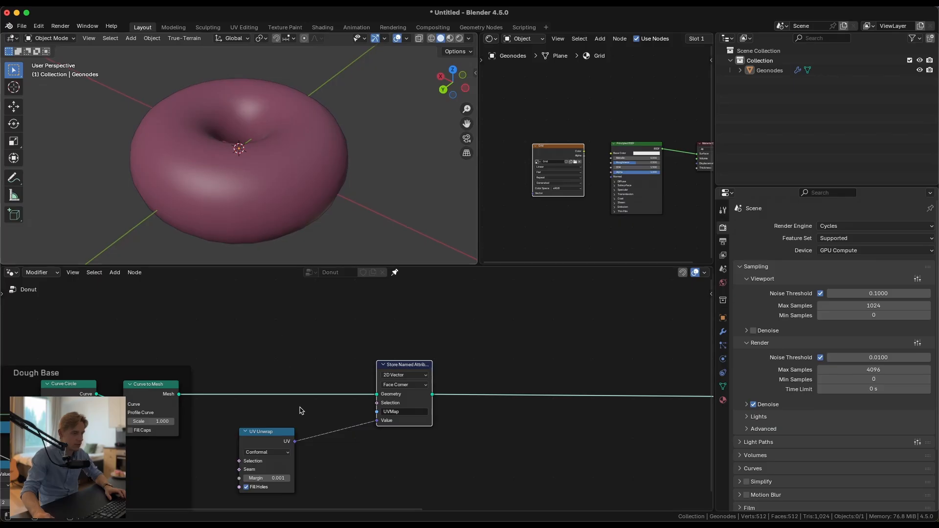
{"action": "left_click_drag", "start_coordinate": [276, 431], "coordinate": [340, 420]}
Step: Add a torus mesh at the origin as a seam demonstration object and open it in Edit Mode
{"action": "middle_click_drag", "start_coordinate": [239, 151], "coordinate": [277, 166]}
{"action": "scroll", "coordinate": [264, 146], "scroll_direction": "down", "scroll_amount": 2}
{"action": "key", "text": "shift+a"}
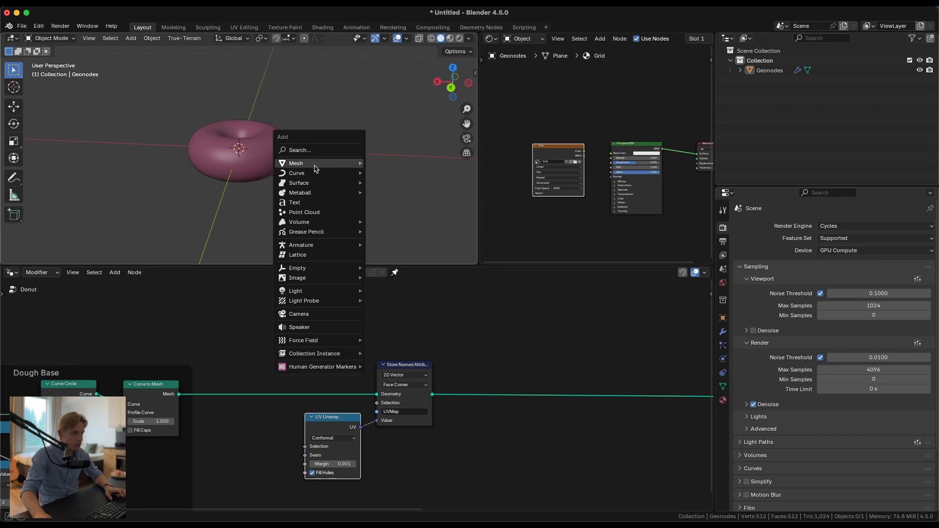
{"action": "mouse_move", "coordinate": [315, 169]}
{"action": "left_click", "coordinate": [404, 230]}
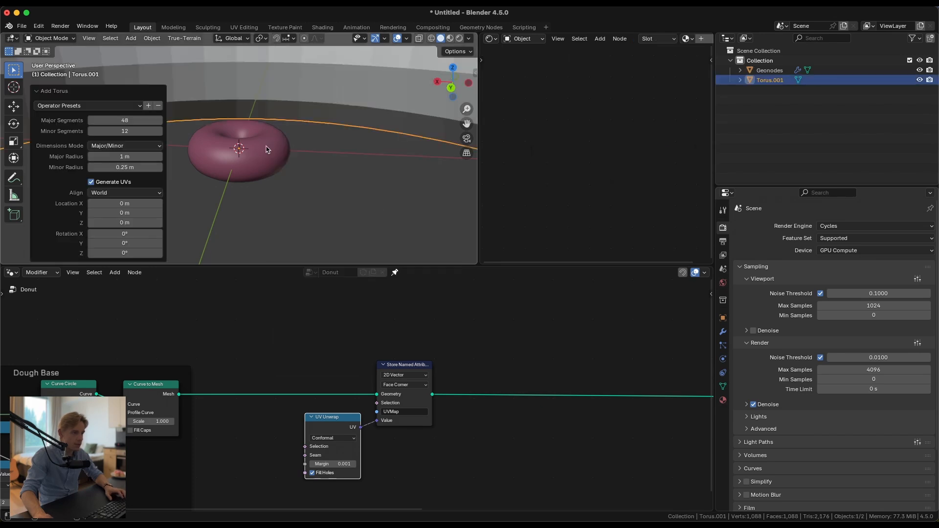
{"action": "key", "text": "KP_Decimal"}
{"action": "key", "text": "Tab"}
{"action": "scroll", "coordinate": [247, 213], "scroll_direction": "up", "scroll_amount": 3}
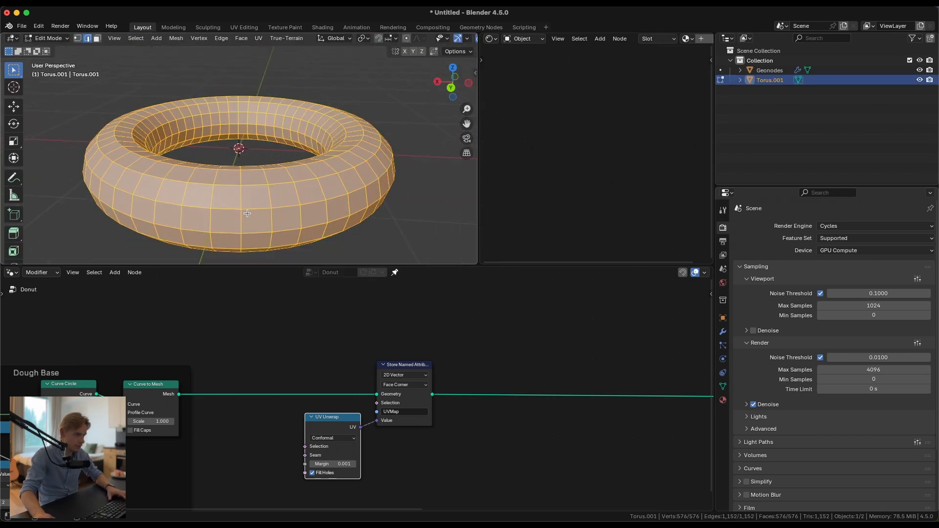
Step: Mark one edge loop around the torus's tube cross-section as a seam
{"action": "left_click", "coordinate": [243, 197], "text": "alt"}
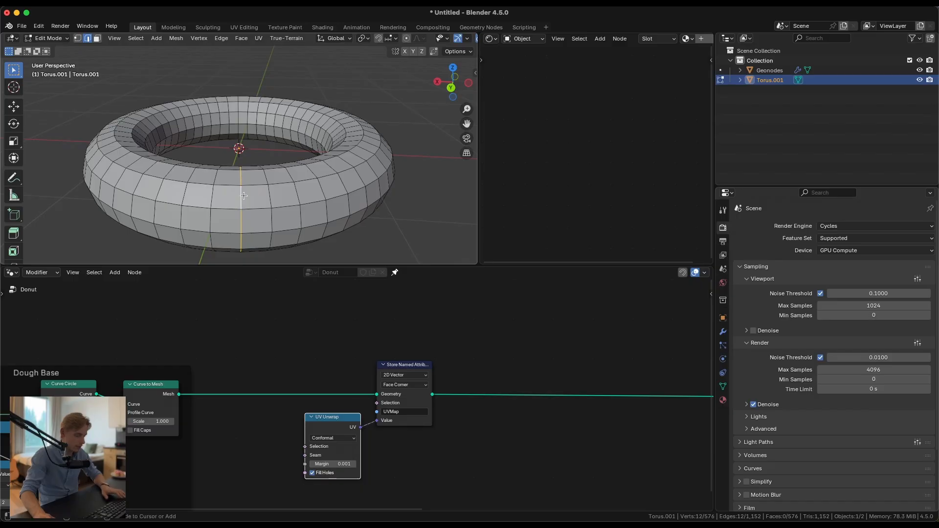
{"action": "right_click", "coordinate": [242, 195]}
{"action": "left_click", "coordinate": [215, 345]}
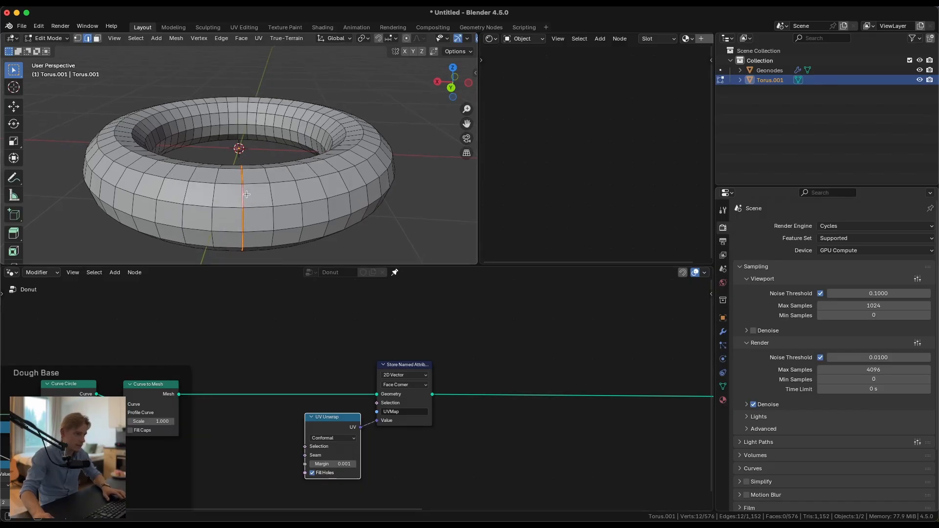
{"action": "left_click", "coordinate": [274, 162]}
{"action": "middle_click_drag", "start_coordinate": [246, 194], "coordinate": [299, 131]}
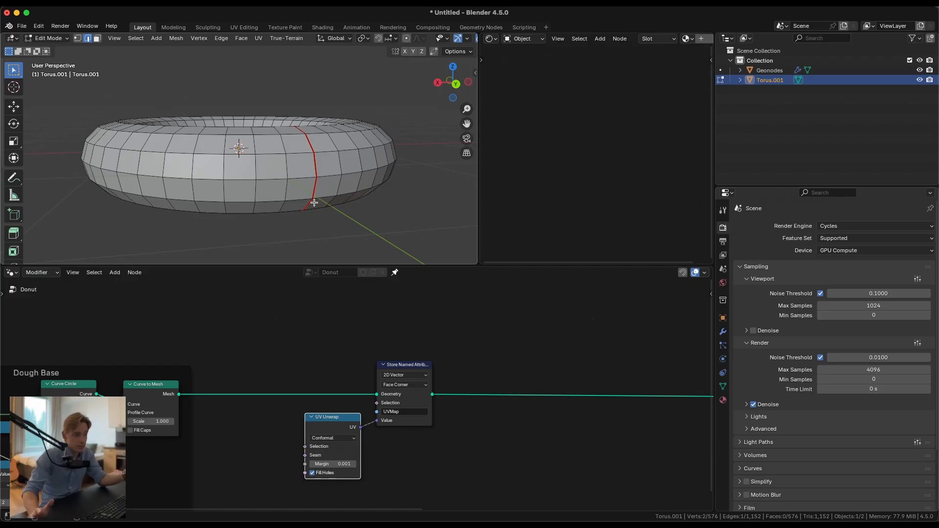
{"action": "middle_click_drag", "start_coordinate": [273, 145], "coordinate": [317, 165]}
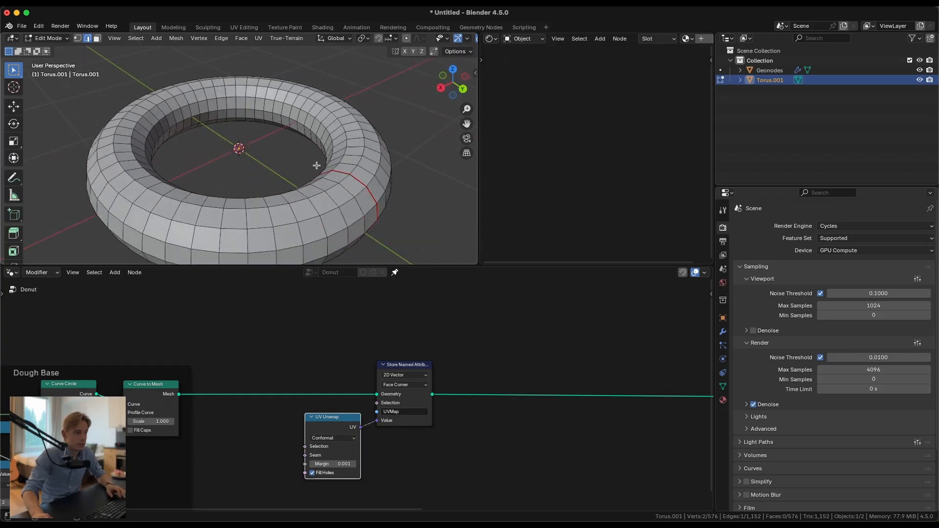
Step: Mark the edge loop running around the torus's inner hole as a seam and deselect everything
{"action": "left_click", "coordinate": [306, 124], "text": "alt"}
{"action": "key", "text": "ctrl+e"}
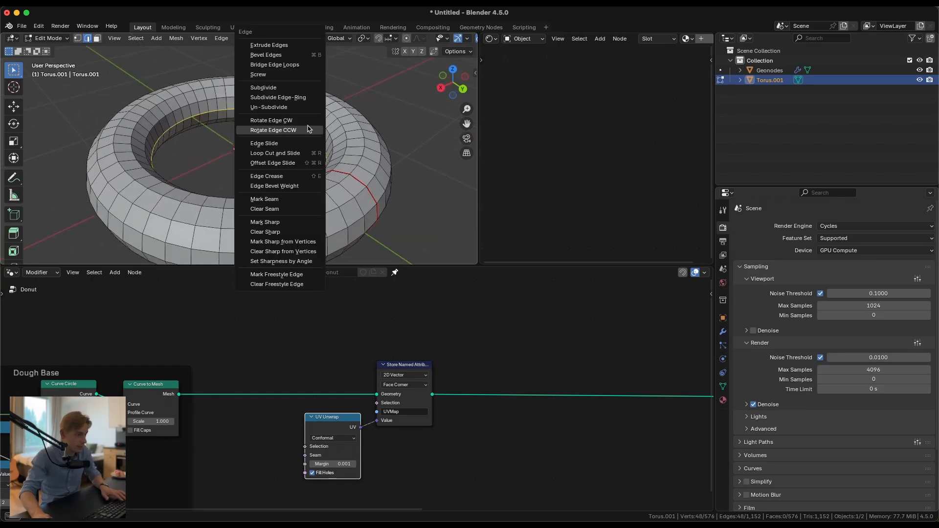
{"action": "left_click", "coordinate": [287, 198]}
{"action": "middle_click_drag", "start_coordinate": [287, 198], "coordinate": [316, 168]}
{"action": "key", "text": "alt+a"}
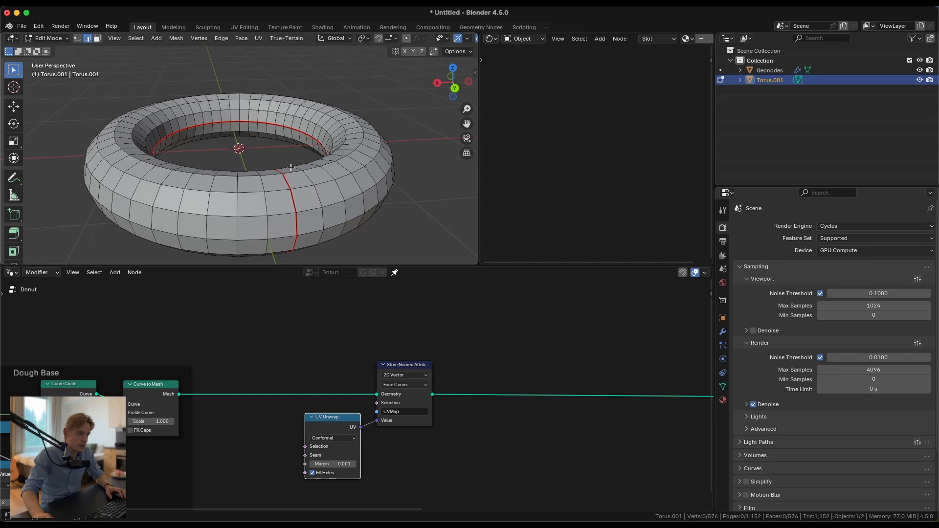
Step: Inspect both seams on the torus, return to Object Mode and delete the torus
{"action": "middle_click_drag", "start_coordinate": [291, 167], "coordinate": [288, 186]}
{"action": "scroll", "coordinate": [175, 96], "scroll_direction": "up", "scroll_amount": 3}
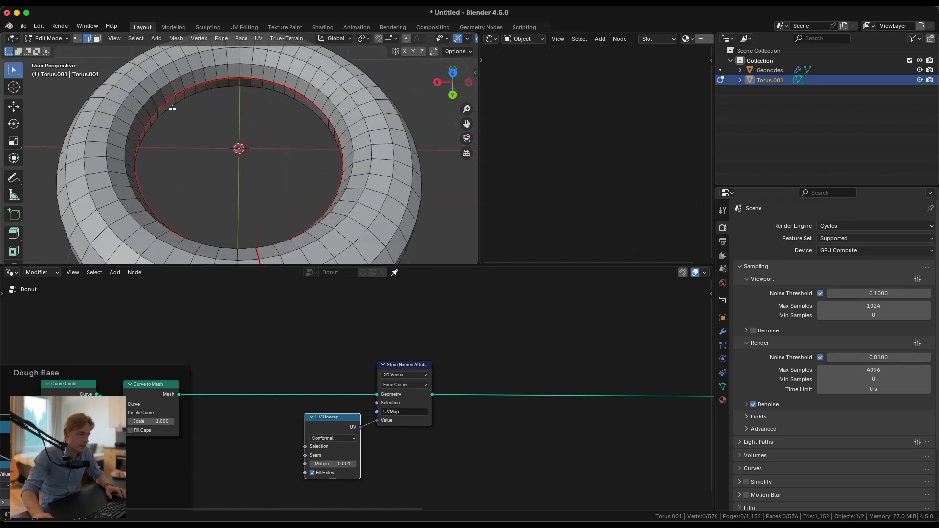
{"action": "middle_click_drag", "start_coordinate": [172, 109], "coordinate": [186, 129]}
{"action": "scroll", "coordinate": [288, 170], "scroll_direction": "down", "scroll_amount": 4}
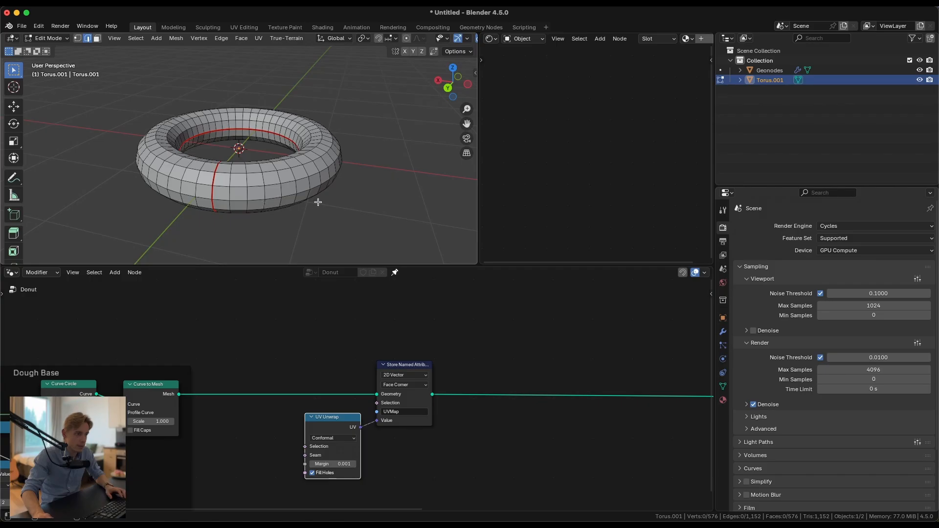
{"action": "key", "text": "Tab"}
{"action": "key", "text": "Delete"}
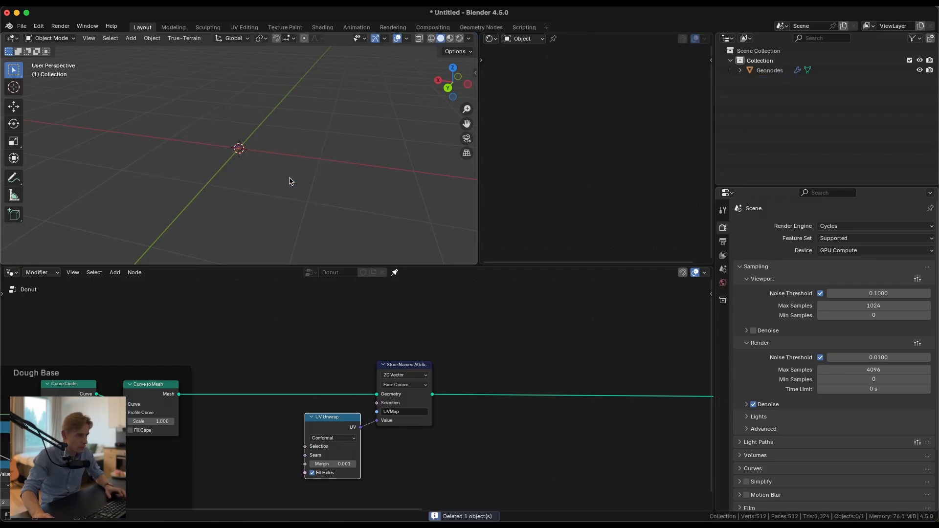
Step: Select the donut again and move the Curve to Mesh node farther away from the Curve Circle nodes
{"action": "scroll", "coordinate": [223, 152], "scroll_direction": "up", "scroll_amount": 11}
{"action": "left_click", "coordinate": [240, 158]}
{"action": "middle_click_drag", "start_coordinate": [313, 162], "coordinate": [352, 133]}
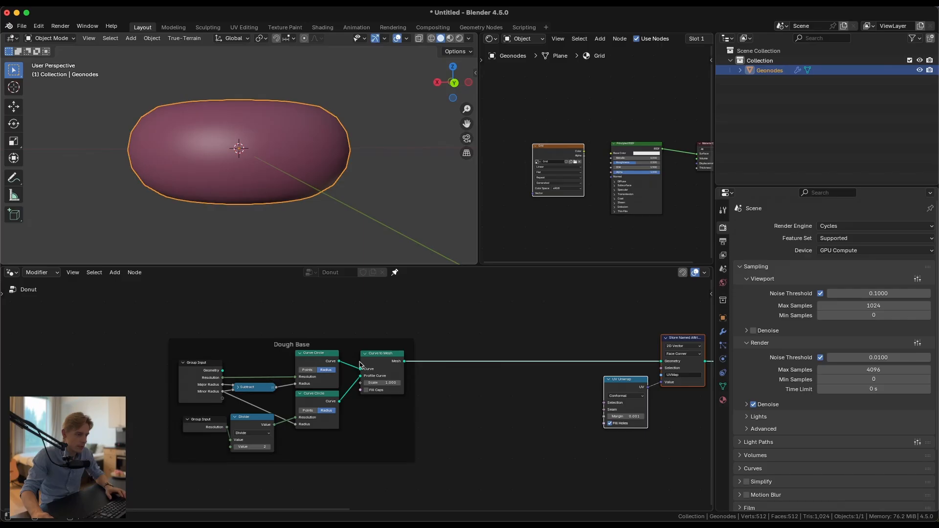
{"action": "left_click_drag", "start_coordinate": [379, 359], "coordinate": [487, 359]}
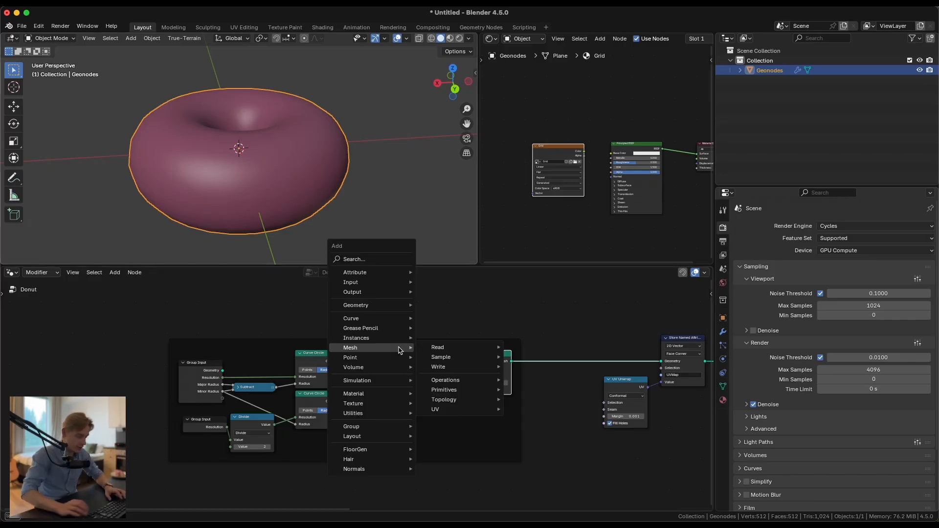
Step: Insert a Store Named Attribute node between the upper Curve Circle and the Curve input of Curve to Mesh
{"action": "type", "text": "store"}
{"action": "key", "text": "Return"}
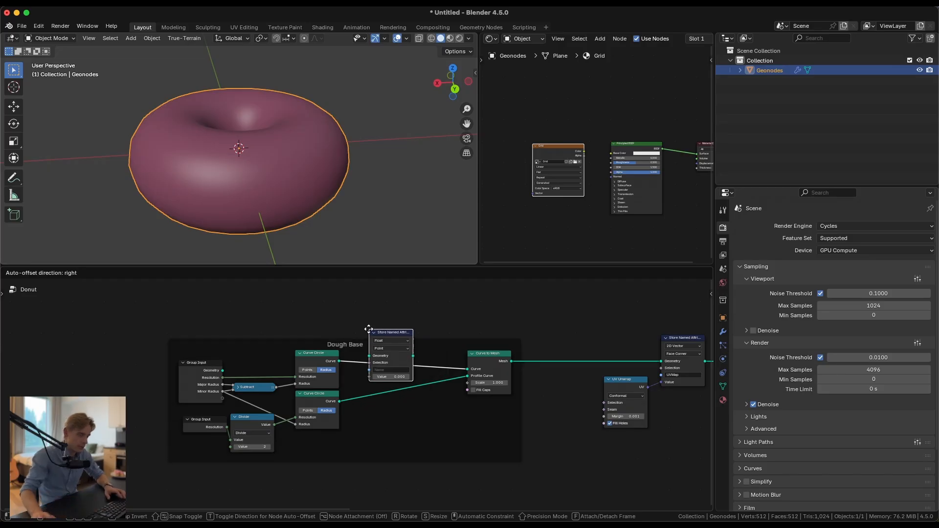
{"action": "left_click", "coordinate": [373, 342]}
{"action": "left_click_drag", "start_coordinate": [399, 343], "coordinate": [399, 336]}
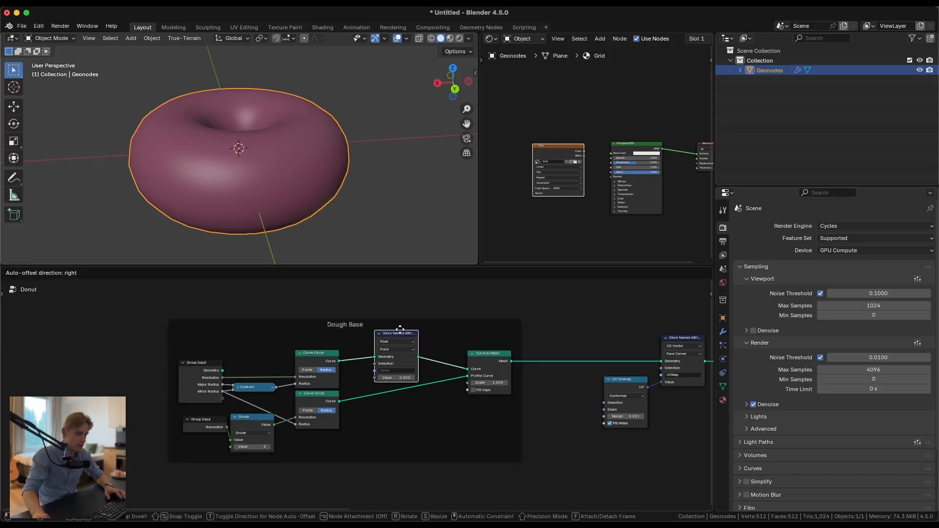
{"action": "left_click", "coordinate": [398, 330]}
Step: Duplicate the Store Named Attribute node and insert the copy between the lower Curve Circle and the Profile Curve input
{"action": "key", "text": "shift+d"}
{"action": "left_click", "coordinate": [406, 385]}
{"action": "left_click_drag", "start_coordinate": [405, 384], "coordinate": [400, 391]}
{"action": "scroll", "coordinate": [393, 383], "scroll_direction": "up", "scroll_amount": 5}
{"action": "middle_click_drag", "start_coordinate": [385, 366], "coordinate": [313, 373]}
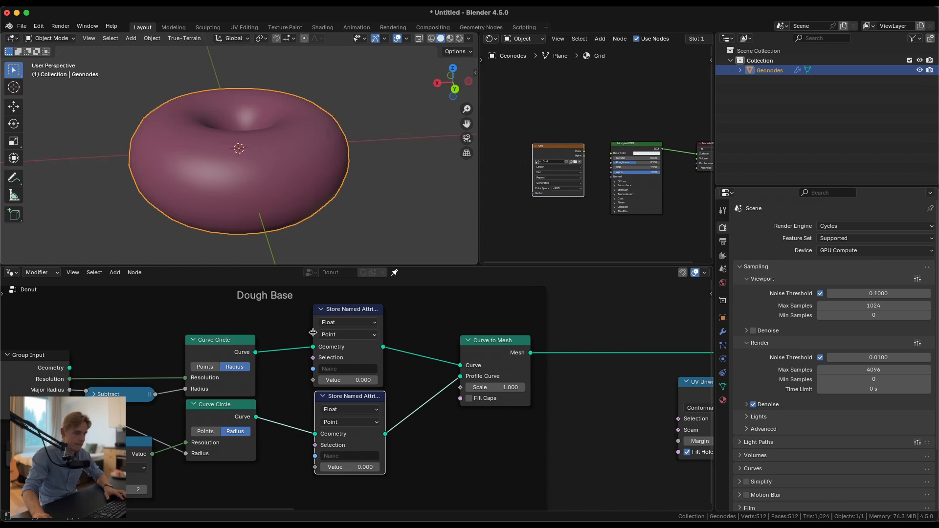
Step: Set the data type of both Store Named Attribute nodes in the Dough Base frame to Boolean
{"action": "left_click", "coordinate": [361, 336]}
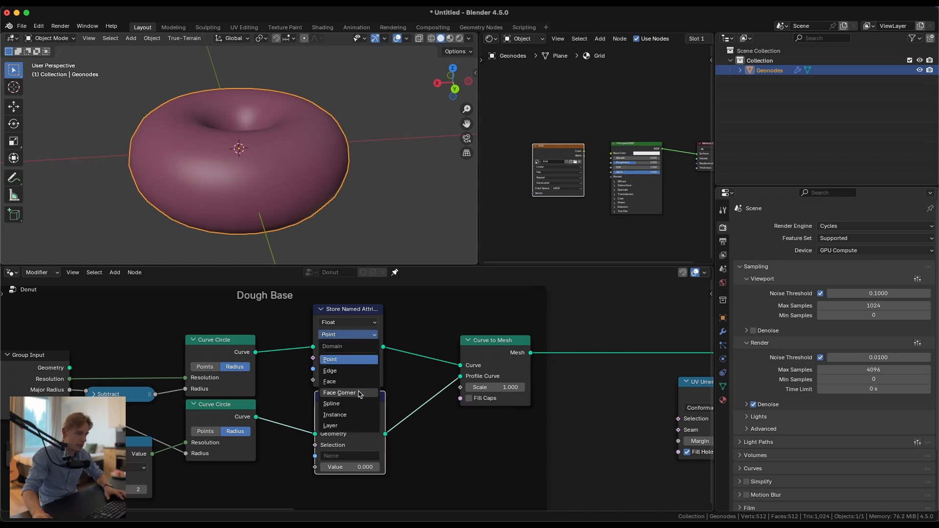
{"action": "left_click", "coordinate": [355, 324]}
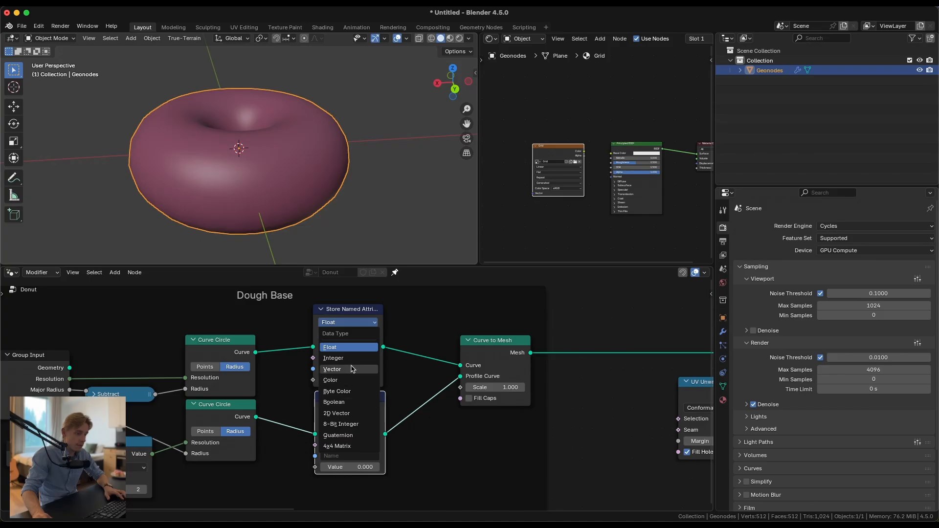
{"action": "left_click", "coordinate": [362, 402]}
{"action": "left_click", "coordinate": [365, 409]}
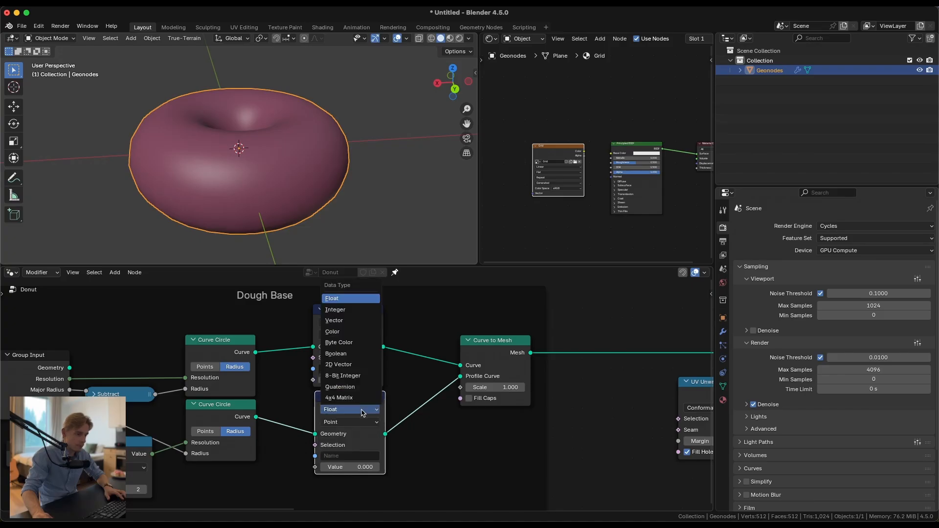
{"action": "left_click", "coordinate": [351, 354]}
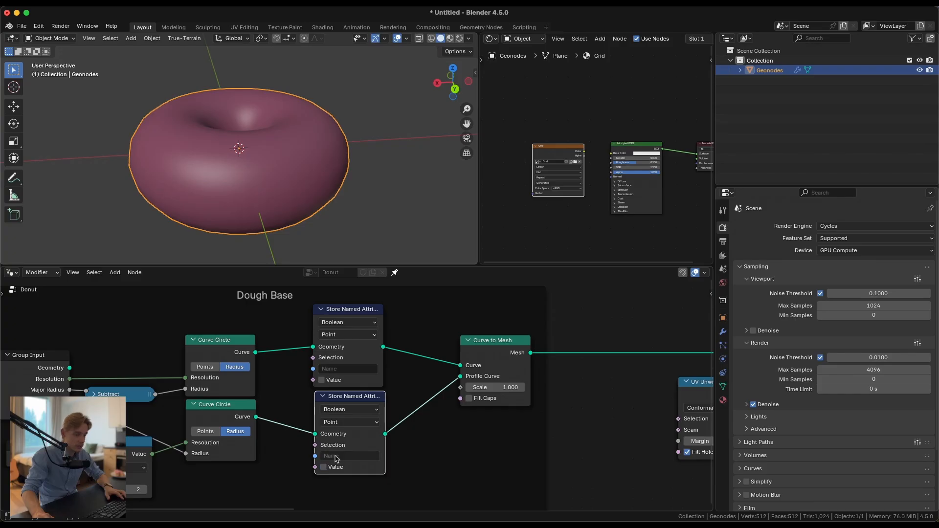
Step: Name the attribute in the upper Boolean Store Named Attribute node sx
{"action": "left_click", "coordinate": [345, 370]}
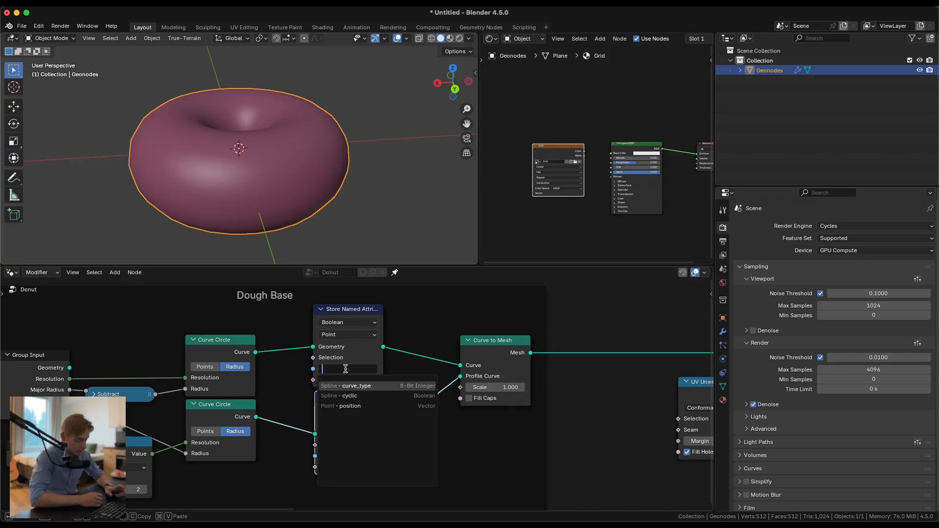
{"action": "type", "text": "s"}
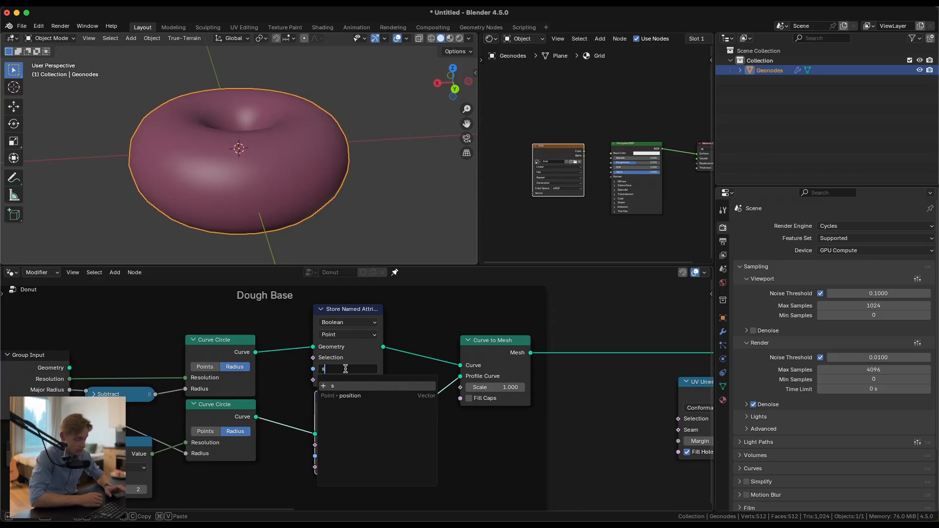
{"action": "type", "text": "x"}
{"action": "key", "text": "Return"}
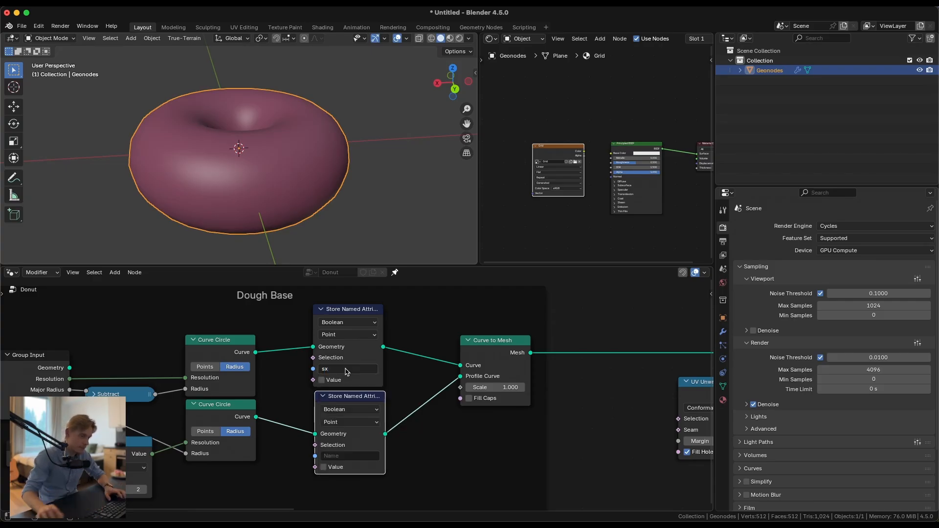
Step: Name the attribute in the lower Boolean Store Named Attribute node sy and shift both Boolean nodes closer to Curve to Mesh
{"action": "left_click", "coordinate": [350, 456]}
{"action": "type", "text": "sy"}
{"action": "key", "text": "Return"}
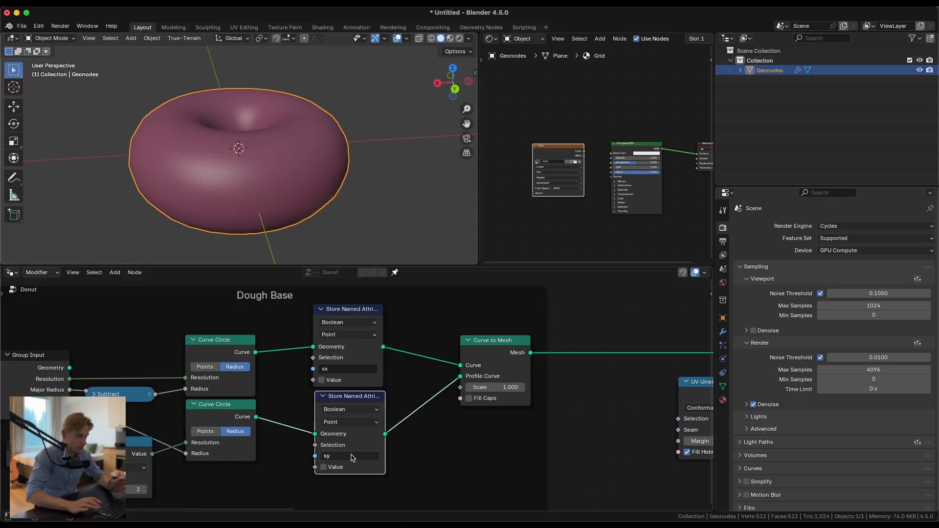
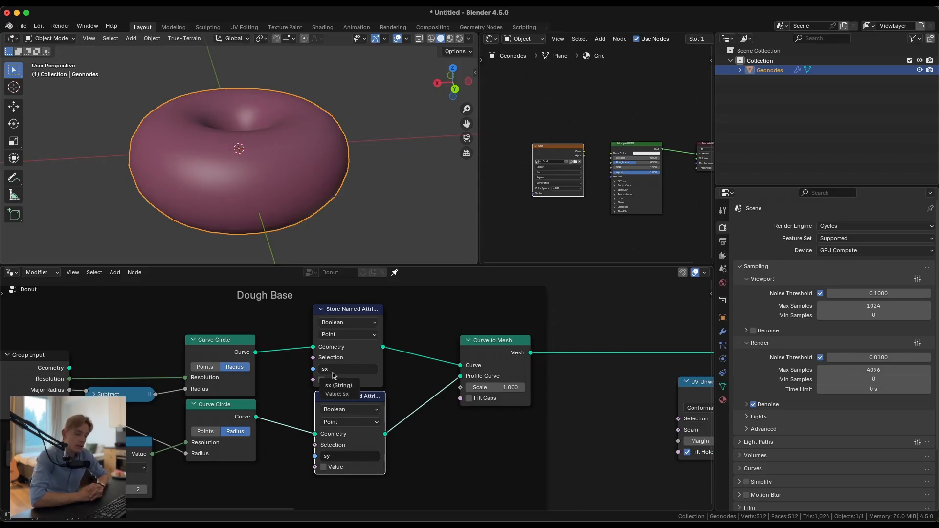
{"action": "left_click_drag", "start_coordinate": [334, 375], "coordinate": [380, 395]}
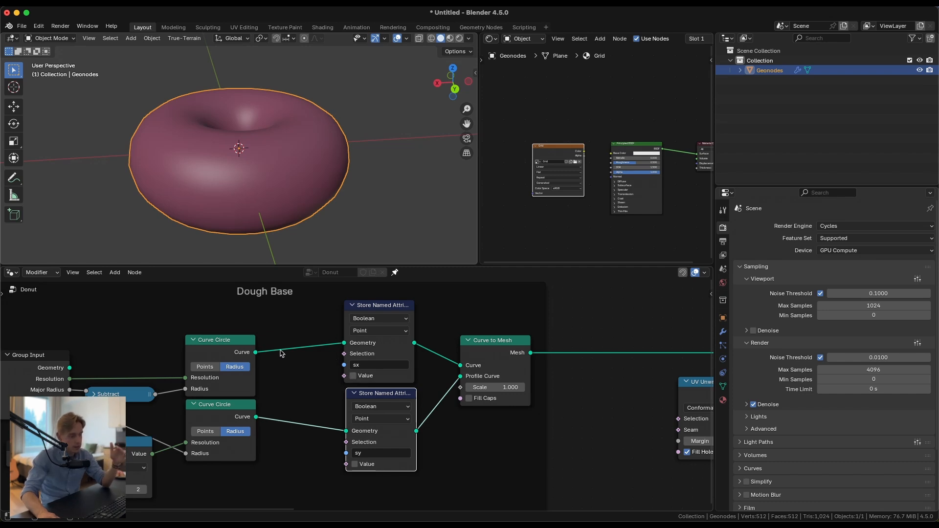
Step: Preview the upper Curve Circle with a Viewer node and place the Viewer above the Dough Base frame
{"action": "middle_click_drag", "start_coordinate": [247, 302], "coordinate": [269, 327]}
{"action": "scroll", "coordinate": [235, 313], "scroll_direction": "down", "scroll_amount": 1}
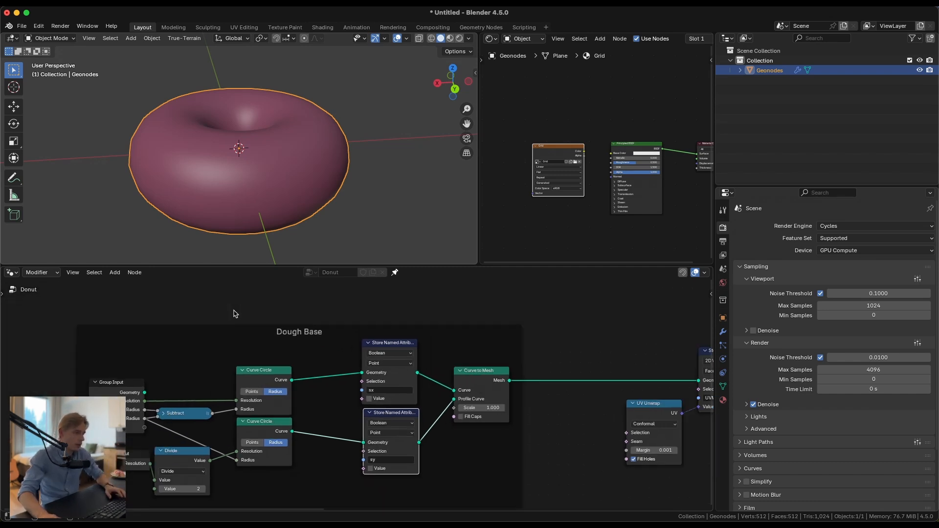
{"action": "middle_click_drag", "start_coordinate": [243, 187], "coordinate": [257, 242]}
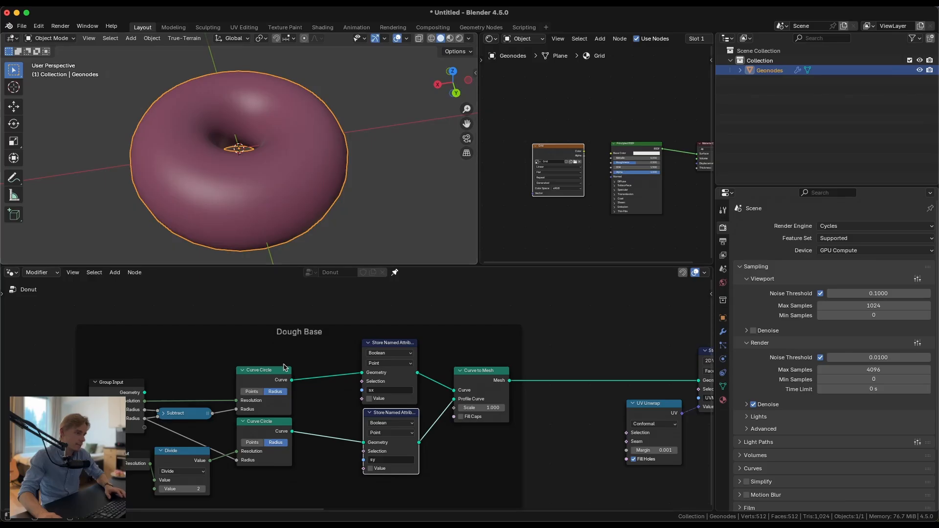
{"action": "middle_click_drag", "start_coordinate": [310, 347], "coordinate": [277, 348]}
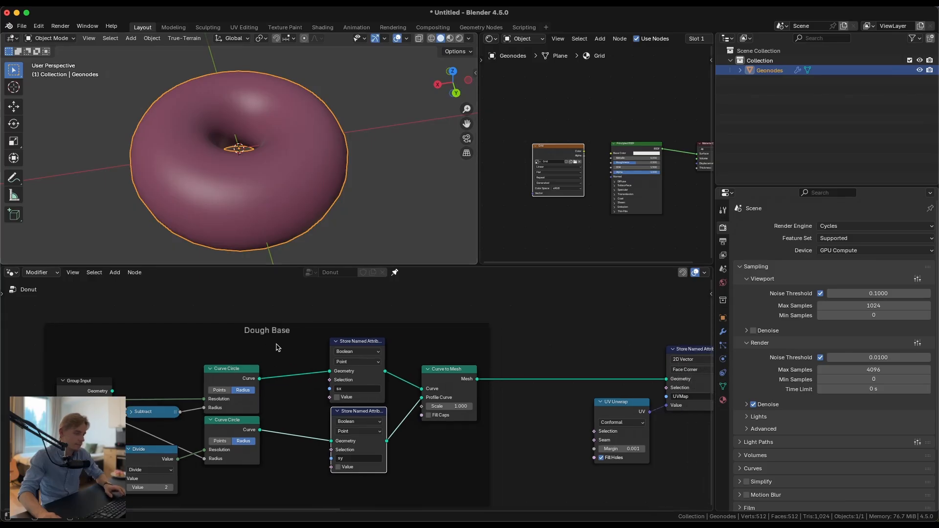
{"action": "left_click", "coordinate": [247, 374], "text": "ctrl+shift"}
{"action": "middle_click_drag", "start_coordinate": [322, 344], "coordinate": [305, 367]}
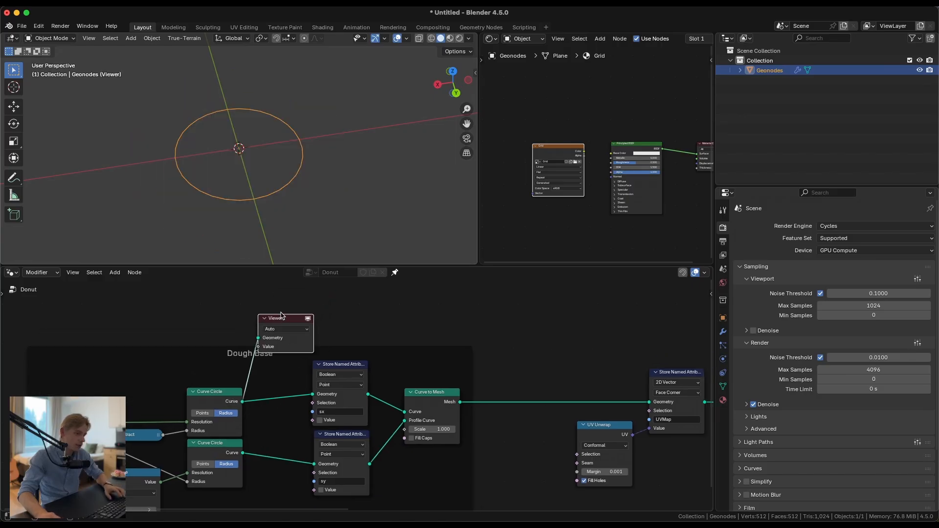
{"action": "left_click_drag", "start_coordinate": [283, 317], "coordinate": [385, 302]}
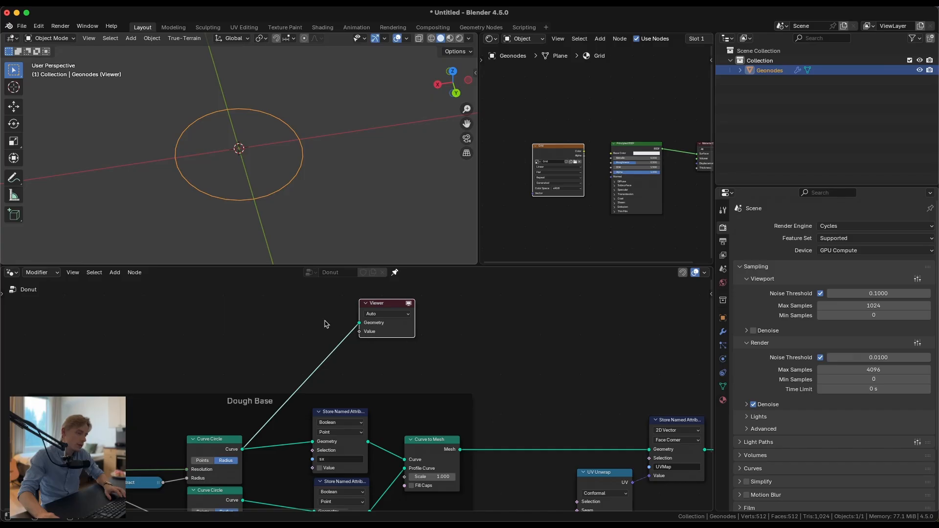
{"action": "middle_click_drag", "start_coordinate": [510, 423], "coordinate": [492, 373]}
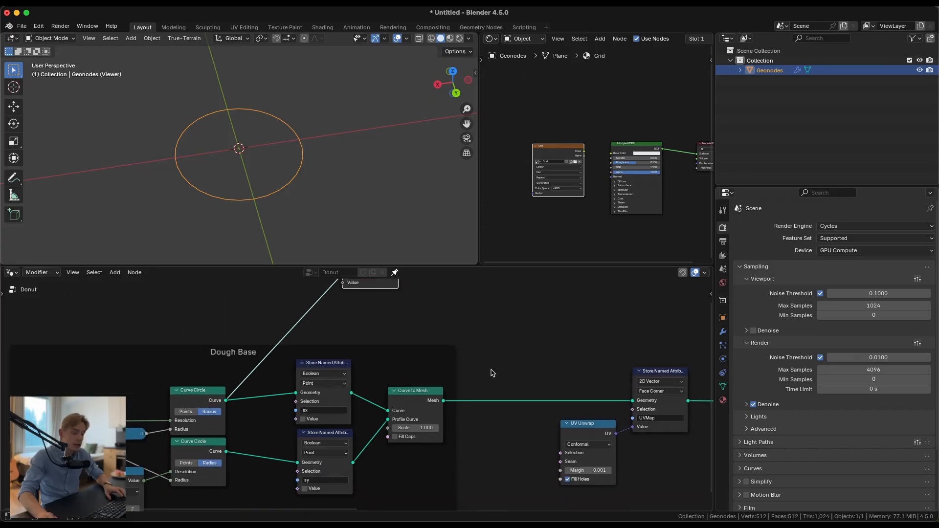
{"action": "middle_click_drag", "start_coordinate": [564, 418], "coordinate": [568, 433]}
{"action": "left_click", "coordinate": [587, 444], "text": "ctrl+shift"}
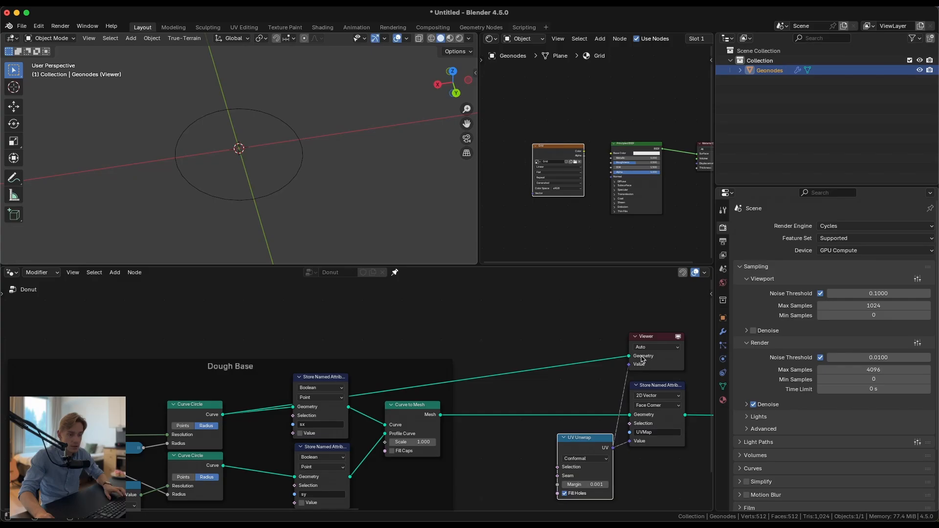
{"action": "left_click_drag", "start_coordinate": [647, 338], "coordinate": [381, 304]}
{"action": "right_click_drag", "start_coordinate": [436, 374], "coordinate": [378, 381], "text": "ctrl"}
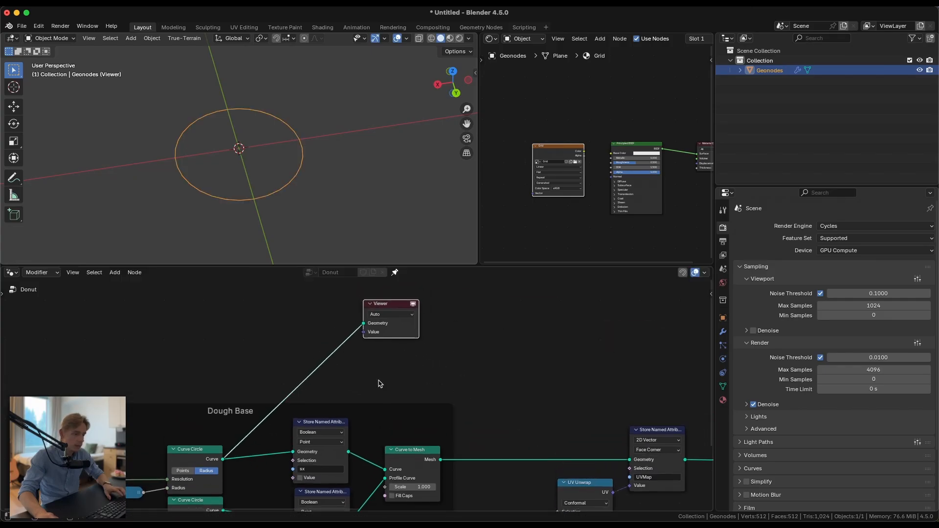
{"action": "middle_click_drag", "start_coordinate": [361, 340], "coordinate": [368, 354]}
{"action": "left_click_drag", "start_coordinate": [386, 320], "coordinate": [376, 333]}
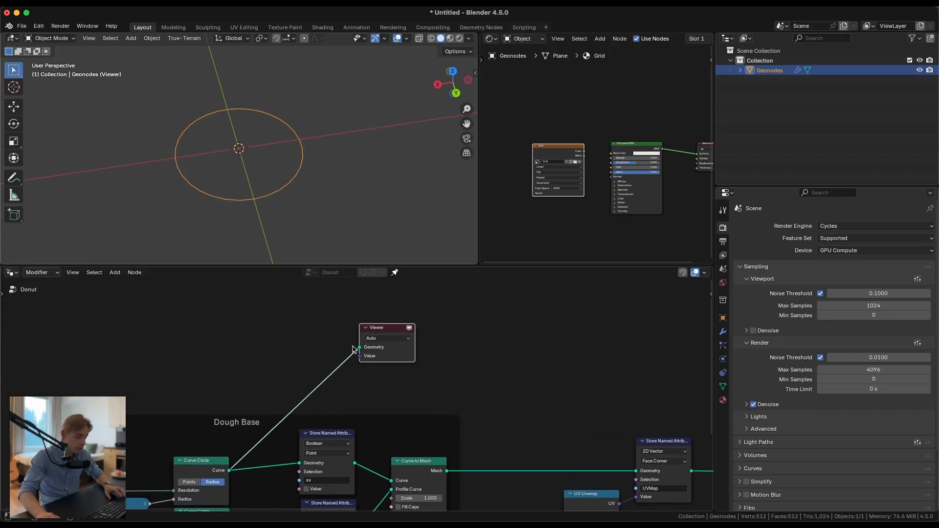
Step: Add an Index node above the Dough Base frame and preview its values on the curve circle through the Viewer
{"action": "key", "text": "shift+a"}
{"action": "left_click", "coordinate": [194, 258]}
{"action": "type", "text": "in"}
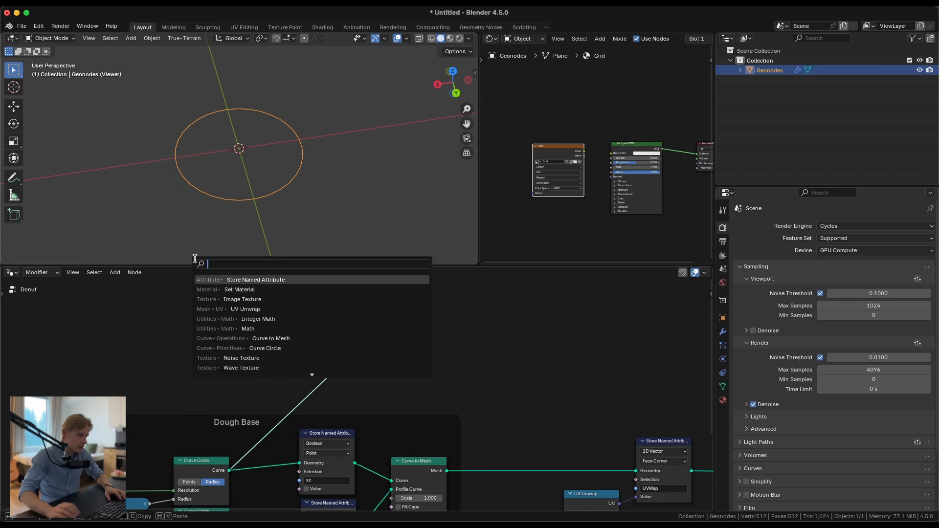
{"action": "type", "text": "d"}
{"action": "key", "text": "Return"}
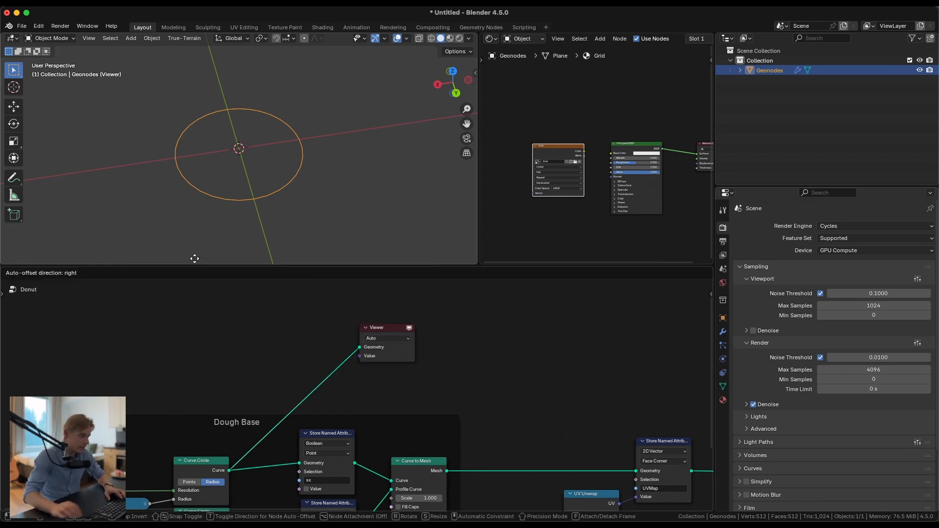
{"action": "left_click", "coordinate": [165, 343]}
{"action": "left_click", "coordinate": [204, 357], "text": "ctrl+shift"}
{"action": "middle_click_drag", "start_coordinate": [206, 210], "coordinate": [291, 174]}
{"action": "middle_click_drag", "start_coordinate": [213, 215], "coordinate": [217, 211]}
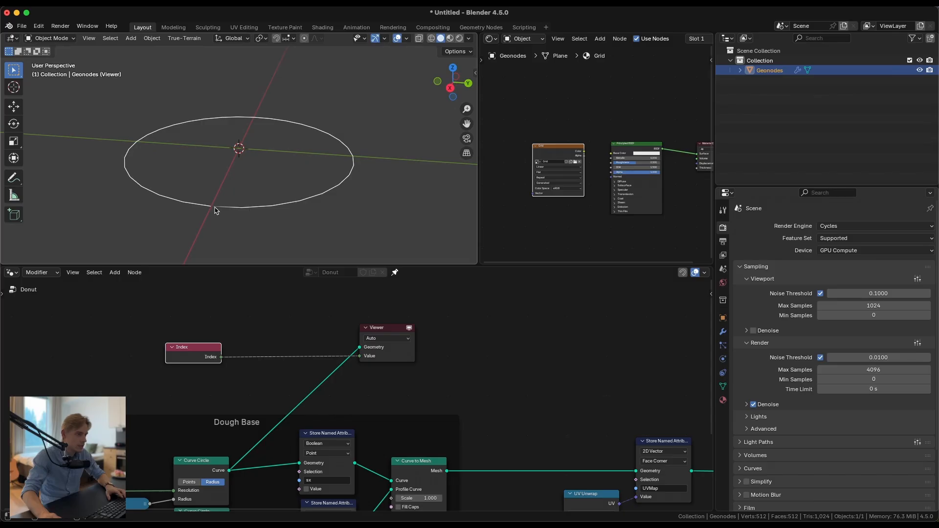
{"action": "scroll", "coordinate": [217, 210], "scroll_direction": "up", "scroll_amount": 6}
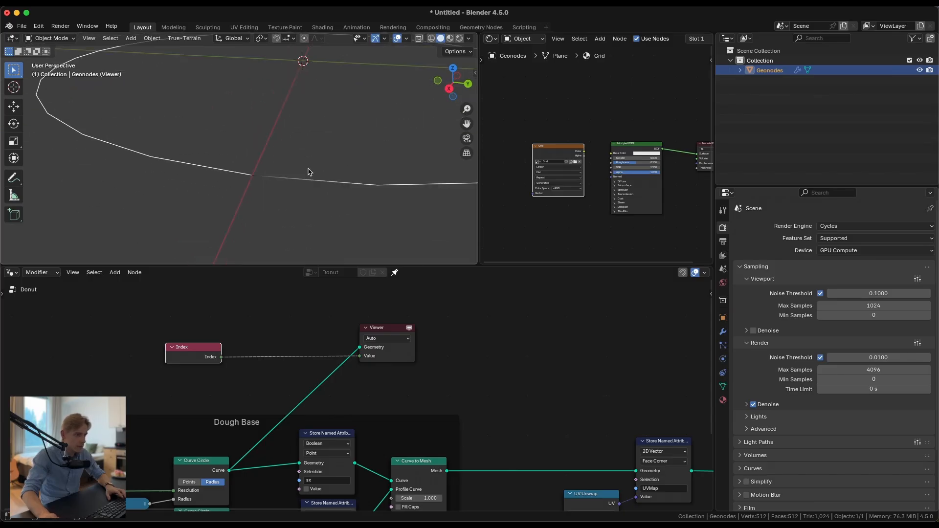
{"action": "scroll", "coordinate": [372, 193], "scroll_direction": "down", "scroll_amount": 5}
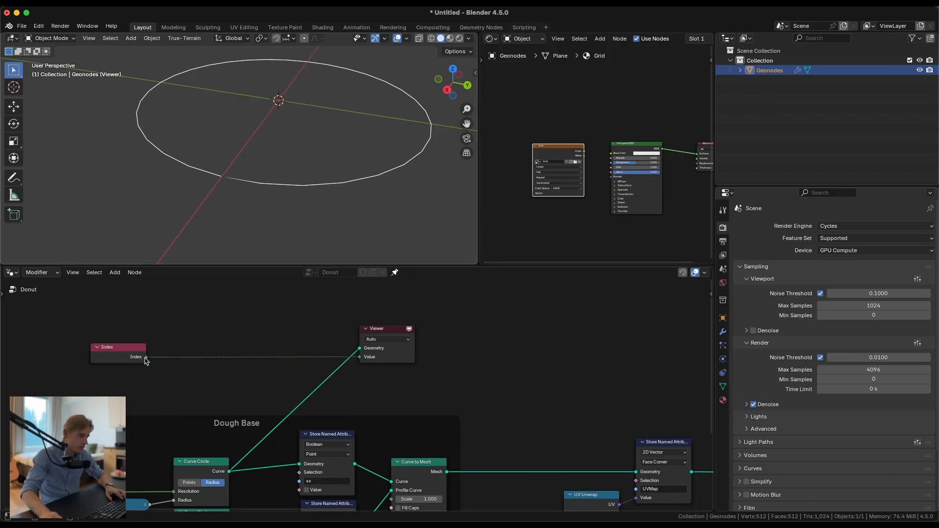
Step: Add an integer Equal compare node fed by Index, with B at 0, and preview its result on the curve circle
{"action": "left_click_drag", "start_coordinate": [147, 359], "coordinate": [204, 303]}
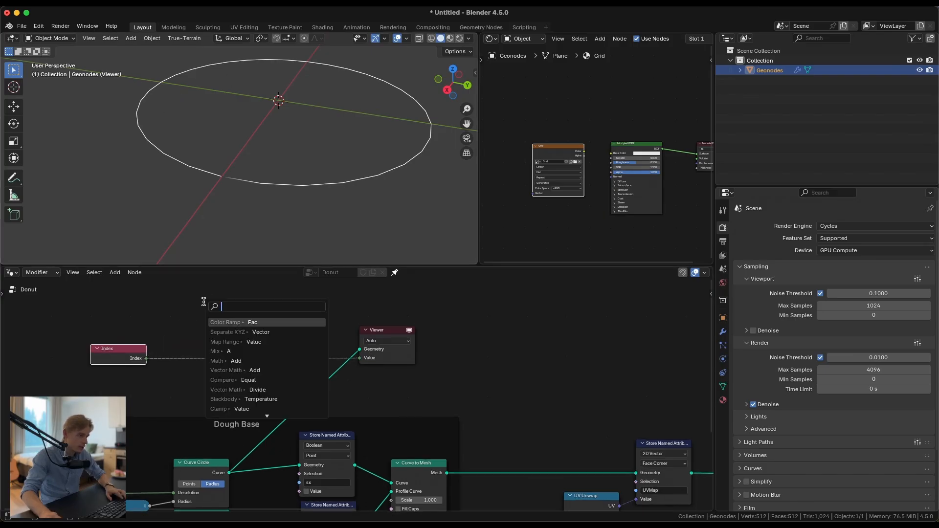
{"action": "type", "text": "equa"}
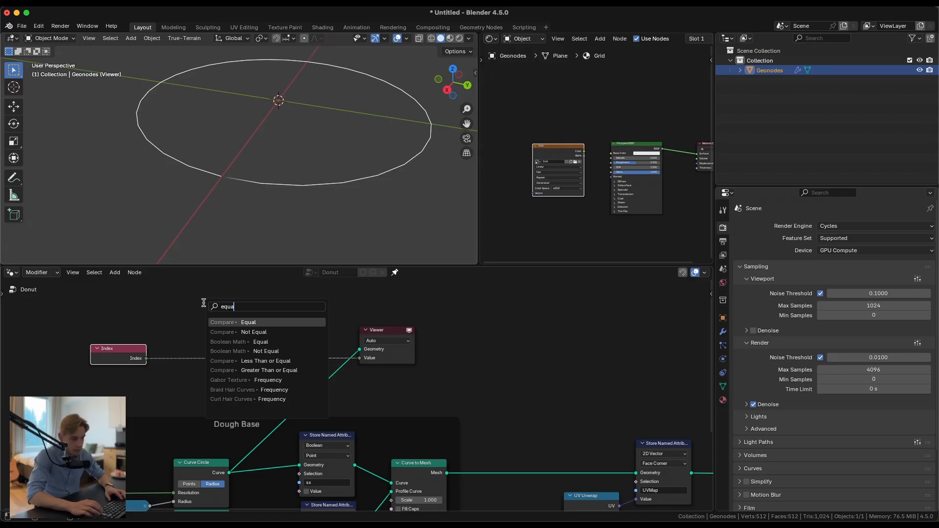
{"action": "key", "text": "Return"}
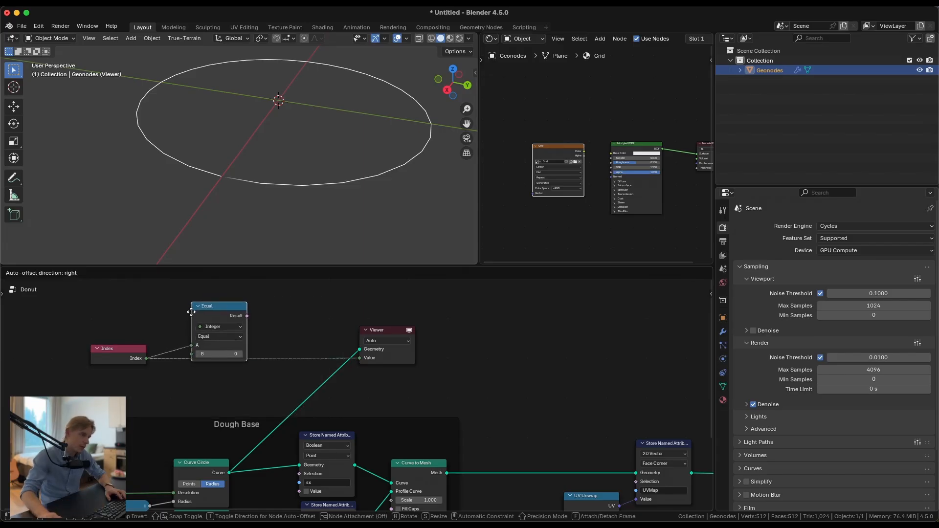
{"action": "left_click", "coordinate": [194, 298]}
{"action": "left_click", "coordinate": [252, 307], "text": "ctrl+shift"}
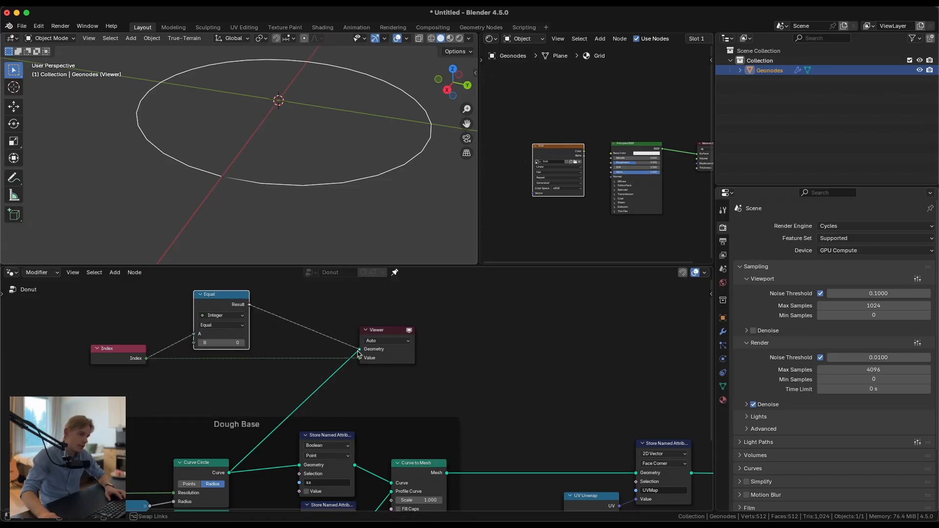
{"action": "left_click_drag", "start_coordinate": [237, 310], "coordinate": [239, 336]}
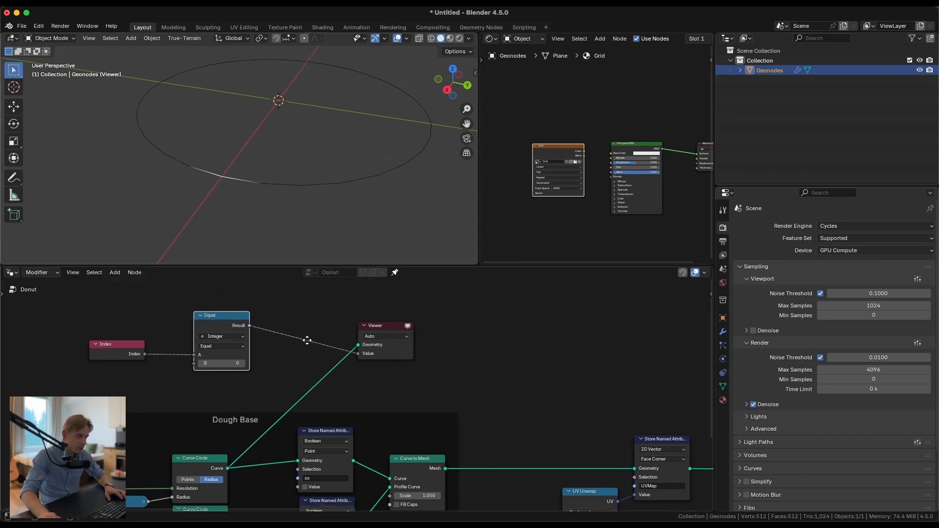
Step: Connect the Equal node's Result to the Value input of the sx Store Named Attribute node
{"action": "scroll", "coordinate": [308, 339], "scroll_direction": "down", "scroll_amount": 2}
{"action": "left_click_drag", "start_coordinate": [245, 312], "coordinate": [288, 452]}
{"action": "scroll", "coordinate": [303, 452], "scroll_direction": "down", "scroll_amount": 2}
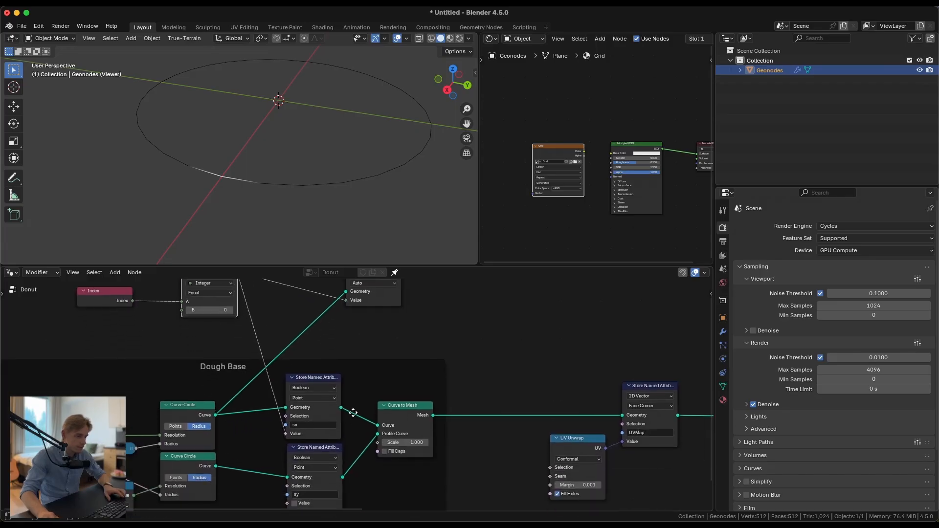
Step: Preview the Curve to Mesh output in the Viewer, cut the Viewer's link from the Equal node and reposition the Viewer above the mesh link
{"action": "scroll", "coordinate": [288, 420], "scroll_direction": "right", "scroll_amount": 8}
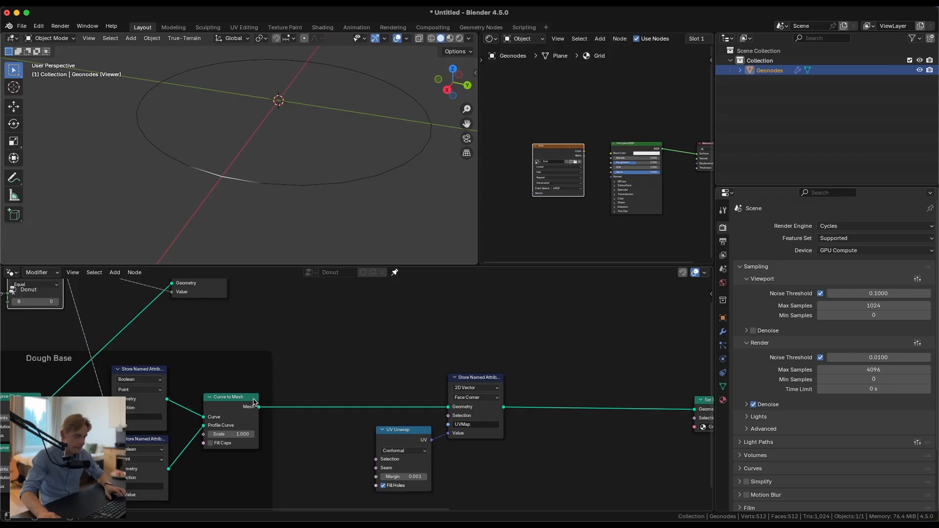
{"action": "left_click", "coordinate": [249, 403], "text": "ctrl+shift"}
{"action": "left_click_drag", "start_coordinate": [306, 356], "coordinate": [389, 338]}
{"action": "middle_click_drag", "start_coordinate": [285, 339], "coordinate": [299, 385]}
{"action": "right_click_drag", "start_coordinate": [274, 352], "coordinate": [243, 376], "text": "ctrl"}
{"action": "left_click_drag", "start_coordinate": [394, 376], "coordinate": [412, 356]}
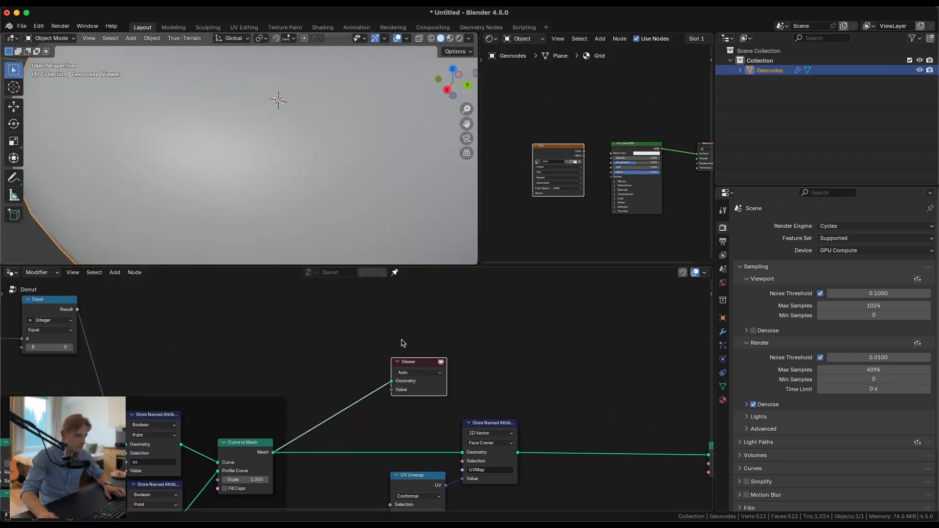
{"action": "scroll", "coordinate": [345, 372], "scroll_direction": "up", "scroll_amount": 1}
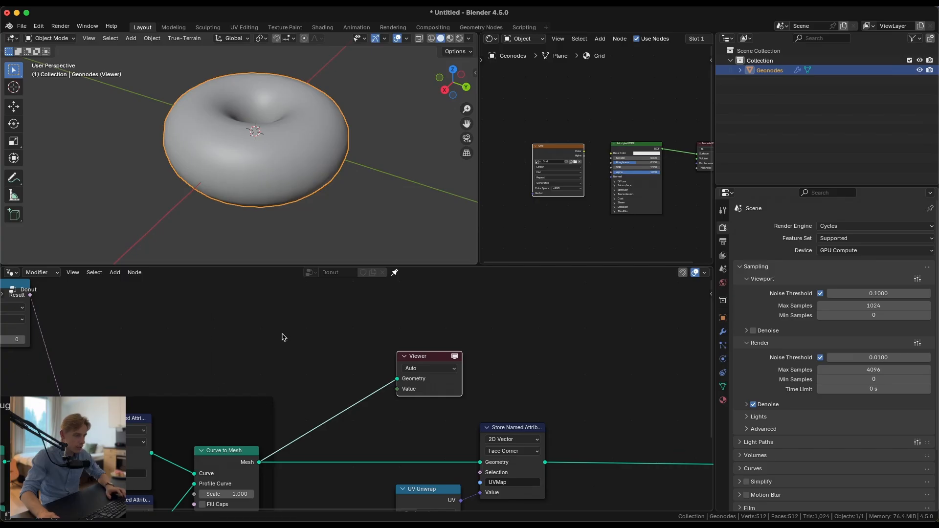
Step: Add a Named Attribute node beside the Viewer and set it to read the Boolean attribute sx
{"action": "key", "text": "shift+a"}
{"action": "left_click", "coordinate": [273, 299]}
{"action": "type", "text": "named"}
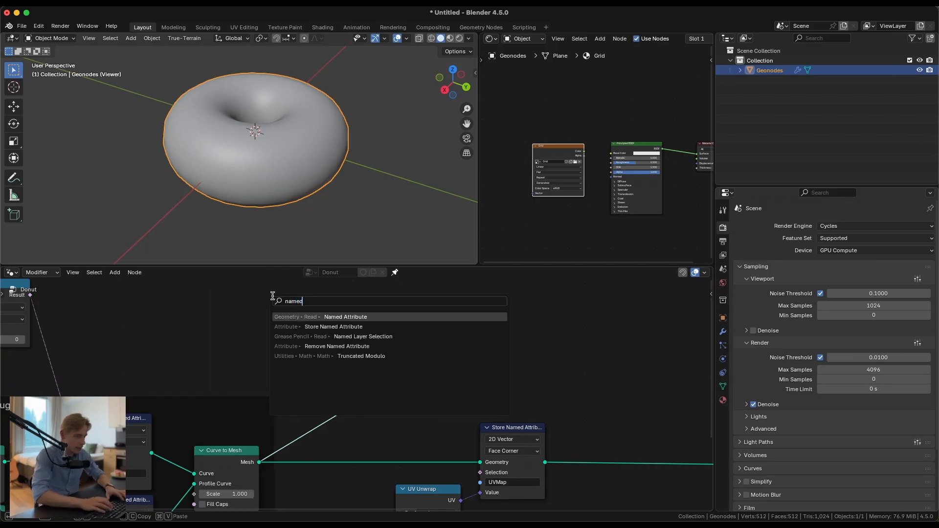
{"action": "key", "text": "Return"}
{"action": "left_click", "coordinate": [288, 316]}
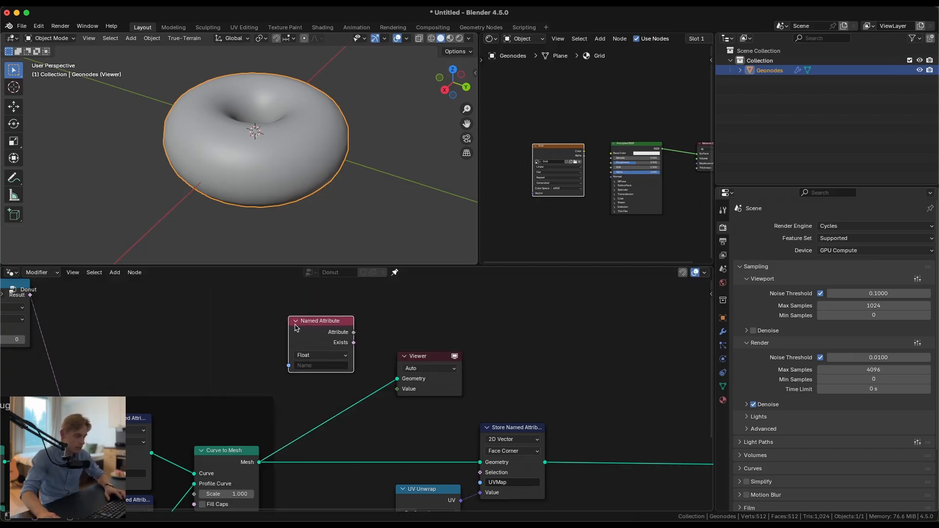
{"action": "left_click", "coordinate": [319, 365]}
{"action": "type", "text": "sx"}
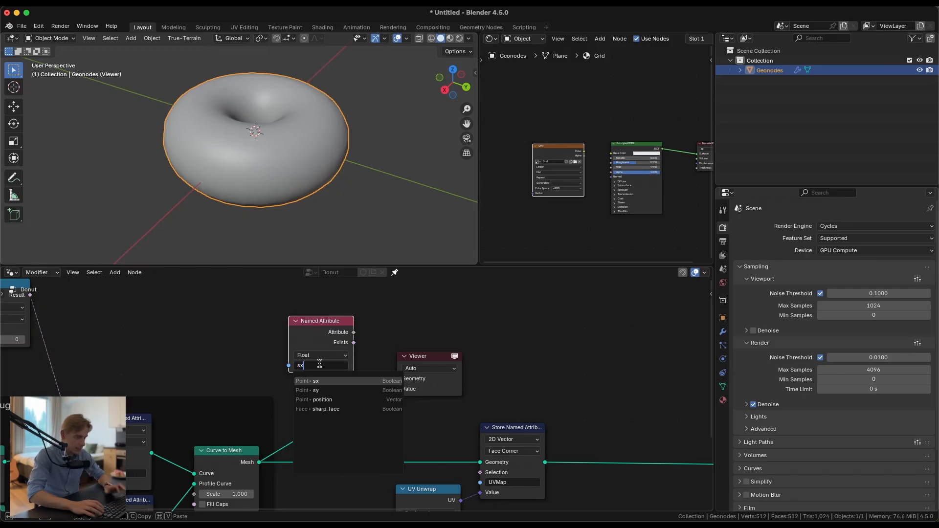
{"action": "key", "text": "Return"}
Step: Preview the sx attribute on the donut mesh through the Viewer and examine where it lies around the ring
{"action": "left_click", "coordinate": [322, 334], "text": "ctrl+shift"}
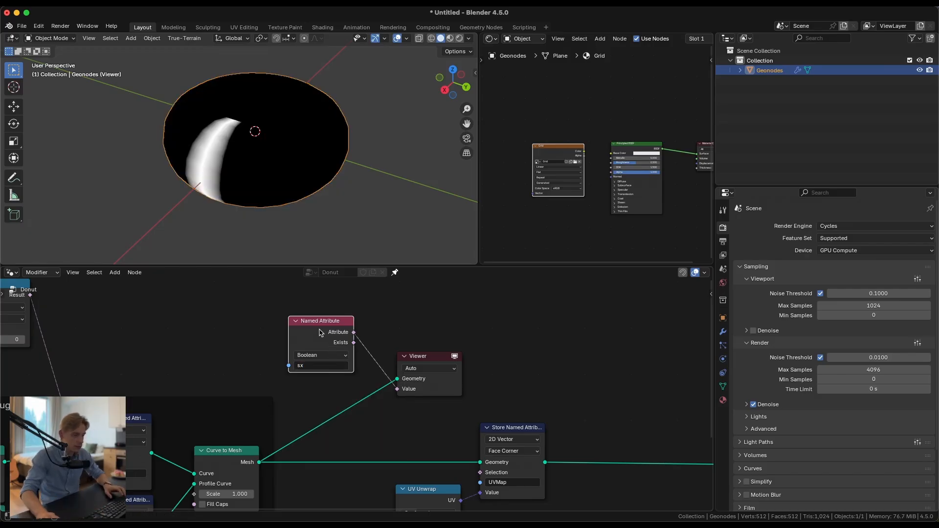
{"action": "middle_click_drag", "start_coordinate": [220, 131], "coordinate": [282, 177]}
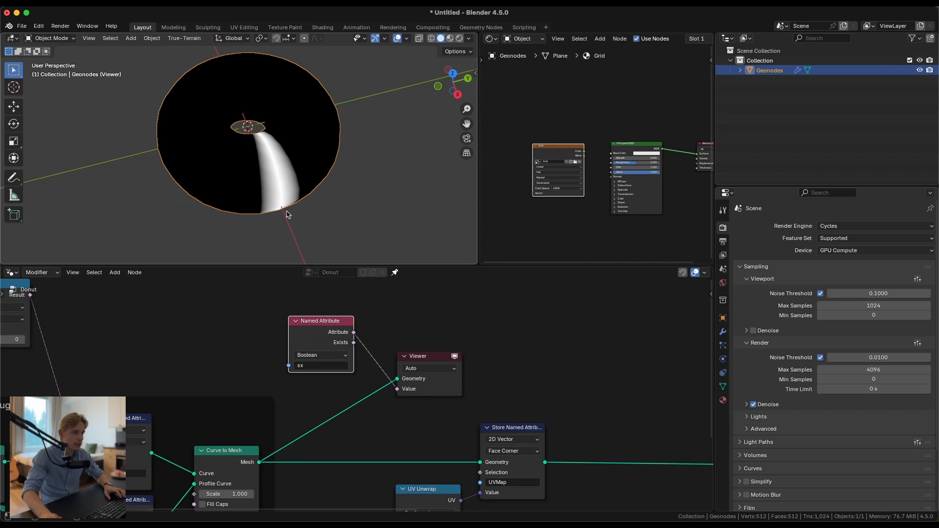
{"action": "middle_click_drag", "start_coordinate": [287, 214], "coordinate": [288, 218]}
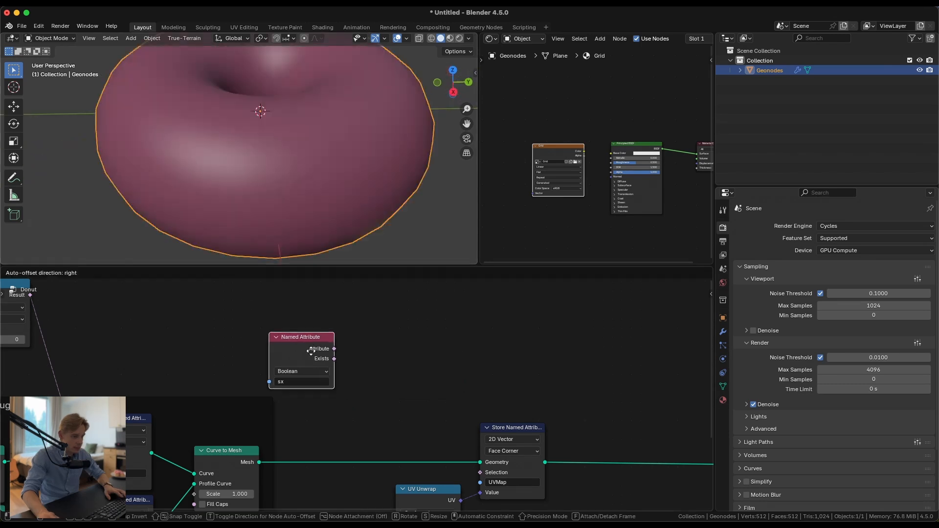
Step: Move the UV Unwrap and UVMap Store Named Attribute nodes further from Curve to Mesh, and connect the sx attribute to UV Unwrap's Seam
{"action": "left_click_drag", "start_coordinate": [312, 350], "coordinate": [327, 354]}
{"action": "middle_click_drag", "start_coordinate": [332, 362], "coordinate": [318, 305]}
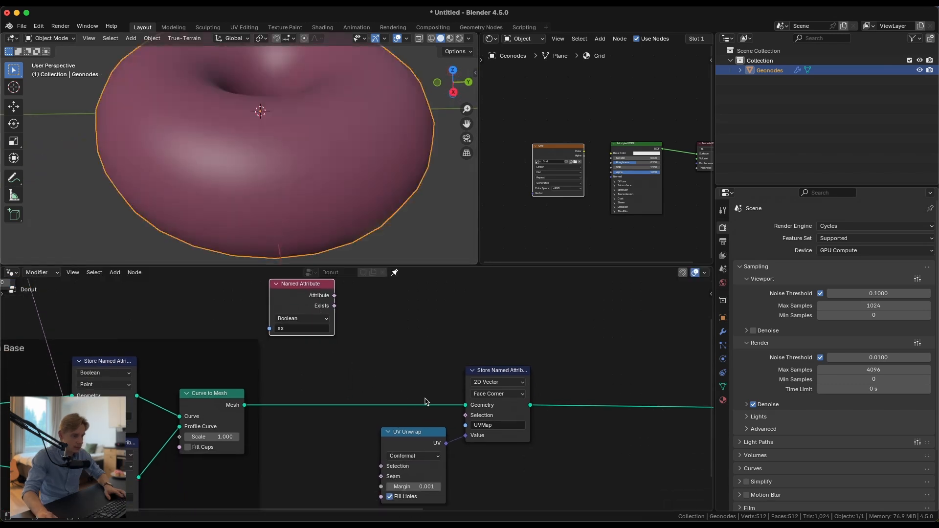
{"action": "left_click_drag", "start_coordinate": [416, 348], "coordinate": [505, 465]}
{"action": "left_click_drag", "start_coordinate": [417, 439], "coordinate": [505, 438]}
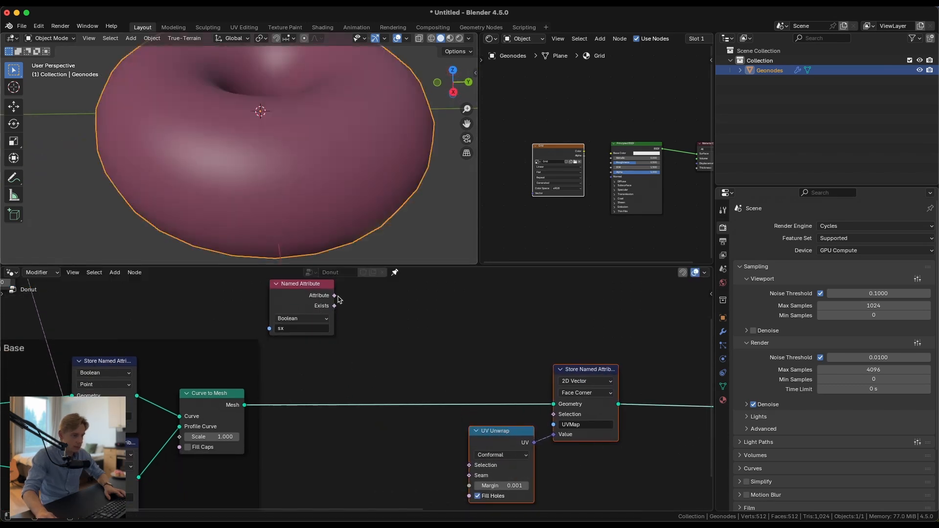
{"action": "left_click_drag", "start_coordinate": [338, 296], "coordinate": [469, 475]}
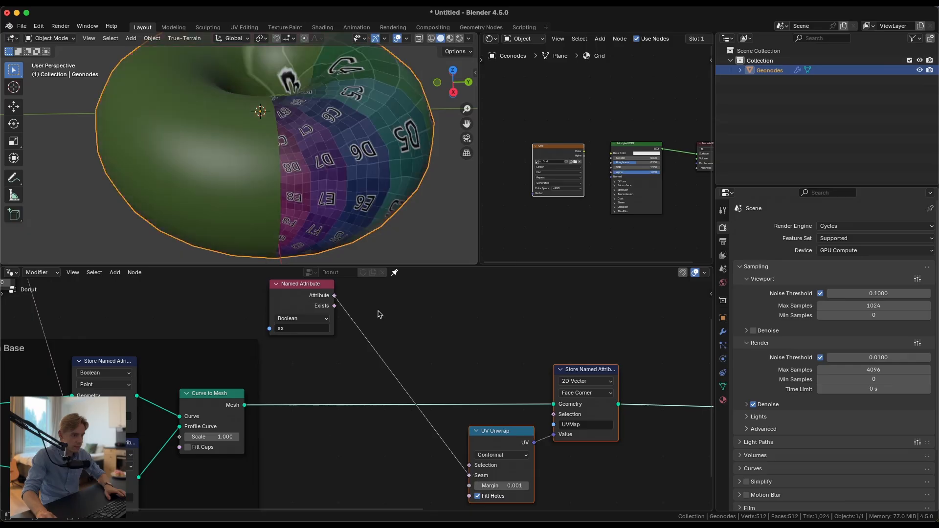
Step: Look at the donut's UV grid from above, and move the sx Named Attribute node below the mesh link, in front of UV Unwrap
{"action": "middle_click_drag", "start_coordinate": [293, 195], "coordinate": [239, 141]}
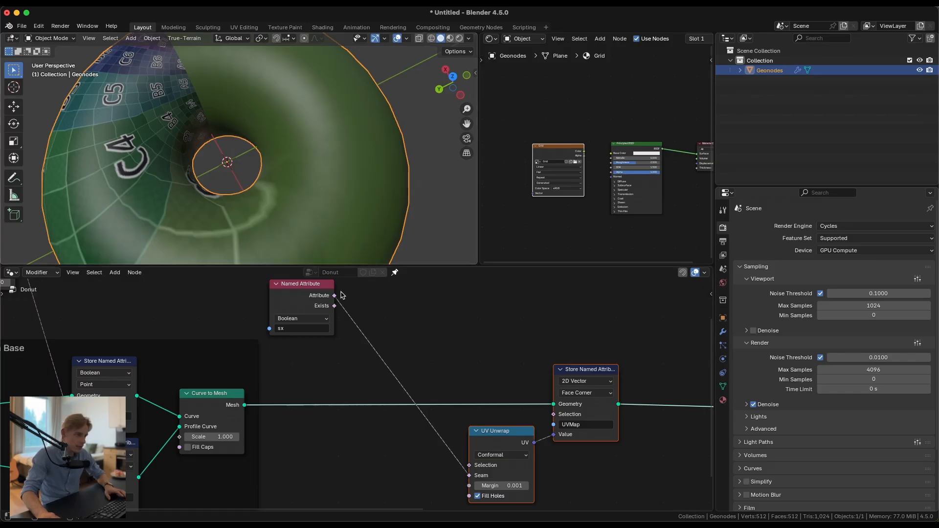
{"action": "scroll", "coordinate": [342, 295], "scroll_direction": "down", "scroll_amount": 2}
{"action": "left_click_drag", "start_coordinate": [306, 301], "coordinate": [361, 421]}
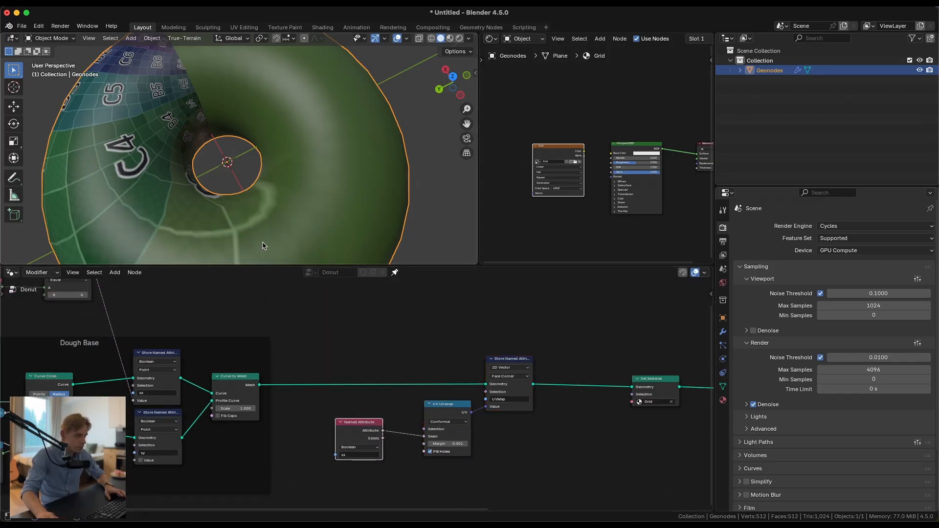
Step: Preview the minor-radius Curve Circle in the Viewer with the Equal result as its value, and examine which point it marks
{"action": "scroll", "coordinate": [263, 245], "scroll_direction": "down", "scroll_amount": 4}
{"action": "middle_click_drag", "start_coordinate": [263, 246], "coordinate": [234, 206]}
{"action": "scroll", "coordinate": [186, 384], "scroll_direction": "up", "scroll_amount": 2}
{"action": "middle_click_drag", "start_coordinate": [186, 384], "coordinate": [285, 378]}
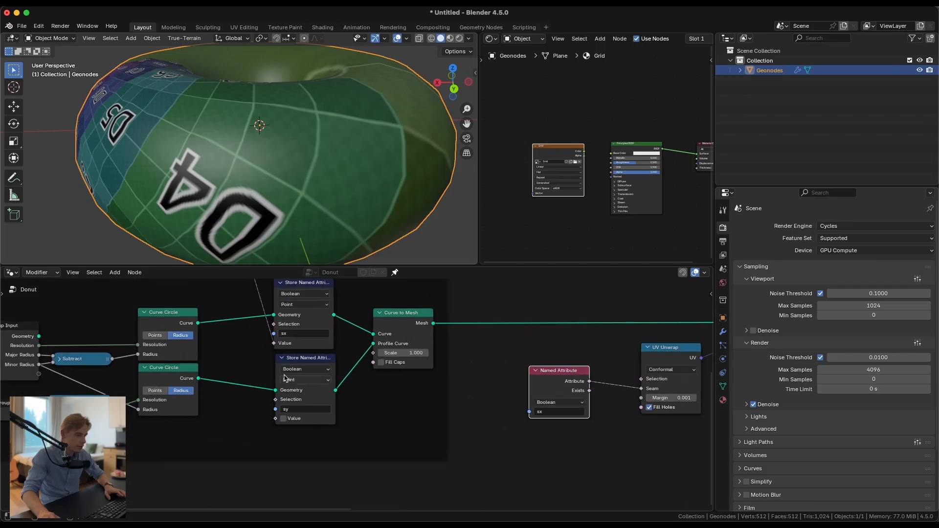
{"action": "left_click", "coordinate": [285, 377], "text": "ctrl+shift"}
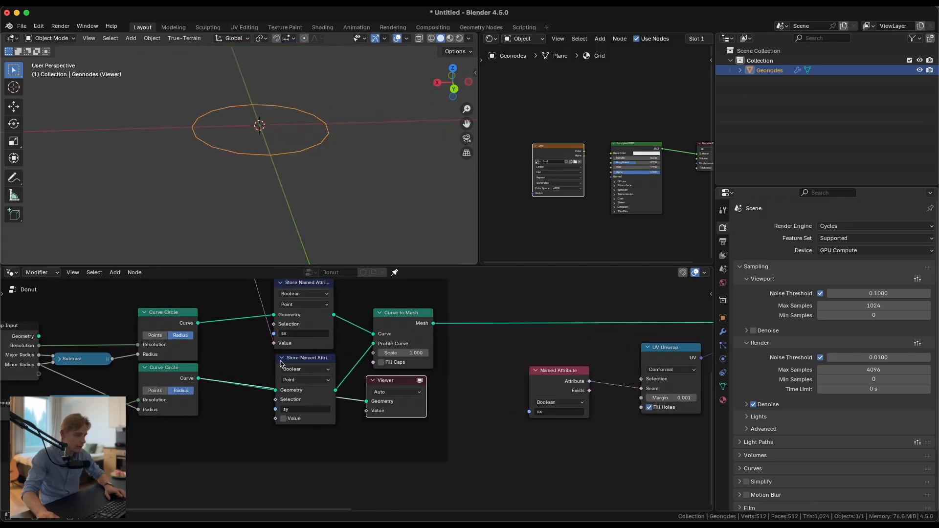
{"action": "scroll", "coordinate": [281, 363], "scroll_direction": "down", "scroll_amount": 3}
{"action": "scroll", "coordinate": [254, 354], "scroll_direction": "up", "scroll_amount": 3}
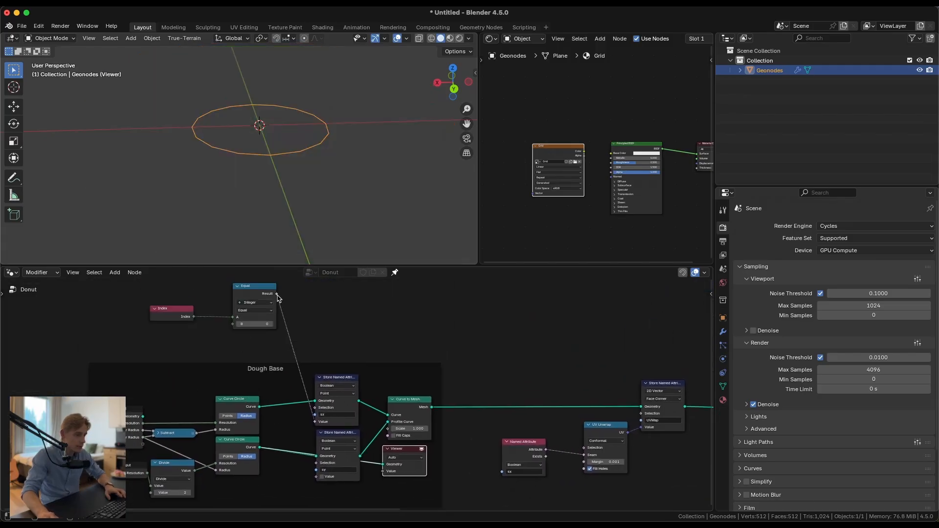
{"action": "left_click_drag", "start_coordinate": [277, 294], "coordinate": [382, 470]}
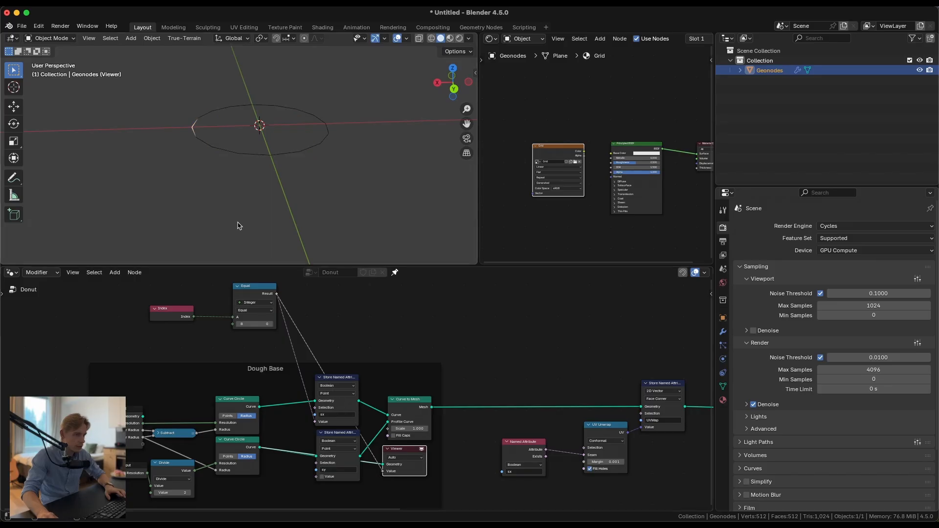
{"action": "middle_click_drag", "start_coordinate": [239, 225], "coordinate": [243, 160]}
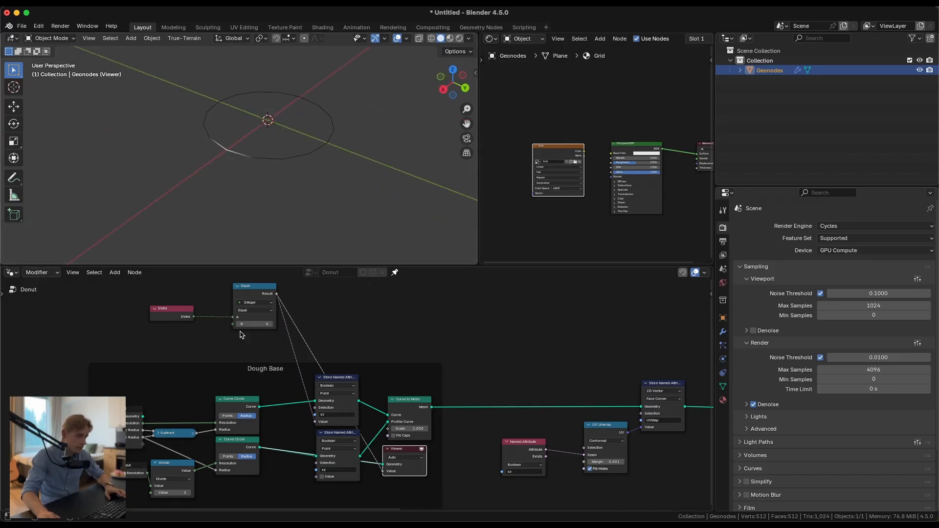
Step: Connect the Equal node's Result to the Value of the Store Named Attribute node that writes sy
{"action": "left_click_drag", "start_coordinate": [248, 294], "coordinate": [316, 460]}
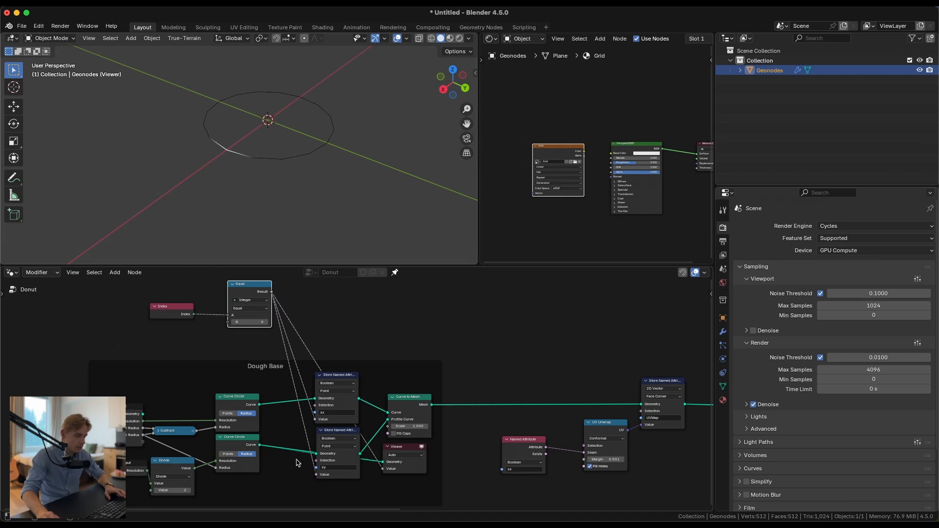
{"action": "middle_click_drag", "start_coordinate": [454, 416], "coordinate": [321, 403]}
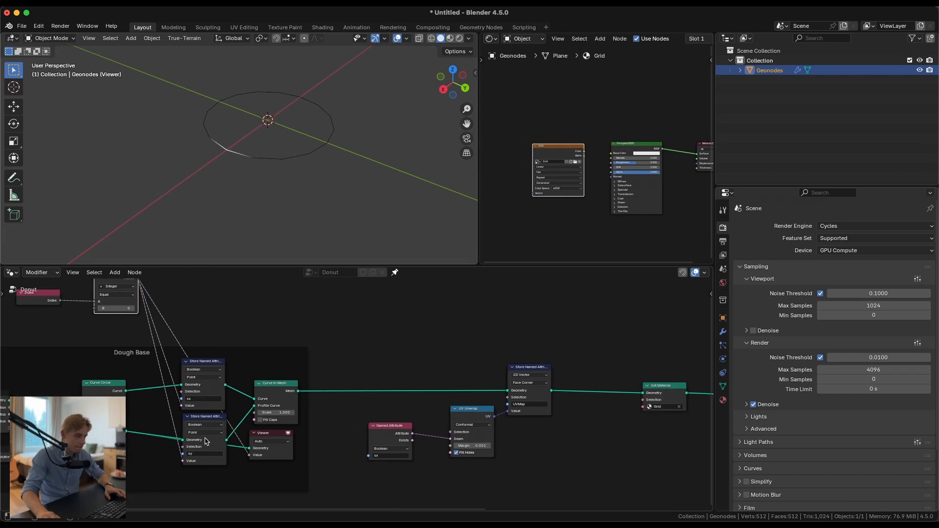
{"action": "scroll", "coordinate": [205, 441], "scroll_direction": "up", "scroll_amount": 4}
{"action": "mouse_move", "coordinate": [348, 346]}
{"action": "left_mouse_down"}
{"action": "mouse_move", "coordinate": [342, 342]}
{"action": "mouse_move", "coordinate": [340, 355]}
{"action": "left_mouse_up"}
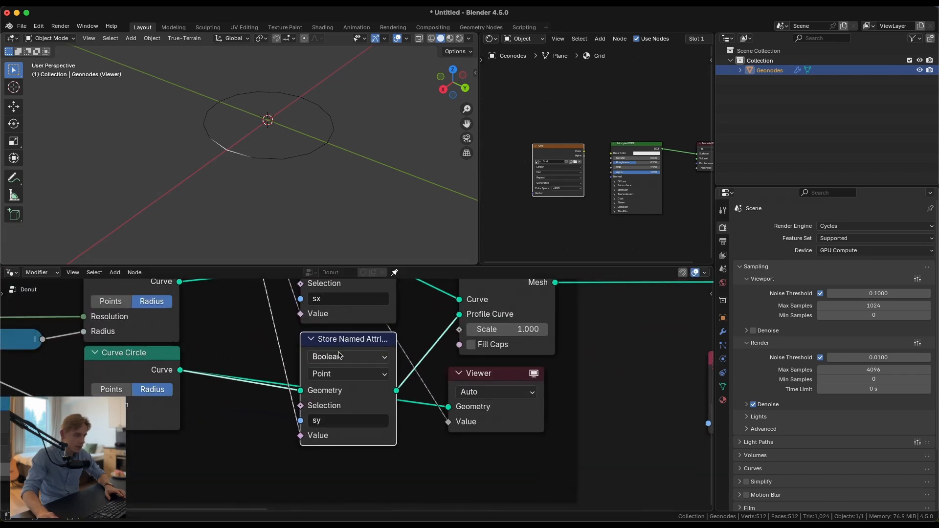
{"action": "scroll", "coordinate": [339, 355], "scroll_direction": "down", "scroll_amount": 2}
{"action": "middle_click_drag", "start_coordinate": [337, 364], "coordinate": [339, 407]}
{"action": "left_click", "coordinate": [229, 442]}
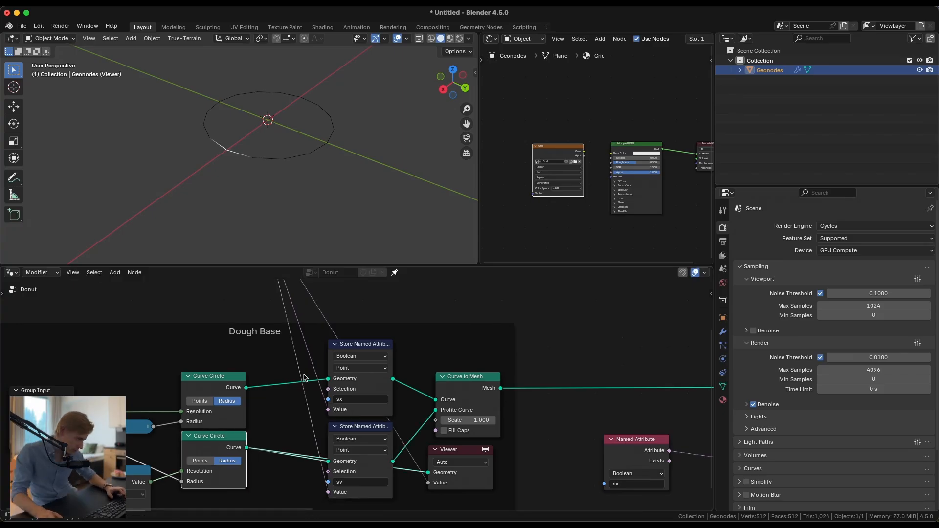
Step: Preview the Curve to Mesh output in the Viewer and place the Viewer above the mesh link, outside the Dough Base frame
{"action": "middle_click_drag", "start_coordinate": [495, 389], "coordinate": [398, 383]}
{"action": "left_click", "coordinate": [399, 383], "text": "ctrl+shift"}
{"action": "left_click_drag", "start_coordinate": [459, 331], "coordinate": [558, 333]}
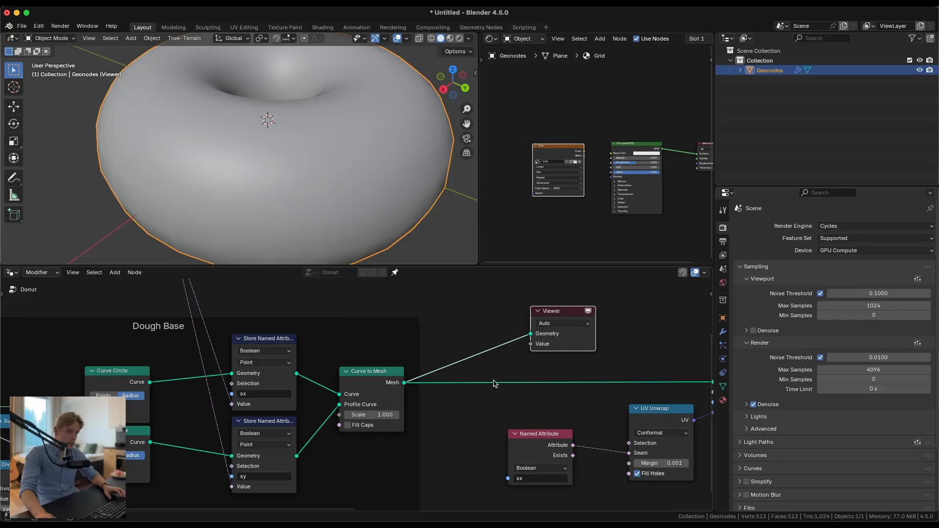
Step: Duplicate the sx Named Attribute node, place the copy near the Viewer and set its attribute name to sy
{"action": "left_click", "coordinate": [541, 435]}
{"action": "middle_click_drag", "start_coordinate": [540, 435], "coordinate": [538, 459]}
{"action": "key", "text": "shift+d"}
{"action": "left_click", "coordinate": [468, 300]}
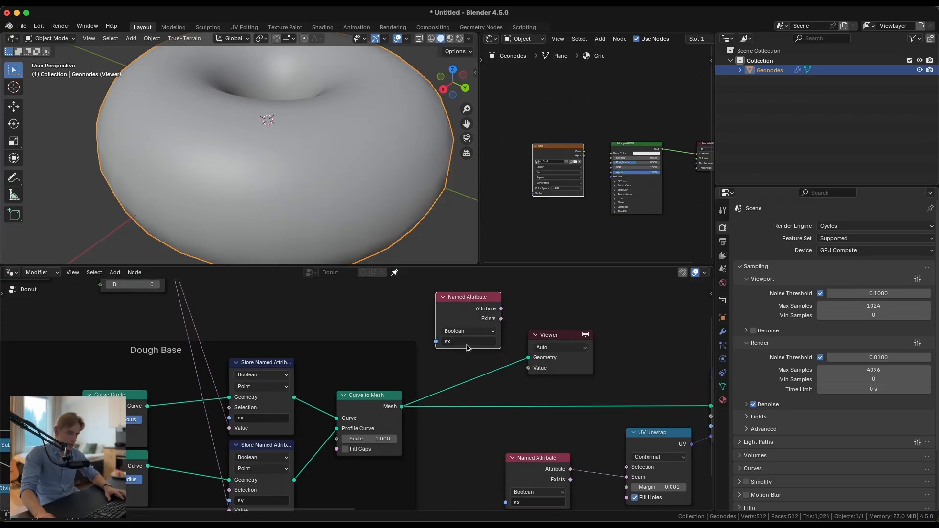
{"action": "left_click", "coordinate": [468, 342]}
{"action": "left_click", "coordinate": [478, 358]}
{"action": "left_click_drag", "start_coordinate": [468, 302], "coordinate": [466, 300]}
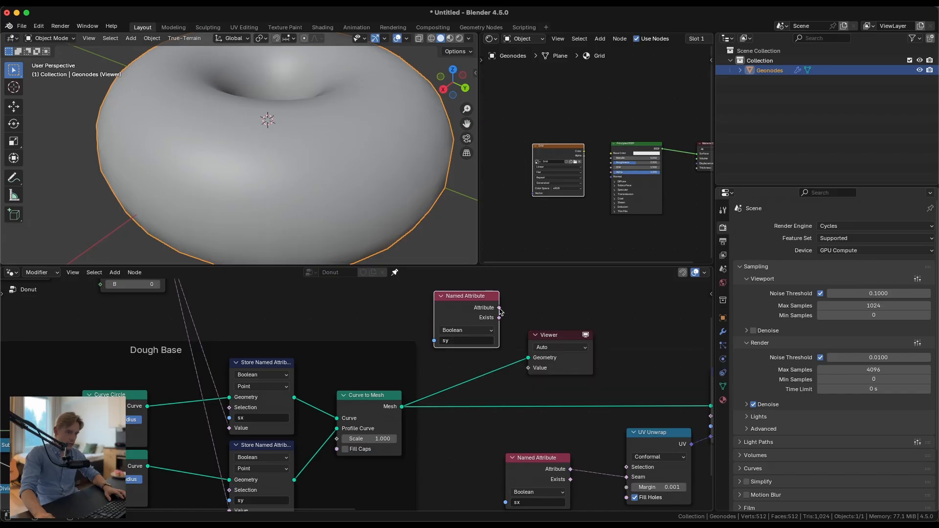
Step: Preview the sy attribute on the donut mesh through the Viewer and examine where it lies
{"action": "left_click_drag", "start_coordinate": [511, 371], "coordinate": [525, 370]}
{"action": "scroll", "coordinate": [241, 189], "scroll_direction": "down", "scroll_amount": 4}
{"action": "mouse_move", "coordinate": [241, 189]}
{"action": "middle_mouse_down"}
{"action": "mouse_move", "coordinate": [305, 148]}
{"action": "mouse_move", "coordinate": [268, 150]}
{"action": "mouse_move", "coordinate": [243, 233]}
{"action": "mouse_move", "coordinate": [250, 126]}
{"action": "middle_mouse_up"}
Step: Duplicate the Equal node below the original, feed Index into its A, and connect its Result to the sy Store Named Attribute's Value
{"action": "middle_click_drag", "start_coordinate": [223, 311], "coordinate": [356, 400]}
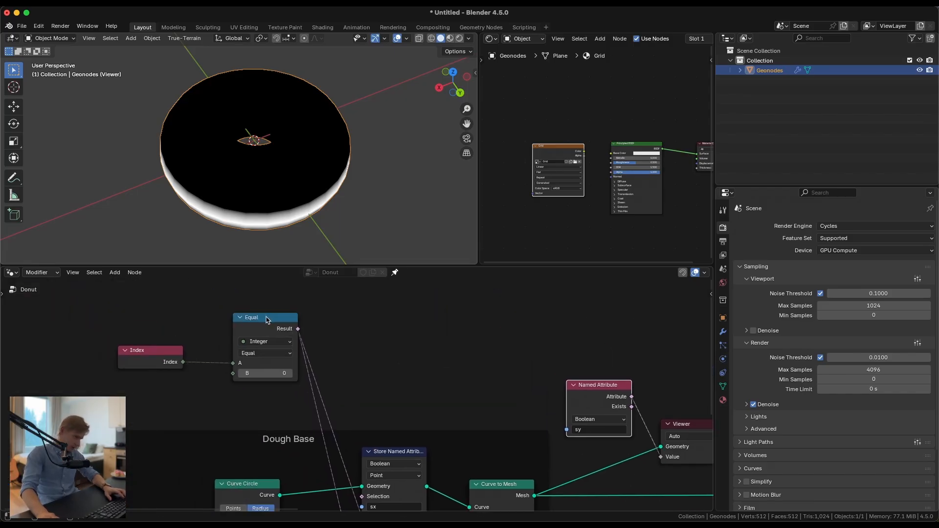
{"action": "left_click_drag", "start_coordinate": [268, 320], "coordinate": [267, 276]}
{"action": "key", "text": "shift+d"}
{"action": "left_click", "coordinate": [264, 377]}
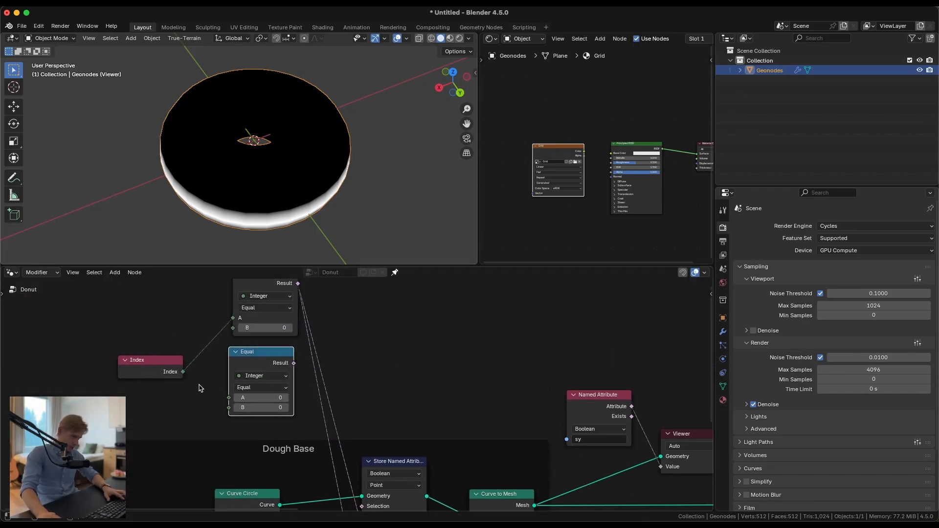
{"action": "left_click_drag", "start_coordinate": [182, 371], "coordinate": [230, 399]}
{"action": "scroll", "coordinate": [293, 337], "scroll_direction": "down", "scroll_amount": 2}
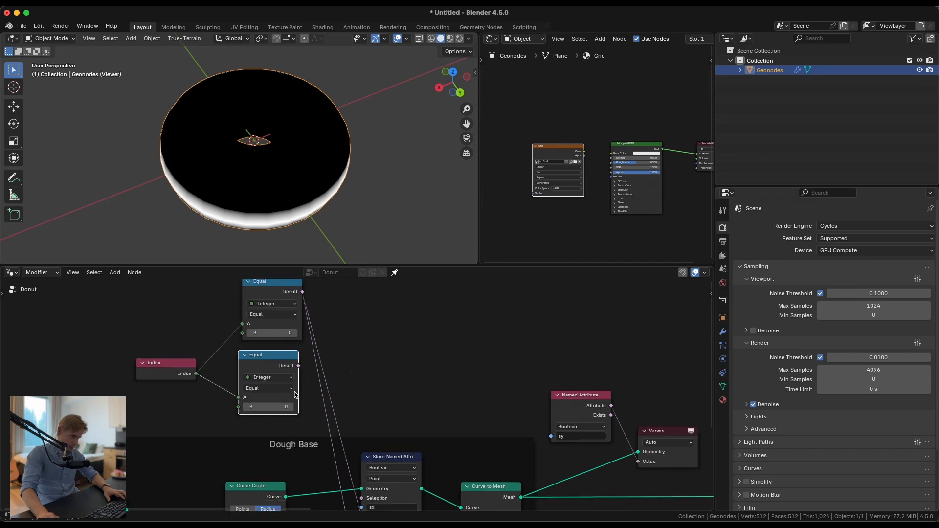
{"action": "left_click_drag", "start_coordinate": [285, 320], "coordinate": [337, 458]}
Step: Set the duplicated Equal node's B to 8, checking the sy preview around the donut's hole, and nudge the node slightly
{"action": "scroll", "coordinate": [266, 381], "scroll_direction": "up", "scroll_amount": 3}
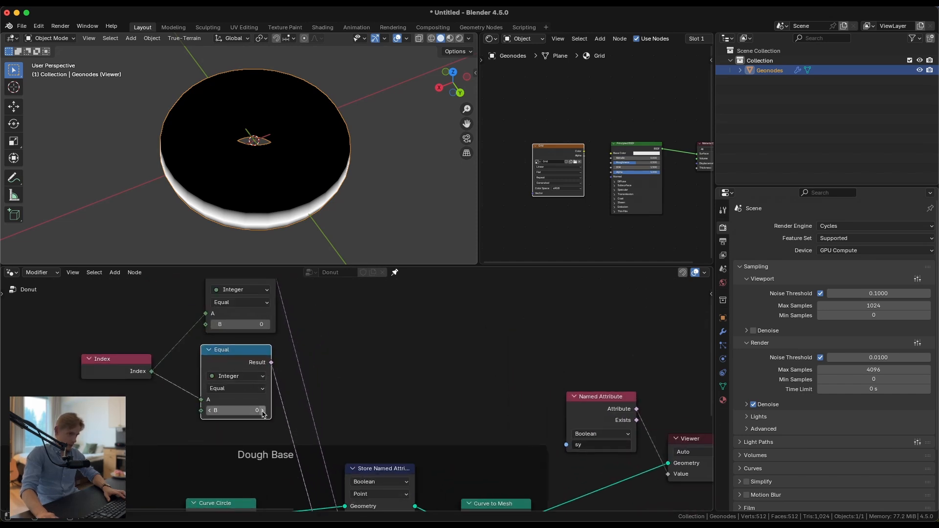
{"action": "left_click", "coordinate": [263, 414]}
{"action": "left_click", "coordinate": [263, 414]}
{"action": "middle_click_drag", "start_coordinate": [304, 170], "coordinate": [304, 245]}
{"action": "scroll", "coordinate": [307, 219], "scroll_direction": "up", "scroll_amount": 4}
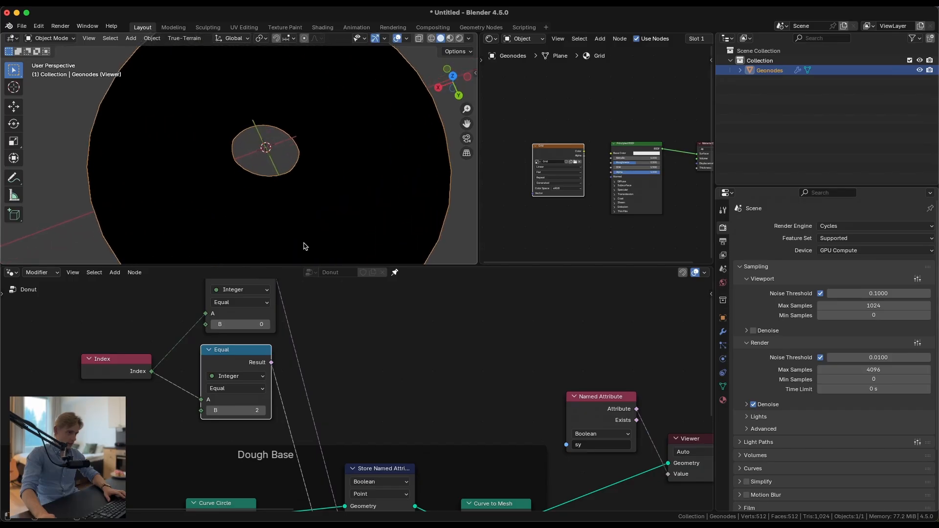
{"action": "left_click", "coordinate": [263, 411]}
{"action": "left_click", "coordinate": [263, 410]}
{"action": "left_click", "coordinate": [264, 410]}
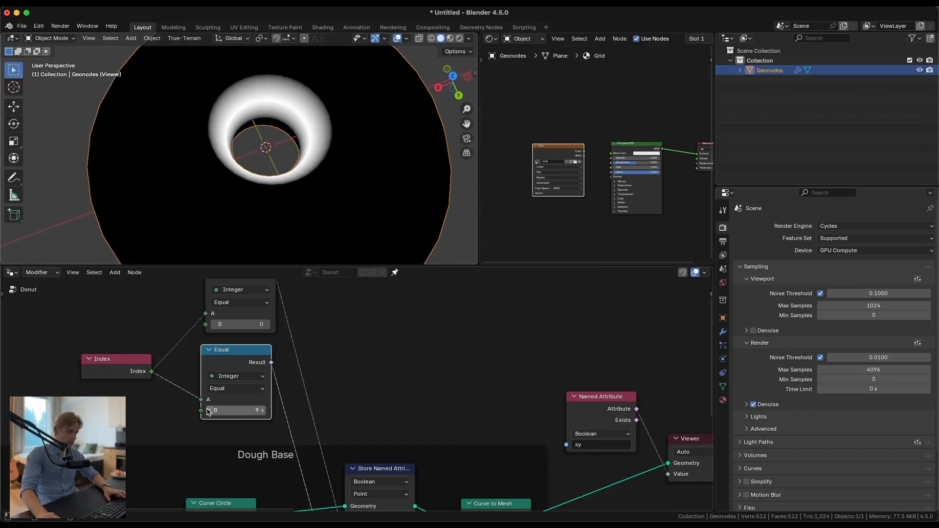
{"action": "left_click", "coordinate": [207, 411]}
{"action": "mouse_move", "coordinate": [283, 191]}
{"action": "middle_mouse_down"}
{"action": "mouse_move", "coordinate": [295, 161]}
{"action": "mouse_move", "coordinate": [299, 182]}
{"action": "middle_mouse_up"}
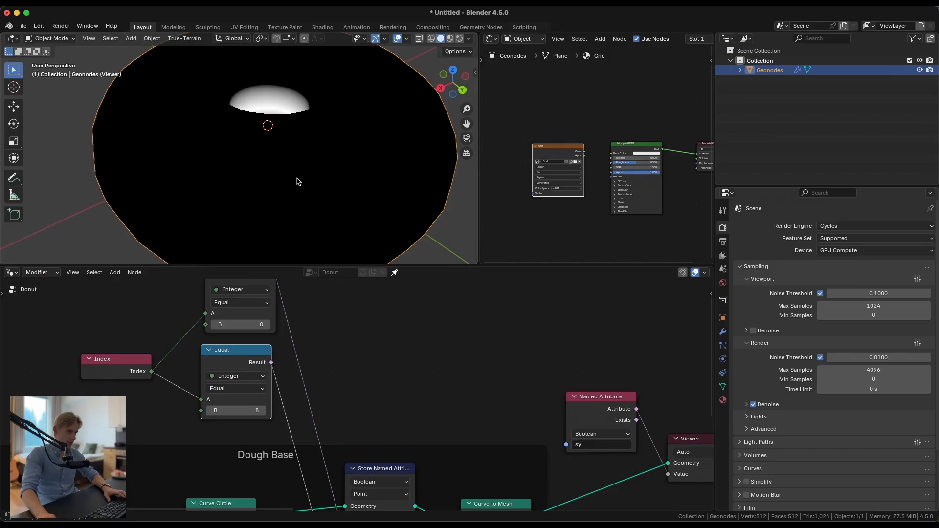
{"action": "middle_click_drag", "start_coordinate": [216, 401], "coordinate": [247, 353]}
{"action": "scroll", "coordinate": [294, 360], "scroll_direction": "down", "scroll_amount": 4}
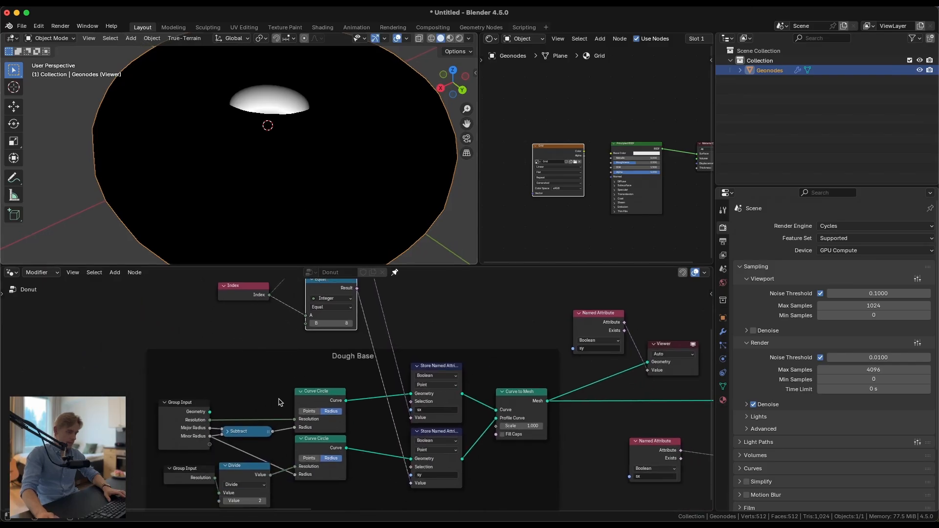
{"action": "middle_click_drag", "start_coordinate": [279, 397], "coordinate": [282, 421]}
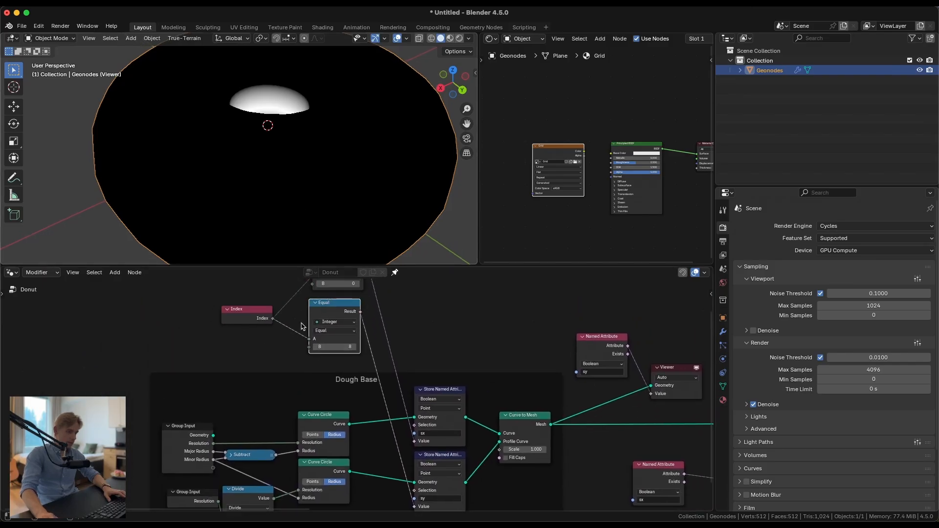
{"action": "left_click_drag", "start_coordinate": [324, 312], "coordinate": [329, 313]}
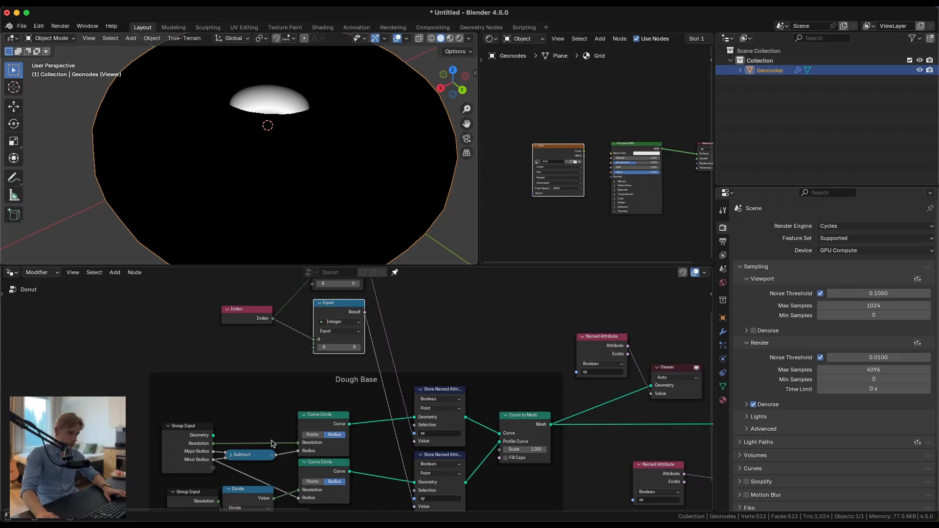
Step: Set the Donut modifier's Resolution to 64 and examine the sy seam on the donut's underside
{"action": "left_click", "coordinate": [721, 333]}
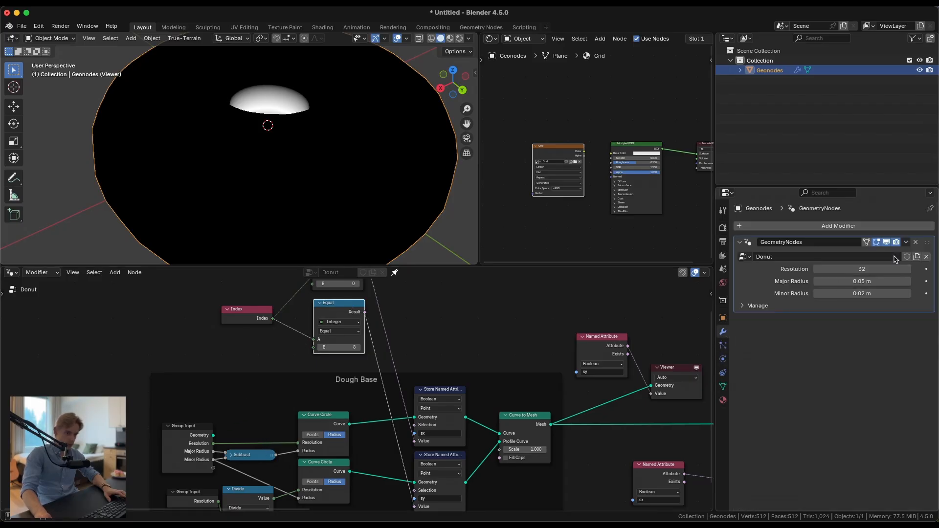
{"action": "left_click", "coordinate": [908, 271]}
{"action": "left_click", "coordinate": [908, 271]}
{"action": "left_click", "coordinate": [907, 271]}
{"action": "left_click", "coordinate": [908, 271]}
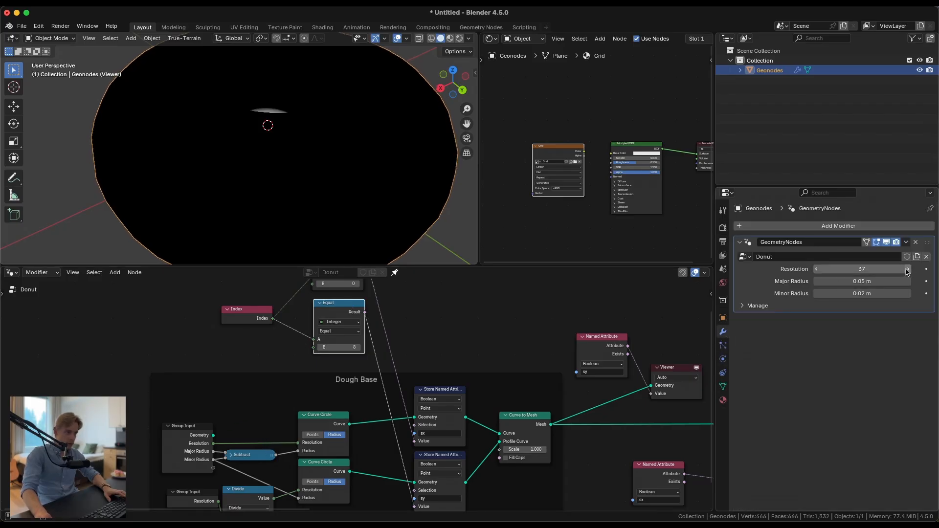
{"action": "left_click", "coordinate": [845, 269]}
{"action": "type", "text": "64"}
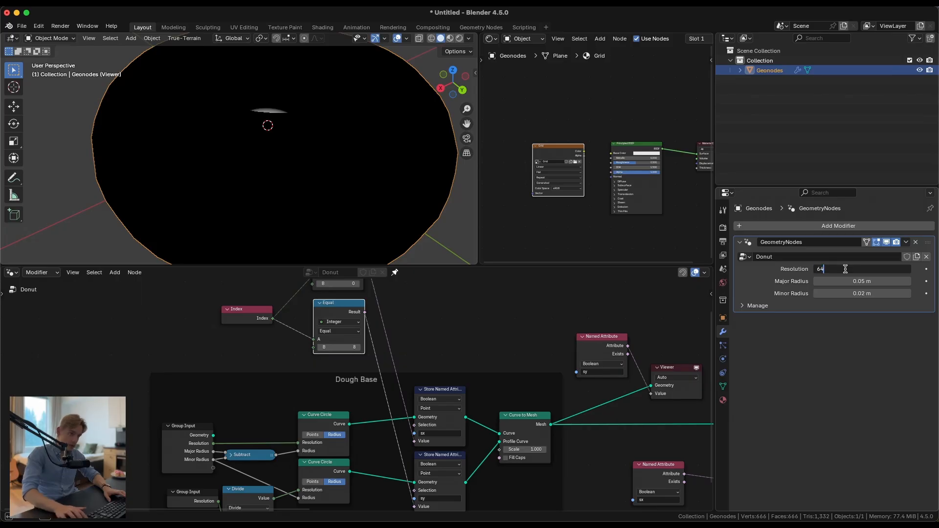
{"action": "key", "text": "Return"}
{"action": "middle_click_drag", "start_coordinate": [273, 127], "coordinate": [223, 82]}
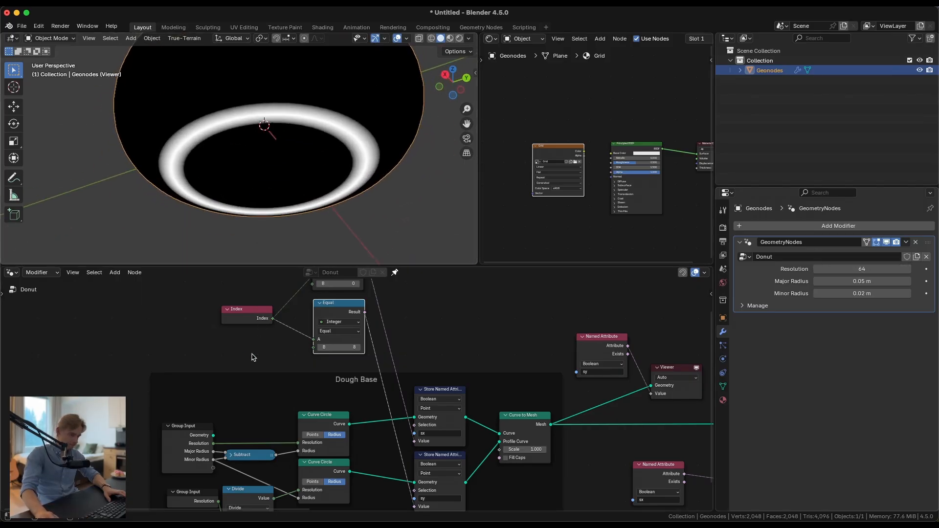
Step: Add a Group Input node ahead of the Index node, outside the Dough Base frame
{"action": "middle_click_drag", "start_coordinate": [216, 394], "coordinate": [243, 333]}
{"action": "scroll", "coordinate": [251, 344], "scroll_direction": "up", "scroll_amount": 2}
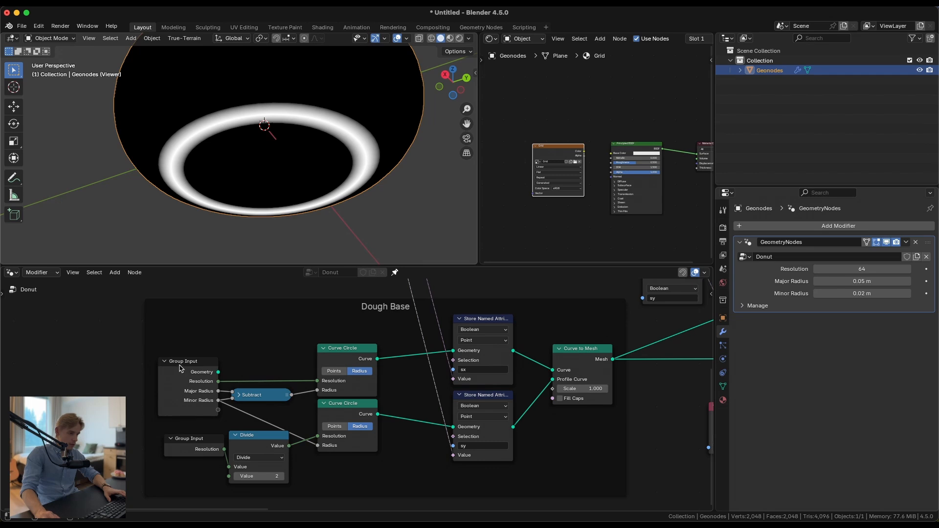
{"action": "scroll", "coordinate": [186, 375], "scroll_direction": "up", "scroll_amount": 5}
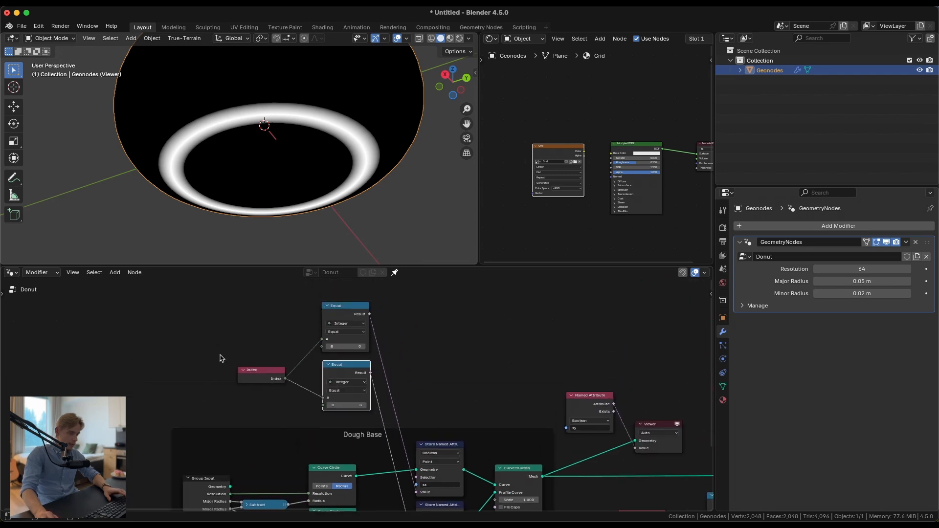
{"action": "key", "text": "shift+a"}
{"action": "left_click", "coordinate": [166, 300]}
{"action": "type", "text": "g"}
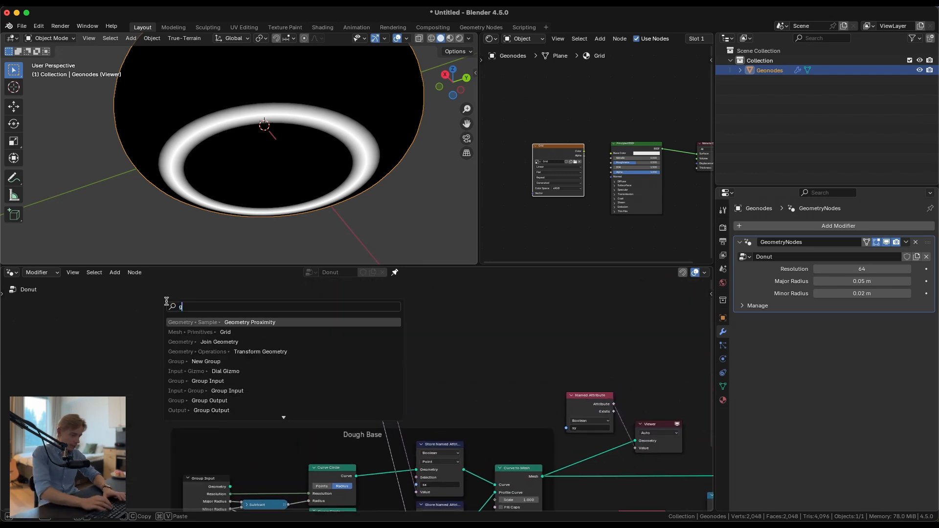
{"action": "type", "text": "roup"}
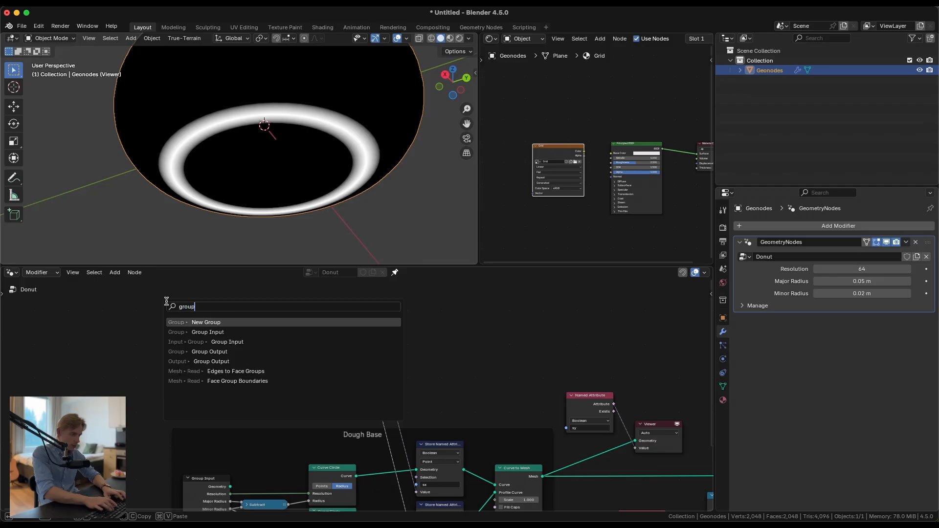
{"action": "key", "text": "Down"}
{"action": "key", "text": "Return"}
{"action": "left_click", "coordinate": [92, 315]}
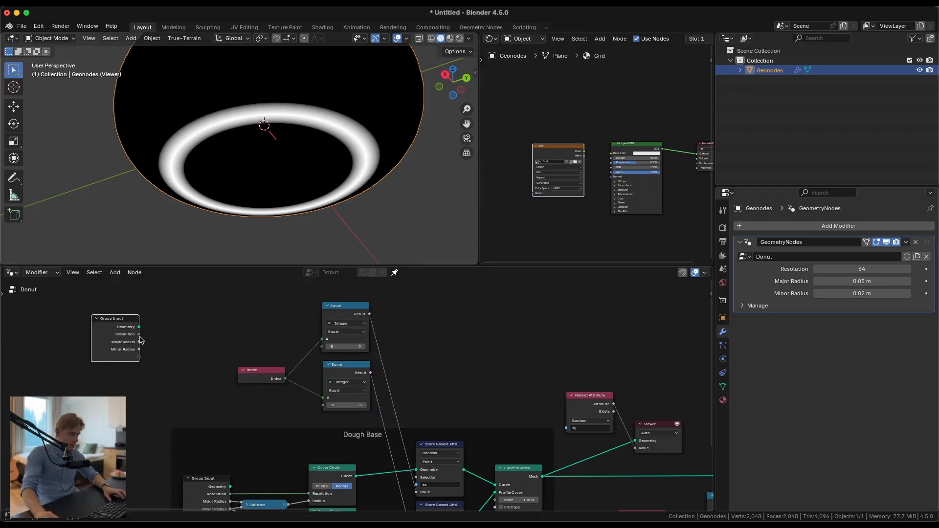
Step: Add an Integer Math node fed by the Group Input's Resolution and place it beside the Group Input node
{"action": "key", "text": "shift+a"}
{"action": "left_click", "coordinate": [213, 336]}
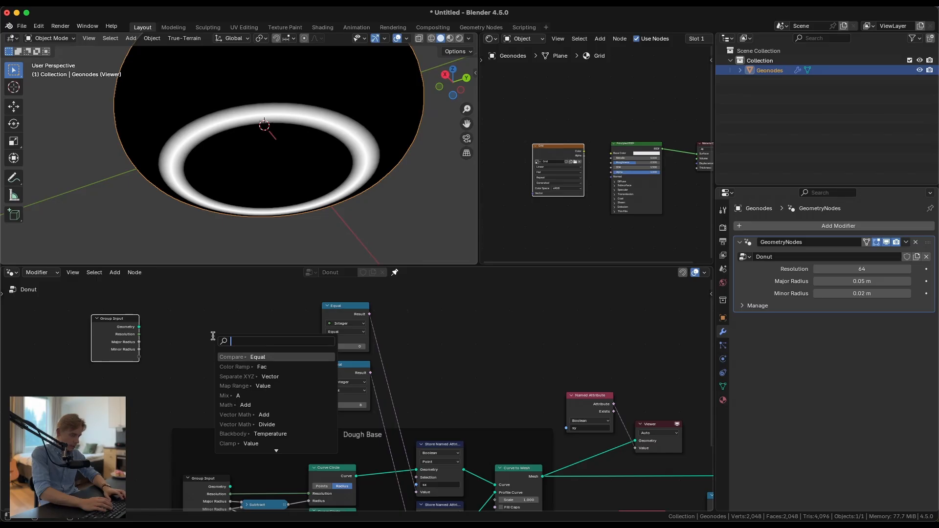
{"action": "type", "text": "inte"}
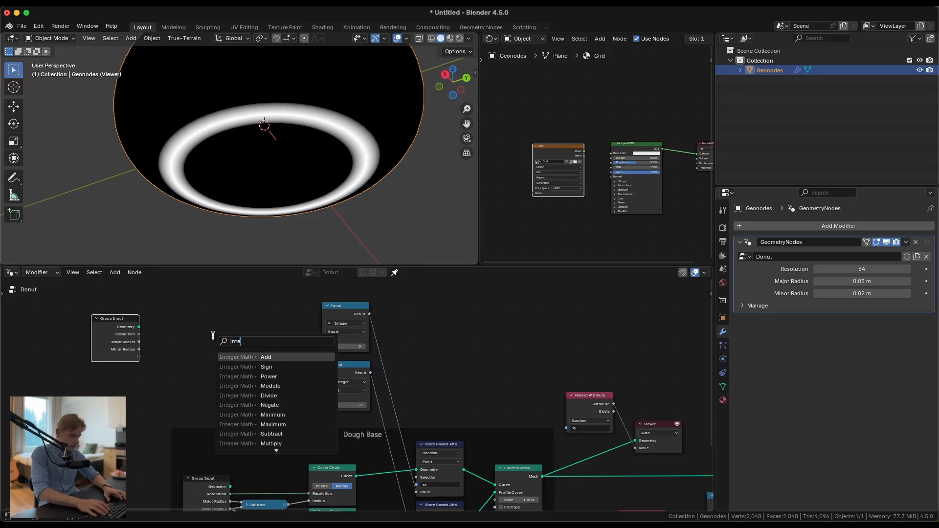
{"action": "type", "text": "ger math"}
{"action": "key", "text": "Return"}
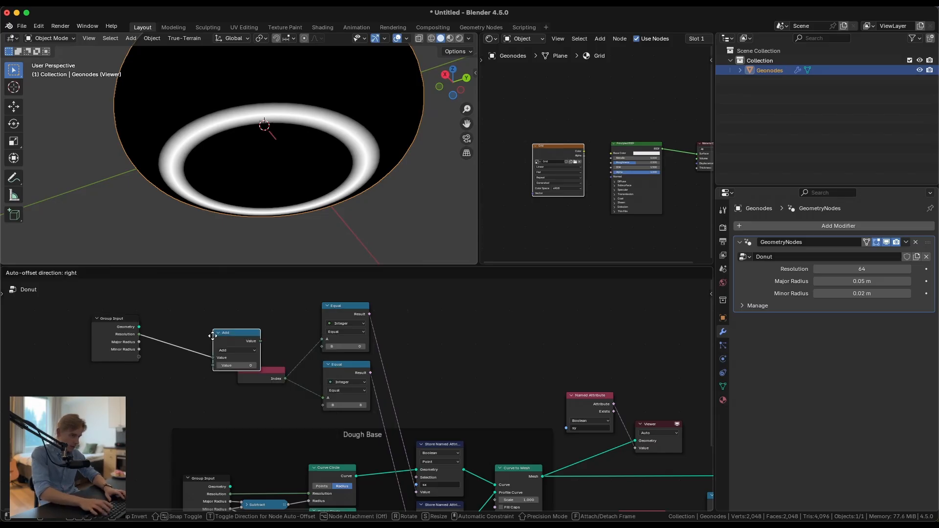
{"action": "left_click", "coordinate": [169, 321]}
Step: Make the Integer Math node divide by 4 and feed its value into B of the lower Equal node
{"action": "left_click", "coordinate": [201, 337]}
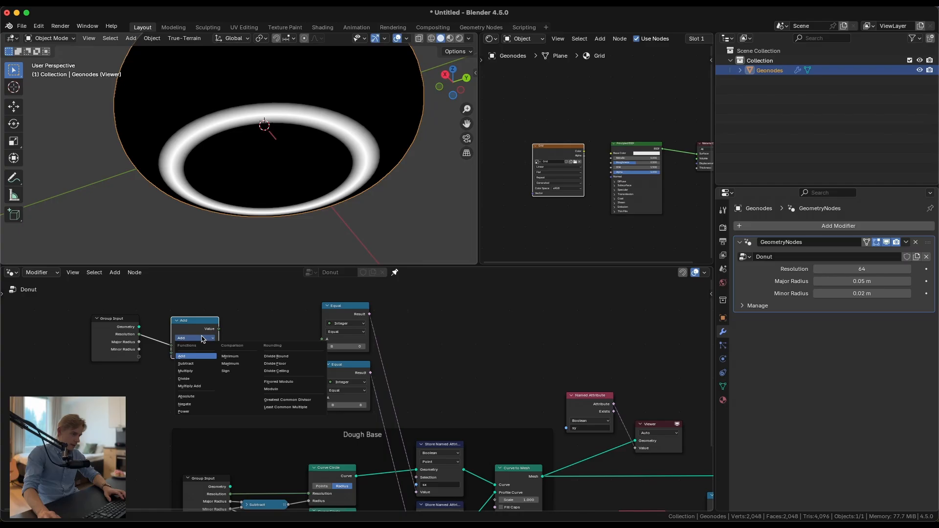
{"action": "left_click", "coordinate": [183, 379]}
{"action": "type", "text": "4"}
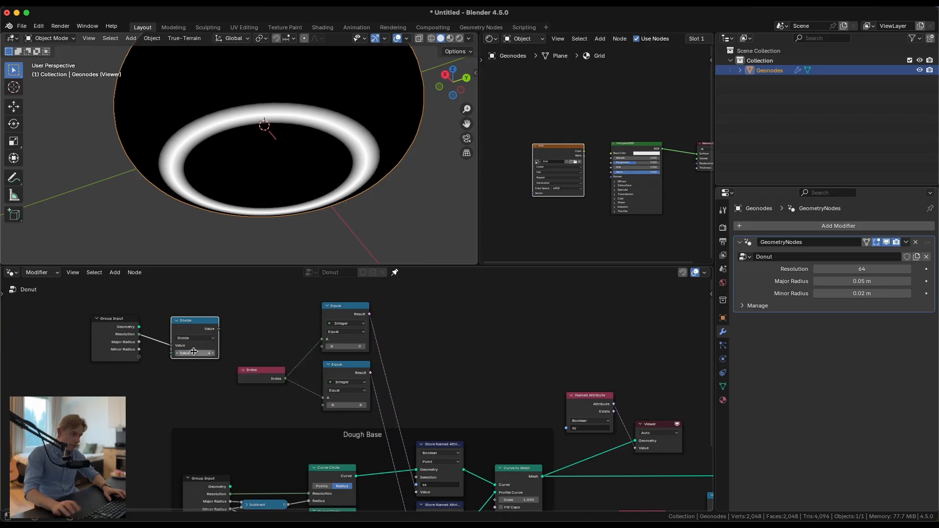
{"action": "key", "text": "Return"}
{"action": "left_click_drag", "start_coordinate": [327, 410], "coordinate": [327, 410]}
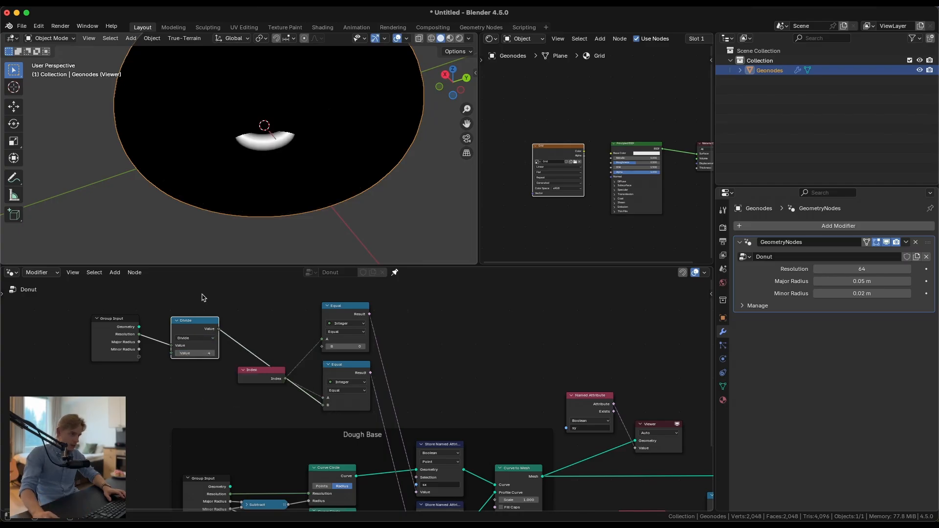
{"action": "middle_click_drag", "start_coordinate": [273, 176], "coordinate": [293, 50]}
Step: Set the Donut modifier's Resolution to 32
{"action": "middle_click_drag", "start_coordinate": [348, 390], "coordinate": [364, 257]}
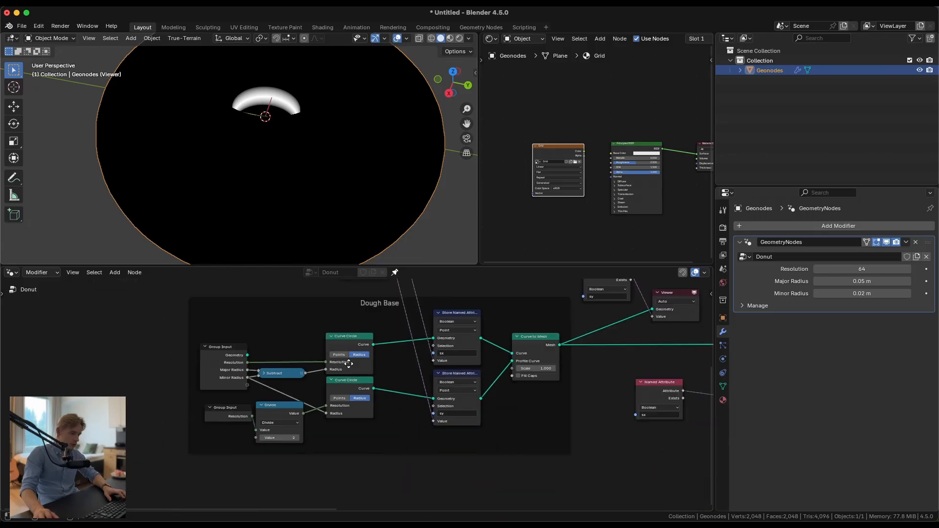
{"action": "scroll", "coordinate": [343, 424], "scroll_direction": "up", "scroll_amount": 3}
{"action": "left_click_drag", "start_coordinate": [263, 405], "coordinate": [268, 403]}
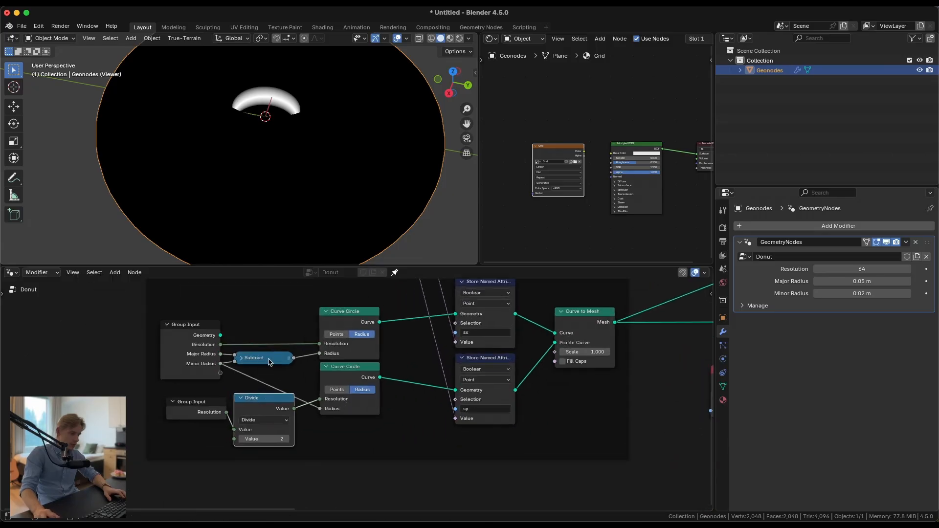
{"action": "scroll", "coordinate": [268, 338], "scroll_direction": "down", "scroll_amount": 4}
{"action": "middle_click_drag", "start_coordinate": [264, 296], "coordinate": [311, 430]}
{"action": "mouse_move", "coordinate": [861, 269]}
{"action": "left_mouse_down"}
{"action": "mouse_move", "coordinate": [831, 268]}
{"action": "mouse_move", "coordinate": [890, 269]}
{"action": "mouse_move", "coordinate": [828, 269]}
{"action": "mouse_move", "coordinate": [855, 273]}
{"action": "left_mouse_up"}
{"action": "left_click", "coordinate": [825, 269]}
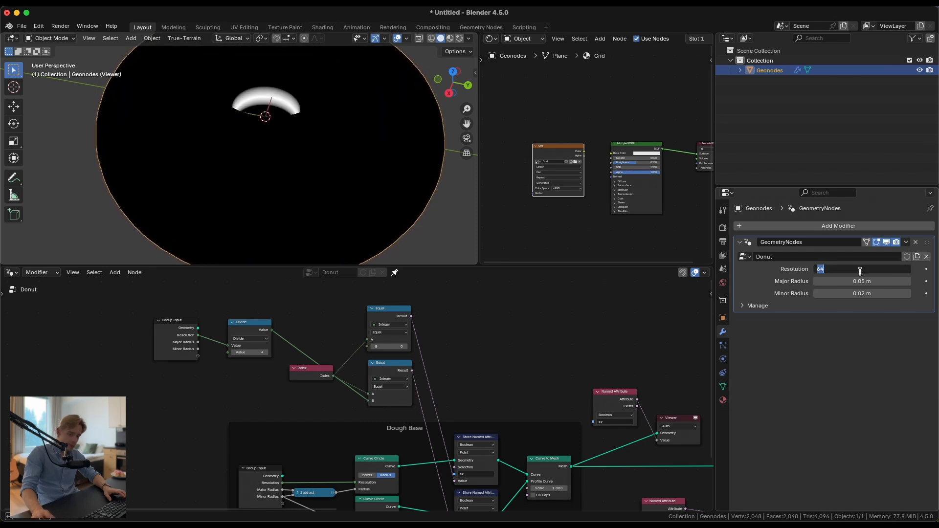
{"action": "type", "text": "32"}
{"action": "key", "text": "Return"}
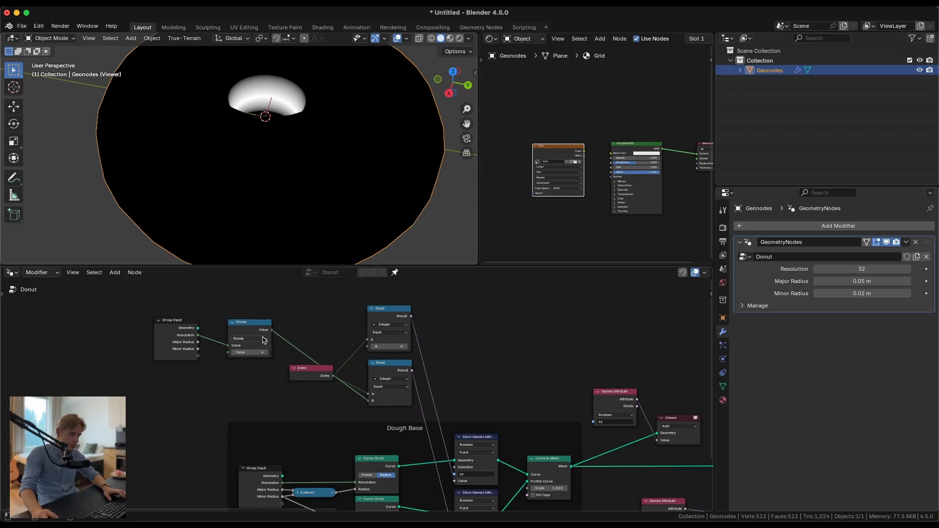
Step: Preview the sy Named Attribute on the donut mesh in the viewport
{"action": "middle_click_drag", "start_coordinate": [620, 402], "coordinate": [407, 344]}
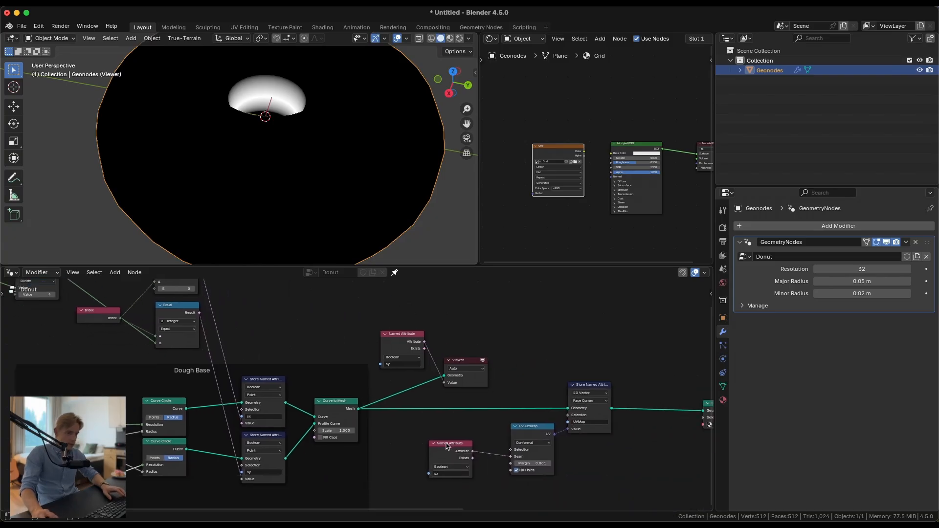
{"action": "left_click", "coordinate": [406, 345], "text": "ctrl+shift"}
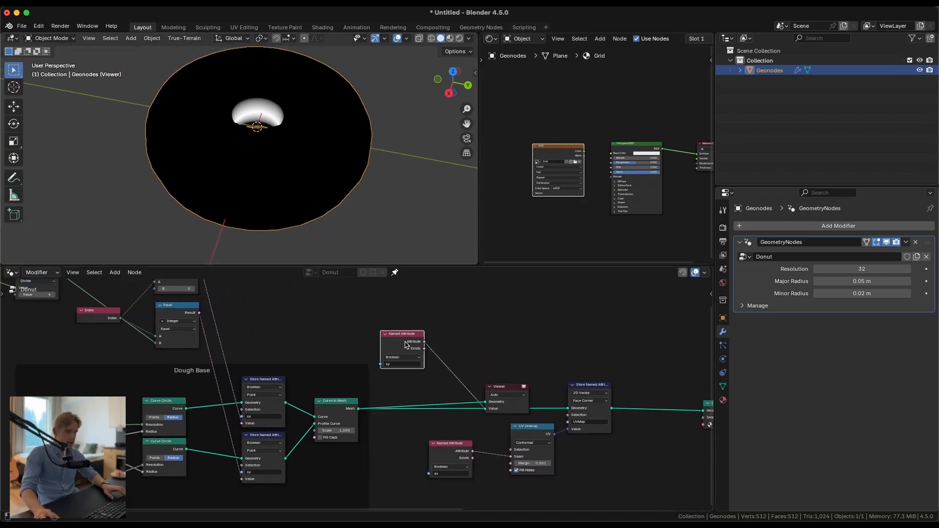
{"action": "middle_click_drag", "start_coordinate": [286, 230], "coordinate": [338, 195]}
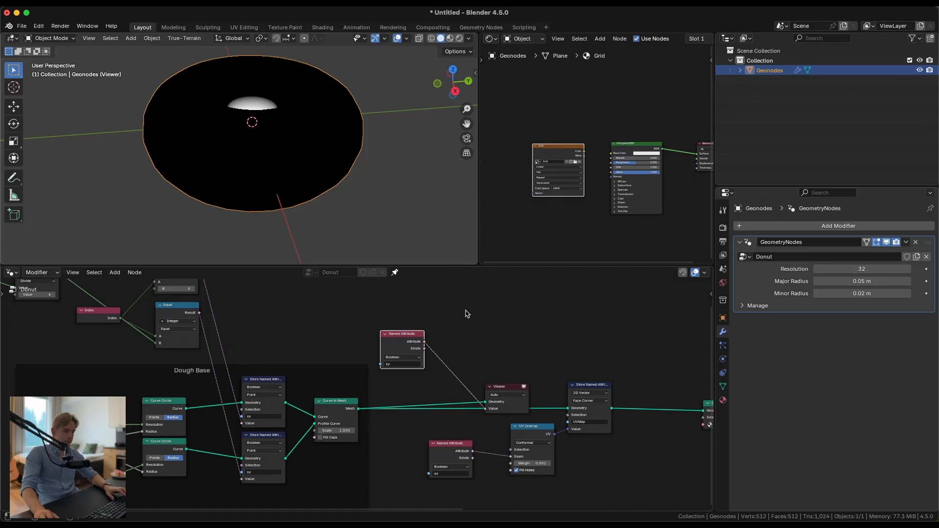
Step: Delete the Viewer node and arrange the sy and sx Named Attribute nodes one above the other beside UV Unwrap
{"action": "left_click", "coordinate": [522, 393]}
{"action": "key", "text": "x"}
{"action": "left_click_drag", "start_coordinate": [397, 344], "coordinate": [445, 410]}
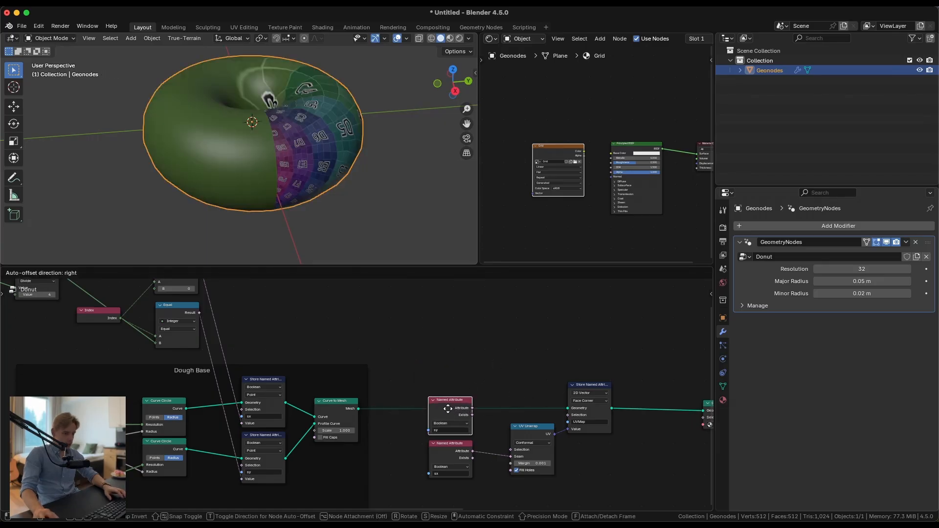
{"action": "middle_click_drag", "start_coordinate": [441, 434], "coordinate": [387, 366]}
{"action": "scroll", "coordinate": [381, 373], "scroll_direction": "up", "scroll_amount": 3}
{"action": "left_click_drag", "start_coordinate": [353, 341], "coordinate": [422, 415]}
{"action": "left_click_drag", "start_coordinate": [398, 339], "coordinate": [388, 412]}
{"action": "scroll", "coordinate": [436, 412], "scroll_direction": "up", "scroll_amount": 2}
{"action": "middle_click_drag", "start_coordinate": [437, 412], "coordinate": [330, 387]}
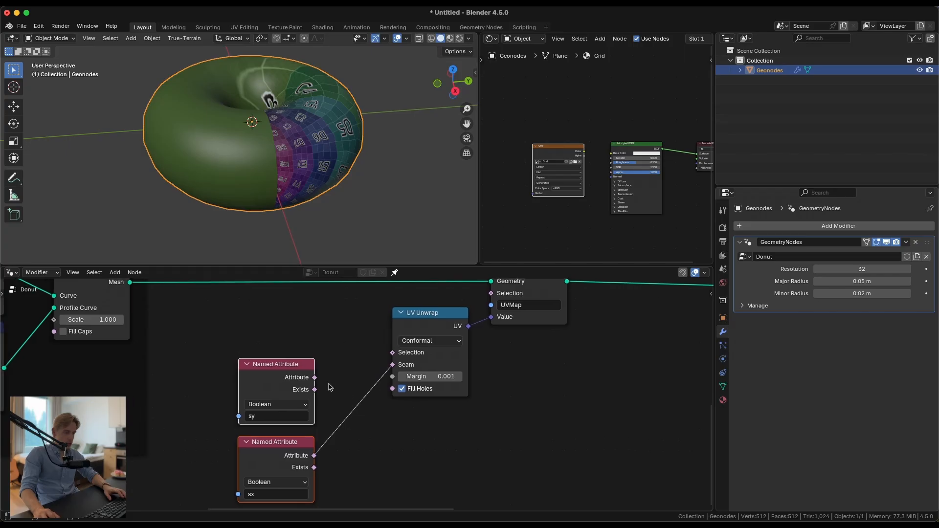
{"action": "left_click_drag", "start_coordinate": [429, 332], "coordinate": [427, 341]}
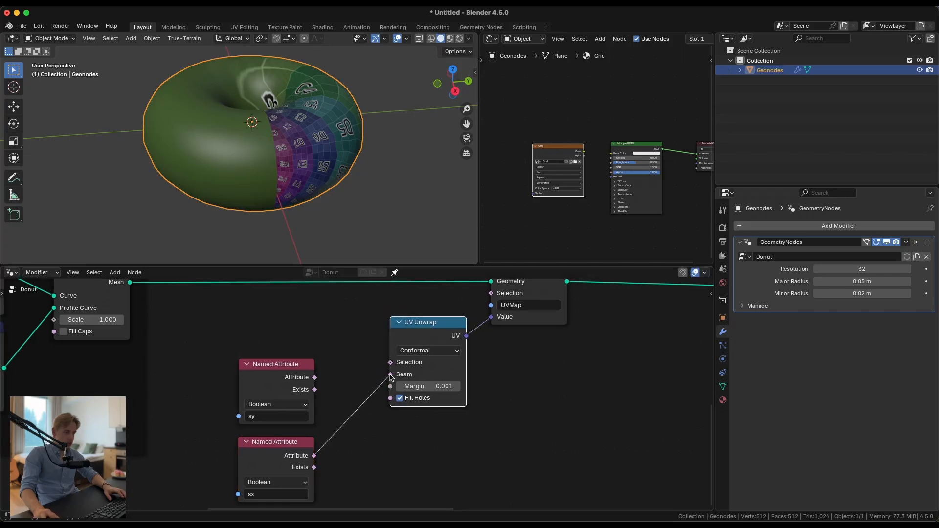
{"action": "middle_click_drag", "start_coordinate": [348, 380], "coordinate": [363, 371]}
{"action": "middle_click_drag", "start_coordinate": [492, 344], "coordinate": [451, 407]}
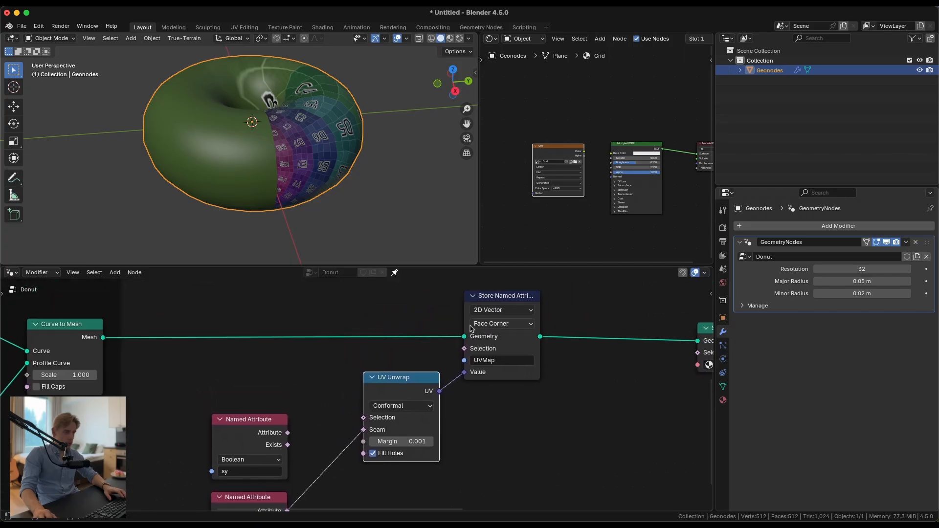
{"action": "middle_click_drag", "start_coordinate": [351, 373], "coordinate": [449, 379]}
Step: Preview the Curve to Mesh output with a Viewer node and place the Viewer above the main geometry link
{"action": "left_click", "coordinate": [181, 344], "text": "ctrl+shift"}
{"action": "middle_click_drag", "start_coordinate": [181, 343], "coordinate": [157, 382]}
{"action": "left_click_drag", "start_coordinate": [230, 301], "coordinate": [438, 316]}
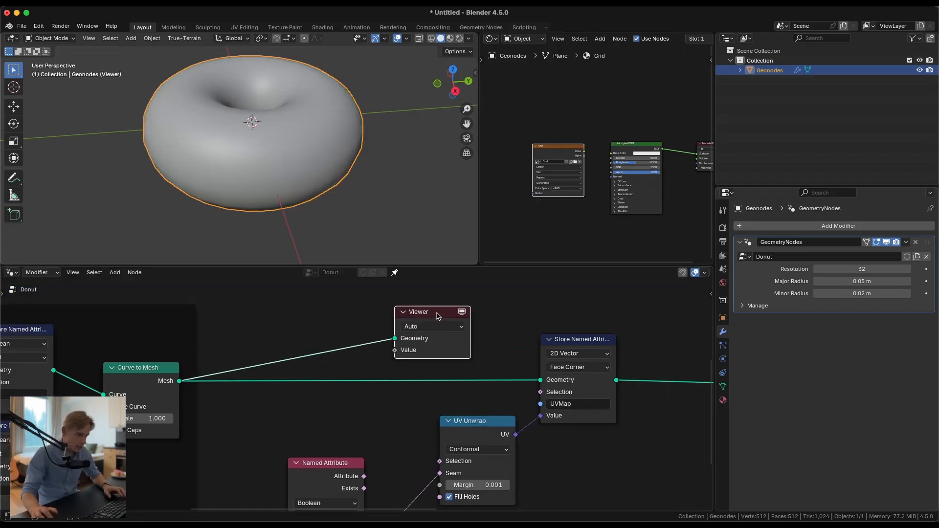
{"action": "scroll", "coordinate": [359, 393], "scroll_direction": "down", "scroll_amount": 3}
Step: Combine the sy and sx attributes with a Boolean Math node set to Or and preview its result through the Viewer
{"action": "middle_click_drag", "start_coordinate": [355, 441], "coordinate": [360, 392]}
{"action": "left_click_drag", "start_coordinate": [359, 397], "coordinate": [386, 399]}
{"action": "type", "text": "or"}
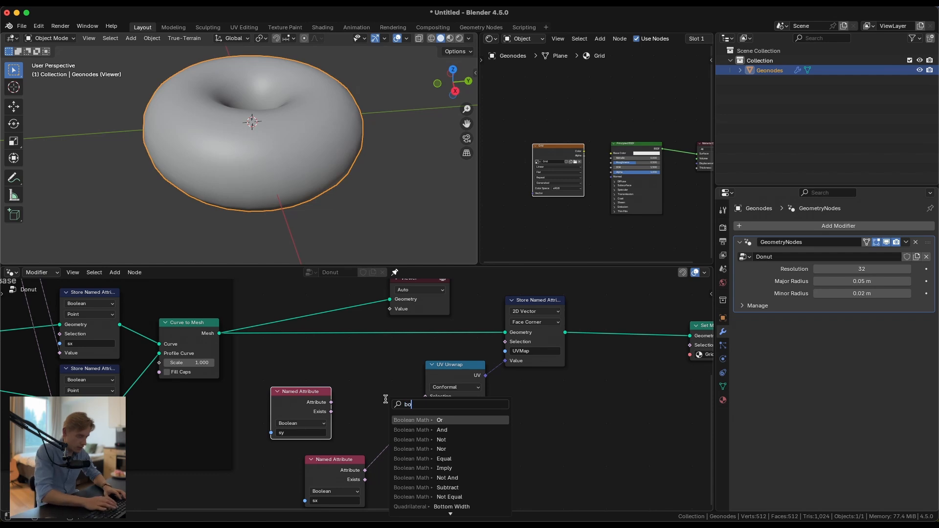
{"action": "key", "text": "Return"}
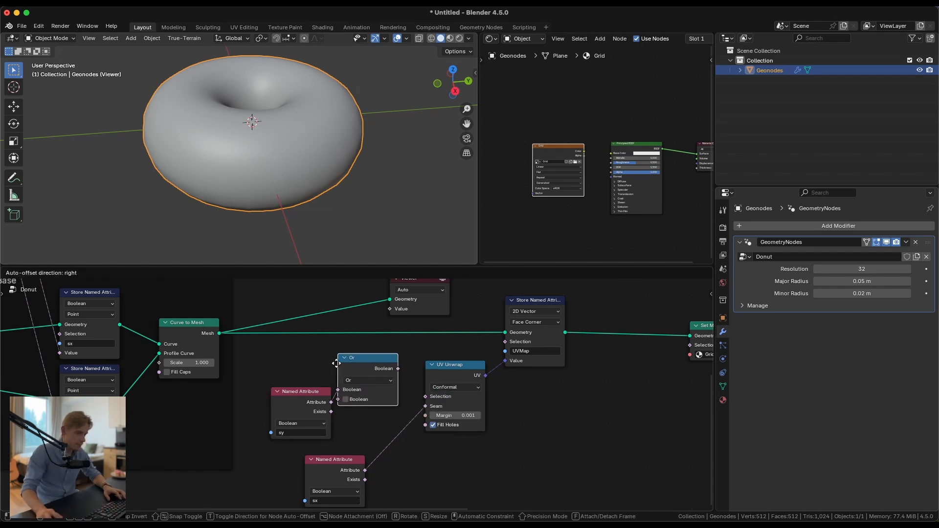
{"action": "left_click", "coordinate": [347, 367]}
{"action": "left_click_drag", "start_coordinate": [364, 473], "coordinate": [320, 467]}
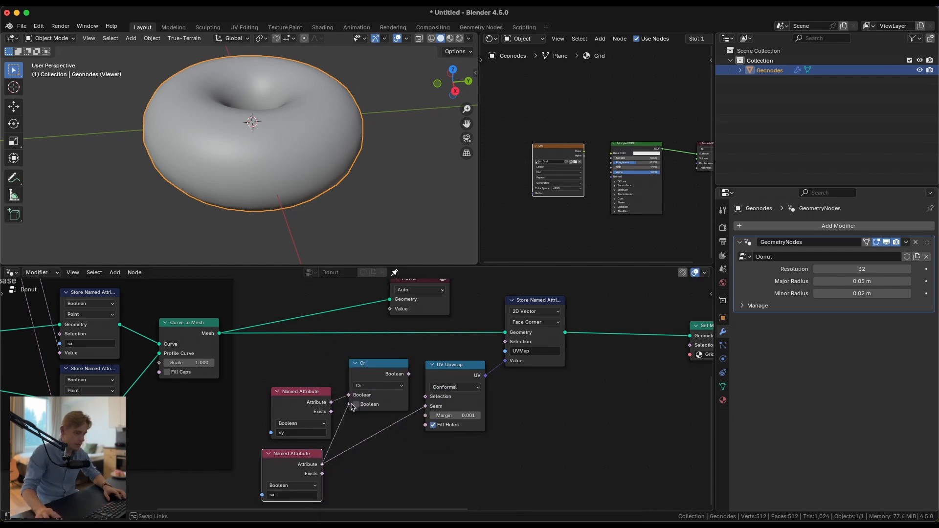
{"action": "left_click_drag", "start_coordinate": [393, 310], "coordinate": [391, 309]}
{"action": "middle_click_drag", "start_coordinate": [306, 184], "coordinate": [403, 146]}
Step: Try the And operation on the Boolean Math node and switch it back to Or
{"action": "left_click", "coordinate": [378, 386]}
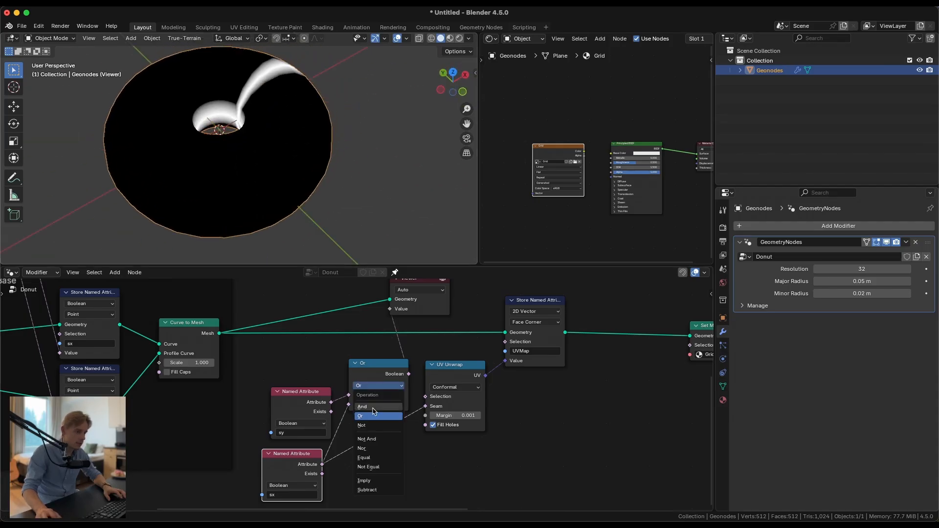
{"action": "left_click", "coordinate": [374, 407]}
{"action": "left_click", "coordinate": [382, 389]}
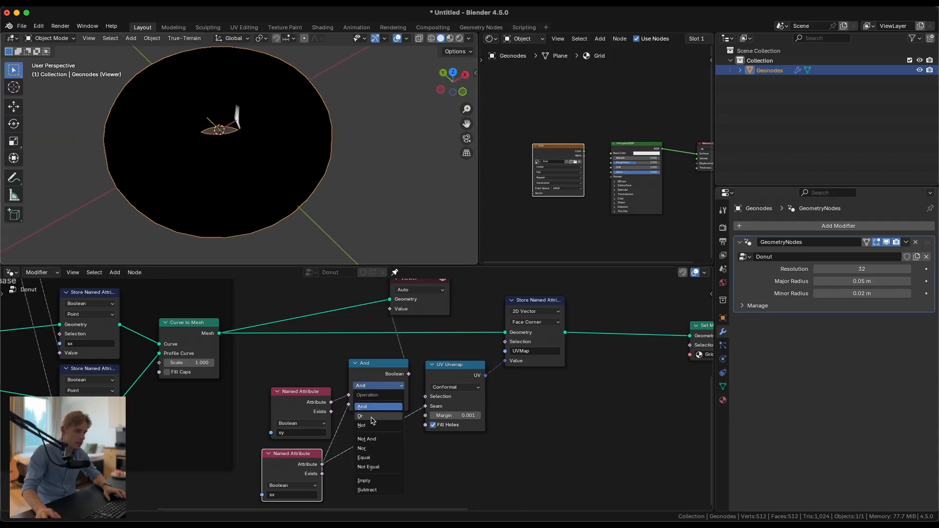
{"action": "left_click", "coordinate": [372, 415]}
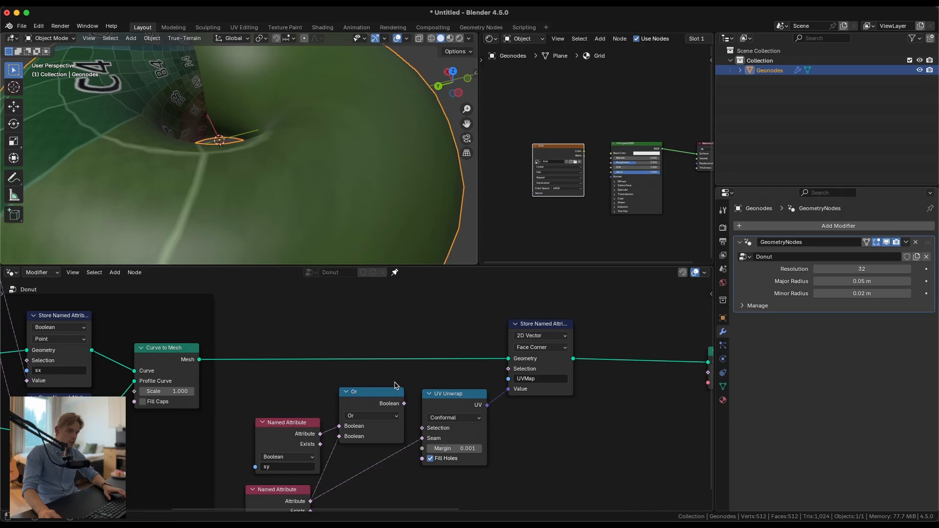
Step: Feed the Or result into UV Unwrap's Seam input and tidy the Named Attribute and Or nodes around it
{"action": "scroll", "coordinate": [247, 144], "scroll_direction": "down", "scroll_amount": 5}
{"action": "middle_click_drag", "start_coordinate": [369, 384], "coordinate": [368, 347]}
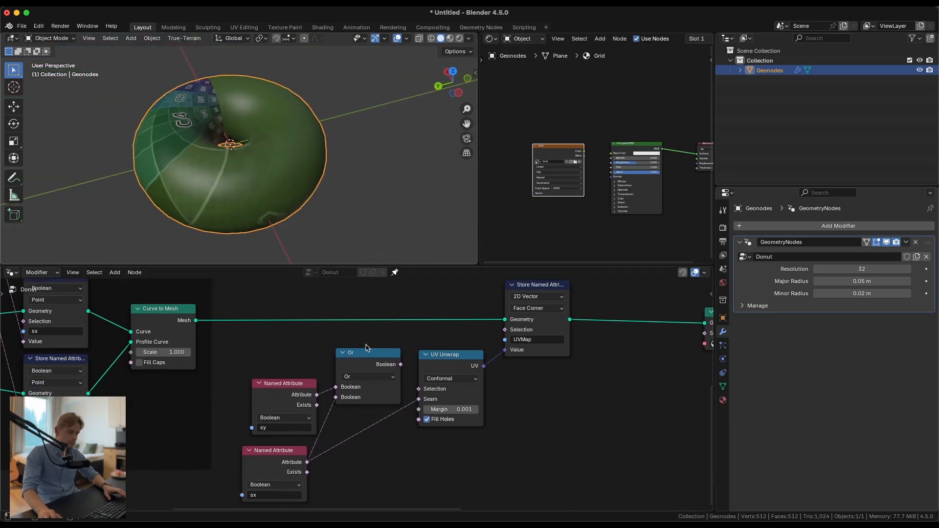
{"action": "left_click_drag", "start_coordinate": [289, 387], "coordinate": [283, 382]}
{"action": "left_click_drag", "start_coordinate": [288, 446], "coordinate": [295, 437]}
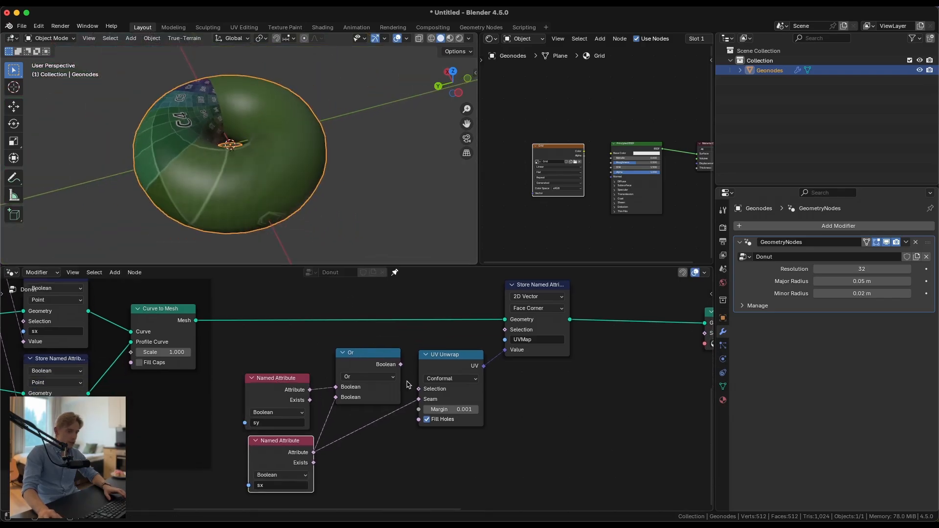
{"action": "left_click_drag", "start_coordinate": [417, 407], "coordinate": [415, 401]}
{"action": "middle_click_drag", "start_coordinate": [222, 178], "coordinate": [400, 212]}
{"action": "middle_click_drag", "start_coordinate": [290, 203], "coordinate": [345, 188]}
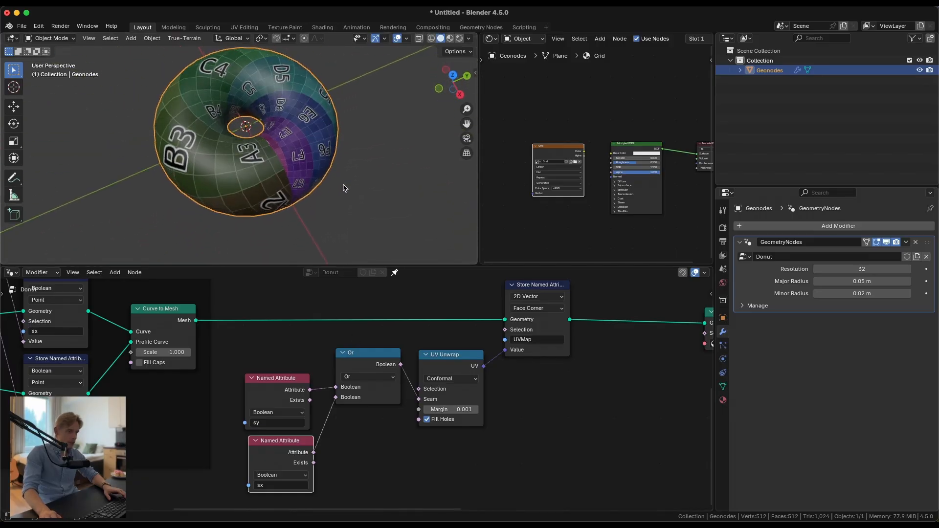
{"action": "left_click_drag", "start_coordinate": [379, 356], "coordinate": [381, 383]}
Step: Check the grid texture inside the donut's hole and set the UV Unwrap method to Angle Based
{"action": "scroll", "coordinate": [291, 136], "scroll_direction": "up", "scroll_amount": 5}
{"action": "middle_click_drag", "start_coordinate": [244, 139], "coordinate": [335, 188]}
{"action": "scroll", "coordinate": [275, 234], "scroll_direction": "up", "scroll_amount": 4}
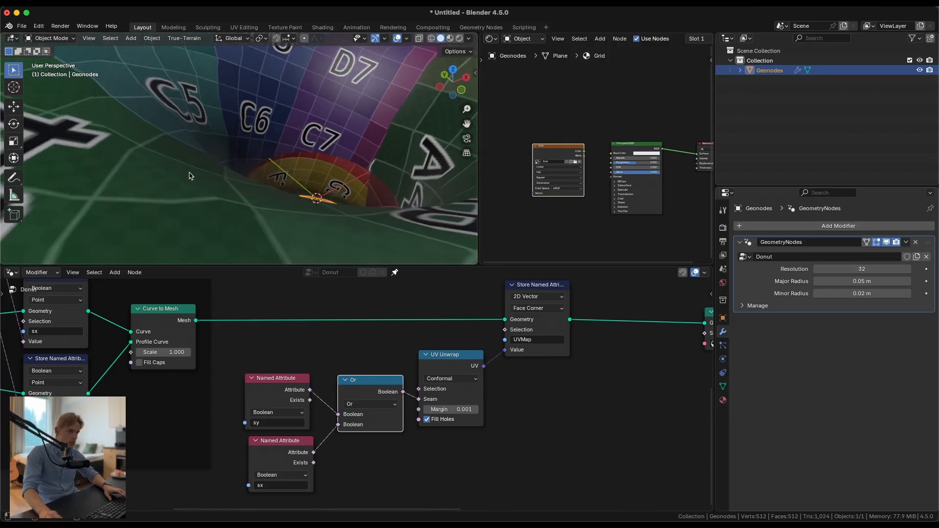
{"action": "scroll", "coordinate": [392, 105], "scroll_direction": "down", "scroll_amount": 5}
{"action": "middle_click_drag", "start_coordinate": [391, 105], "coordinate": [391, 237]}
{"action": "scroll", "coordinate": [385, 158], "scroll_direction": "down", "scroll_amount": 4}
{"action": "left_click", "coordinate": [454, 382]}
{"action": "left_click", "coordinate": [452, 405]}
Step: Examine the unwrapped grid texture on the donut's hole, outer side and top for distortion and seam placement
{"action": "scroll", "coordinate": [391, 236], "scroll_direction": "up", "scroll_amount": 5}
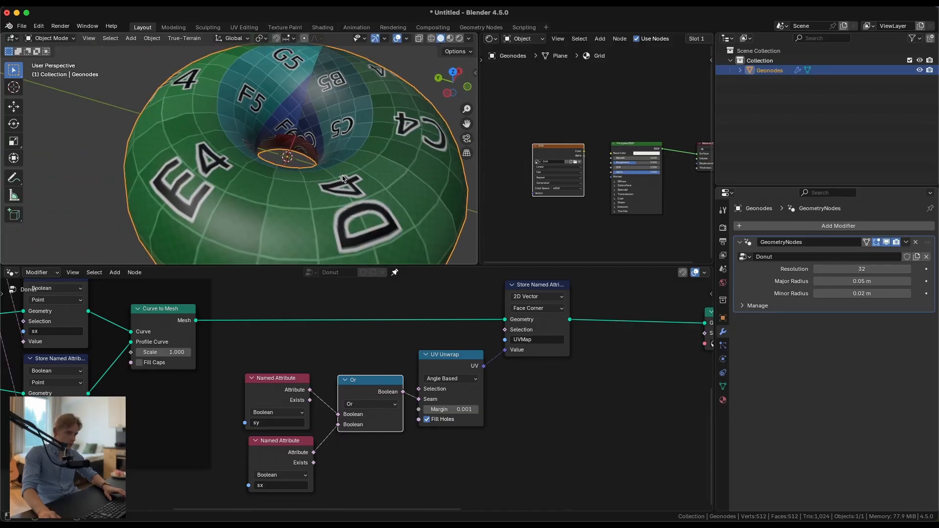
{"action": "scroll", "coordinate": [344, 180], "scroll_direction": "down", "scroll_amount": 4}
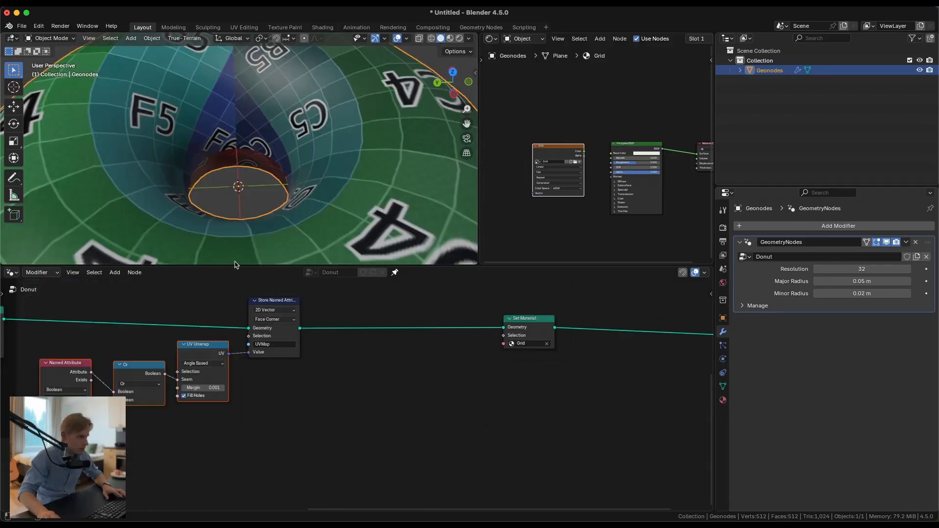
{"action": "scroll", "coordinate": [238, 210], "scroll_direction": "down", "scroll_amount": 8}
{"action": "middle_click_drag", "start_coordinate": [238, 208], "coordinate": [273, 167]}
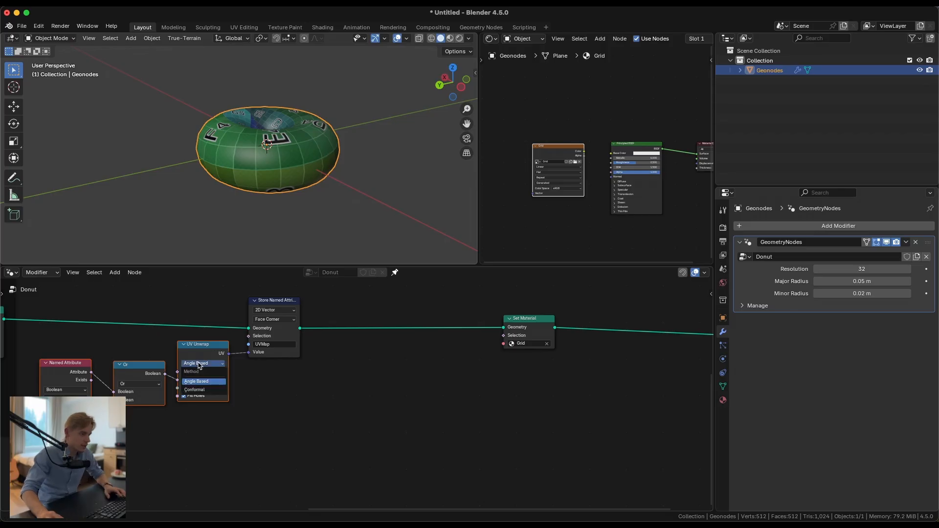
{"action": "scroll", "coordinate": [295, 194], "scroll_direction": "up", "scroll_amount": 3}
{"action": "middle_click_drag", "start_coordinate": [295, 194], "coordinate": [302, 147]}
{"action": "scroll", "coordinate": [235, 146], "scroll_direction": "up", "scroll_amount": 4}
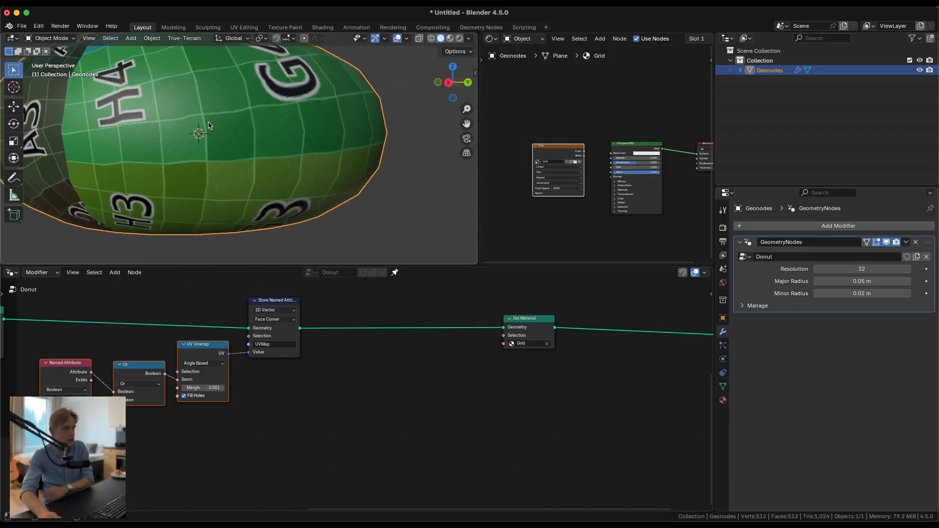
{"action": "scroll", "coordinate": [234, 142], "scroll_direction": "down", "scroll_amount": 4}
{"action": "middle_click_drag", "start_coordinate": [230, 125], "coordinate": [383, 155]}
{"action": "scroll", "coordinate": [236, 105], "scroll_direction": "up", "scroll_amount": 4}
{"action": "scroll", "coordinate": [235, 99], "scroll_direction": "down", "scroll_amount": 4}
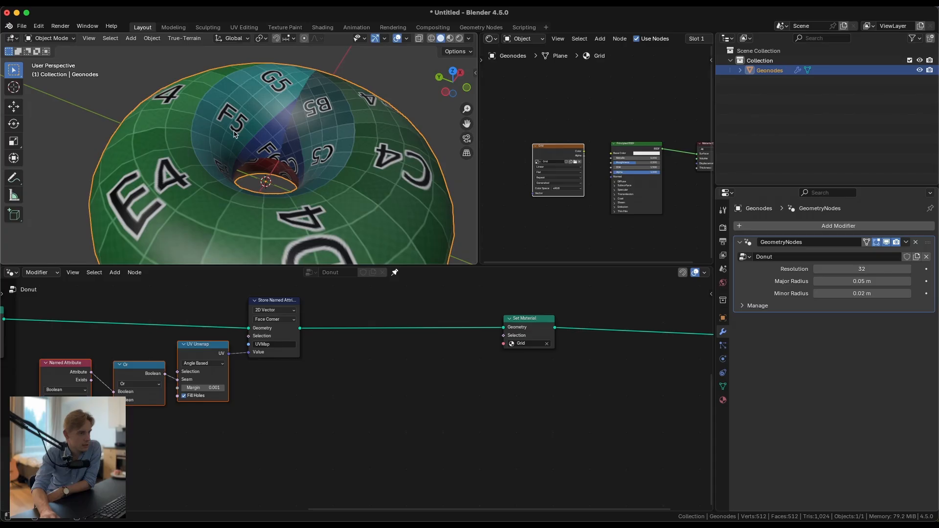
{"action": "scroll", "coordinate": [308, 130], "scroll_direction": "down", "scroll_amount": 3}
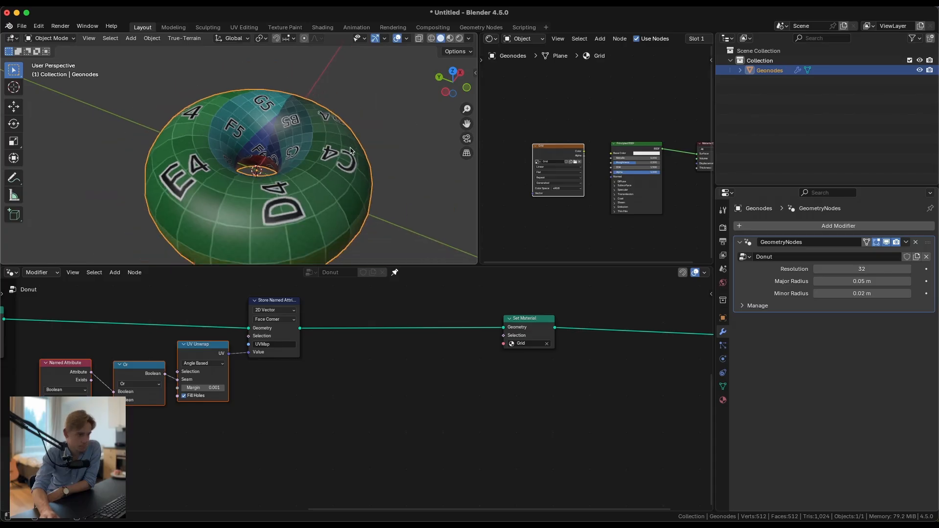
{"action": "middle_click_drag", "start_coordinate": [308, 130], "coordinate": [233, 161]}
{"action": "scroll", "coordinate": [233, 102], "scroll_direction": "down", "scroll_amount": 2}
{"action": "scroll", "coordinate": [233, 161], "scroll_direction": "up", "scroll_amount": 2}
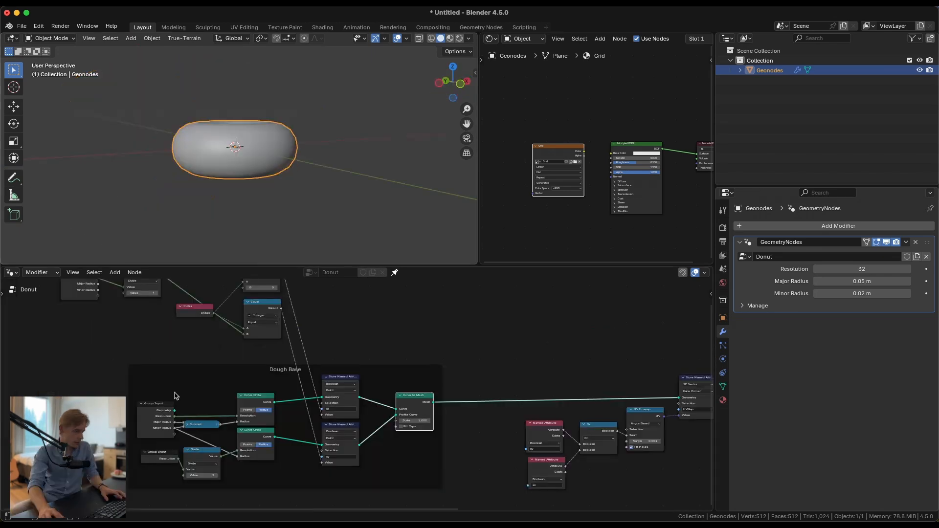
Step: Add an Integer node beneath the Group Input beside the Divide node that feeds the profile Curve Circle's resolution
{"action": "middle_click_drag", "start_coordinate": [174, 391], "coordinate": [202, 323]}
{"action": "left_click_drag", "start_coordinate": [202, 322], "coordinate": [210, 351]}
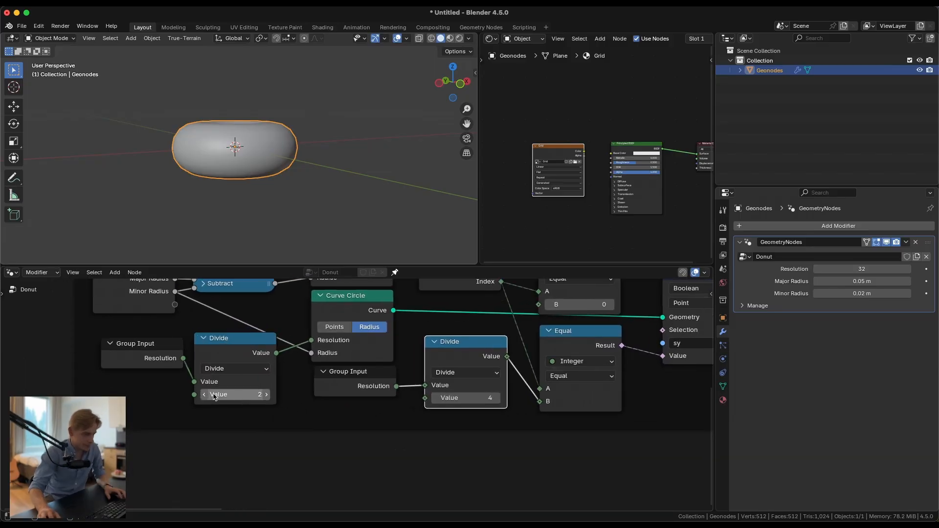
{"action": "key", "text": "shift+a"}
{"action": "left_click", "coordinate": [100, 301]}
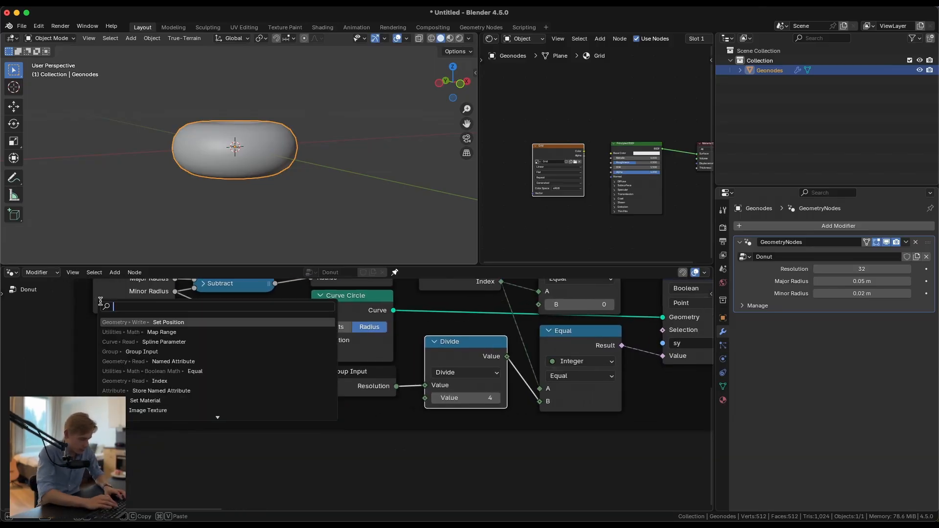
{"action": "type", "text": "inte"}
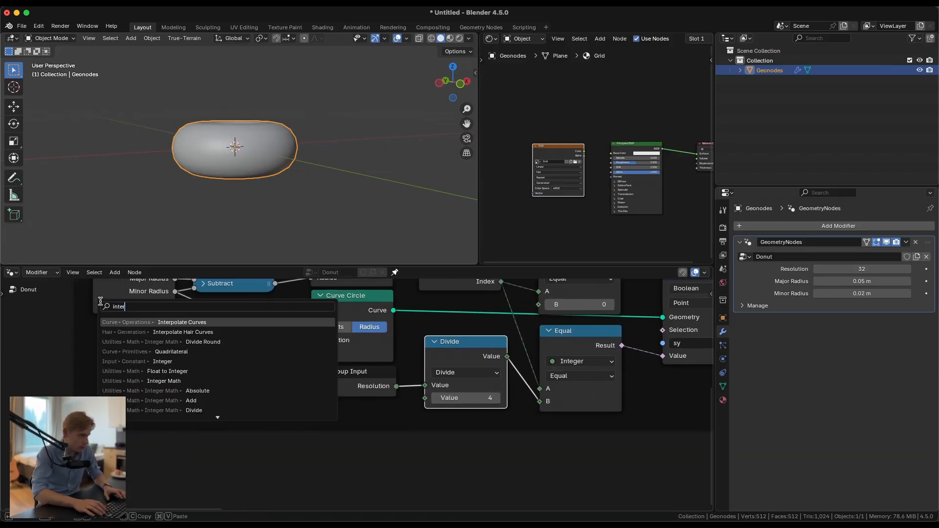
{"action": "key", "text": "Return"}
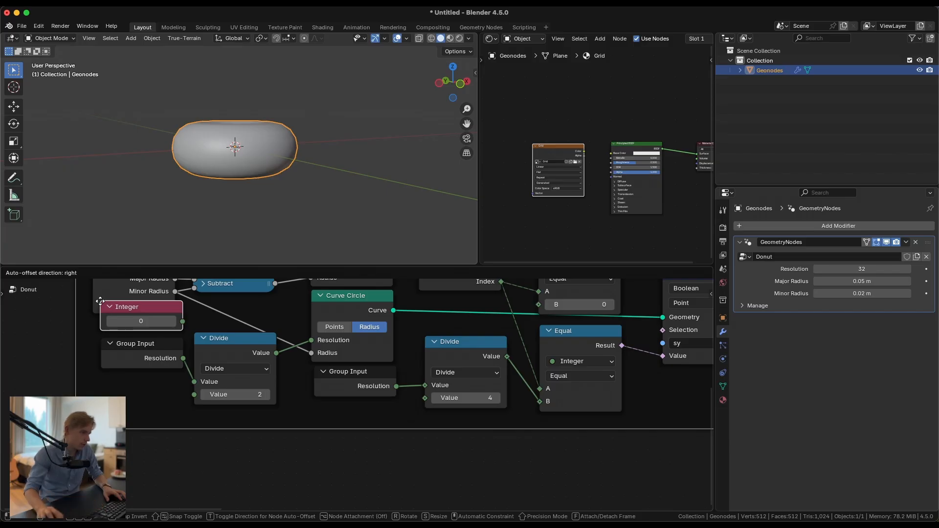
{"action": "left_click", "coordinate": [93, 383]}
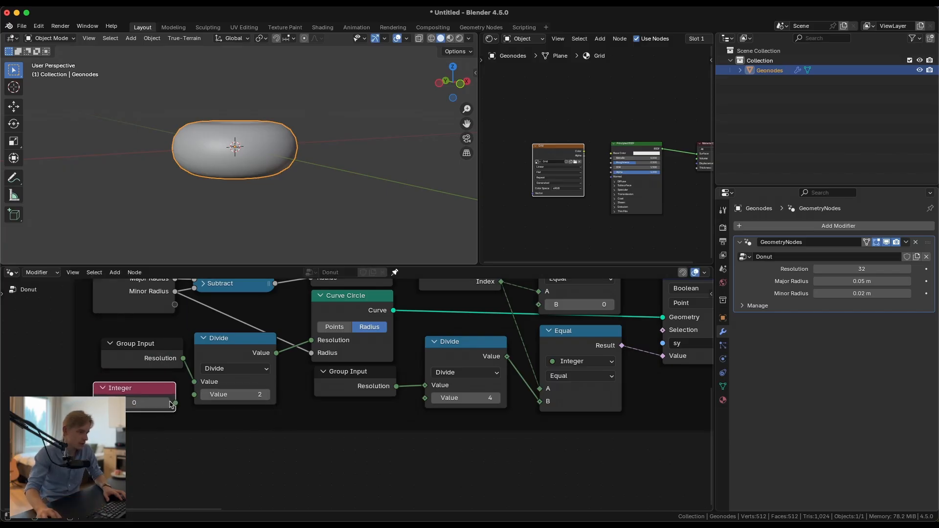
Step: Set the Integer node to 2 and connect it to the second value of the profile circle's Divide node
{"action": "type", "text": "2"}
{"action": "key", "text": "Return"}
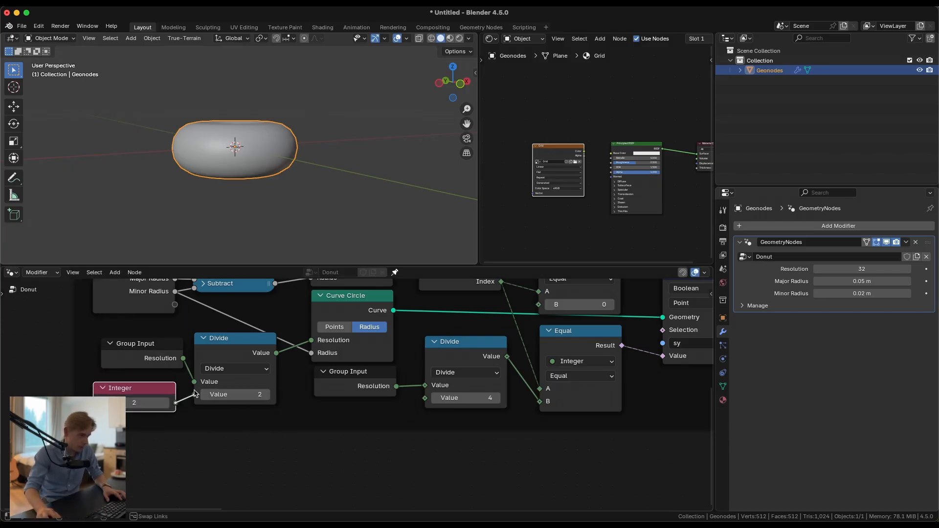
{"action": "left_click_drag", "start_coordinate": [195, 394], "coordinate": [195, 394]}
{"action": "scroll", "coordinate": [155, 358], "scroll_direction": "down", "scroll_amount": 3}
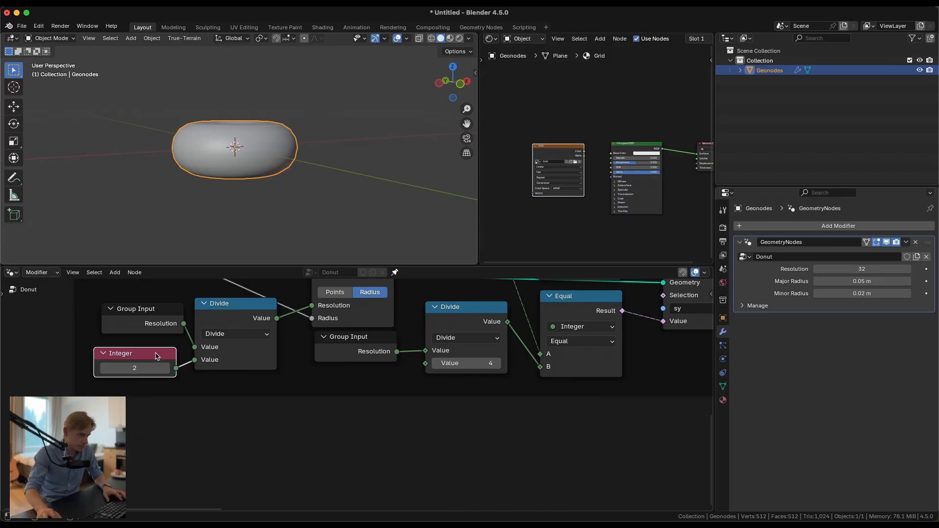
{"action": "left_click_drag", "start_coordinate": [156, 356], "coordinate": [157, 365]}
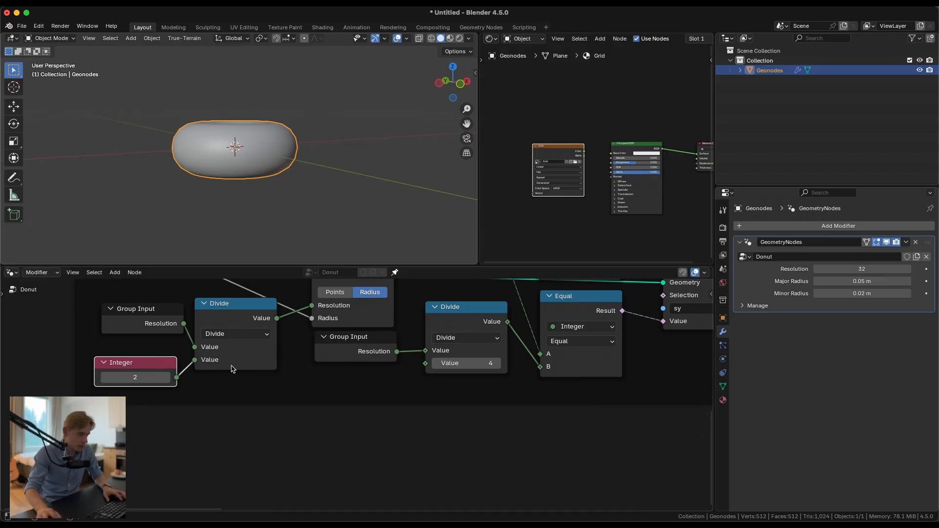
Step: Duplicate the Divide node that feeds the Equal comparison and switch the copy's operation to Multiply
{"action": "left_click", "coordinate": [450, 325]}
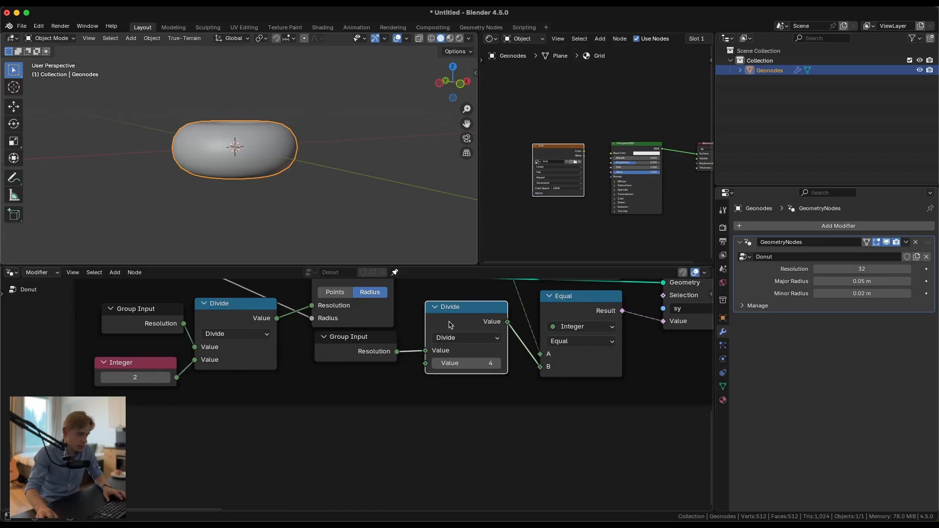
{"action": "key", "text": "shift+d"}
{"action": "left_click", "coordinate": [294, 398]}
{"action": "left_click", "coordinate": [315, 413]}
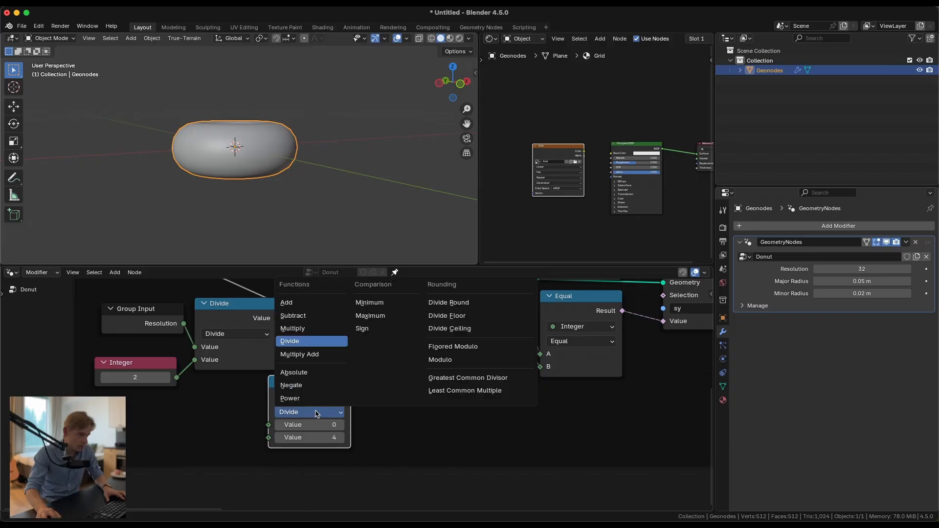
{"action": "left_click", "coordinate": [297, 331]}
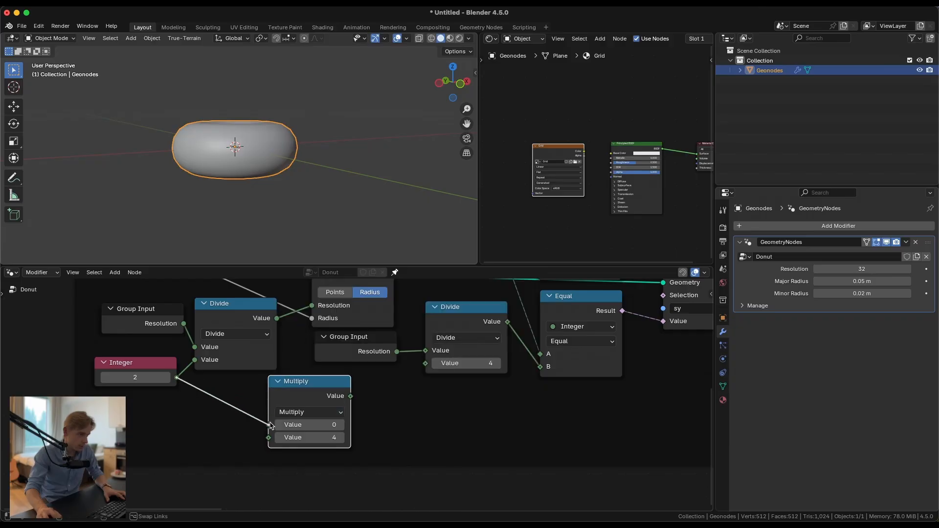
Step: Multiply the Integer by 2 and connect the result to the second value of the Divide node feeding Equal
{"action": "left_click_drag", "start_coordinate": [270, 425], "coordinate": [268, 424]}
{"action": "left_click", "coordinate": [317, 438]}
{"action": "type", "text": "2"}
{"action": "key", "text": "Return"}
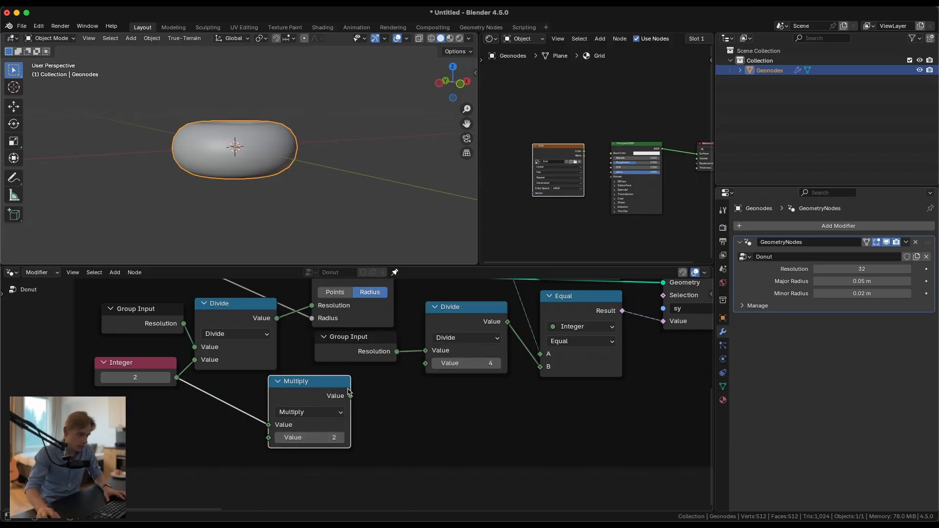
{"action": "left_click_drag", "start_coordinate": [427, 371], "coordinate": [425, 364]}
Step: Hide the Multiply node's unused sockets and tidy the Multiply, Integer, Index and Curve Circle nodes within the Dough Base frame
{"action": "left_click_drag", "start_coordinate": [303, 381], "coordinate": [355, 374]}
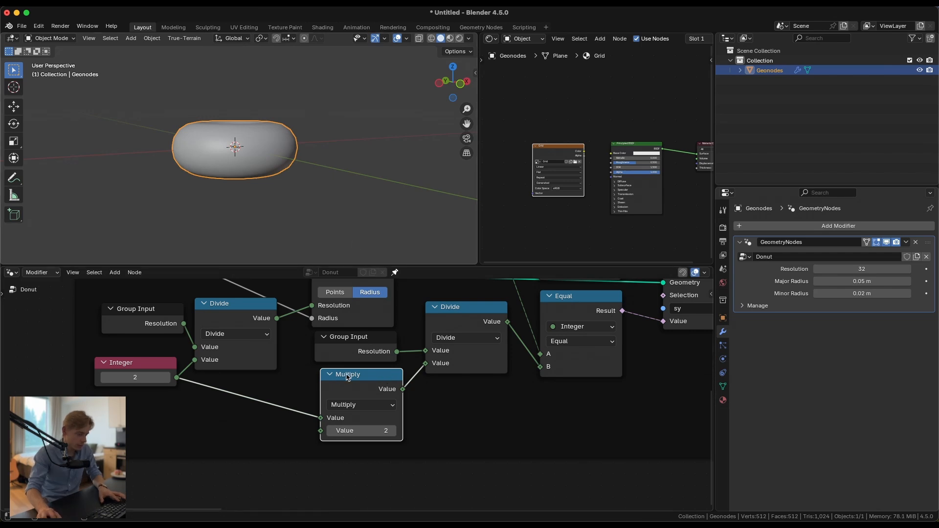
{"action": "key", "text": "ctrl+h"}
{"action": "left_click_drag", "start_coordinate": [348, 372], "coordinate": [343, 371]}
{"action": "left_click_drag", "start_coordinate": [144, 366], "coordinate": [145, 373]}
{"action": "middle_click_drag", "start_coordinate": [381, 361], "coordinate": [292, 398]}
{"action": "left_click_drag", "start_coordinate": [383, 356], "coordinate": [384, 358]}
{"action": "middle_click_drag", "start_coordinate": [459, 360], "coordinate": [376, 388]}
{"action": "scroll", "coordinate": [374, 374], "scroll_direction": "down", "scroll_amount": 3}
{"action": "left_click_drag", "start_coordinate": [286, 366], "coordinate": [286, 369]}
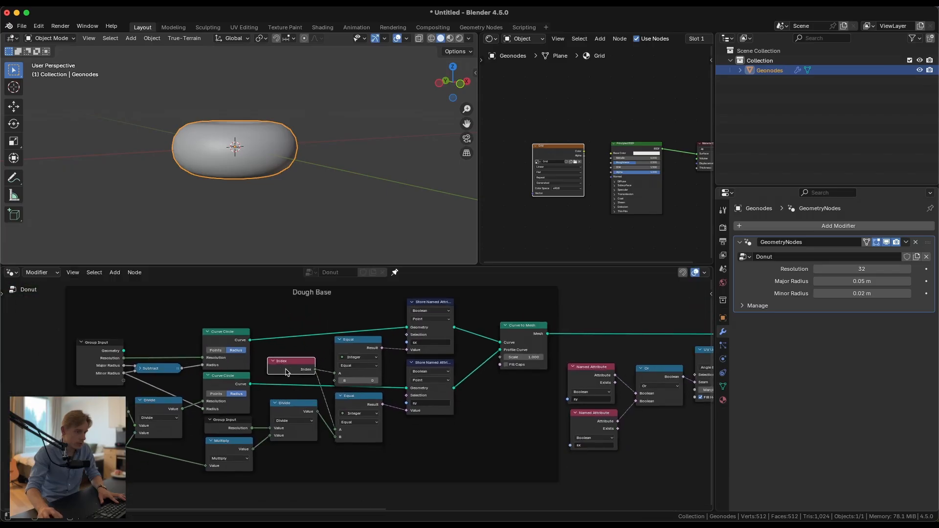
{"action": "left_click_drag", "start_coordinate": [219, 336], "coordinate": [220, 331]}
Step: Group the Named Attribute, Or, UV Unwrap and UVMap Store Named Attribute nodes in a frame labelled UV Unwrapping
{"action": "middle_click_drag", "start_coordinate": [524, 339], "coordinate": [304, 350]}
{"action": "scroll", "coordinate": [371, 350], "scroll_direction": "down", "scroll_amount": 4}
{"action": "middle_click_drag", "start_coordinate": [431, 345], "coordinate": [521, 333]}
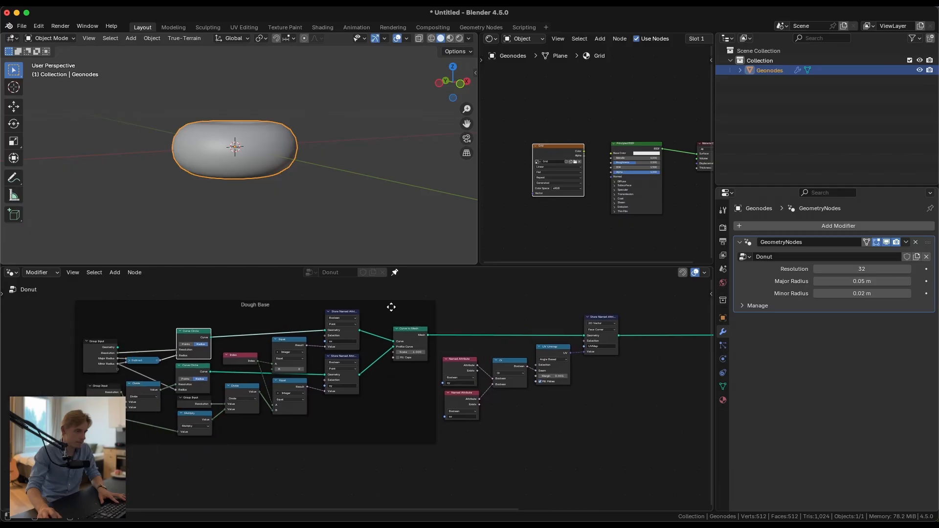
{"action": "scroll", "coordinate": [388, 309], "scroll_direction": "down", "scroll_amount": 2}
{"action": "left_click_drag", "start_coordinate": [385, 316], "coordinate": [615, 449]}
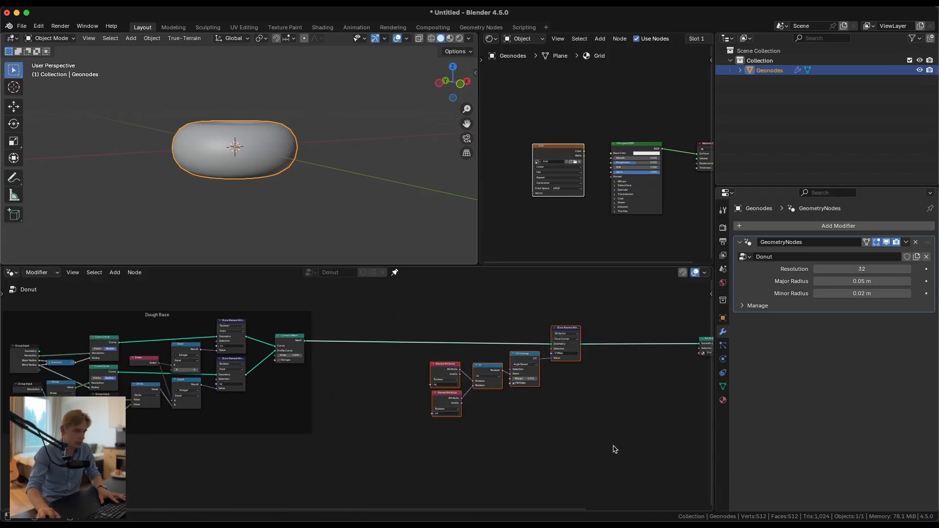
{"action": "key", "text": "ctrl+j"}
{"action": "key", "text": "F2"}
{"action": "type", "text": "U"}
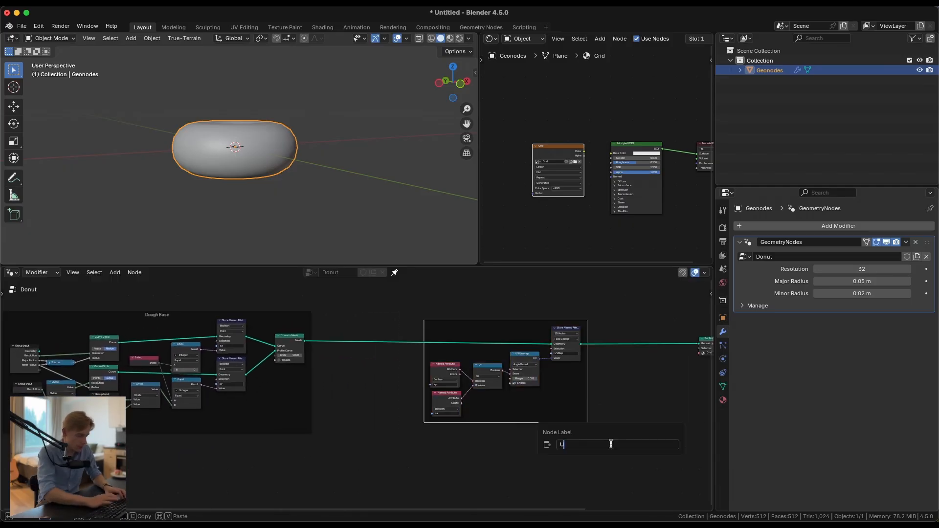
{"action": "type", "text": "V U"}
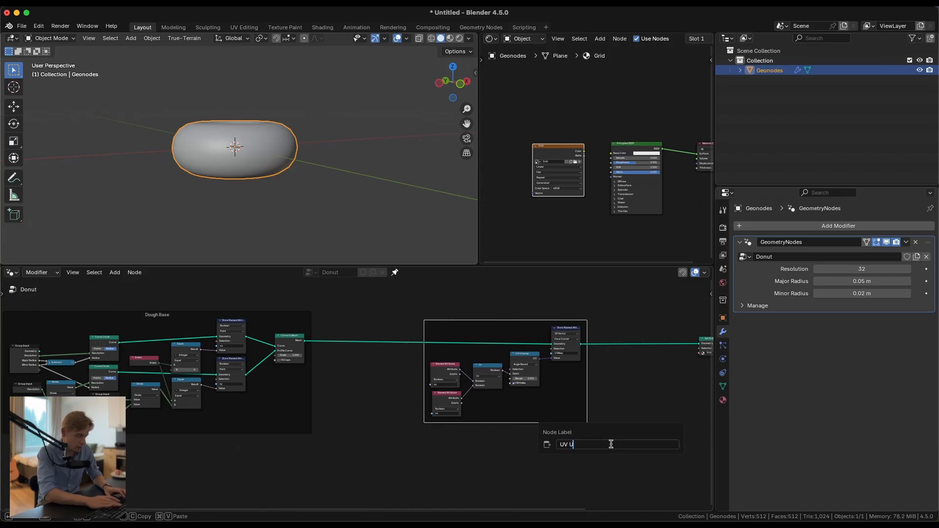
{"action": "type", "text": "nwrapping"}
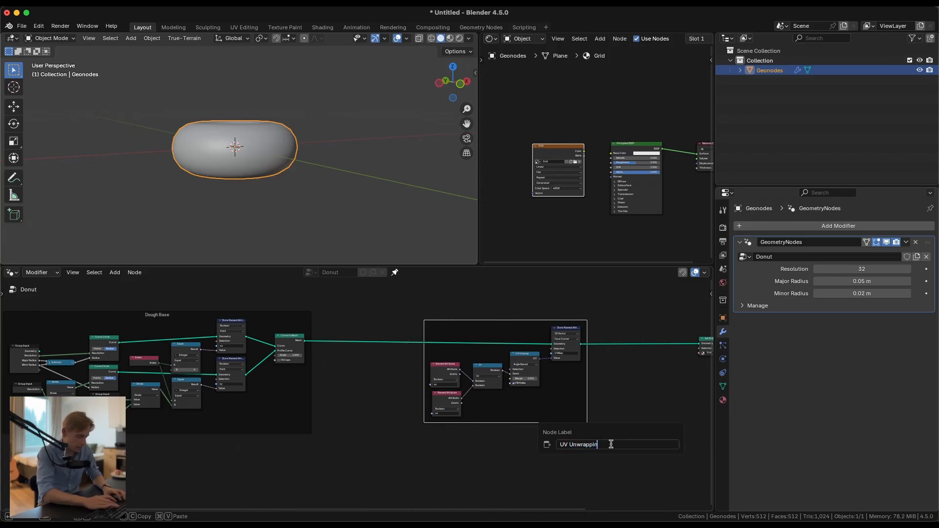
{"action": "key", "text": "Return"}
Step: Set the donut modifier's Resolution to 64 and check the donut's shape from the side and from above
{"action": "middle_click_drag", "start_coordinate": [263, 157], "coordinate": [279, 203]}
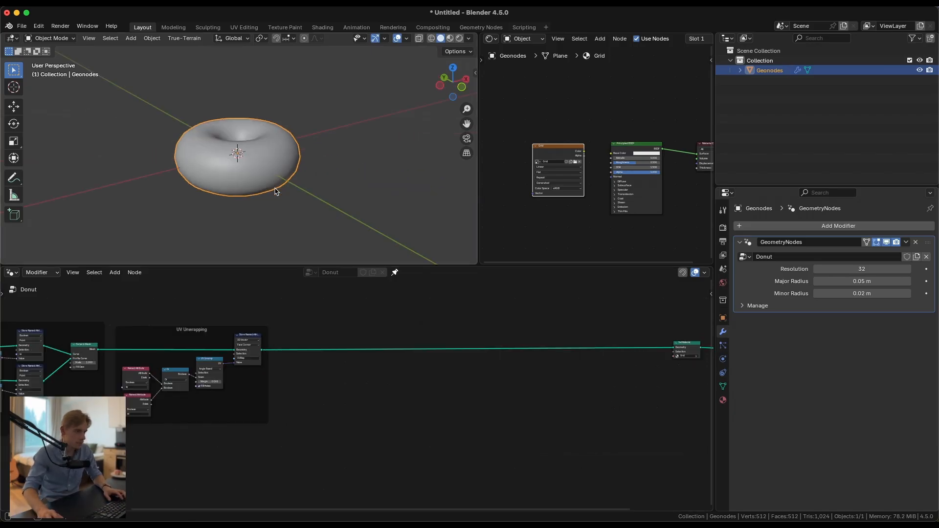
{"action": "scroll", "coordinate": [276, 190], "scroll_direction": "up", "scroll_amount": 2}
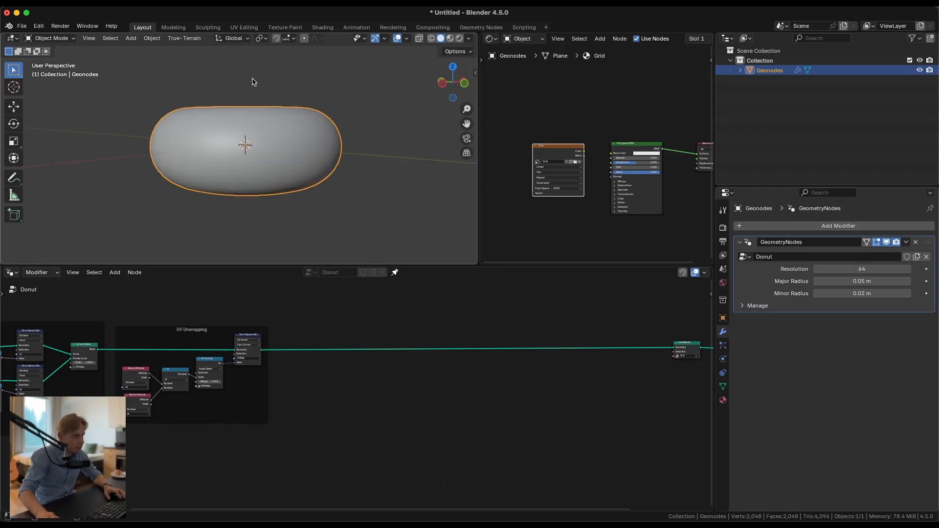
{"action": "middle_click_drag", "start_coordinate": [337, 110], "coordinate": [340, 207]}
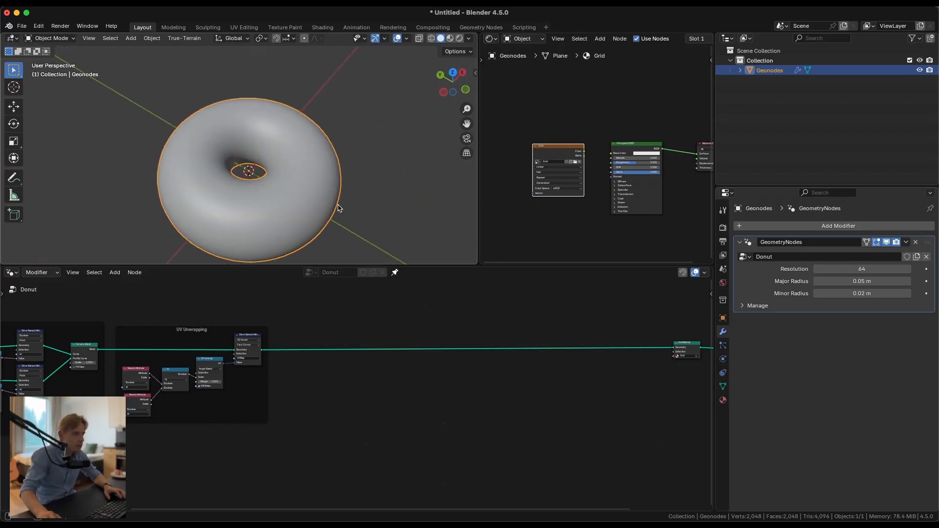
{"action": "scroll", "coordinate": [360, 172], "scroll_direction": "down", "scroll_amount": 4}
{"action": "left_click", "coordinate": [359, 173]}
{"action": "middle_click_drag", "start_coordinate": [302, 173], "coordinate": [315, 137]}
{"action": "left_click", "coordinate": [274, 164]}
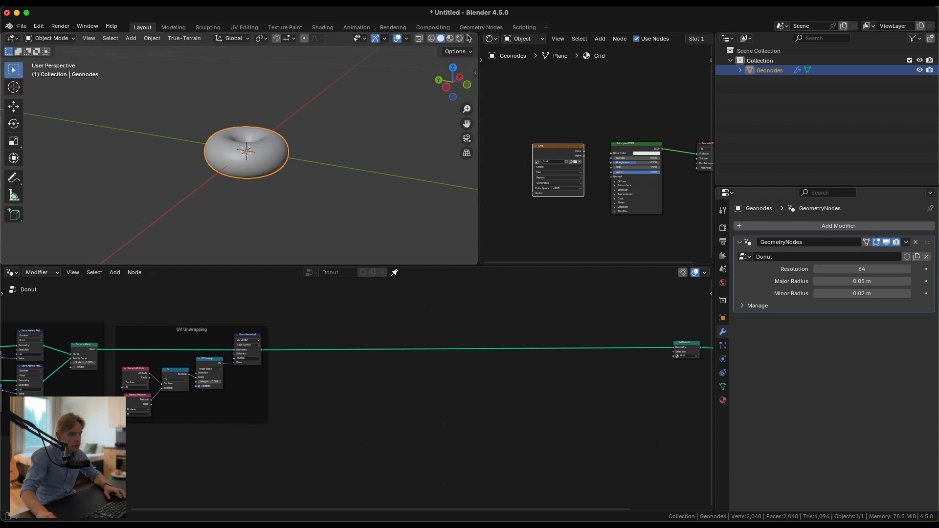
Step: Close the shader editor area by expanding the 3D viewport over it, and bring the donut into close view
{"action": "left_click_drag", "start_coordinate": [474, 36], "coordinate": [563, 78]}
{"action": "scroll", "coordinate": [452, 179], "scroll_direction": "up", "scroll_amount": 6}
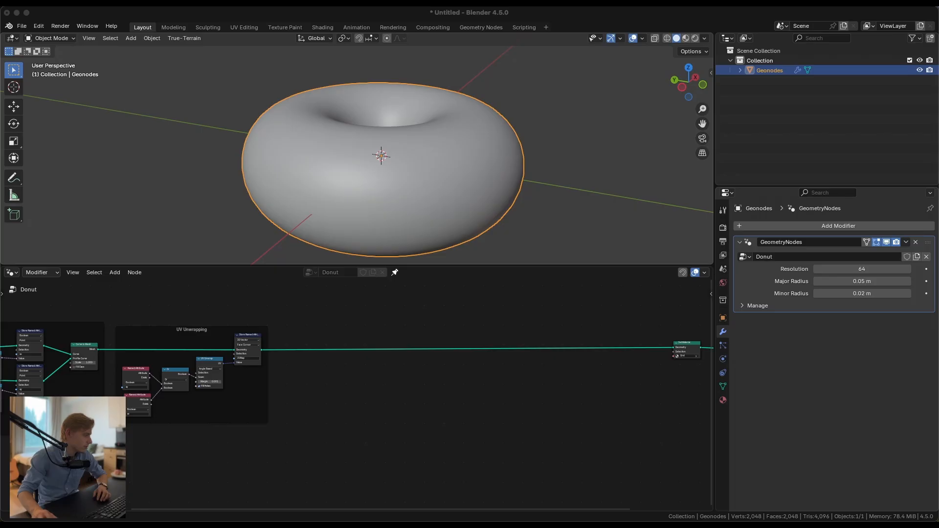
{"action": "left_click", "coordinate": [337, 340]}
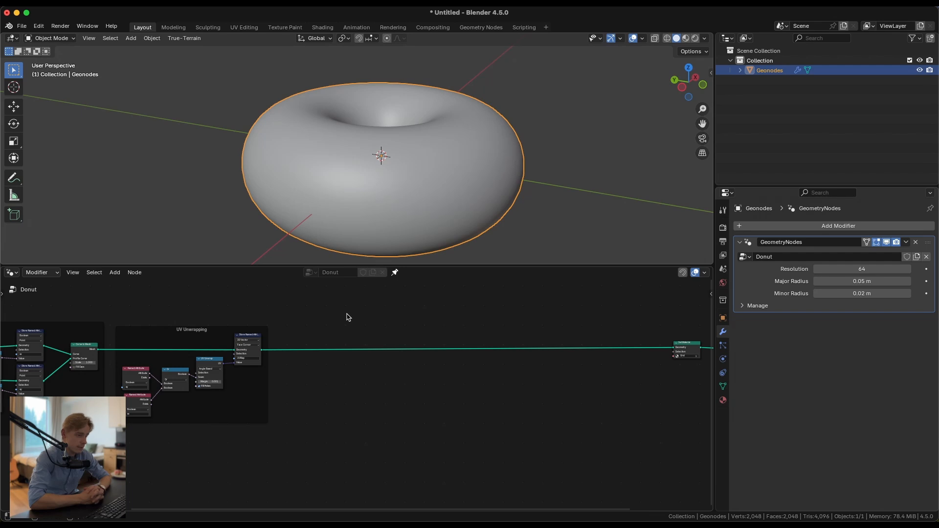
Step: Add a Set Position node below the link between the UV Unwrapping frame and the Set Material node
{"action": "middle_click_drag", "start_coordinate": [316, 343], "coordinate": [273, 348]}
{"action": "key", "text": "shift+a"}
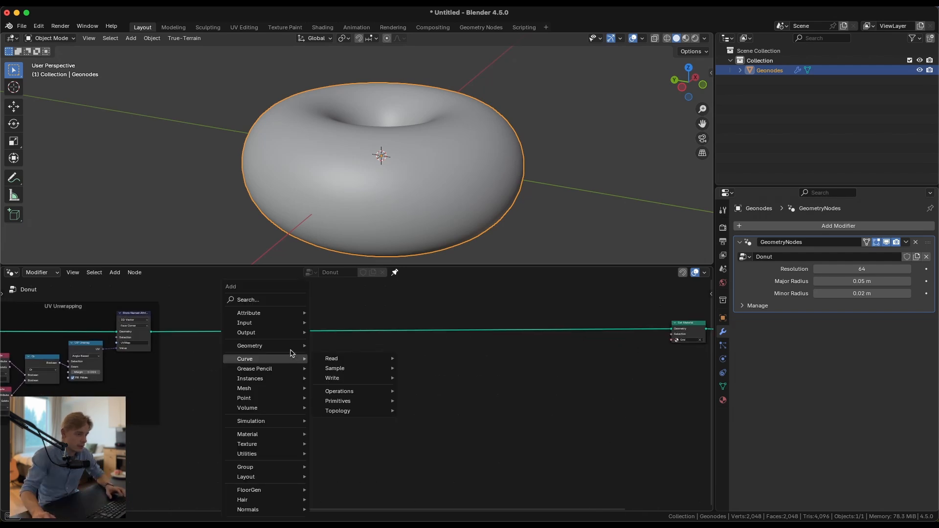
{"action": "left_click", "coordinate": [282, 297]}
{"action": "type", "text": "set"}
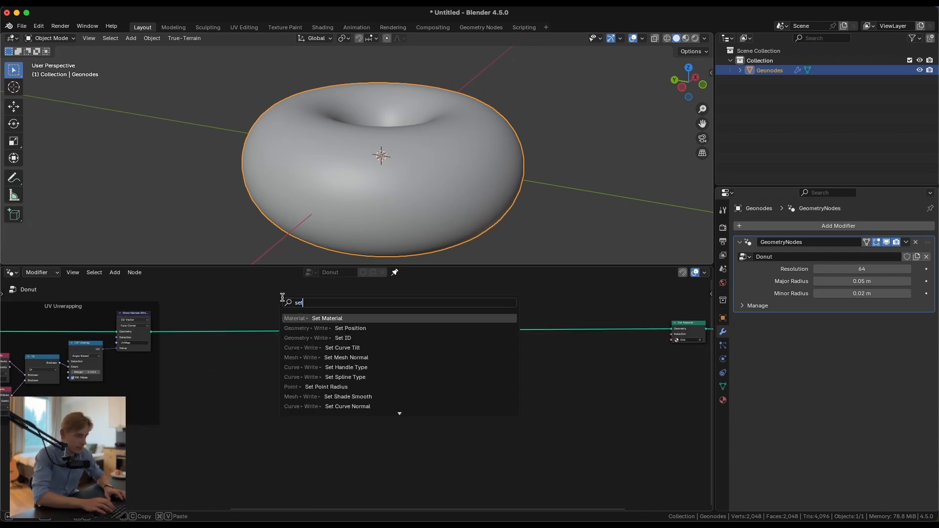
{"action": "key", "text": "Return"}
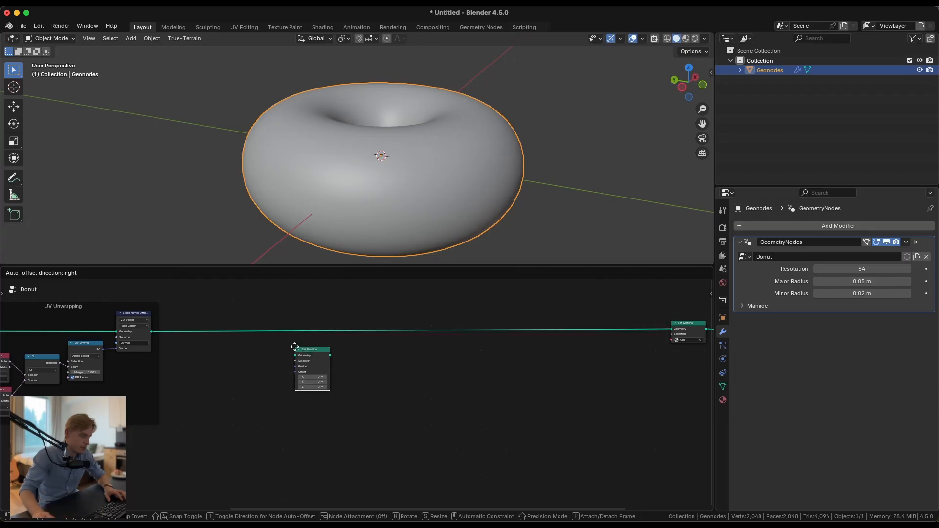
{"action": "left_click", "coordinate": [319, 357]}
Step: Add a Transform Geometry node beside the Set Position node
{"action": "key", "text": "shift+a"}
{"action": "mouse_move", "coordinate": [374, 383]}
{"action": "type", "text": "tra"}
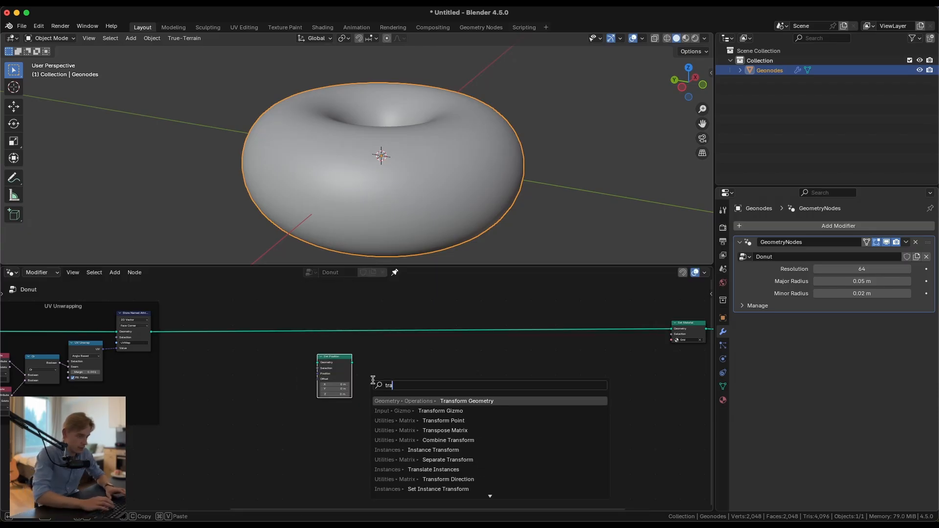
{"action": "key", "text": "Return"}
{"action": "left_click", "coordinate": [378, 353]}
Step: Compare the Position and Offset inputs of Set Position with the Translation input of Transform Geometry
{"action": "scroll", "coordinate": [361, 349], "scroll_direction": "up", "scroll_amount": 5}
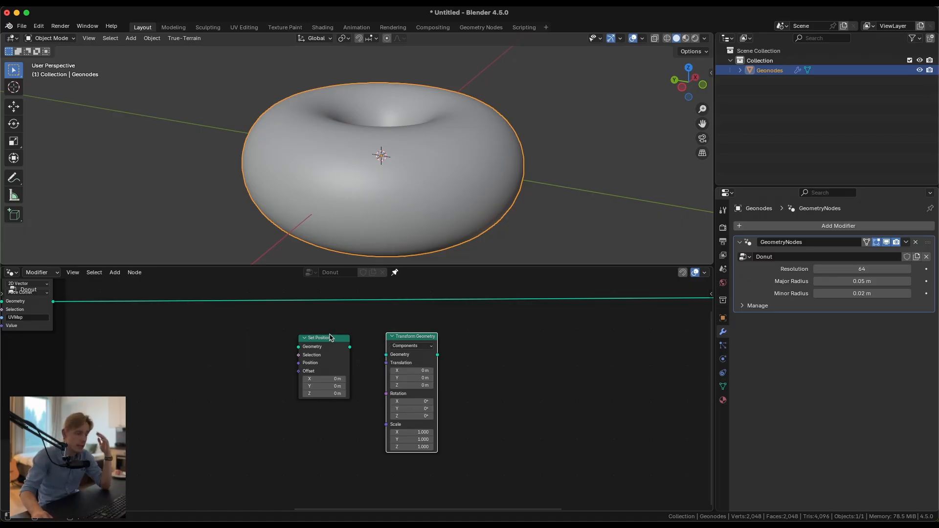
{"action": "scroll", "coordinate": [377, 372], "scroll_direction": "up", "scroll_amount": 1}
{"action": "scroll", "coordinate": [377, 373], "scroll_direction": "up", "scroll_amount": 2}
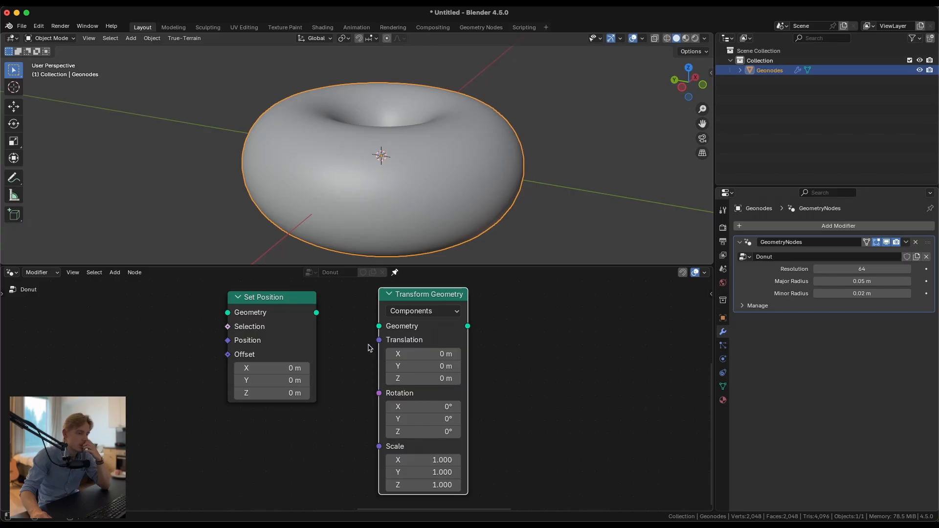
{"action": "left_click_drag", "start_coordinate": [228, 327], "coordinate": [214, 337]}
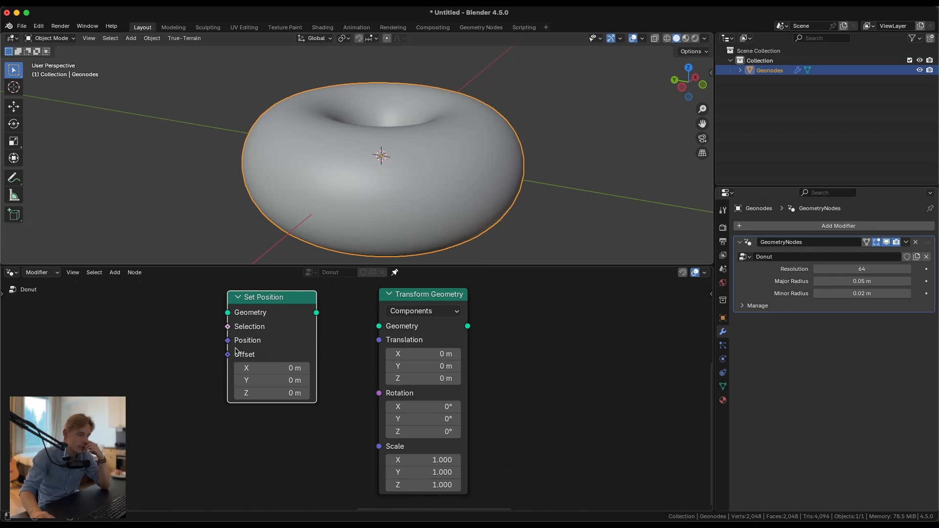
{"action": "mouse_move", "coordinate": [228, 344]}
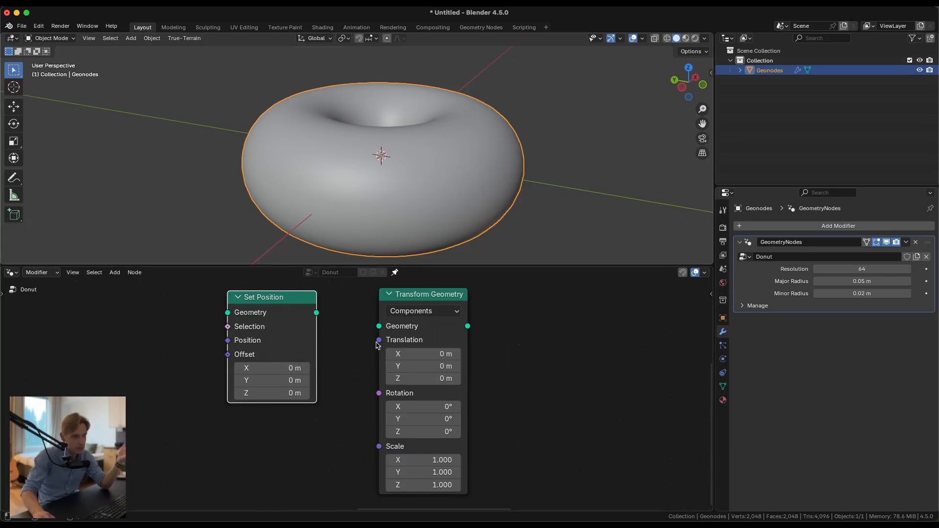
{"action": "left_click_drag", "start_coordinate": [378, 342], "coordinate": [356, 357]}
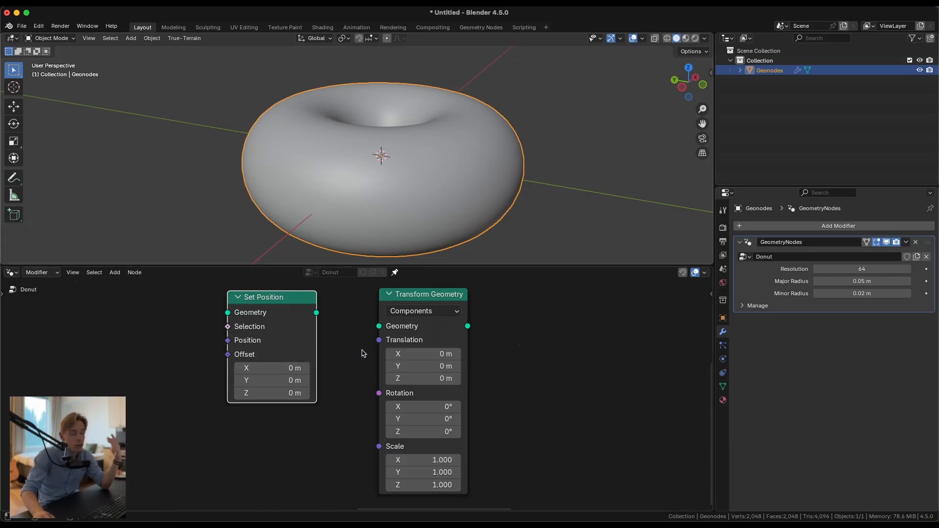
{"action": "scroll", "coordinate": [360, 353], "scroll_direction": "down", "scroll_amount": 3}
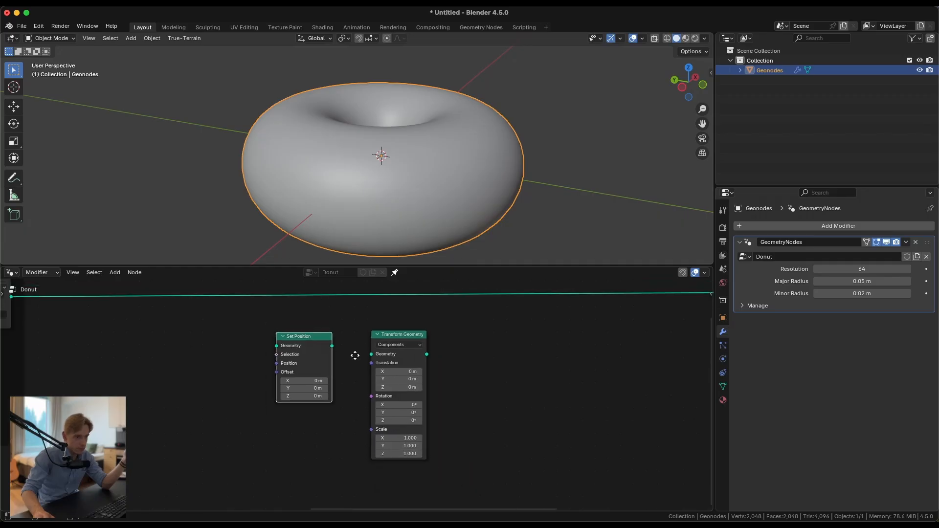
Step: Try moving the donut with the Transform Geometry node's Translation values, cancelling each change
{"action": "scroll", "coordinate": [400, 379], "scroll_direction": "up", "scroll_amount": 2}
{"action": "left_click_drag", "start_coordinate": [397, 373], "coordinate": [151, 404]}
{"action": "scroll", "coordinate": [415, 360], "scroll_direction": "up", "scroll_amount": 2}
{"action": "scroll", "coordinate": [405, 367], "scroll_direction": "down", "scroll_amount": 1}
{"action": "right_click", "coordinate": [406, 352]}
{"action": "scroll", "coordinate": [415, 224], "scroll_direction": "down", "scroll_amount": 10}
{"action": "right_click", "coordinate": [397, 360]}
{"action": "right_click", "coordinate": [395, 369]}
{"action": "right_click", "coordinate": [151, 404]}
Step: Try rotating the donut with Transform Geometry and set its Rotation values back to 0
{"action": "left_click_drag", "start_coordinate": [390, 388], "coordinate": [397, 405]}
{"action": "right_click", "coordinate": [390, 387]}
{"action": "type", "text": "0"}
{"action": "key", "text": "Return"}
Step: Insert Set Position into the main geometry link and delete the Transform Geometry node, keeping the link connected
{"action": "left_click_drag", "start_coordinate": [305, 370], "coordinate": [306, 317]}
{"action": "left_click", "coordinate": [387, 310]}
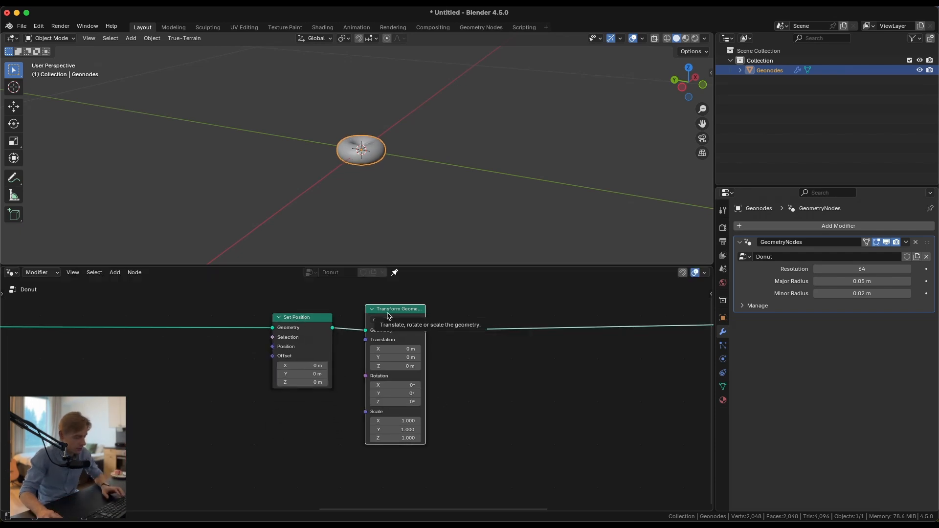
{"action": "key", "text": "ctrl+x"}
Step: Try shifting the donut along each axis with Set Position's Offset values, cancelling each change
{"action": "scroll", "coordinate": [293, 359], "scroll_direction": "up", "scroll_amount": 1}
{"action": "mouse_move", "coordinate": [294, 358]}
{"action": "left_mouse_down"}
{"action": "mouse_move", "coordinate": [333, 358]}
{"action": "mouse_move", "coordinate": [295, 370]}
{"action": "mouse_move", "coordinate": [333, 379]}
{"action": "mouse_move", "coordinate": [307, 361]}
{"action": "left_mouse_up"}
{"action": "right_click", "coordinate": [294, 360]}
{"action": "right_click", "coordinate": [301, 370]}
{"action": "right_click", "coordinate": [302, 380]}
{"action": "left_click", "coordinate": [303, 305]}
{"action": "right_click", "coordinate": [296, 361]}
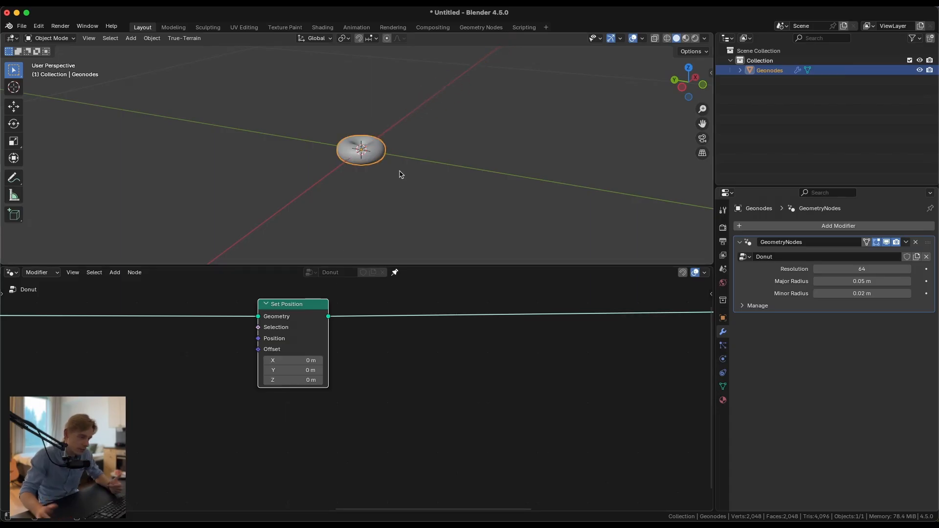
Step: Add a Random Value node beside the Set Position node
{"action": "key", "text": "Home"}
{"action": "key", "text": "shift+a"}
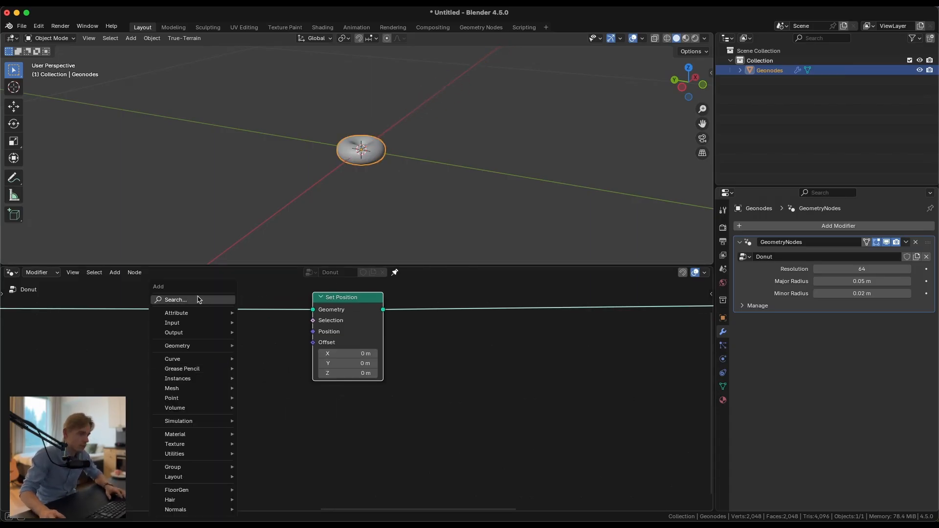
{"action": "type", "text": "ran"}
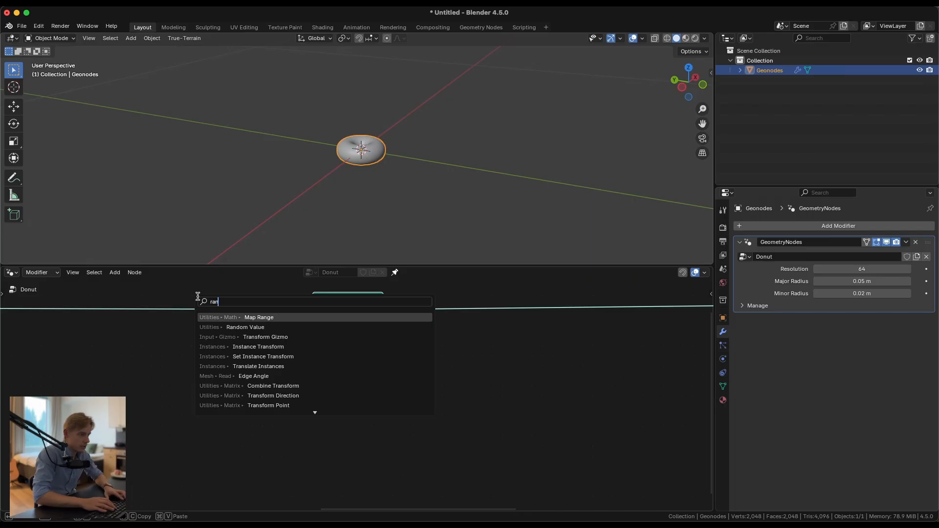
{"action": "key", "text": "Down"}
{"action": "key", "text": "Return"}
{"action": "left_click", "coordinate": [137, 350]}
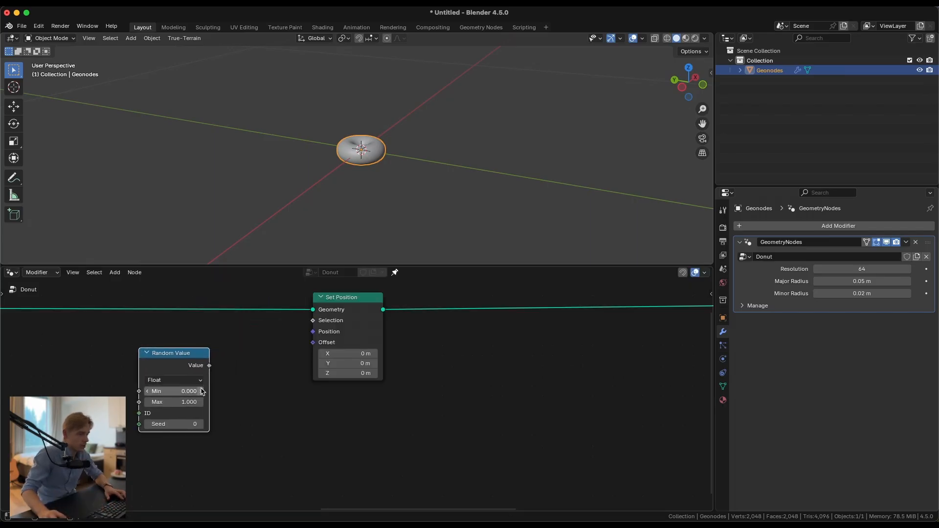
Step: Switch Random Value to Vector with a Max of 0.1 on all axes, and connect it to Set Position's Offset
{"action": "left_click", "coordinate": [174, 379]}
{"action": "left_click", "coordinate": [174, 439]}
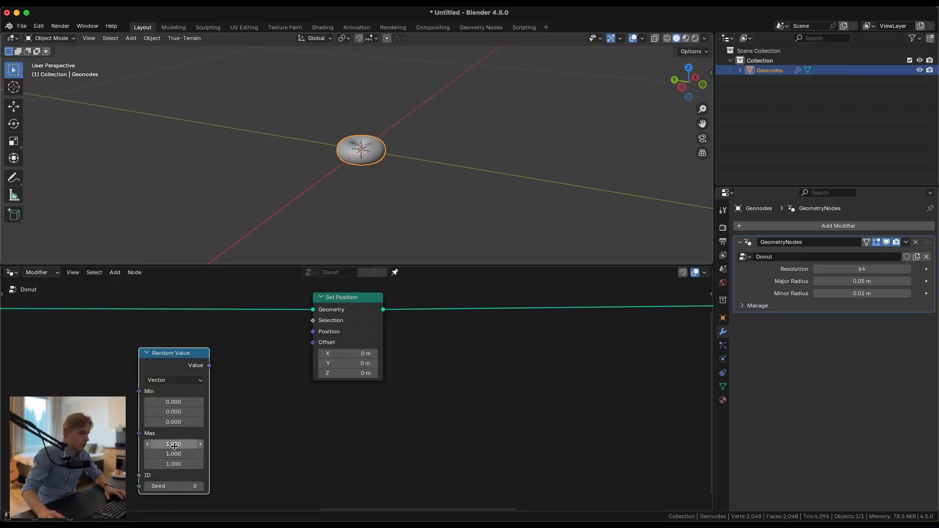
{"action": "left_click_drag", "start_coordinate": [174, 444], "coordinate": [174, 464]}
{"action": "type", "text": "0.1"}
{"action": "key", "text": "Return"}
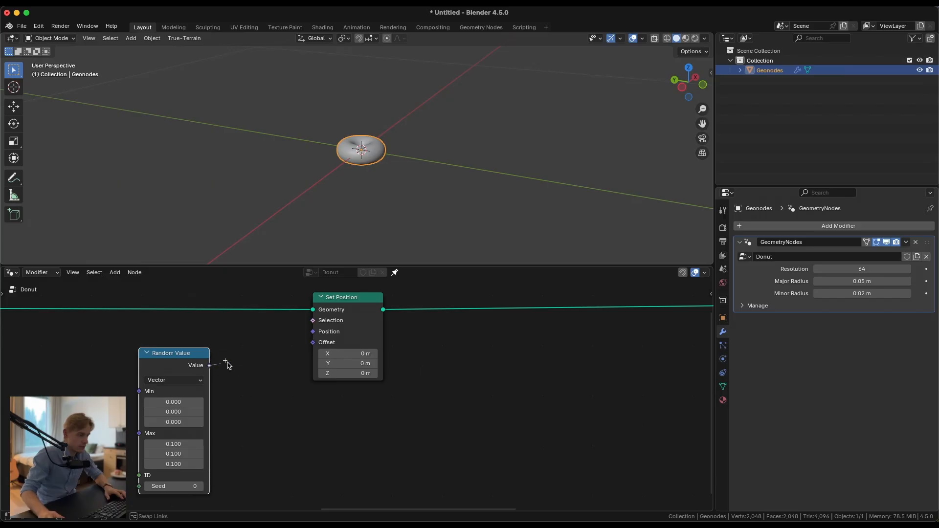
{"action": "left_click_drag", "start_coordinate": [226, 364], "coordinate": [308, 349]}
{"action": "middle_click_drag", "start_coordinate": [359, 135], "coordinate": [397, 148]}
Step: Set the Random Value node's Min to -0.1 on all three axes
{"action": "left_click_drag", "start_coordinate": [174, 444], "coordinate": [200, 454]}
{"action": "key", "text": "Escape"}
{"action": "key", "text": "Escape"}
{"action": "mouse_move", "coordinate": [177, 407]}
{"action": "left_mouse_down"}
{"action": "mouse_move", "coordinate": [196, 407]}
{"action": "mouse_move", "coordinate": [154, 408]}
{"action": "mouse_move", "coordinate": [181, 422]}
{"action": "left_mouse_up"}
{"action": "key", "text": "Escape"}
{"action": "type", "text": "-0.1"}
{"action": "key", "text": "Return"}
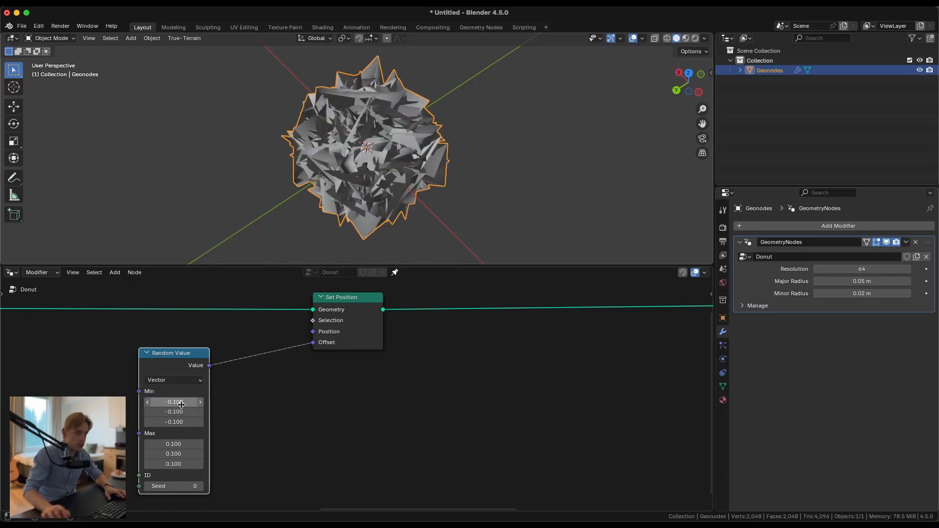
{"action": "middle_click_drag", "start_coordinate": [313, 176], "coordinate": [335, 160]}
{"action": "mouse_move", "coordinate": [192, 361]}
{"action": "left_mouse_down"}
{"action": "mouse_move", "coordinate": [197, 351]}
{"action": "mouse_move", "coordinate": [180, 364]}
{"action": "mouse_move", "coordinate": [176, 354]}
{"action": "left_mouse_up"}
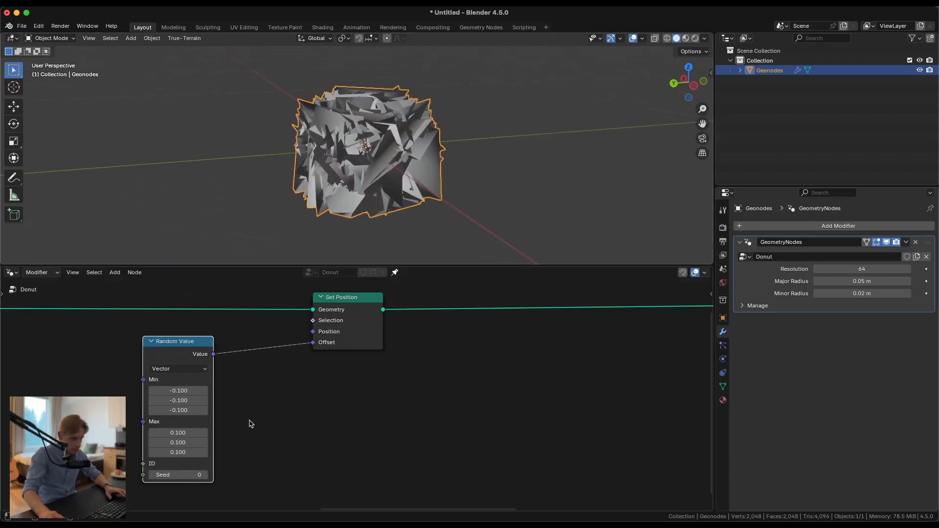
Step: Set the Random Value node's Min to -0.001 and Max to 0.001 on all three axes
{"action": "middle_click_drag", "start_coordinate": [364, 151], "coordinate": [430, 141]}
{"action": "scroll", "coordinate": [469, 130], "scroll_direction": "up", "scroll_amount": 4}
{"action": "left_click", "coordinate": [183, 390]}
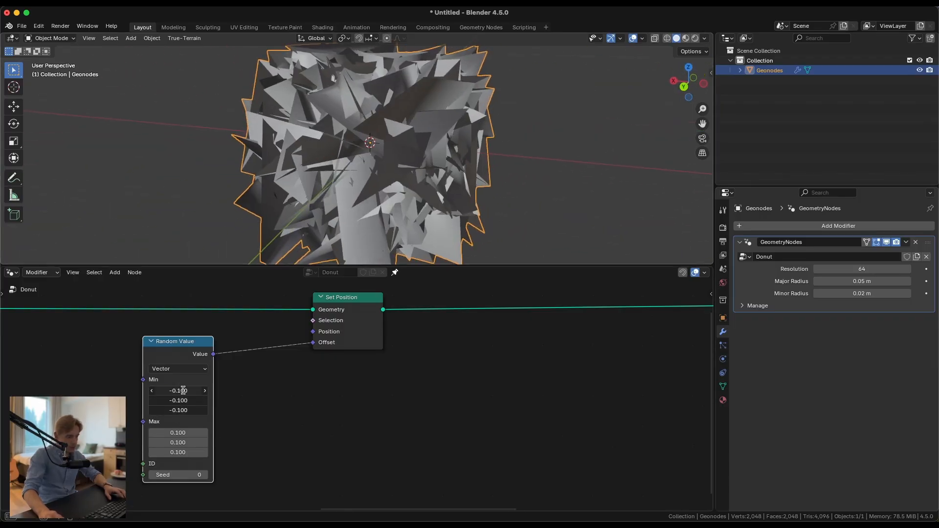
{"action": "type", "text": "01"}
{"action": "key", "text": "Return"}
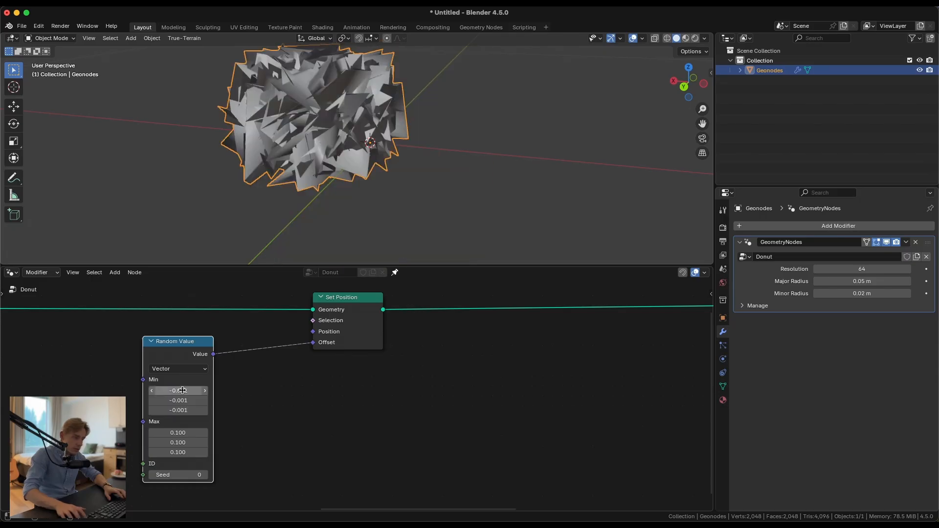
{"action": "left_click_drag", "start_coordinate": [185, 433], "coordinate": [185, 453]}
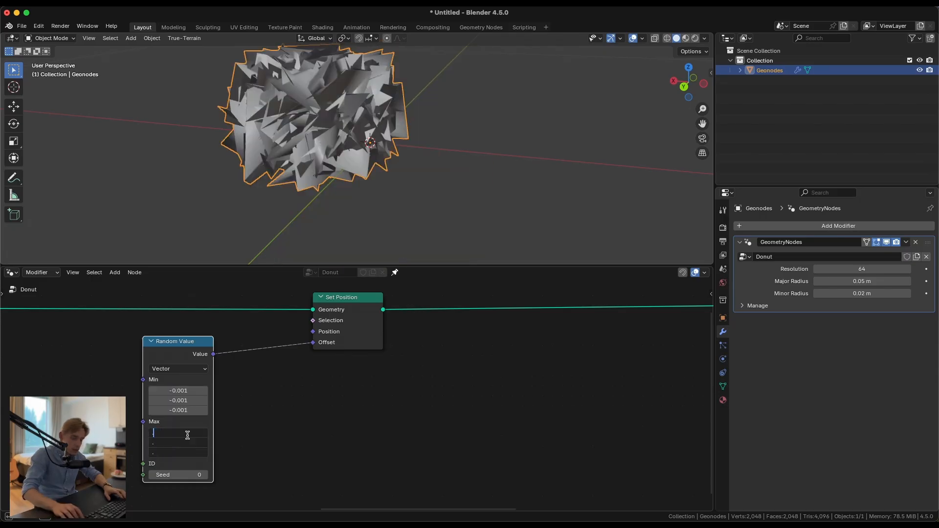
{"action": "type", "text": ".001"}
{"action": "key", "text": "Return"}
{"action": "scroll", "coordinate": [389, 153], "scroll_direction": "up", "scroll_amount": 3}
{"action": "middle_click_drag", "start_coordinate": [389, 152], "coordinate": [330, 139]}
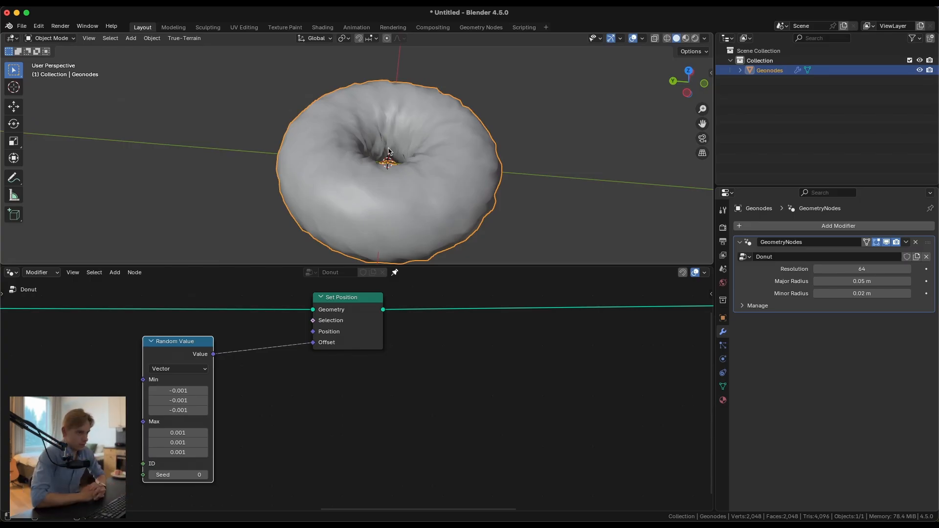
{"action": "mouse_move", "coordinate": [178, 475]}
{"action": "left_mouse_down"}
{"action": "mouse_move", "coordinate": [195, 475]}
{"action": "mouse_move", "coordinate": [166, 474]}
{"action": "left_mouse_up"}
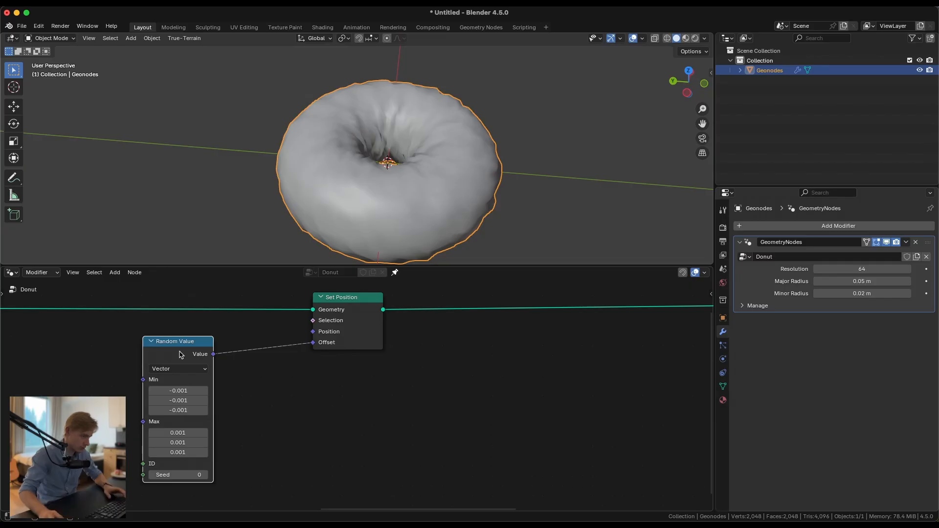
Step: Replace the Random Value node with a Noise Texture and connect its Color output to Set Position's Offset
{"action": "key", "text": "Delete"}
{"action": "key", "text": "shift+a"}
{"action": "type", "text": "n"}
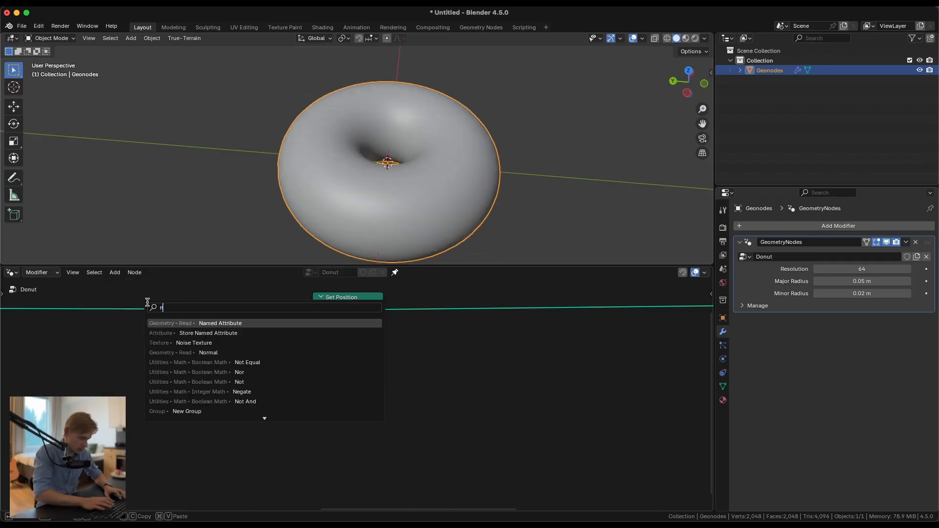
{"action": "type", "text": "oise"}
{"action": "key", "text": "Return"}
{"action": "left_click", "coordinate": [165, 361]}
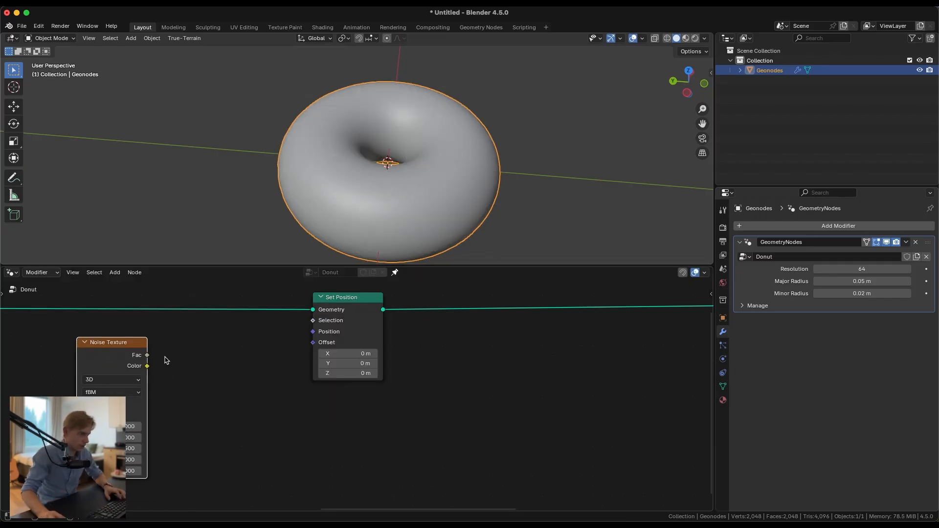
{"action": "left_click_drag", "start_coordinate": [147, 367], "coordinate": [252, 406]}
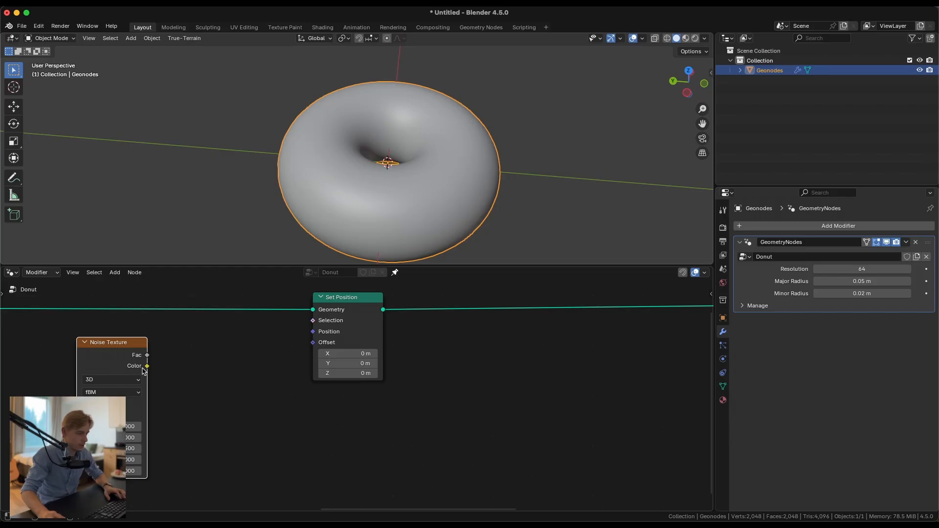
{"action": "left_click_drag", "start_coordinate": [146, 366], "coordinate": [312, 342]}
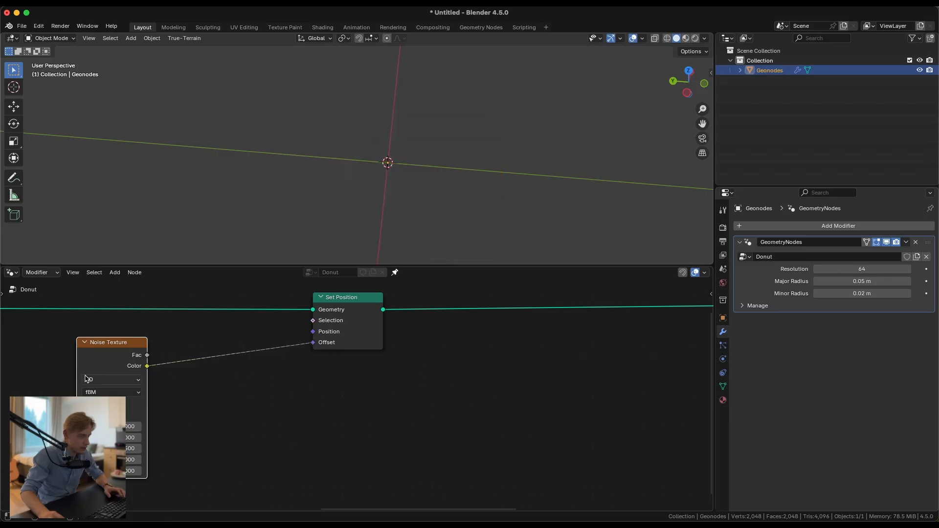
Step: Examine from several angles and from above how the noise shifts the donut away from the origin
{"action": "scroll", "coordinate": [382, 167], "scroll_direction": "down", "scroll_amount": 15}
{"action": "middle_click_drag", "start_coordinate": [379, 171], "coordinate": [386, 203]}
{"action": "scroll", "coordinate": [401, 135], "scroll_direction": "up", "scroll_amount": 3}
{"action": "middle_click_drag", "start_coordinate": [242, 153], "coordinate": [400, 224]}
{"action": "middle_click_drag", "start_coordinate": [227, 110], "coordinate": [231, 181]}
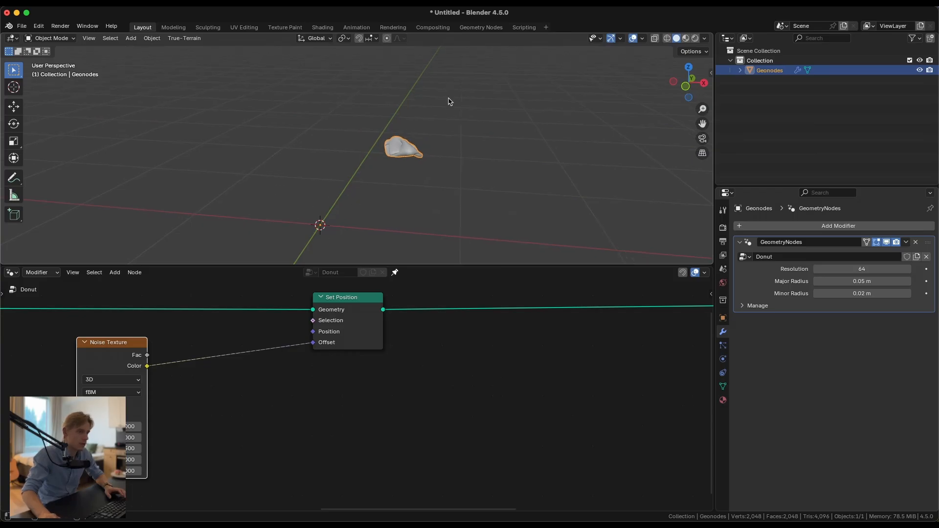
{"action": "middle_click_drag", "start_coordinate": [448, 99], "coordinate": [349, 188]}
{"action": "left_click", "coordinate": [690, 68]}
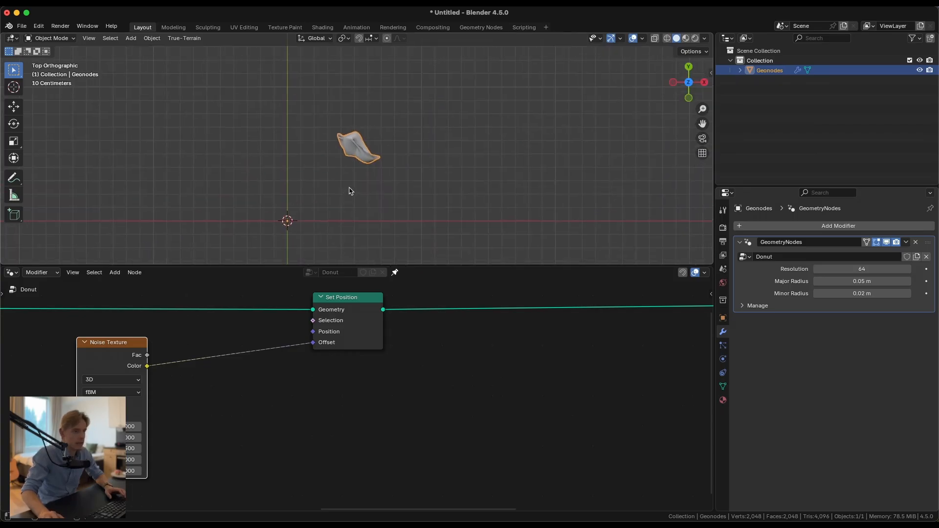
{"action": "scroll", "coordinate": [351, 191], "scroll_direction": "down", "scroll_amount": 2}
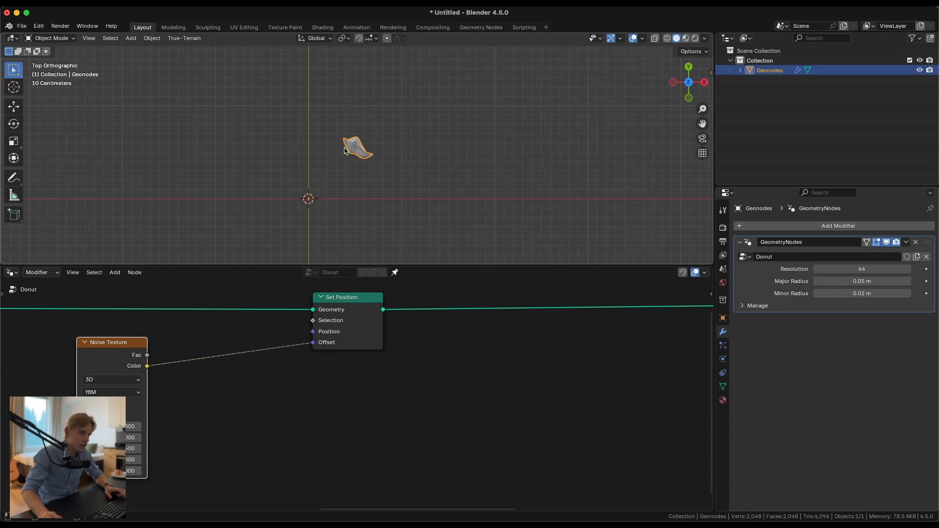
Step: Turn off Normalize on the Noise Texture so the displacement is centred around the origin
{"action": "left_click_drag", "start_coordinate": [118, 403], "coordinate": [121, 396]}
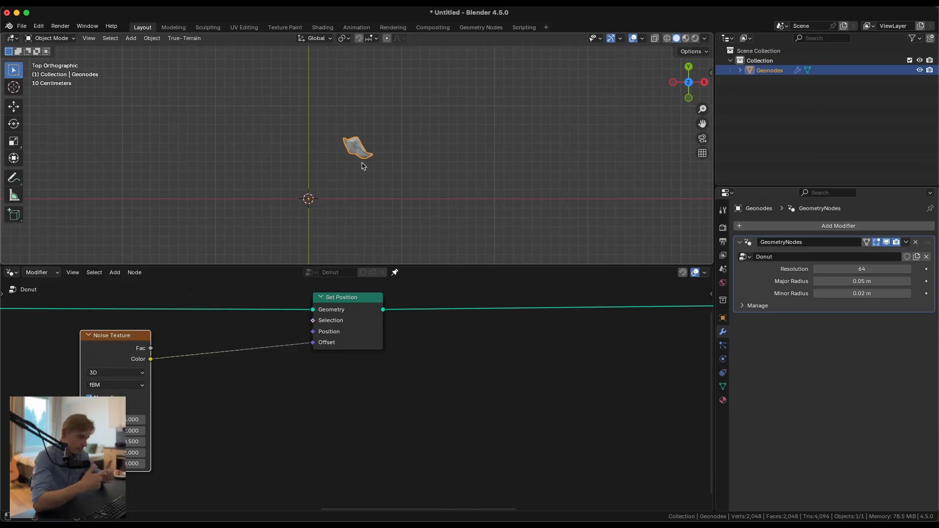
{"action": "left_click", "coordinate": [90, 398]}
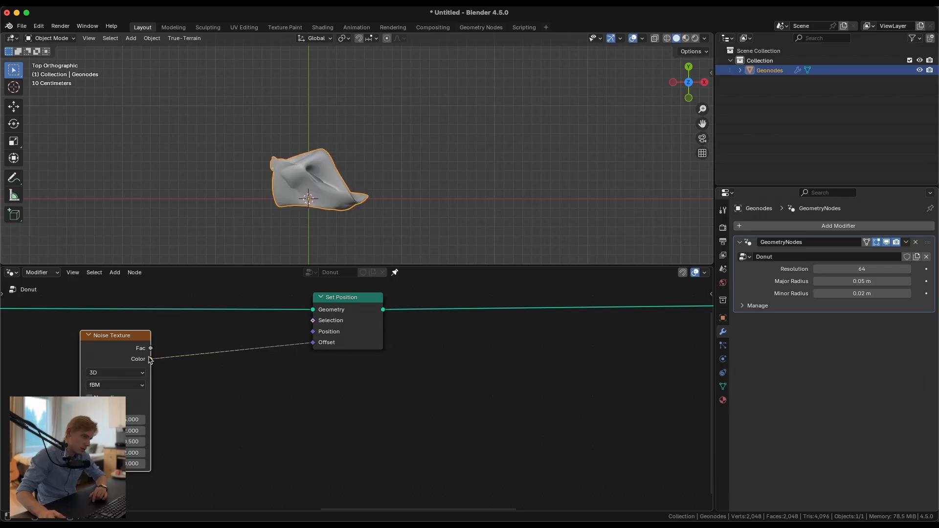
{"action": "mouse_move", "coordinate": [317, 197]}
{"action": "middle_mouse_down"}
{"action": "mouse_move", "coordinate": [328, 184]}
{"action": "mouse_move", "coordinate": [322, 194]}
{"action": "middle_mouse_up"}
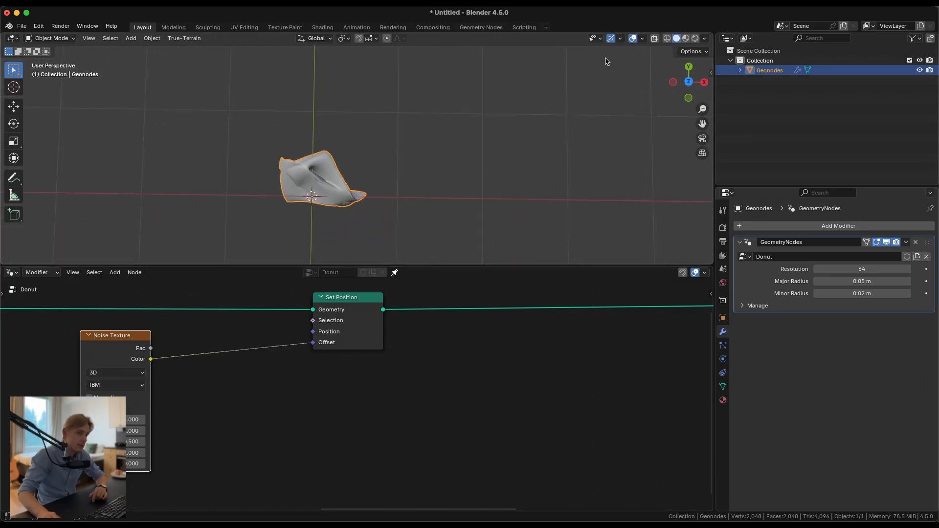
{"action": "middle_click_drag", "start_coordinate": [341, 228], "coordinate": [336, 177]}
{"action": "scroll", "coordinate": [336, 177], "scroll_direction": "up", "scroll_amount": 4}
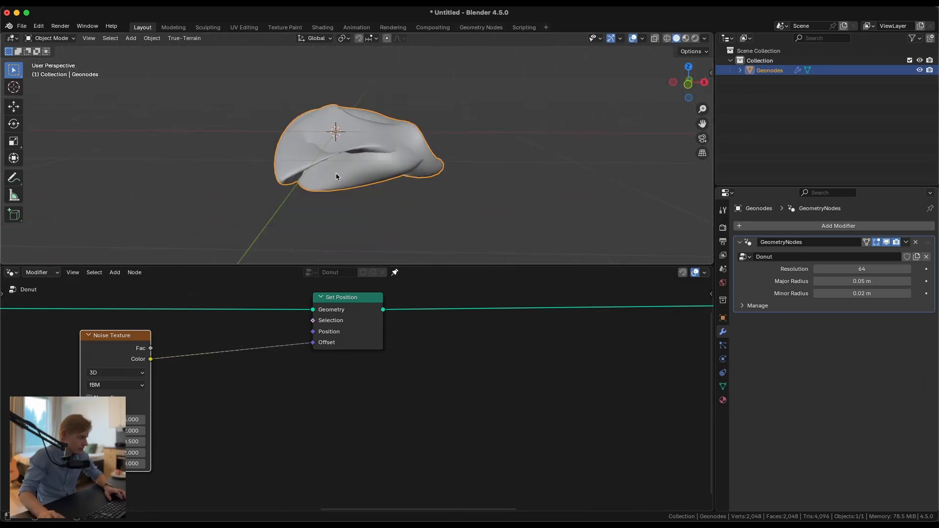
{"action": "left_click_drag", "start_coordinate": [125, 354], "coordinate": [131, 348]}
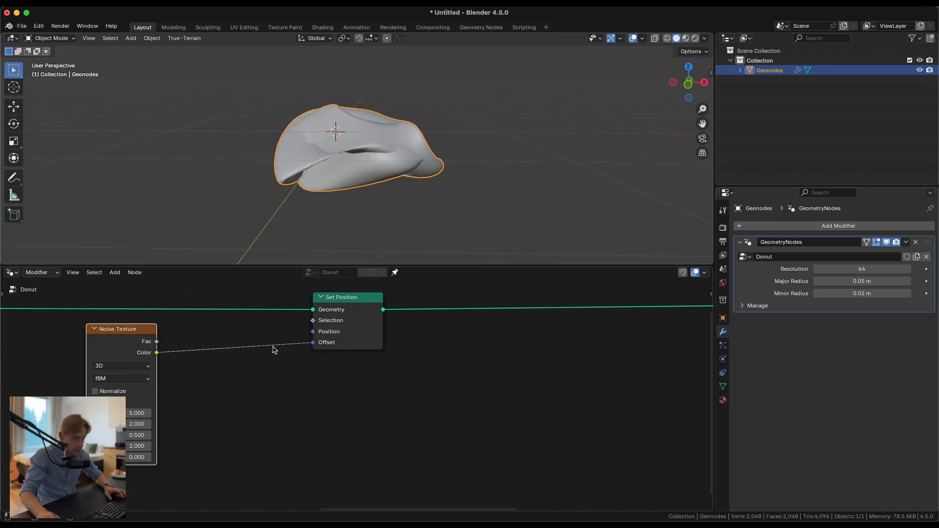
Step: Insert a Vector Math node set to Scale between the Noise Texture and Set Position's Offset
{"action": "key", "text": "shift+a"}
{"action": "type", "text": "v"}
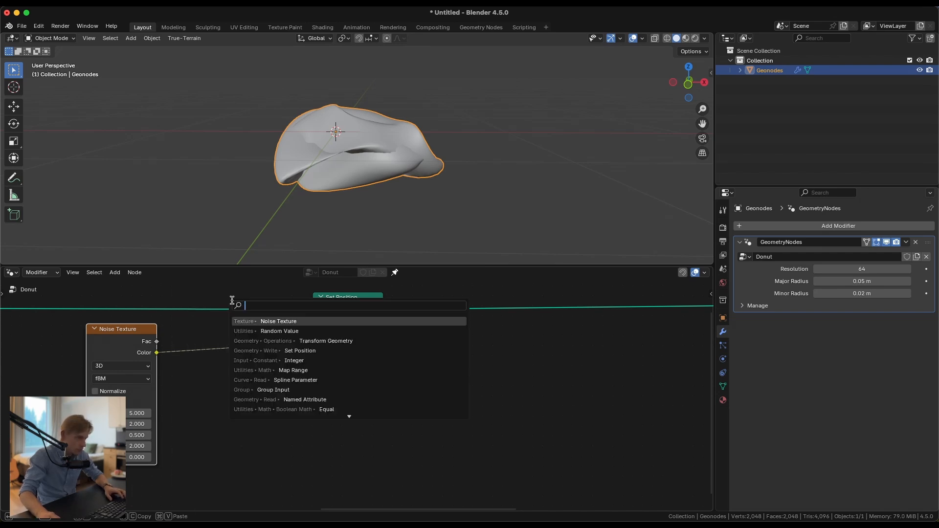
{"action": "type", "text": "ec"}
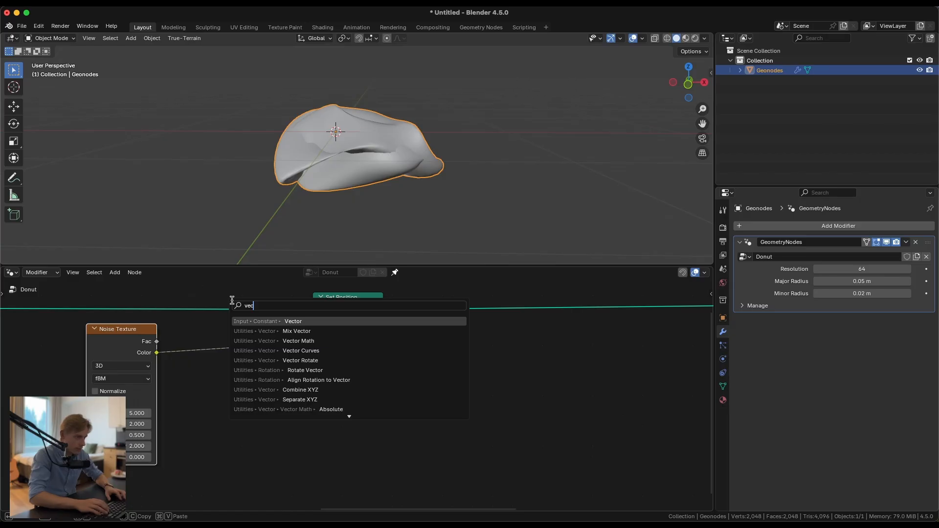
{"action": "key", "text": "Down"}
{"action": "key", "text": "Down"}
{"action": "key", "text": "Return"}
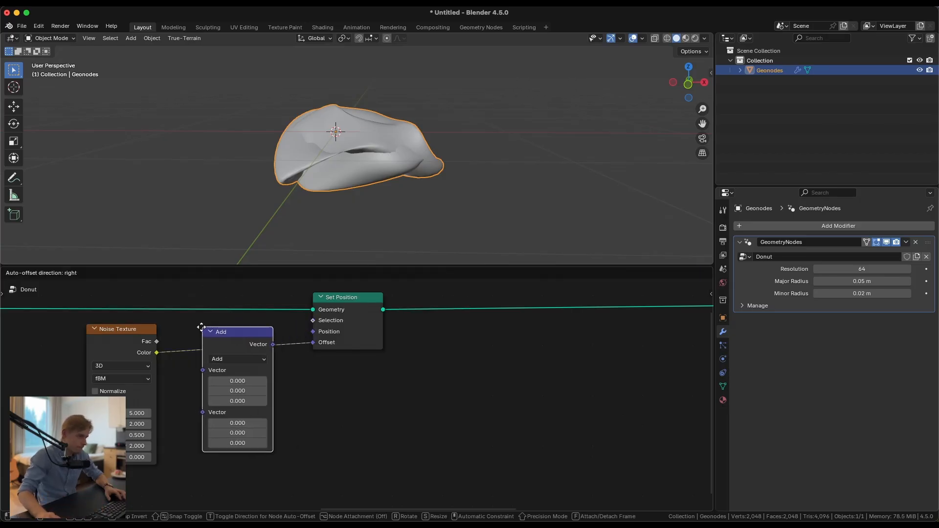
{"action": "left_click", "coordinate": [199, 326]}
{"action": "left_click", "coordinate": [237, 357]}
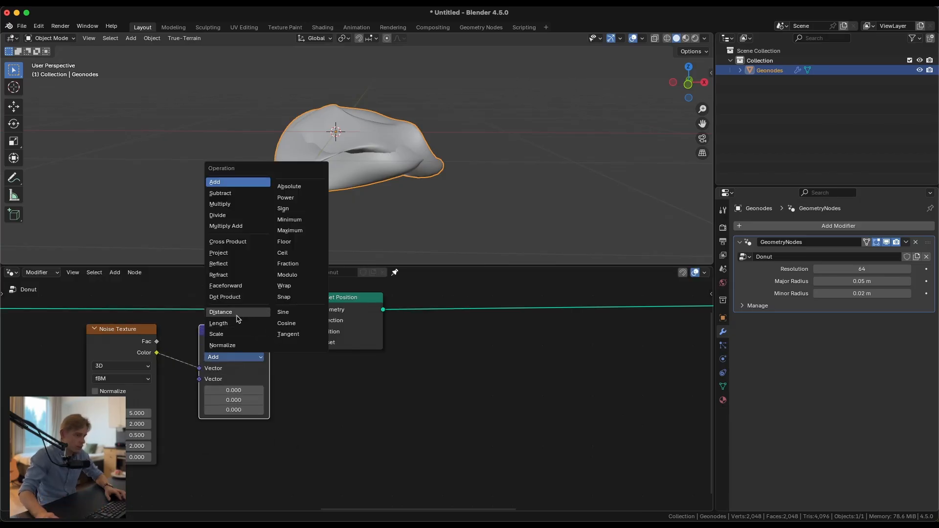
{"action": "left_click", "coordinate": [232, 334]}
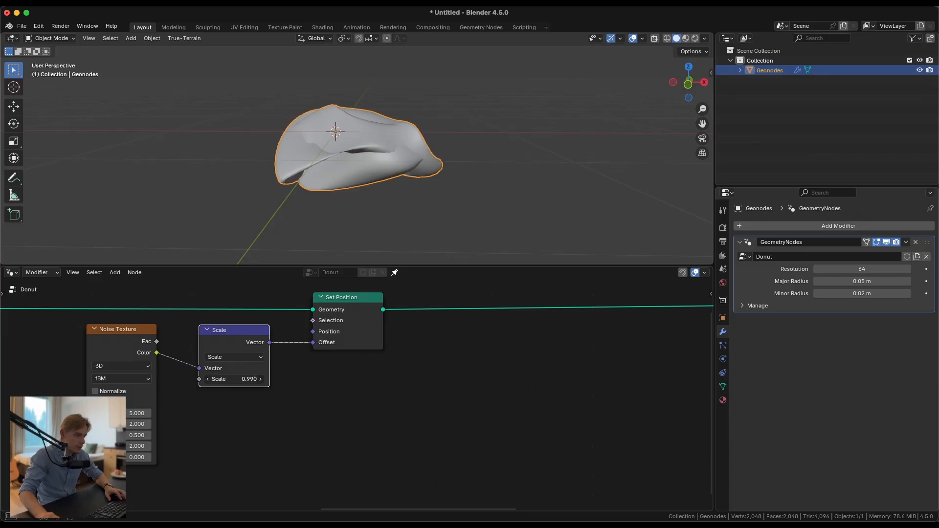
Step: Reduce the Scale node's factor to -0.010 and shift the Noise Texture node slightly closer to it
{"action": "mouse_move", "coordinate": [238, 379]}
{"action": "left_mouse_down"}
{"action": "mouse_move", "coordinate": [217, 380]}
{"action": "mouse_move", "coordinate": [238, 380]}
{"action": "left_mouse_up"}
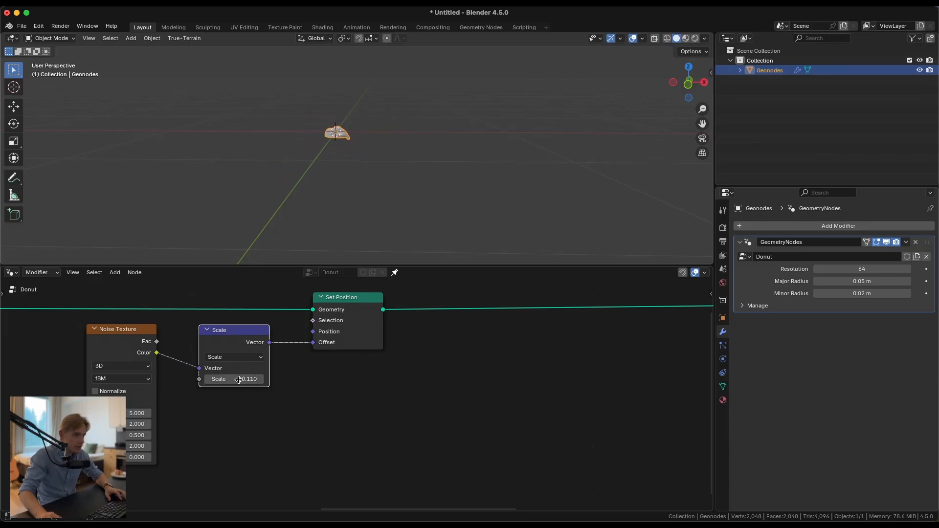
{"action": "scroll", "coordinate": [354, 209], "scroll_direction": "up", "scroll_amount": 8}
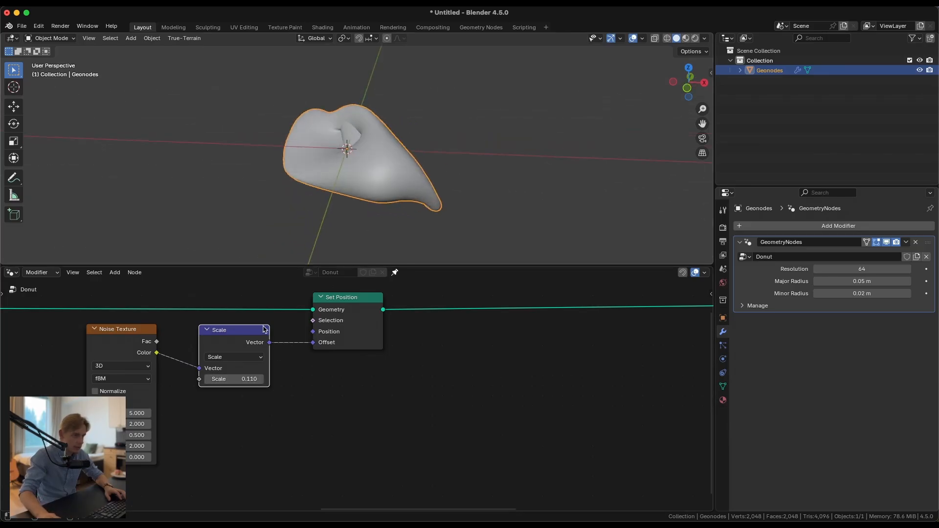
{"action": "left_click_drag", "start_coordinate": [243, 380], "coordinate": [236, 380]}
{"action": "middle_click_drag", "start_coordinate": [426, 147], "coordinate": [323, 226]}
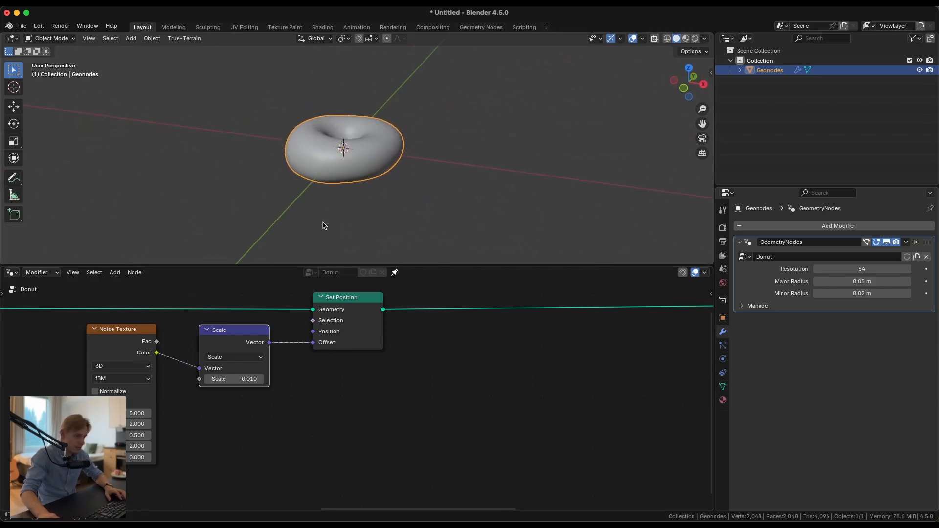
{"action": "left_click_drag", "start_coordinate": [128, 331], "coordinate": [137, 335]}
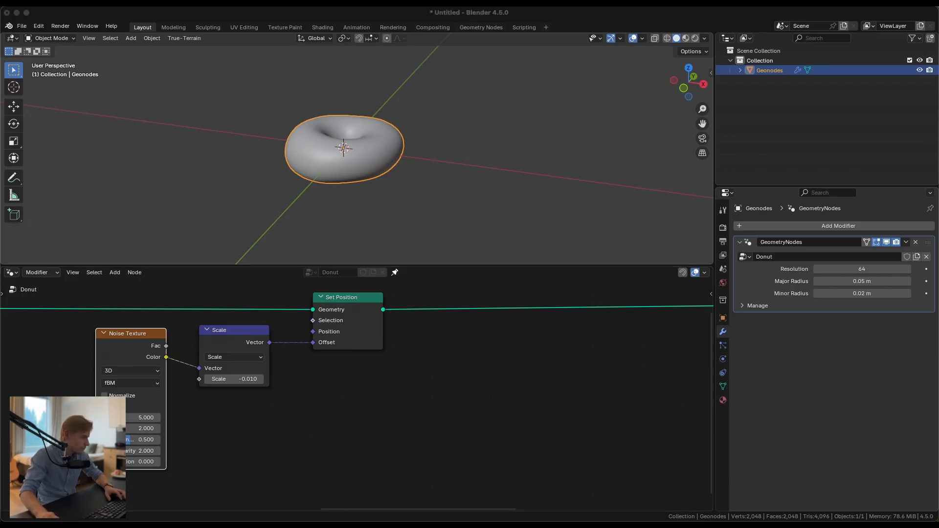
Step: Switch the Noise Texture's dimensions to 4D
{"action": "left_click", "coordinate": [237, 433]}
{"action": "left_click", "coordinate": [121, 370]}
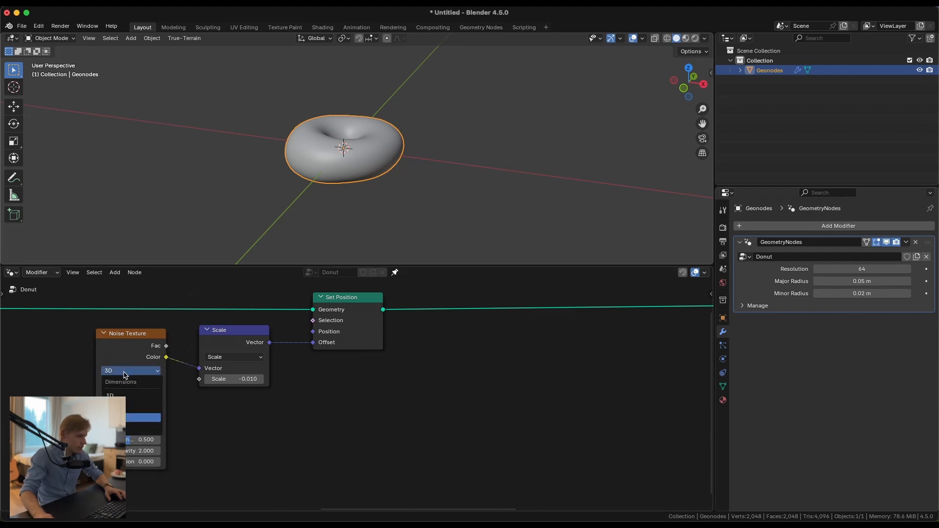
{"action": "left_click", "coordinate": [130, 433]}
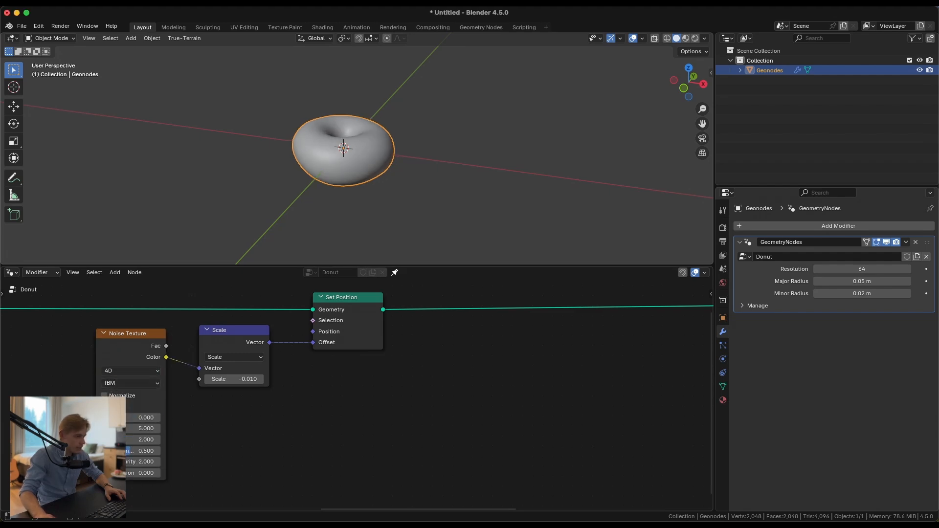
Step: Add a Group Input node that drives the Noise Texture's W value, exposing it as a new modifier input
{"action": "middle_click_drag", "start_coordinate": [132, 430], "coordinate": [185, 396]}
{"action": "mouse_move", "coordinate": [184, 384]}
{"action": "left_mouse_down"}
{"action": "mouse_move", "coordinate": [405, 384]}
{"action": "mouse_move", "coordinate": [184, 385]}
{"action": "left_mouse_up"}
{"action": "middle_click_drag", "start_coordinate": [178, 380], "coordinate": [285, 378]}
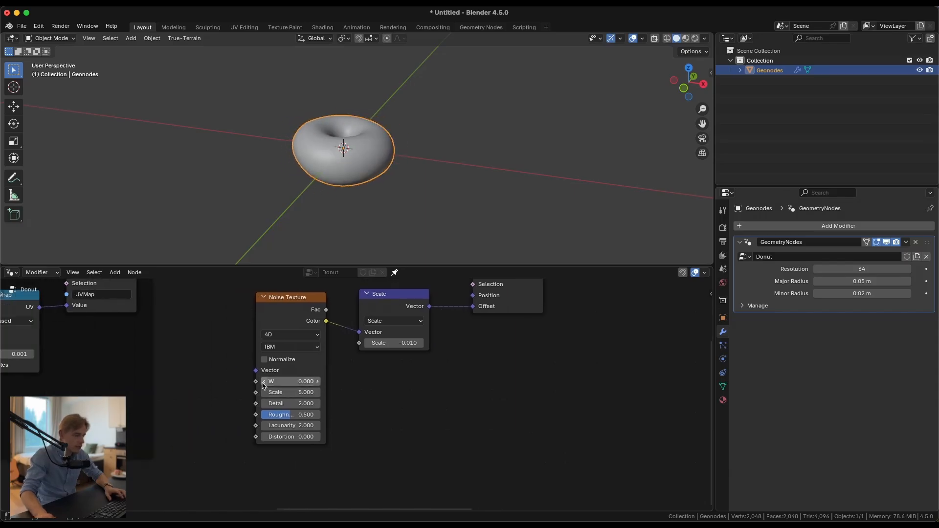
{"action": "left_click_drag", "start_coordinate": [255, 382], "coordinate": [216, 376]}
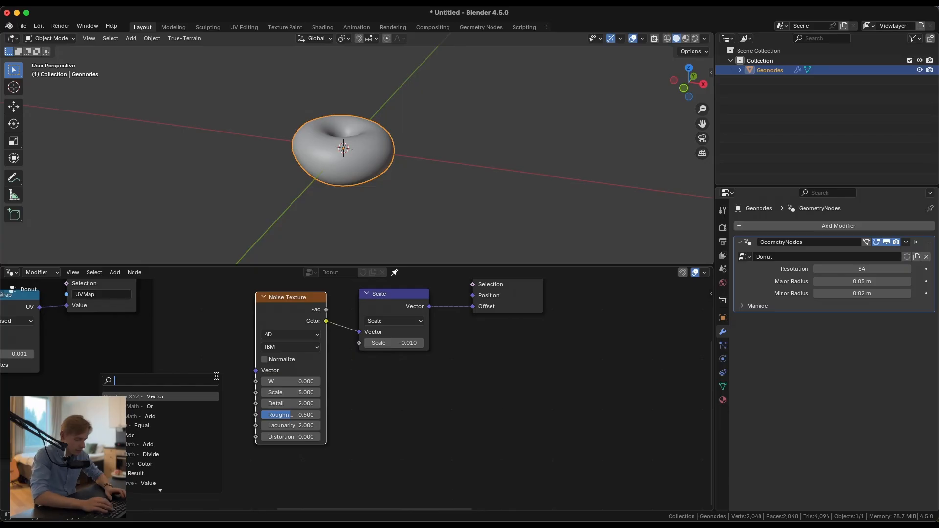
{"action": "type", "text": "group"}
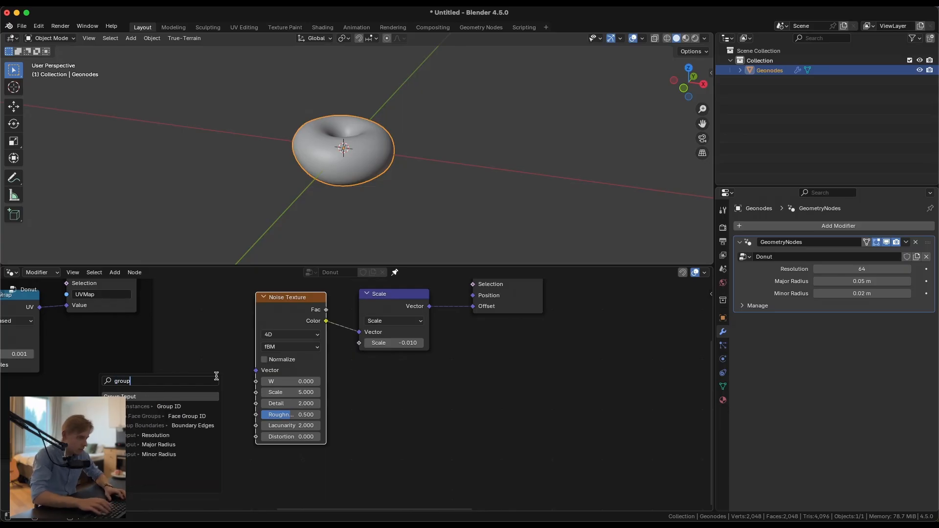
{"action": "key", "text": "Return"}
{"action": "left_click", "coordinate": [240, 376]}
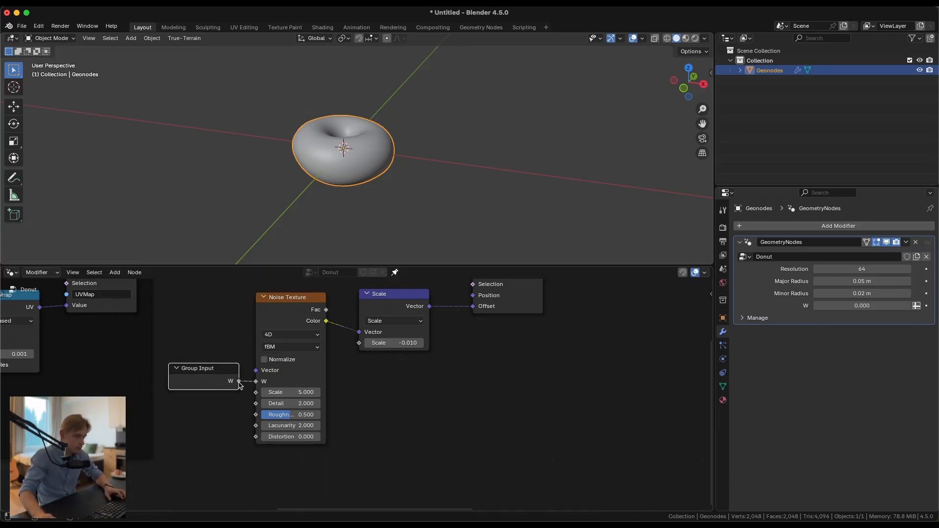
Step: Rename the W group socket to Seed
{"action": "key", "text": "n"}
{"action": "scroll", "coordinate": [563, 354], "scroll_direction": "down", "scroll_amount": 1}
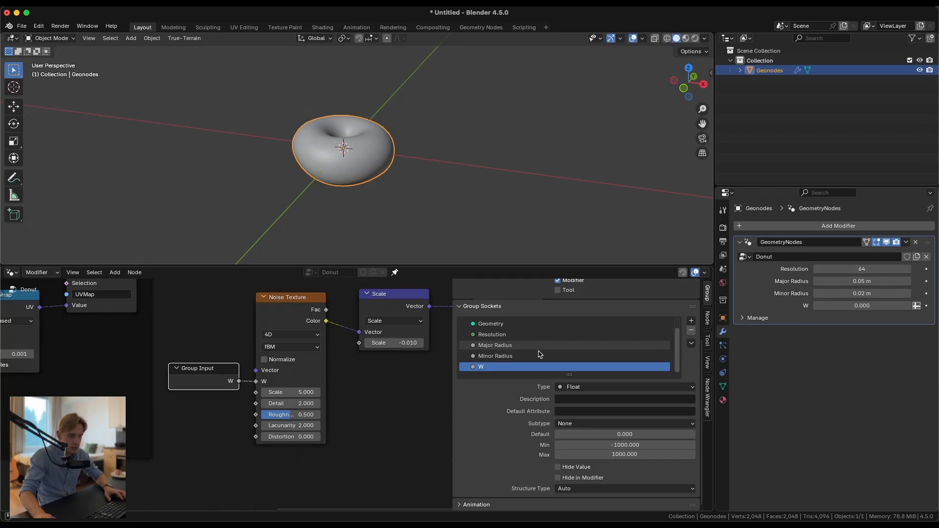
{"action": "double_click", "coordinate": [491, 366]}
{"action": "type", "text": "Seed"}
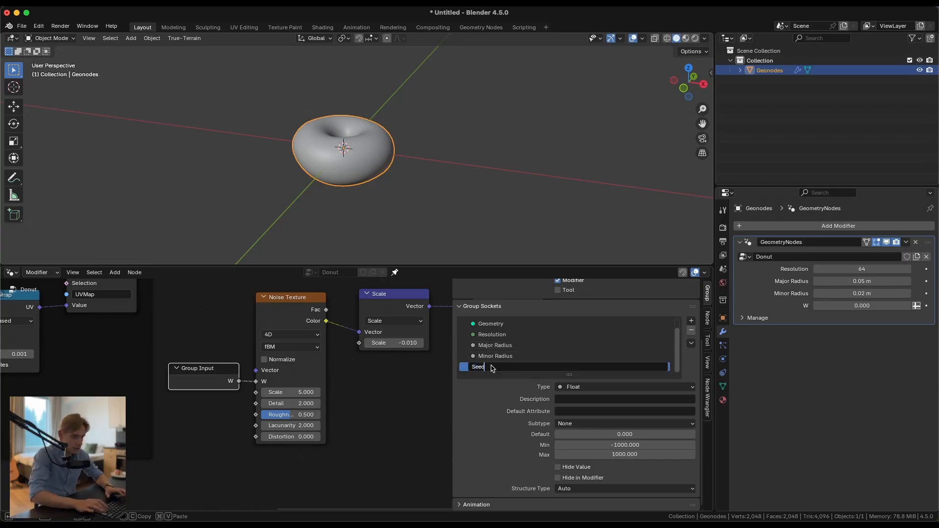
{"action": "key", "text": "Return"}
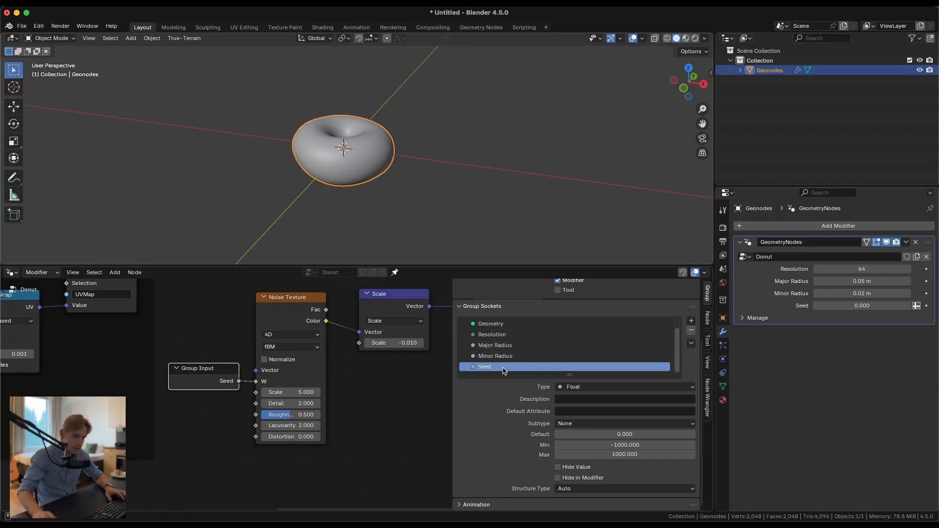
Step: Change the Seed socket's type to Integer and give it the description "Random Seed of Sonut"
{"action": "left_click", "coordinate": [588, 387]}
{"action": "left_click", "coordinate": [590, 235]}
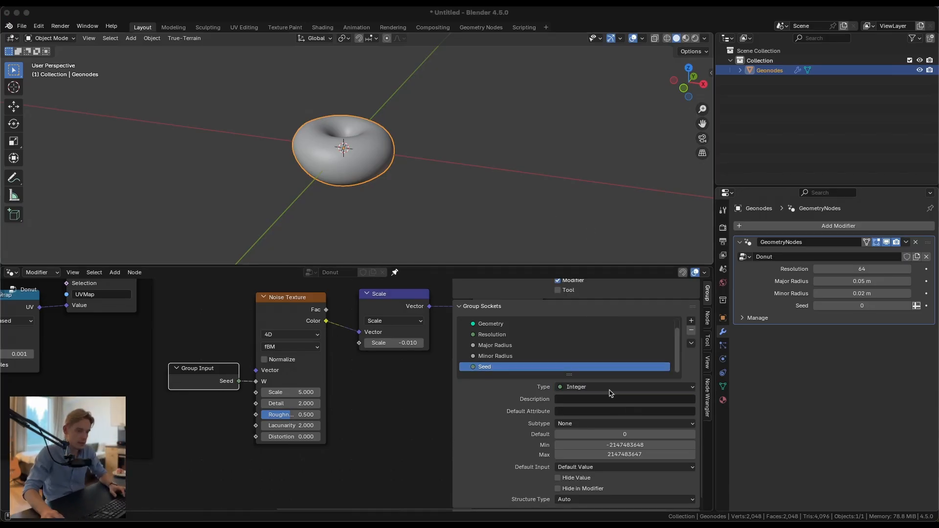
{"action": "left_click", "coordinate": [588, 398]}
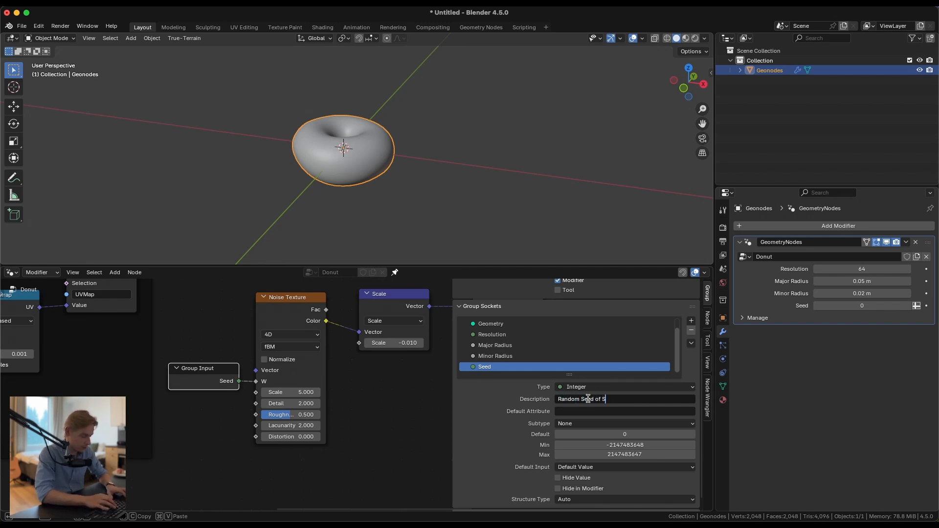
{"action": "key", "text": "Return"}
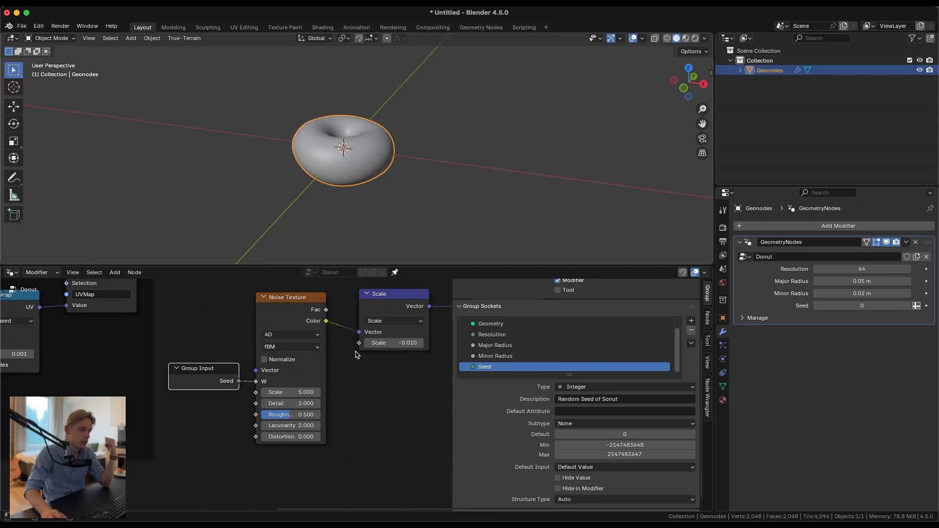
Step: Preview the Noise Texture's Fac output on the undeformed donut with a Viewer node and examine the pattern from several angles
{"action": "scroll", "coordinate": [208, 419], "scroll_direction": "down", "scroll_amount": 2}
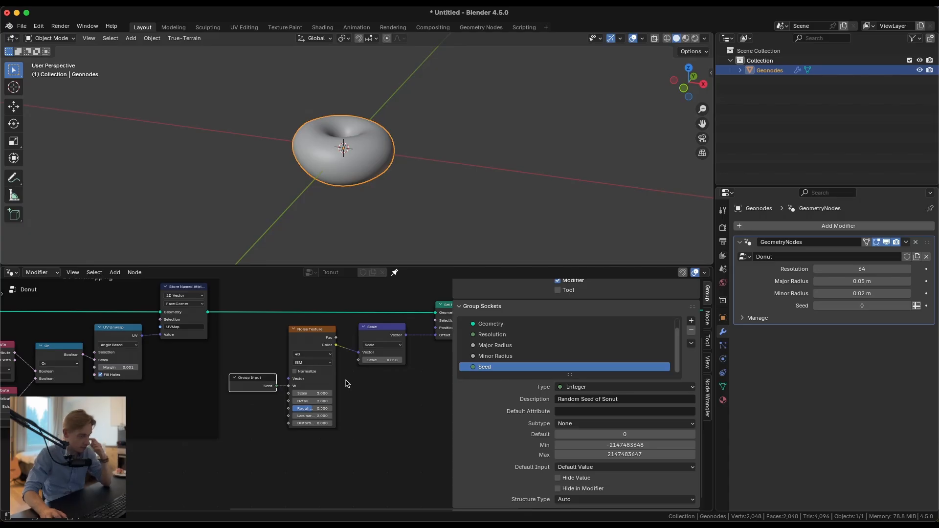
{"action": "scroll", "coordinate": [341, 413], "scroll_direction": "up", "scroll_amount": 2}
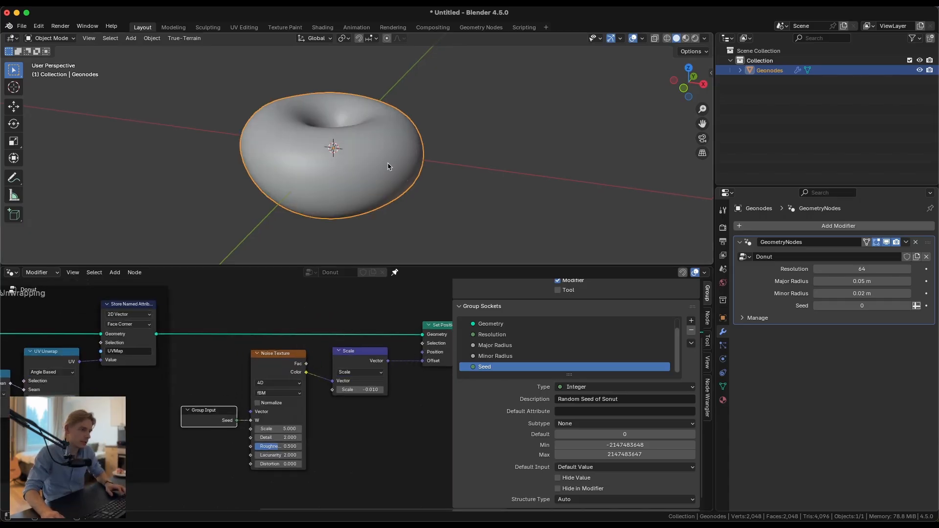
{"action": "middle_click_drag", "start_coordinate": [388, 167], "coordinate": [425, 128]}
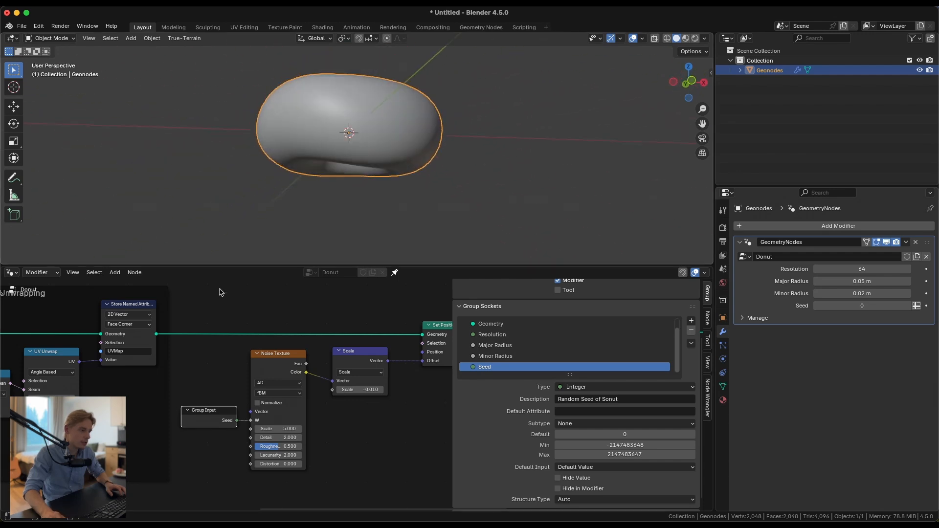
{"action": "left_click", "coordinate": [145, 312], "text": "ctrl+shift"}
{"action": "left_click_drag", "start_coordinate": [246, 283], "coordinate": [360, 282]}
{"action": "middle_click_drag", "start_coordinate": [362, 289], "coordinate": [358, 309]}
{"action": "middle_click_drag", "start_coordinate": [354, 350], "coordinate": [259, 350]}
{"action": "left_click", "coordinate": [189, 390], "text": "ctrl+shift"}
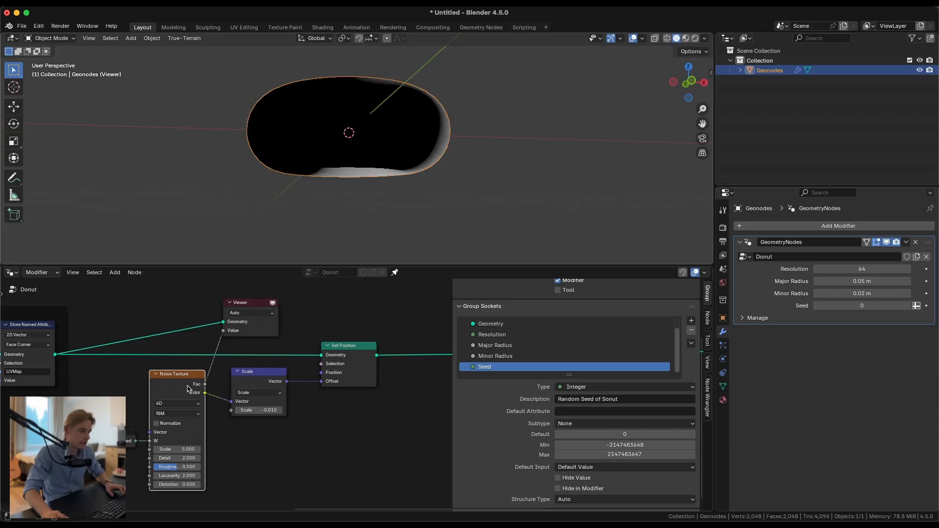
{"action": "middle_click_drag", "start_coordinate": [299, 181], "coordinate": [507, 226]}
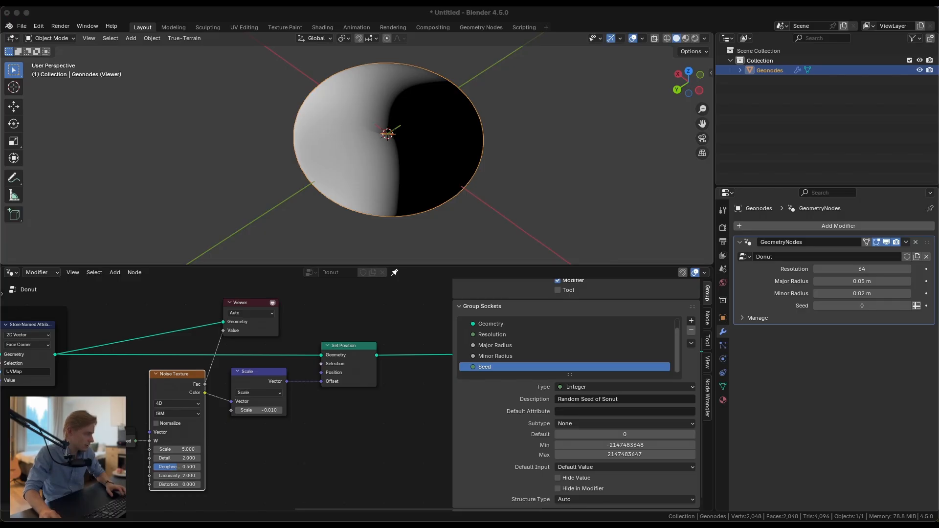
Step: Set the Noise Texture's Scale to 10 and its Detail to 8
{"action": "double_click", "coordinate": [174, 450]}
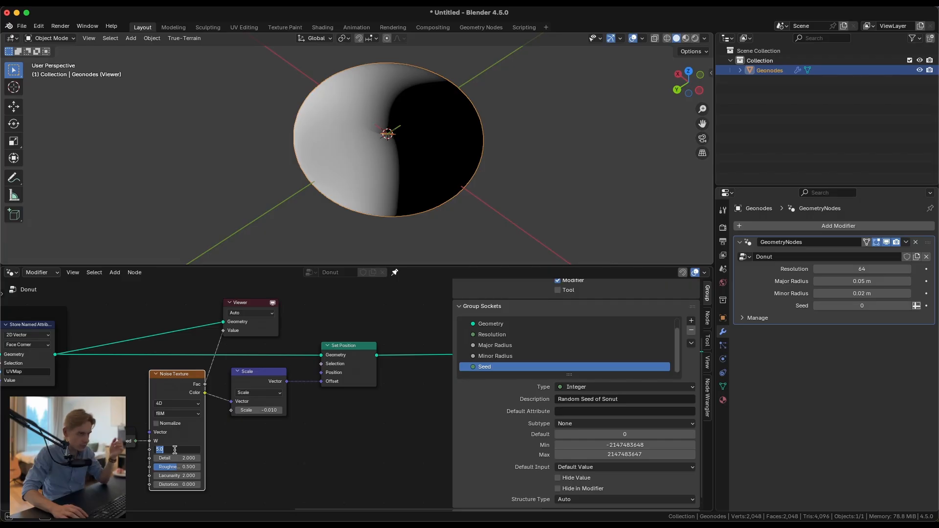
{"action": "type", "text": "10"}
{"action": "key", "text": "Return"}
{"action": "middle_click_drag", "start_coordinate": [435, 166], "coordinate": [464, 151]}
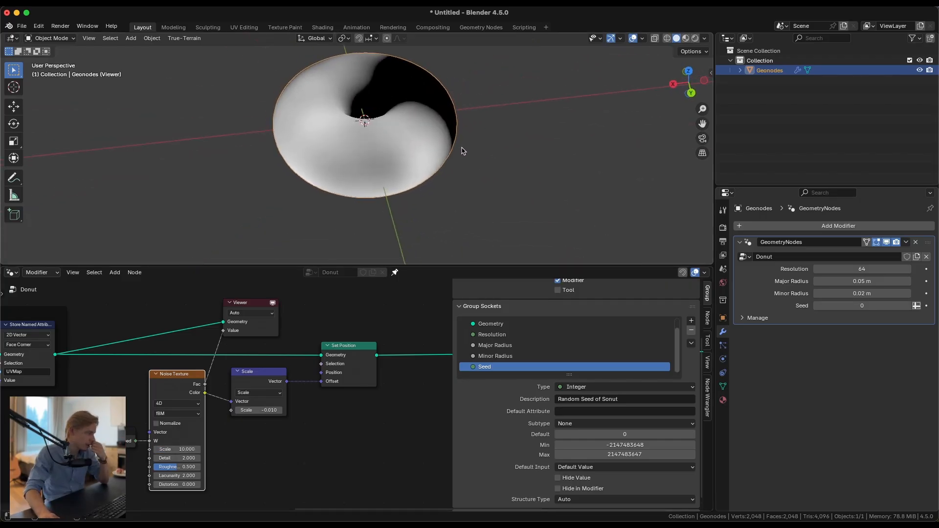
{"action": "left_click", "coordinate": [185, 457]}
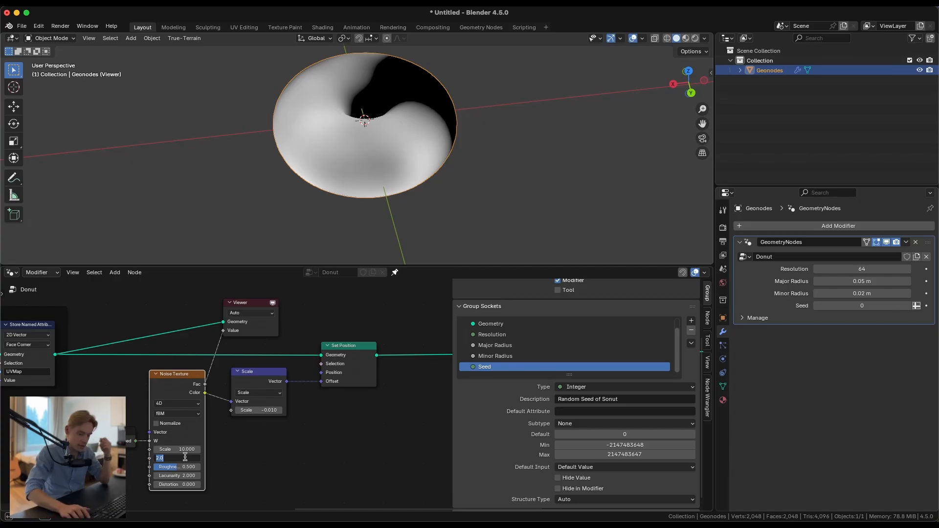
{"action": "type", "text": "5"}
{"action": "key", "text": "Return"}
Step: Preview the Set Position output through the Viewer node, and delete the Viewer
{"action": "left_click", "coordinate": [348, 348], "text": "ctrl+shift"}
{"action": "middle_click_drag", "start_coordinate": [373, 321], "coordinate": [295, 331]}
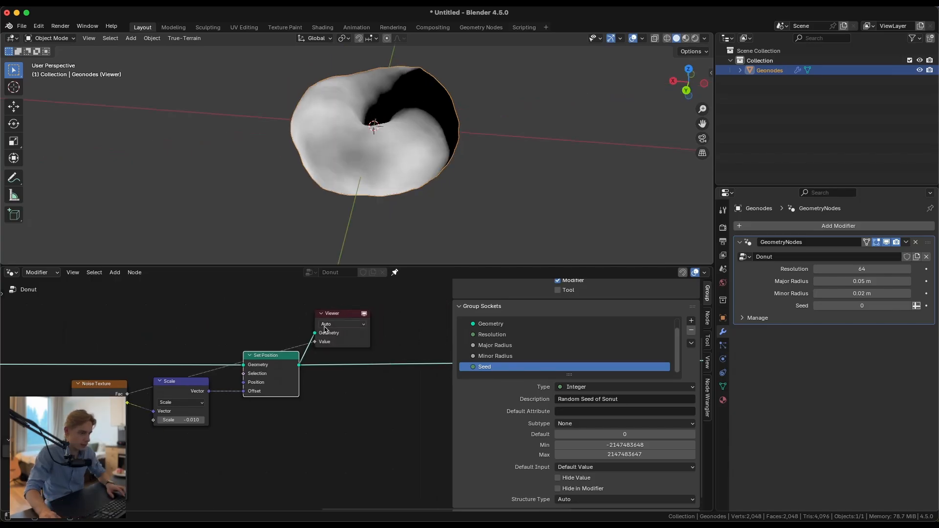
{"action": "left_click", "coordinate": [349, 313]}
{"action": "key", "text": "x"}
Step: Set the Scale factor of the vector Scale node to 0.003
{"action": "mouse_move", "coordinate": [342, 157]}
{"action": "middle_mouse_down"}
{"action": "mouse_move", "coordinate": [311, 109]}
{"action": "mouse_move", "coordinate": [231, 151]}
{"action": "mouse_move", "coordinate": [232, 167]}
{"action": "middle_mouse_up"}
{"action": "left_click", "coordinate": [184, 420]}
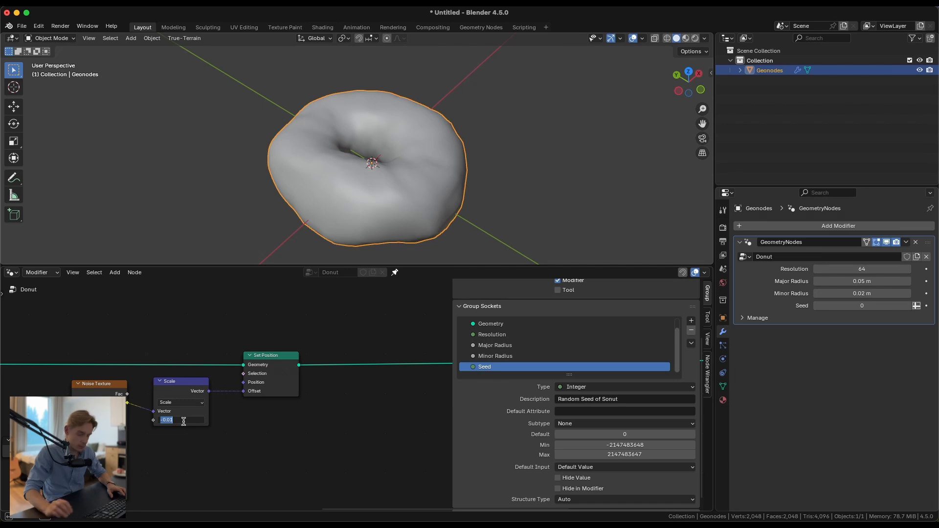
{"action": "key", "text": "BackSpace"}
{"action": "type", "text": ".003"}
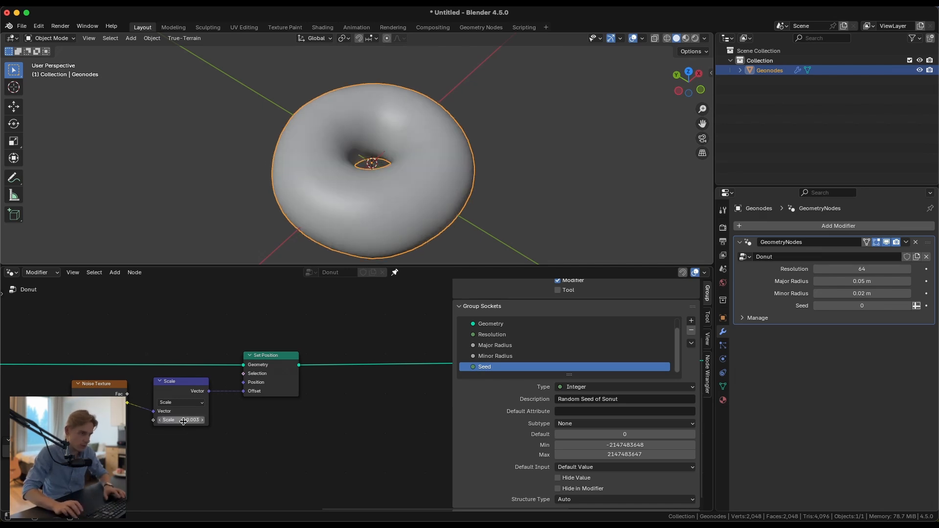
{"action": "key", "text": "Return"}
Step: Examine the subtle deformation of the donut from below, above, the front and up close
{"action": "middle_click_drag", "start_coordinate": [370, 218], "coordinate": [381, 54]}
{"action": "left_click", "coordinate": [471, 181]}
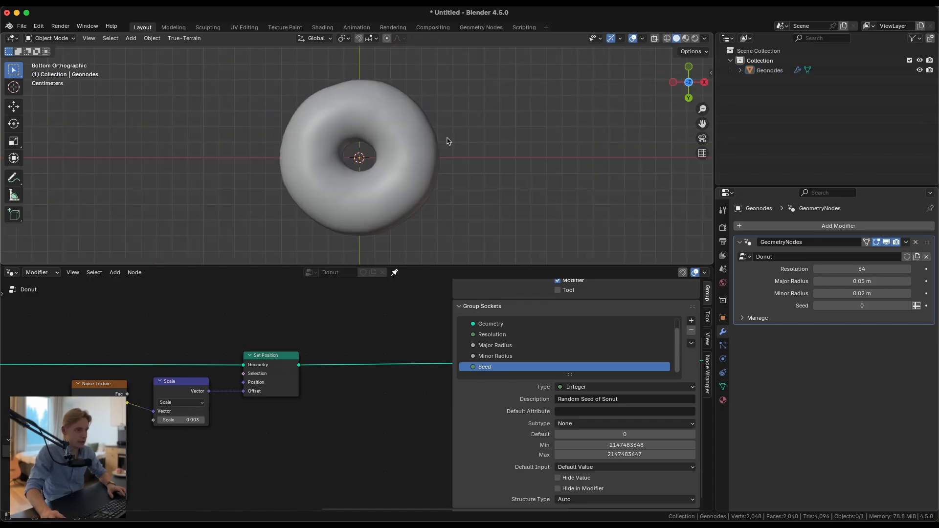
{"action": "left_click", "coordinate": [688, 82]}
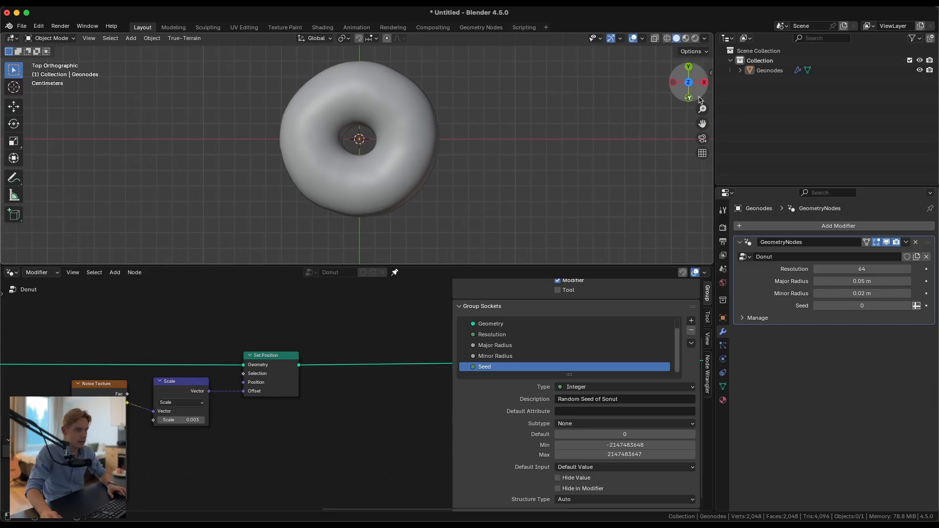
{"action": "left_click", "coordinate": [689, 98]}
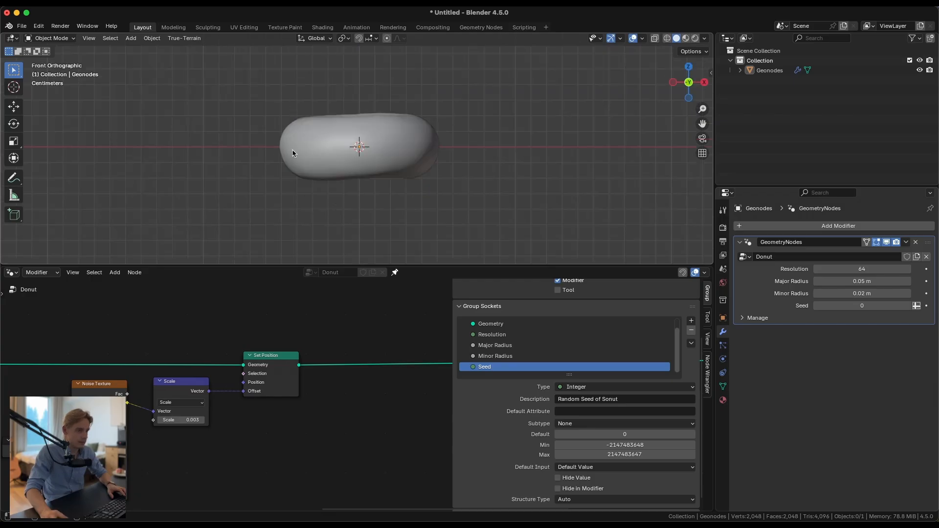
{"action": "middle_click_drag", "start_coordinate": [368, 118], "coordinate": [489, 151]}
{"action": "scroll", "coordinate": [450, 163], "scroll_direction": "up", "scroll_amount": 4}
{"action": "scroll", "coordinate": [364, 130], "scroll_direction": "down", "scroll_amount": 1}
{"action": "middle_click_drag", "start_coordinate": [364, 131], "coordinate": [372, 110]}
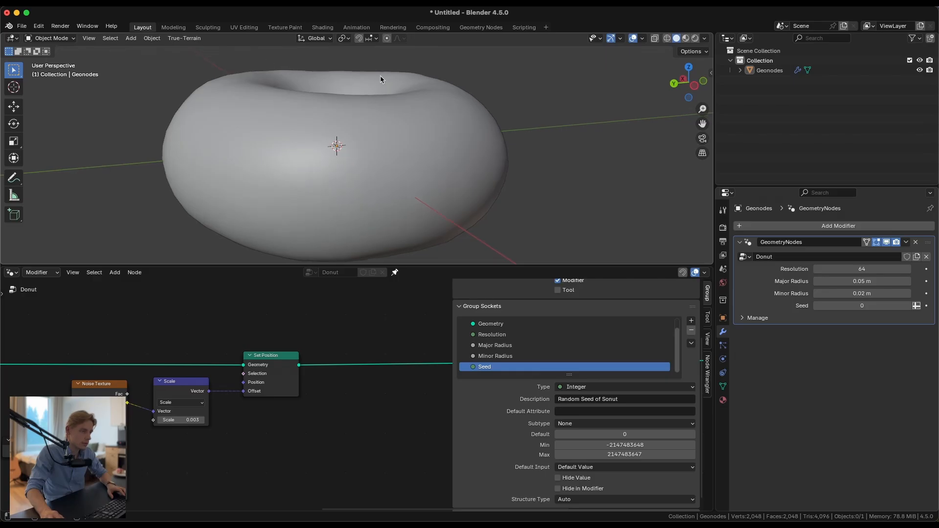
{"action": "middle_click_drag", "start_coordinate": [362, 142], "coordinate": [427, 138]}
{"action": "scroll", "coordinate": [391, 135], "scroll_direction": "up", "scroll_amount": 5}
{"action": "scroll", "coordinate": [327, 138], "scroll_direction": "down", "scroll_amount": 5}
Step: Try a donut Resolution of 128 in the modifier, check the surface, and undo the change
{"action": "left_click", "coordinate": [864, 269]}
{"action": "type", "text": "128"}
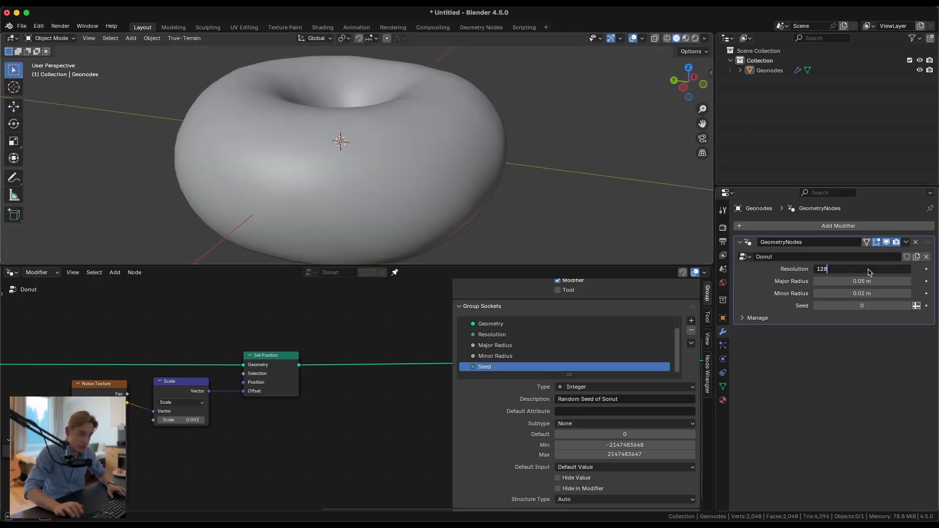
{"action": "key", "text": "Return"}
{"action": "mouse_move", "coordinate": [406, 142]}
{"action": "middle_mouse_down"}
{"action": "mouse_move", "coordinate": [379, 148]}
{"action": "mouse_move", "coordinate": [354, 136]}
{"action": "mouse_move", "coordinate": [430, 140]}
{"action": "mouse_move", "coordinate": [456, 165]}
{"action": "mouse_move", "coordinate": [448, 119]}
{"action": "mouse_move", "coordinate": [441, 138]}
{"action": "mouse_move", "coordinate": [410, 151]}
{"action": "middle_mouse_up"}
{"action": "scroll", "coordinate": [441, 138], "scroll_direction": "down", "scroll_amount": 3}
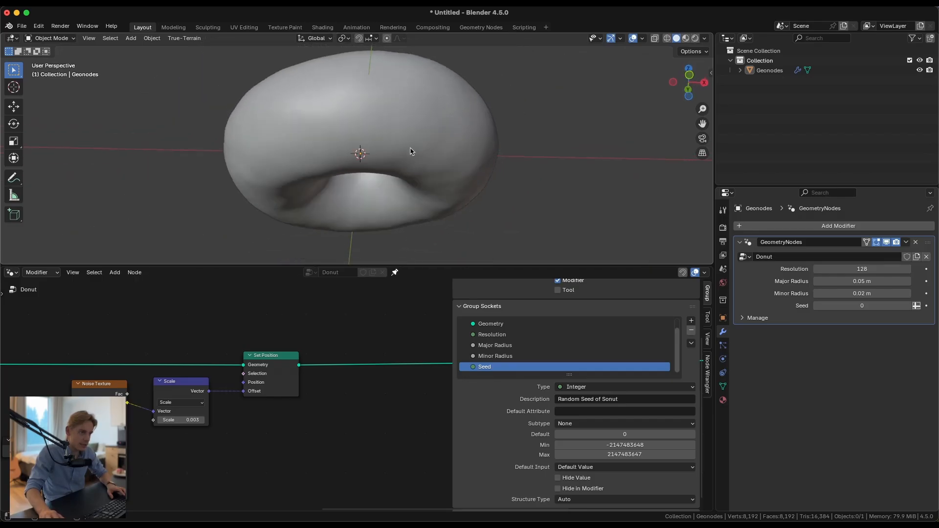
{"action": "key", "text": "ctrl+z"}
Step: Move the Noise Texture and its Group Input node slightly closer to the Scale node
{"action": "middle_click_drag", "start_coordinate": [188, 389], "coordinate": [289, 353]}
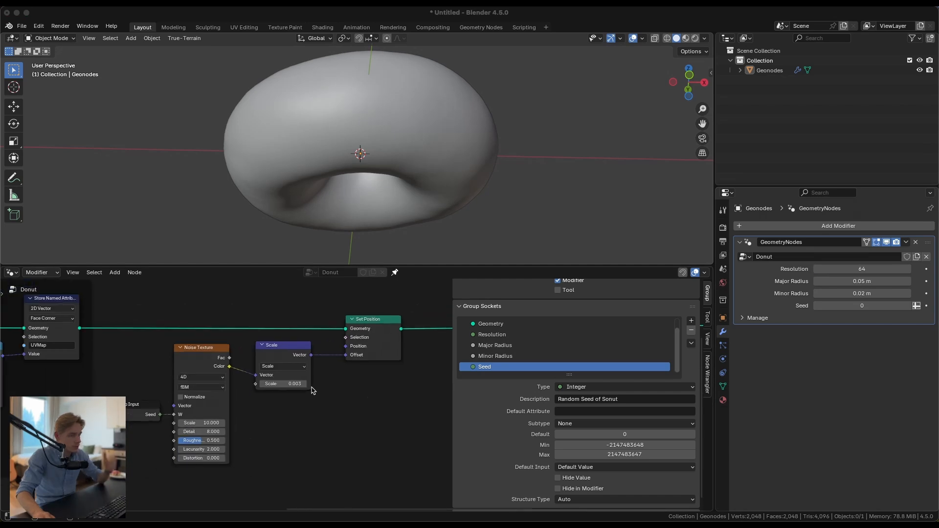
{"action": "left_click", "coordinate": [289, 353]}
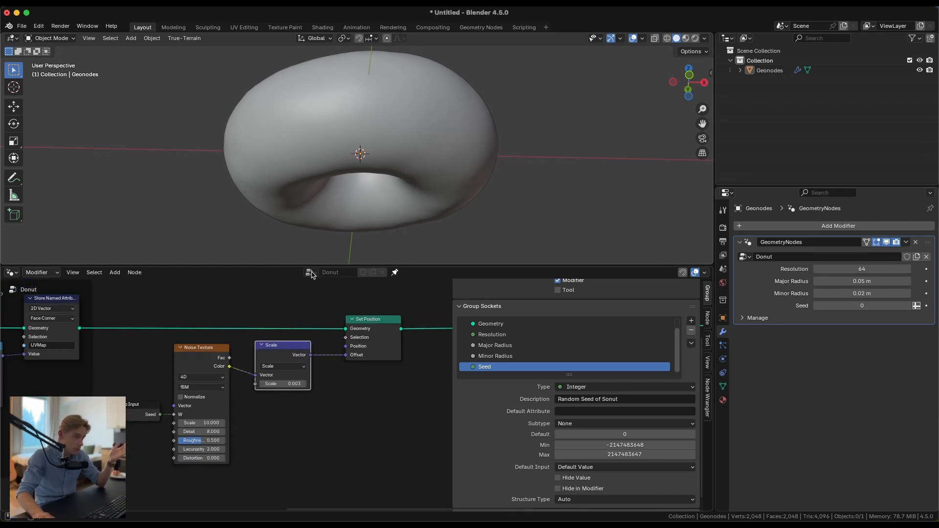
{"action": "left_click_drag", "start_coordinate": [120, 353], "coordinate": [215, 462]}
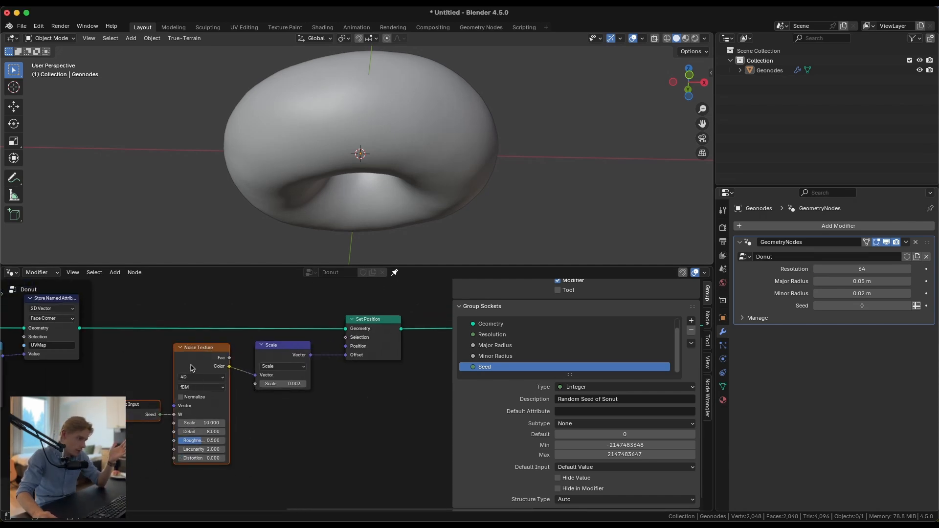
{"action": "left_click_drag", "start_coordinate": [192, 367], "coordinate": [196, 364]}
{"action": "left_click", "coordinate": [253, 447]}
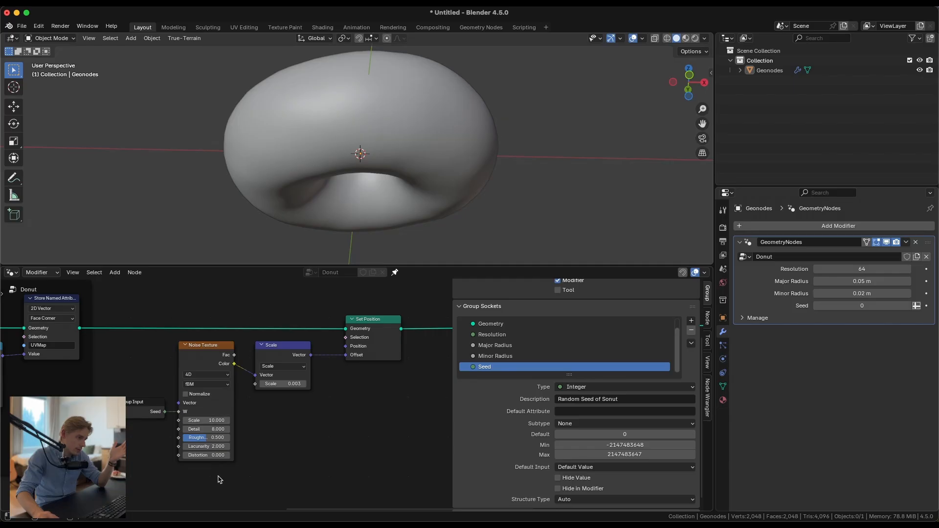
Step: Hide the node editor's sidebar and review the noise node chain alongside the deformed donut
{"action": "scroll", "coordinate": [269, 425], "scroll_direction": "up", "scroll_amount": 3}
{"action": "middle_click_drag", "start_coordinate": [271, 424], "coordinate": [384, 407]}
{"action": "scroll", "coordinate": [350, 426], "scroll_direction": "up", "scroll_amount": 2}
{"action": "key", "text": "n"}
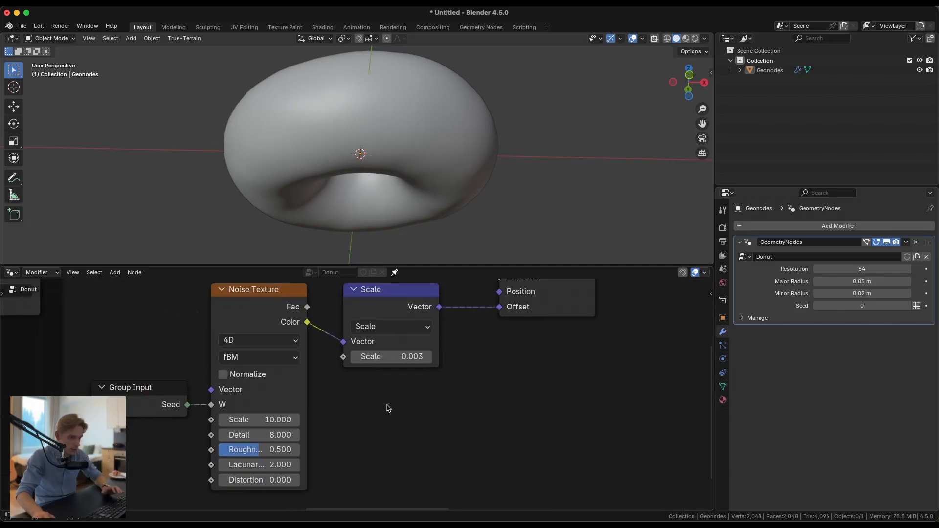
{"action": "scroll", "coordinate": [388, 409], "scroll_direction": "down", "scroll_amount": 2}
{"action": "middle_click_drag", "start_coordinate": [373, 116], "coordinate": [364, 187]}
{"action": "scroll", "coordinate": [252, 327], "scroll_direction": "down", "scroll_amount": 2}
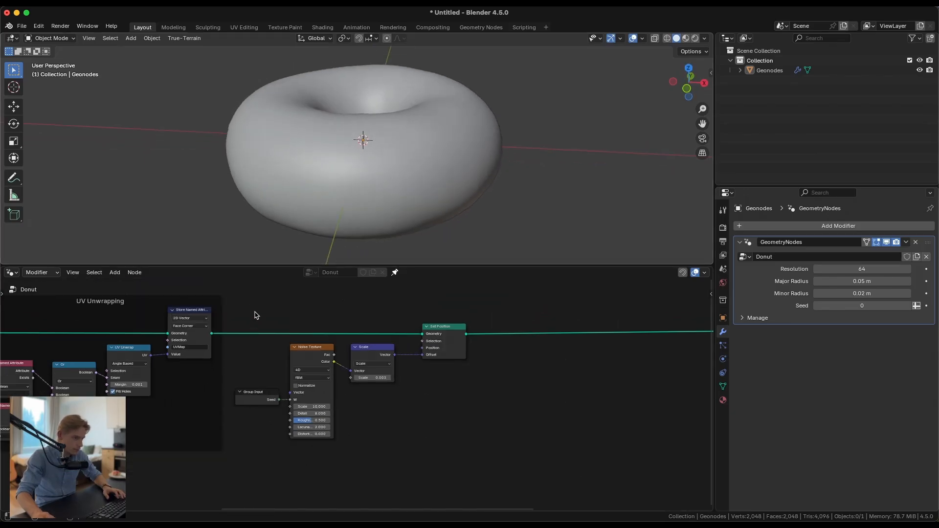
Step: Group the Group Input, Noise Texture, Scale and Set Position nodes in a frame labelled Displacement, slightly above their previous position
{"action": "left_click_drag", "start_coordinate": [256, 314], "coordinate": [463, 461]}
{"action": "key", "text": "ctrl+j"}
{"action": "key", "text": "F2"}
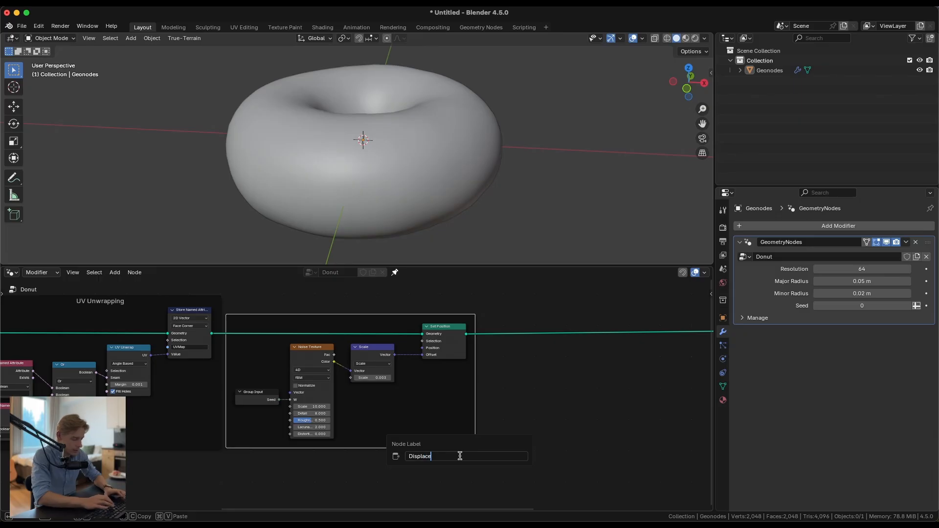
{"action": "key", "text": "Return"}
{"action": "left_click_drag", "start_coordinate": [330, 314], "coordinate": [334, 305]}
{"action": "scroll", "coordinate": [392, 140], "scroll_direction": "down", "scroll_amount": 2}
{"action": "scroll", "coordinate": [391, 146], "scroll_direction": "up", "scroll_amount": 1}
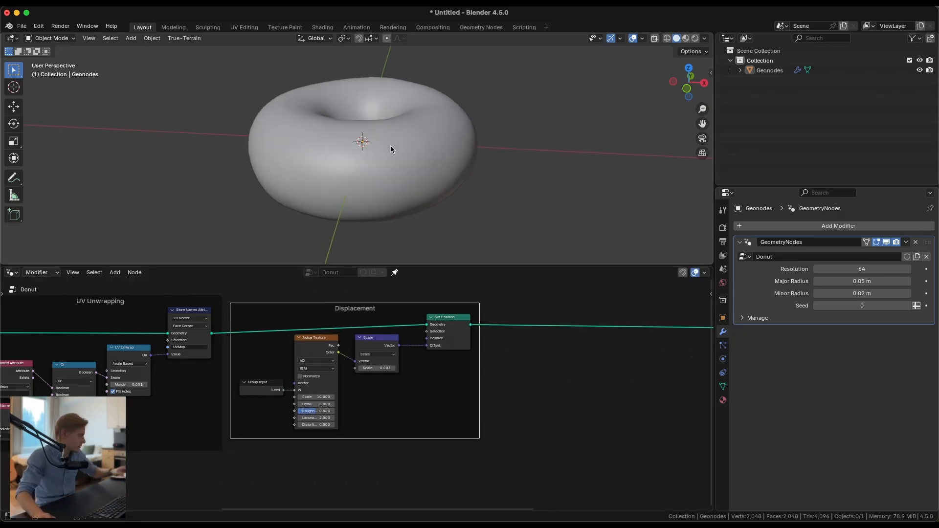
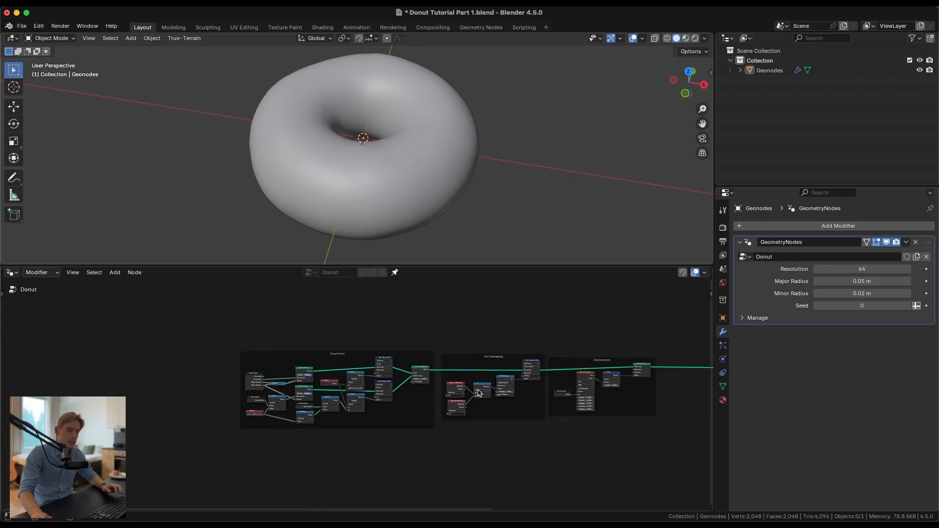
Step: Space the Dough Base, UV Unwrapping and Displacement frames closely beside one another in a tidy row
{"action": "left_click_drag", "start_coordinate": [351, 336], "coordinate": [313, 336]}
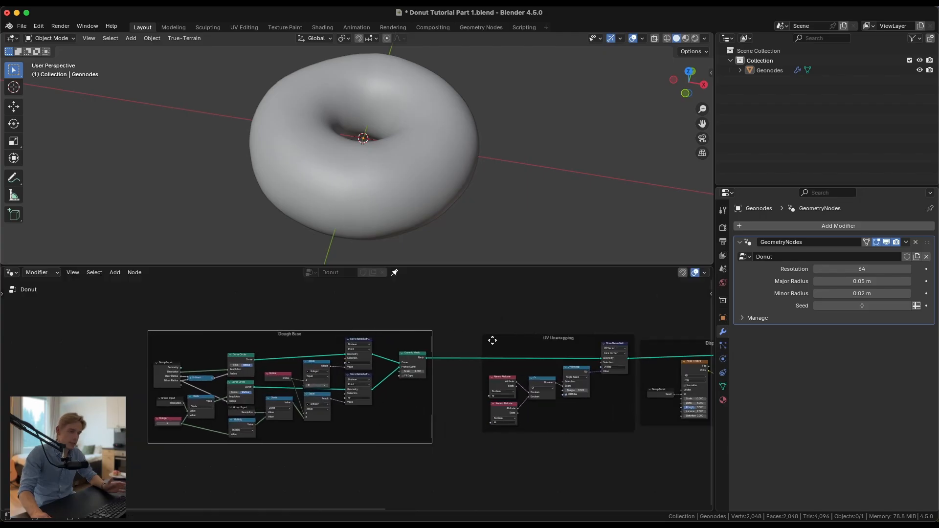
{"action": "left_click_drag", "start_coordinate": [490, 339], "coordinate": [491, 344]}
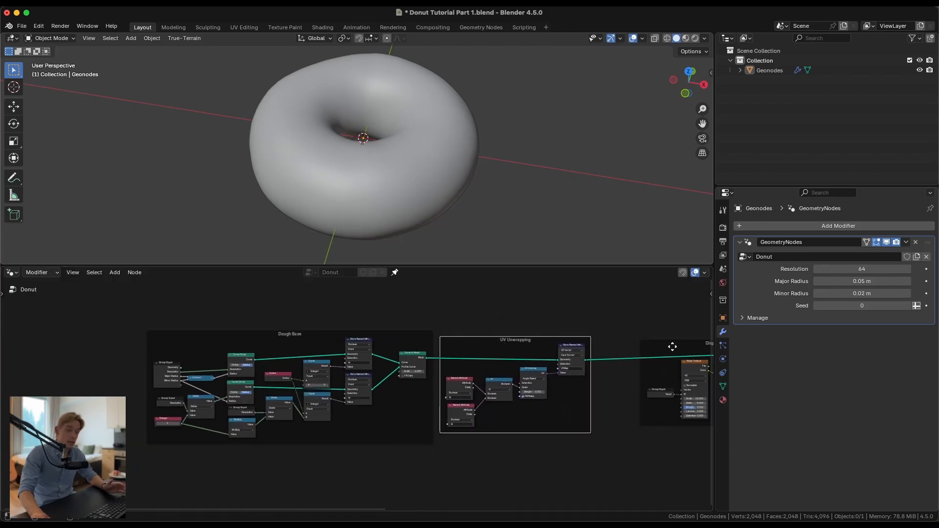
{"action": "left_click_drag", "start_coordinate": [672, 346], "coordinate": [627, 345]}
{"action": "scroll", "coordinate": [586, 338], "scroll_direction": "right", "scroll_amount": 10}
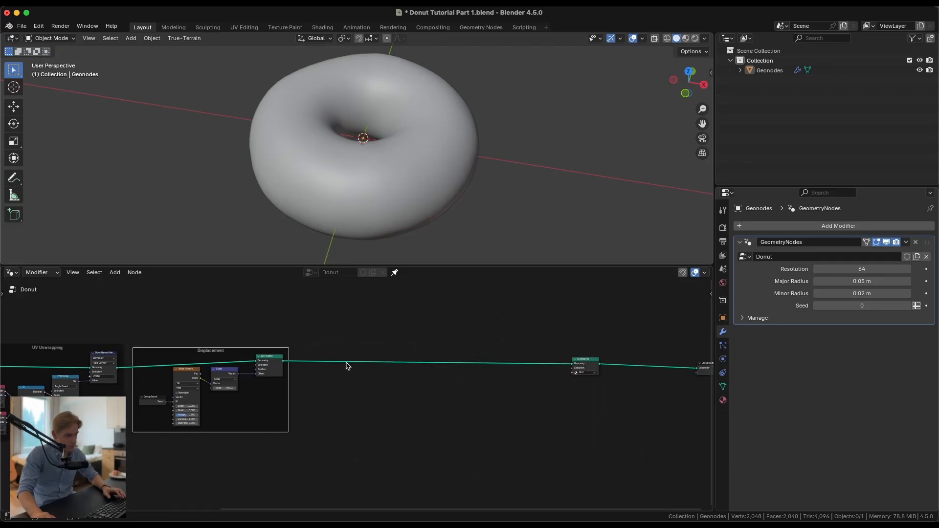
Step: Add a Position node after the Displacement frame and preview its values on the donut from several angles with a Viewer node
{"action": "scroll", "coordinate": [345, 364], "scroll_direction": "up", "scroll_amount": 2}
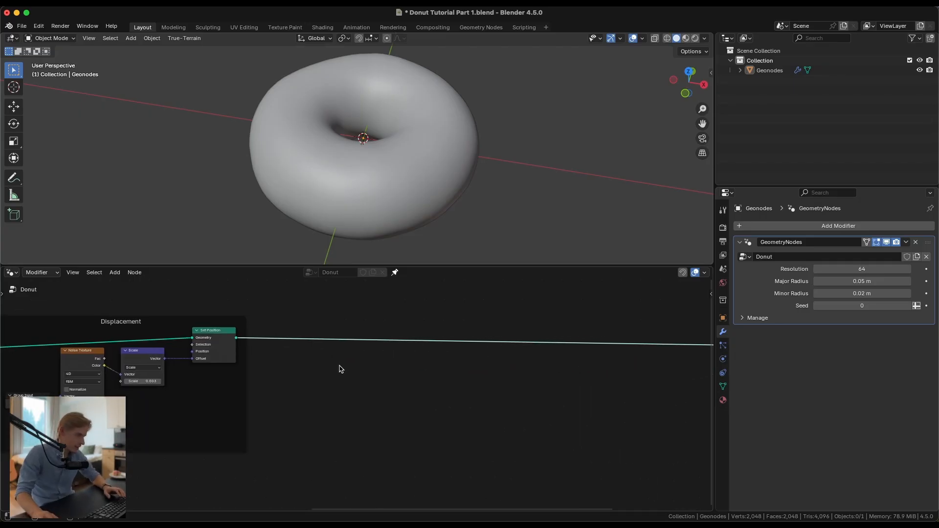
{"action": "key", "text": "shift+a"}
{"action": "type", "text": "positi"}
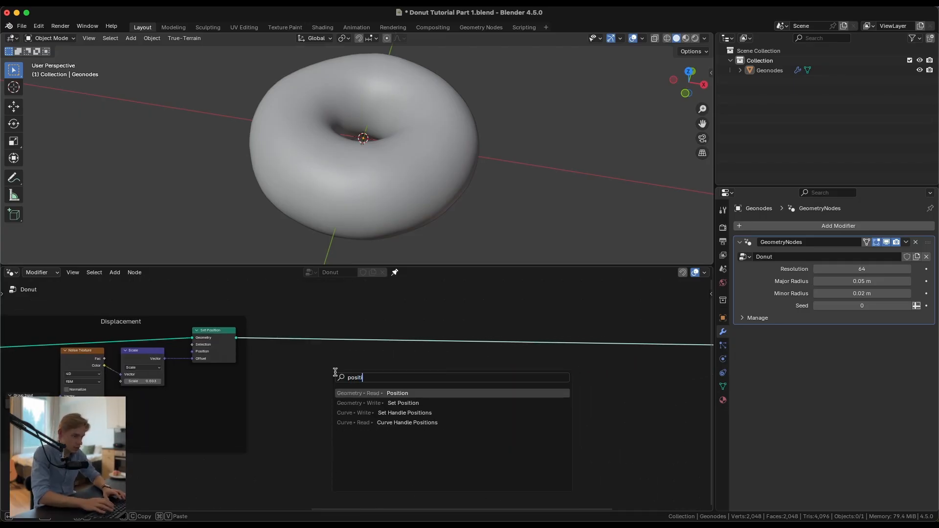
{"action": "key", "text": "Return"}
{"action": "left_click", "coordinate": [284, 360]}
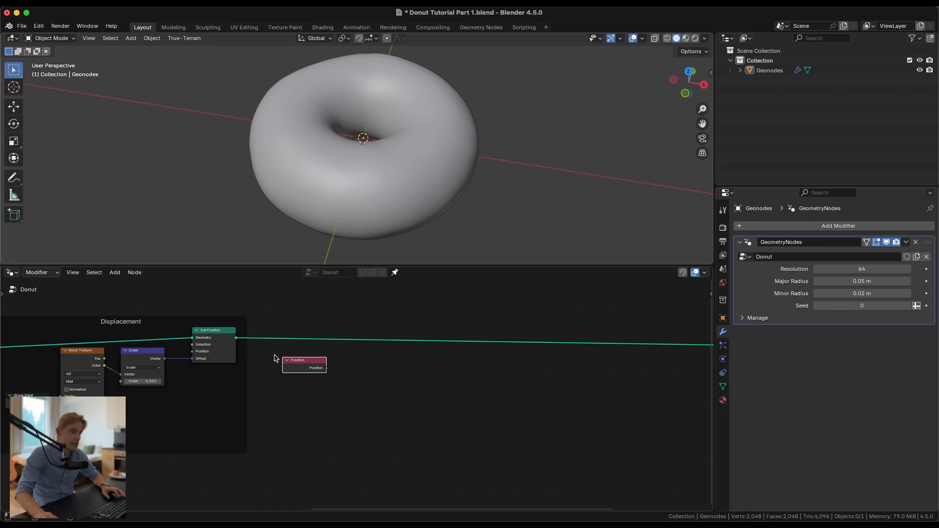
{"action": "left_click", "coordinate": [285, 362], "text": "ctrl+shift"}
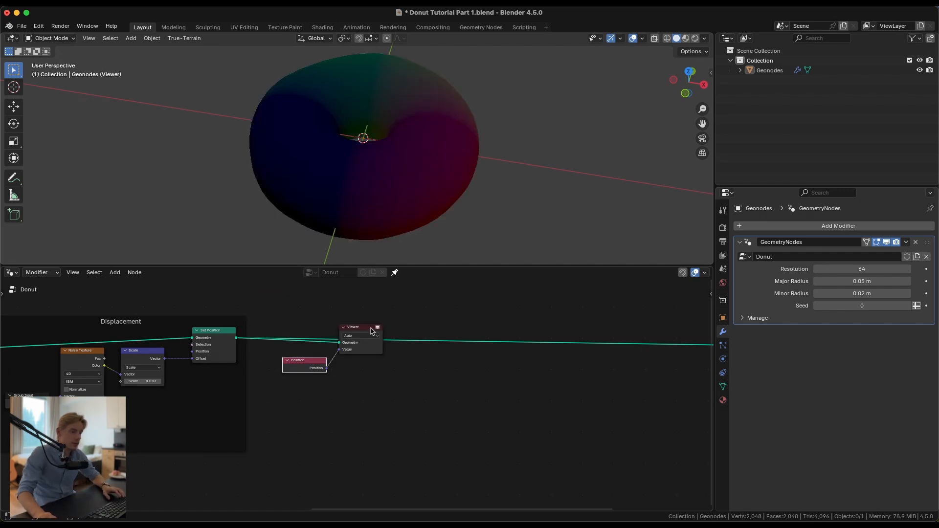
{"action": "left_click_drag", "start_coordinate": [371, 331], "coordinate": [437, 316]}
{"action": "middle_click_drag", "start_coordinate": [440, 157], "coordinate": [364, 161]}
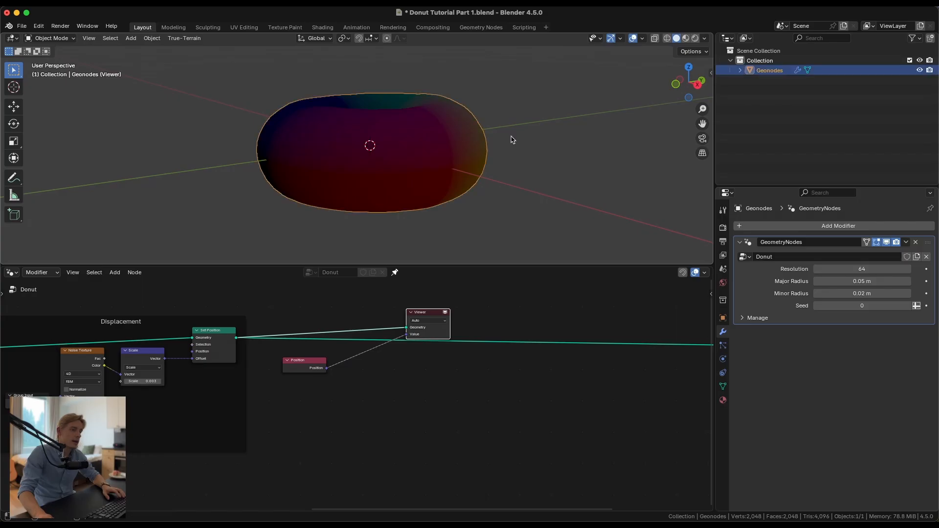
{"action": "middle_click_drag", "start_coordinate": [512, 140], "coordinate": [381, 143]}
{"action": "scroll", "coordinate": [380, 144], "scroll_direction": "up", "scroll_amount": 4}
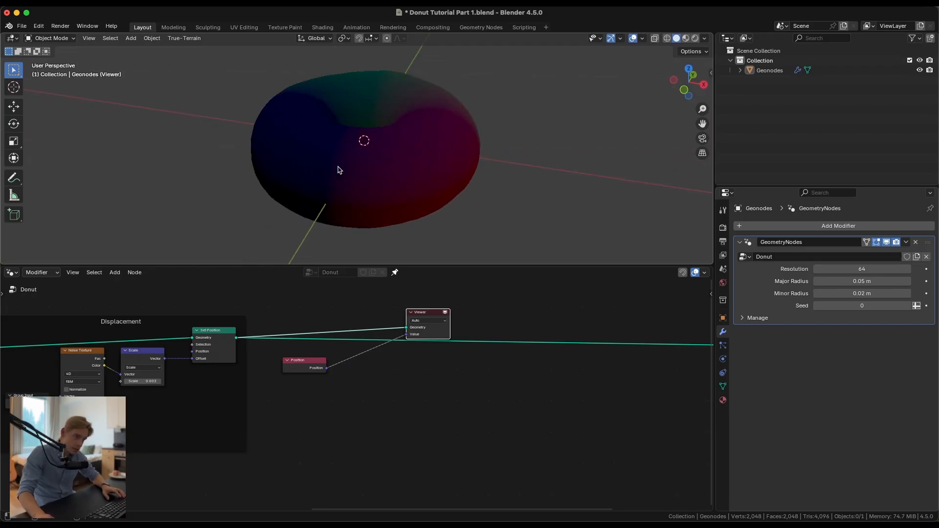
{"action": "middle_click_drag", "start_coordinate": [370, 144], "coordinate": [370, 166]}
{"action": "scroll", "coordinate": [256, 336], "scroll_direction": "up", "scroll_amount": 3}
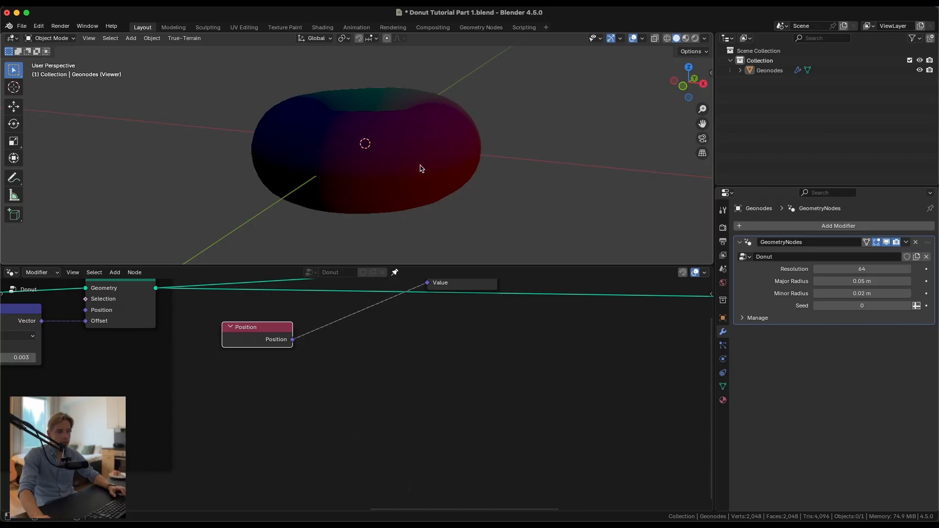
Step: Delete the Viewer node and feed the Position output into a new Separate XYZ node placed close beside it
{"action": "middle_click_drag", "start_coordinate": [438, 300], "coordinate": [429, 330]}
{"action": "scroll", "coordinate": [430, 329], "scroll_direction": "down", "scroll_amount": 2}
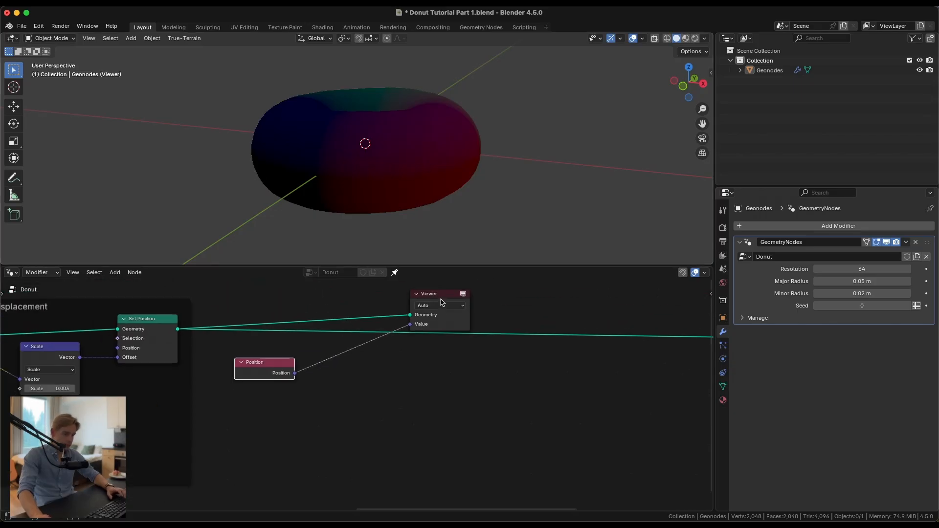
{"action": "left_click", "coordinate": [442, 302]}
{"action": "key", "text": "x"}
{"action": "left_click_drag", "start_coordinate": [296, 373], "coordinate": [367, 374]}
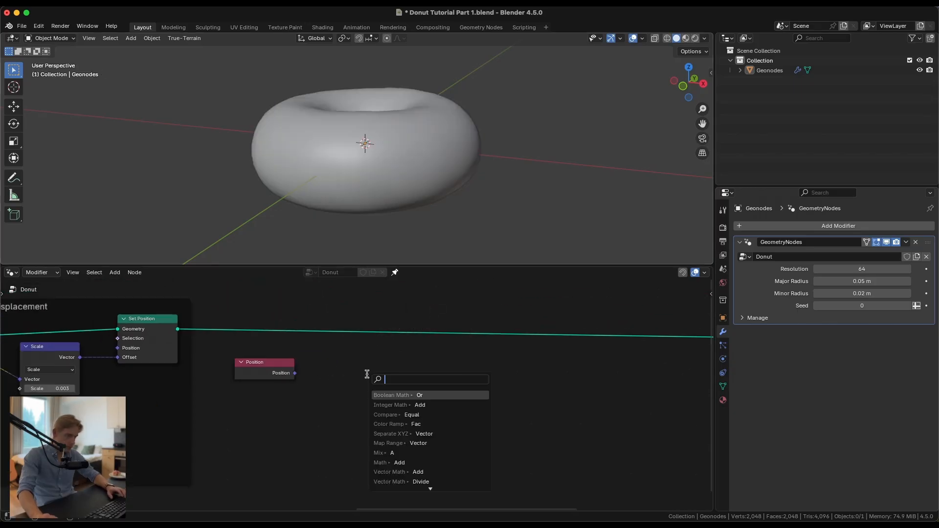
{"action": "type", "text": "sepa"}
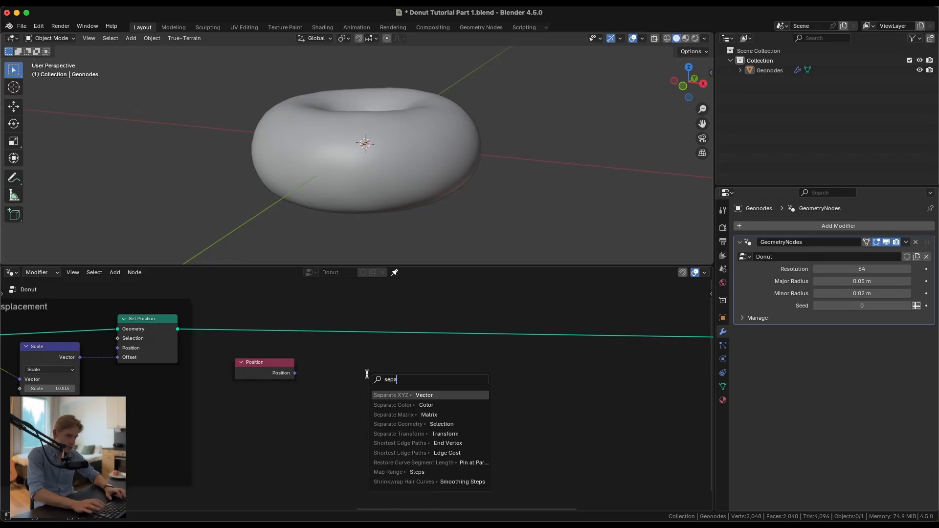
{"action": "key", "text": "Return"}
{"action": "left_click", "coordinate": [344, 369]}
{"action": "left_click_drag", "start_coordinate": [266, 369], "coordinate": [263, 399]}
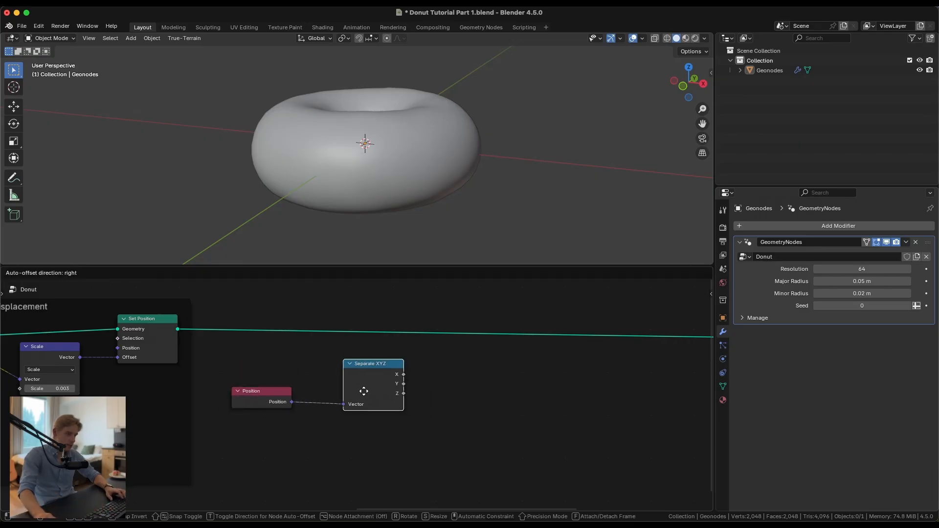
{"action": "left_click_drag", "start_coordinate": [376, 396], "coordinate": [341, 394]}
Step: Preview the X, Y and Z outputs of Separate XYZ in turn on the Set Position geometry with a Viewer node
{"action": "left_click", "coordinate": [172, 327], "text": "ctrl+shift"}
{"action": "left_click", "coordinate": [346, 384], "text": "ctrl+shift"}
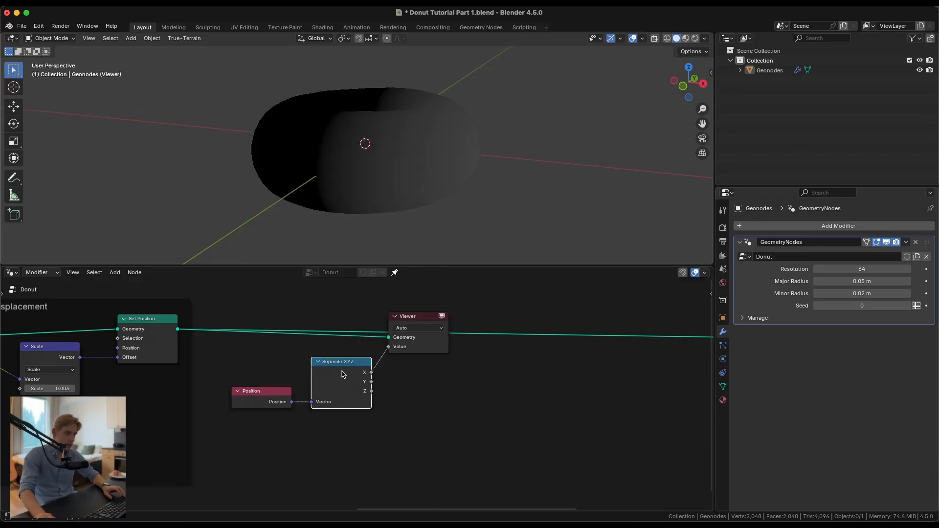
{"action": "left_click", "coordinate": [356, 372], "text": "ctrl+shift"}
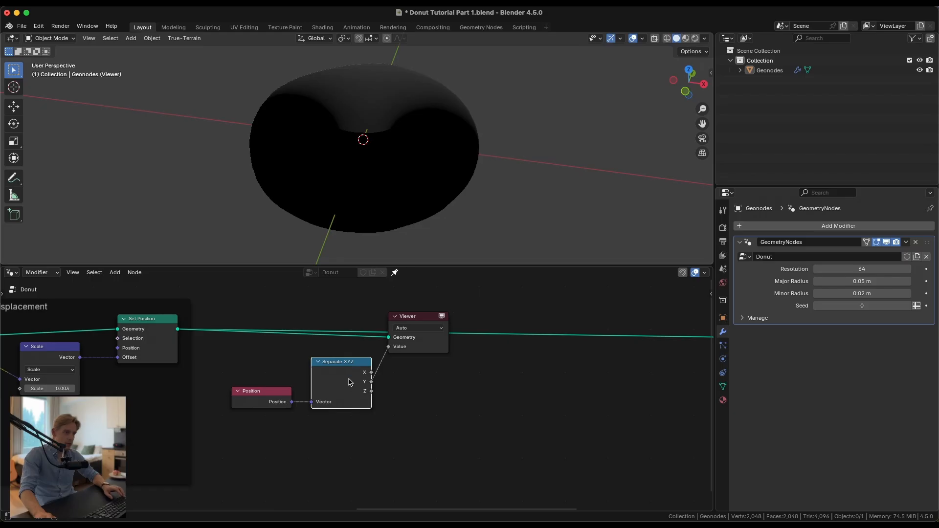
{"action": "left_click", "coordinate": [350, 382], "text": "ctrl+shift"}
{"action": "left_click_drag", "start_coordinate": [425, 318], "coordinate": [489, 308]}
Step: Insert a Map Range node between the Z output of Separate XYZ and the Viewer's Value input
{"action": "middle_click_drag", "start_coordinate": [403, 350], "coordinate": [359, 343]}
{"action": "scroll", "coordinate": [358, 365], "scroll_direction": "up", "scroll_amount": 3}
{"action": "scroll", "coordinate": [357, 364], "scroll_direction": "down", "scroll_amount": 1}
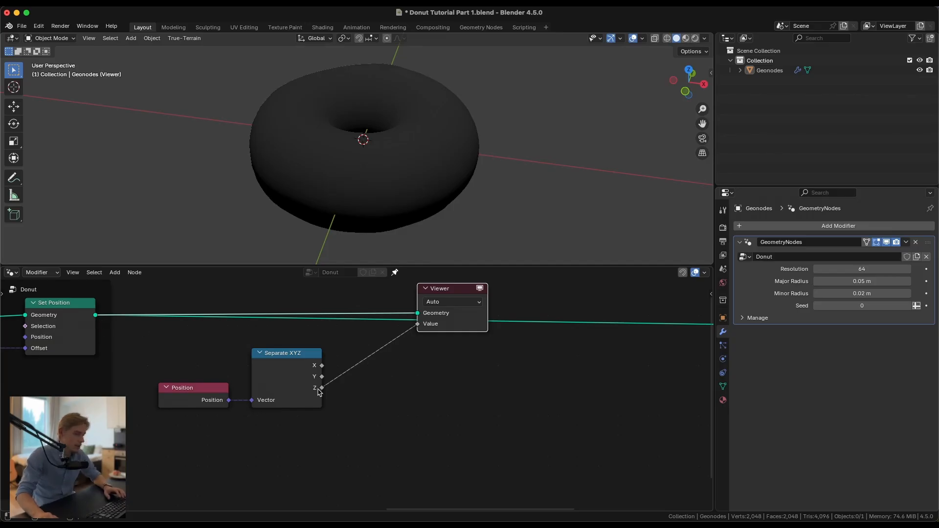
{"action": "key", "text": "shift+a"}
{"action": "type", "text": "mapr"}
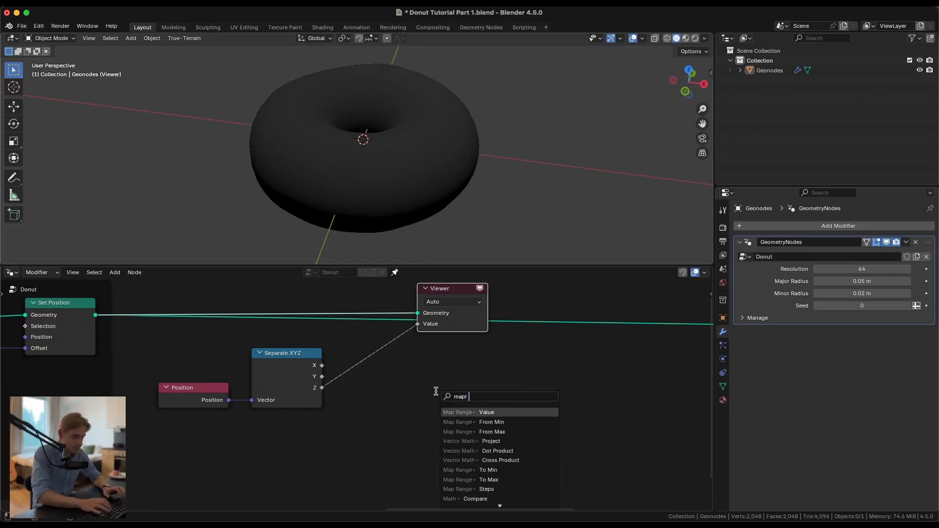
{"action": "key", "text": "Return"}
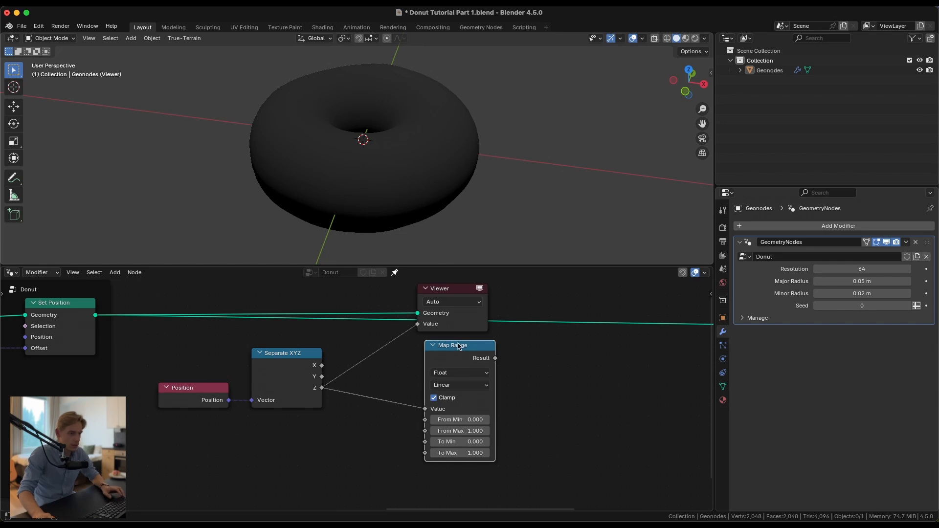
{"action": "left_click", "coordinate": [427, 348]}
{"action": "middle_click_drag", "start_coordinate": [488, 375], "coordinate": [428, 362]}
{"action": "scroll", "coordinate": [377, 371], "scroll_direction": "up", "scroll_amount": 3}
Step: Set the Map Range's From Max to 0.03 and From Min to -0.02, checking the height gradient around the donut
{"action": "middle_click_drag", "start_coordinate": [374, 175], "coordinate": [372, 122]}
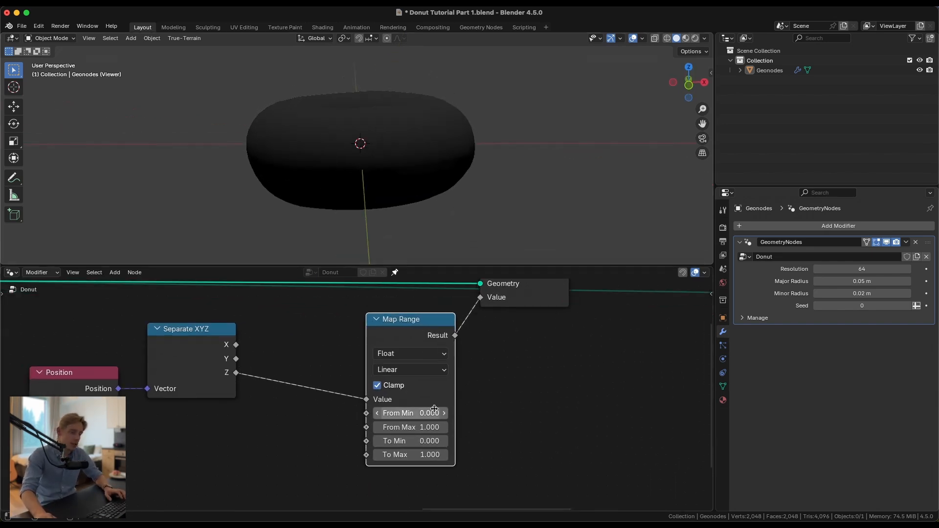
{"action": "mouse_move", "coordinate": [410, 427]}
{"action": "left_mouse_down"}
{"action": "mouse_move", "coordinate": [371, 427]}
{"action": "mouse_move", "coordinate": [429, 414]}
{"action": "left_mouse_up"}
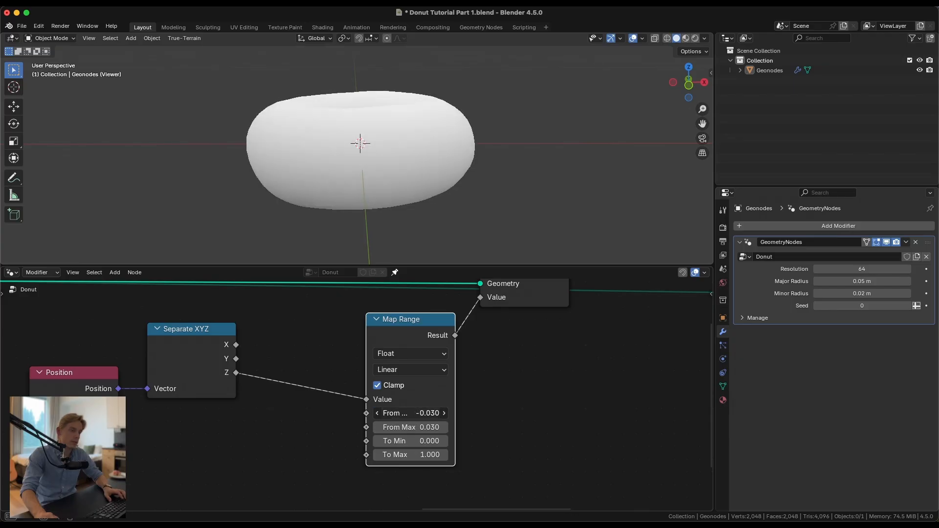
{"action": "middle_click_drag", "start_coordinate": [429, 259], "coordinate": [432, 142]}
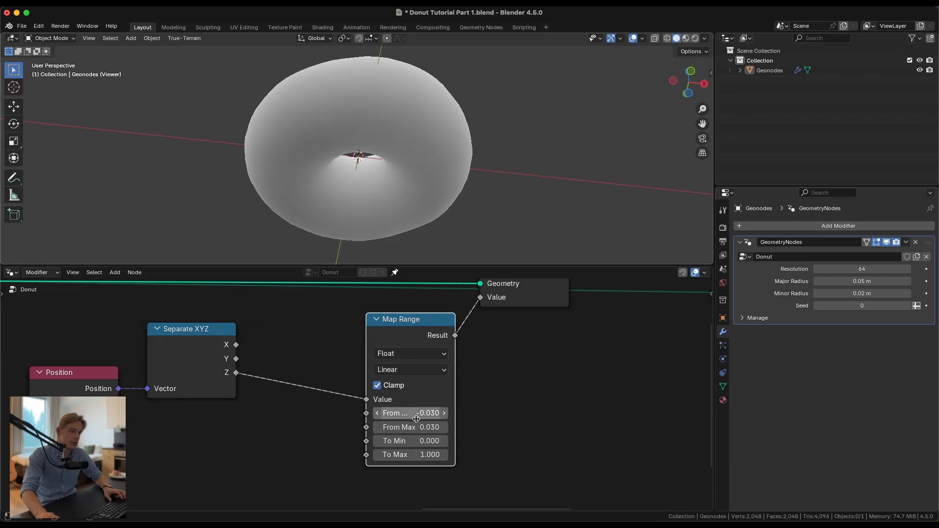
{"action": "left_click_drag", "start_coordinate": [430, 413], "coordinate": [433, 414]}
{"action": "middle_click_drag", "start_coordinate": [342, 135], "coordinate": [345, 63]}
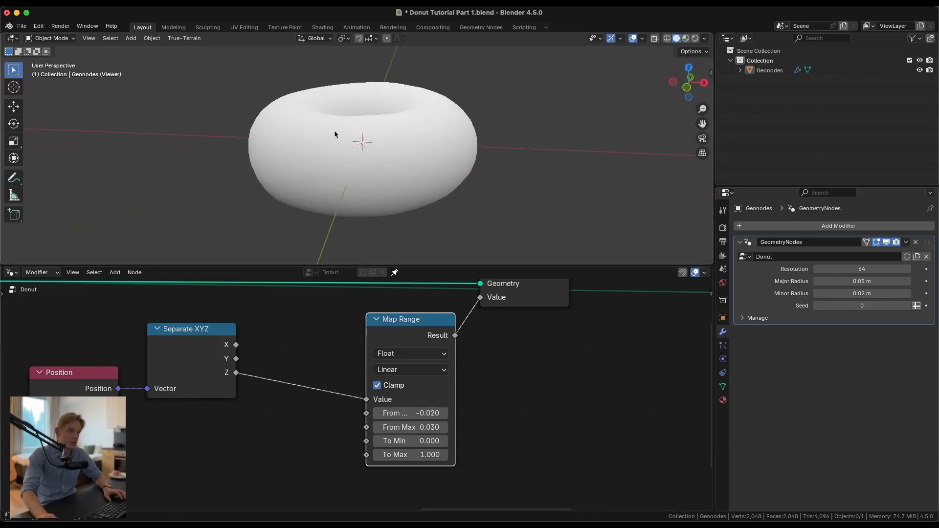
{"action": "left_click_drag", "start_coordinate": [409, 326], "coordinate": [401, 328]}
{"action": "middle_click_drag", "start_coordinate": [404, 152], "coordinate": [377, 144]}
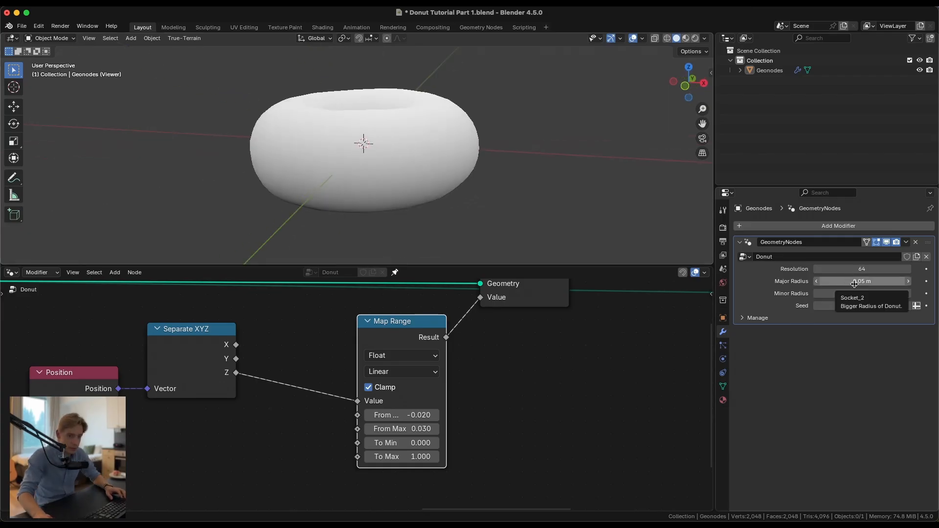
Step: Try a Major Radius of 0.083 m and Minor Radius of 0.075 m against the mapped gradient, and reset both radii to their defaults
{"action": "left_click_drag", "start_coordinate": [851, 281], "coordinate": [895, 293]}
{"action": "middle_click_drag", "start_coordinate": [447, 213], "coordinate": [362, 229]}
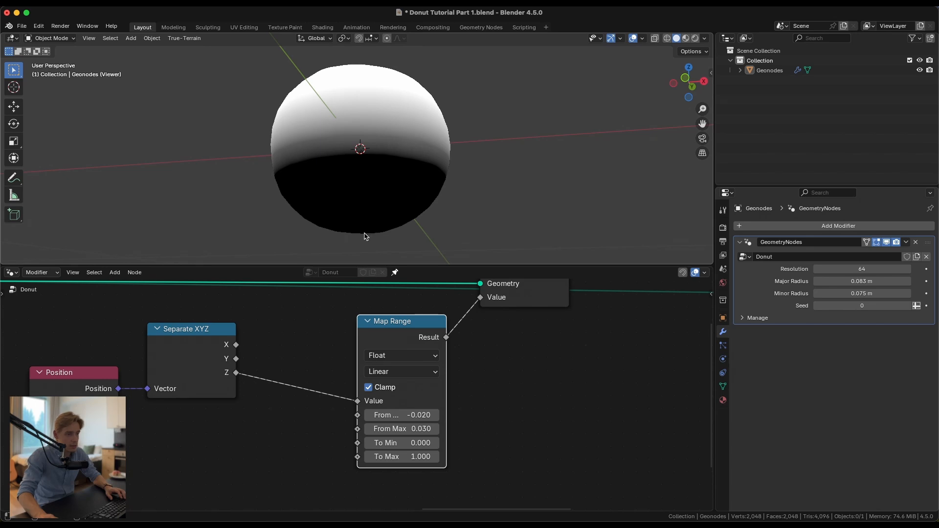
{"action": "middle_click_drag", "start_coordinate": [377, 191], "coordinate": [381, 232]}
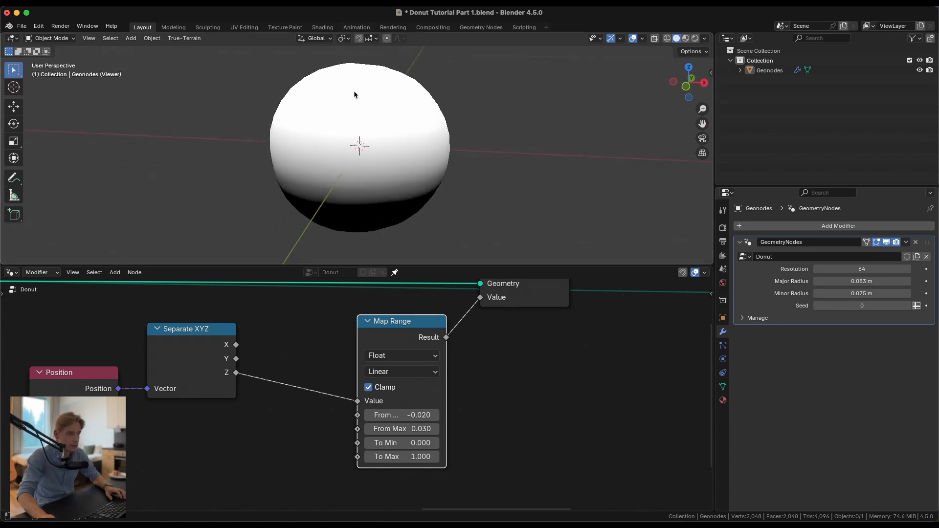
{"action": "mouse_move", "coordinate": [280, 103]}
{"action": "middle_mouse_down"}
{"action": "mouse_move", "coordinate": [359, 146]}
{"action": "mouse_move", "coordinate": [381, 123]}
{"action": "mouse_move", "coordinate": [384, 162]}
{"action": "mouse_move", "coordinate": [355, 217]}
{"action": "mouse_move", "coordinate": [346, 91]}
{"action": "middle_mouse_up"}
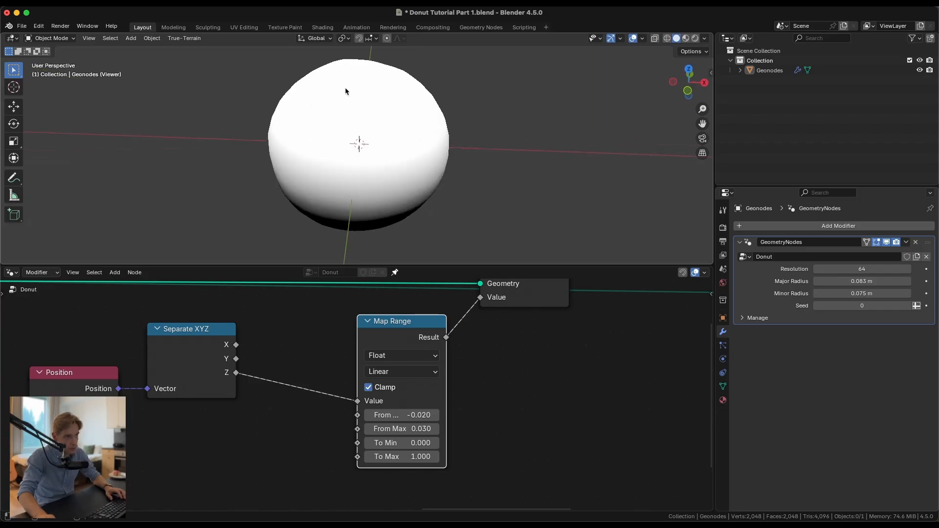
{"action": "key", "text": "BackSpace"}
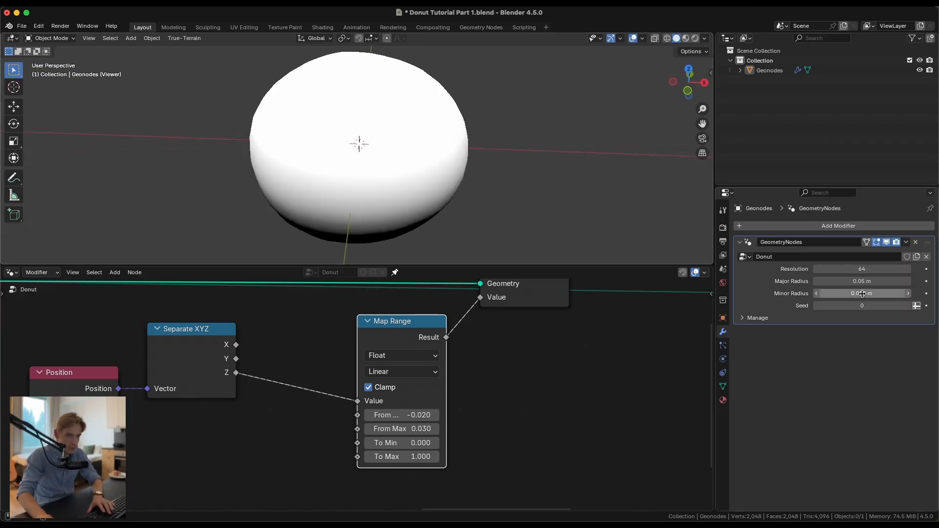
{"action": "key", "text": "BackSpace"}
{"action": "middle_click_drag", "start_coordinate": [330, 146], "coordinate": [398, 185]}
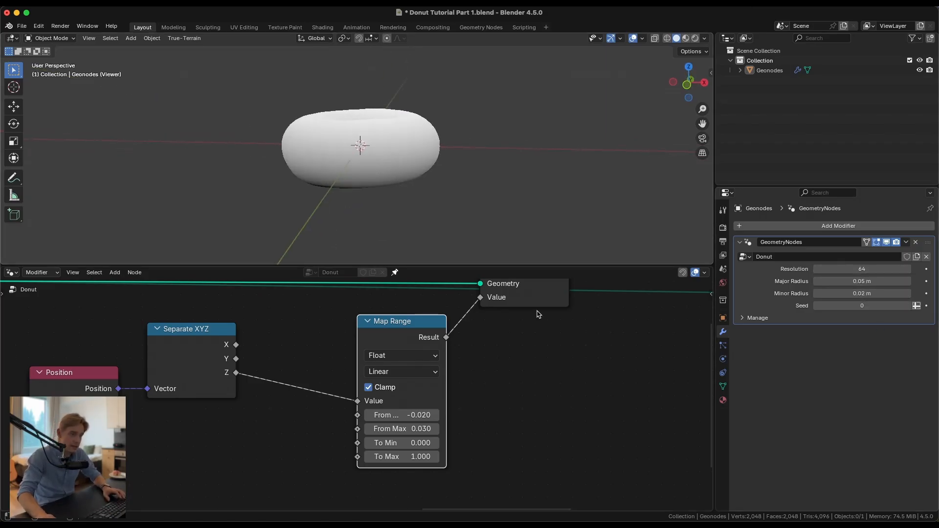
Step: Move the Separate XYZ and Position nodes lower to make room beneath the main geometry link
{"action": "middle_click_drag", "start_coordinate": [238, 342], "coordinate": [357, 365]}
{"action": "scroll", "coordinate": [357, 365], "scroll_direction": "down", "scroll_amount": 4}
{"action": "left_click_drag", "start_coordinate": [237, 346], "coordinate": [308, 410]}
{"action": "left_click_drag", "start_coordinate": [318, 375], "coordinate": [294, 420]}
Step: Add an Attribute Statistic node fed by Set Position's geometry and place it just before the Map Range node
{"action": "left_click_drag", "start_coordinate": [148, 319], "coordinate": [295, 353]}
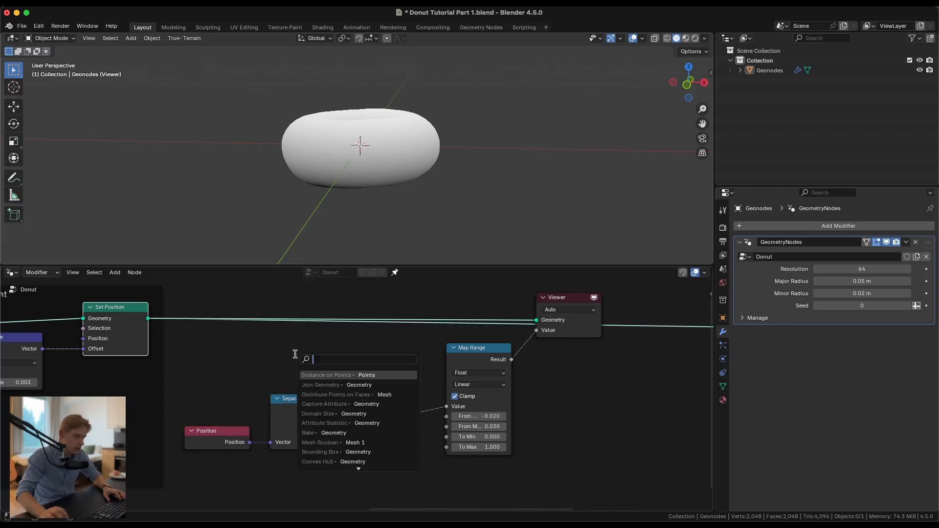
{"action": "type", "text": "attr"}
{"action": "key", "text": "Down"}
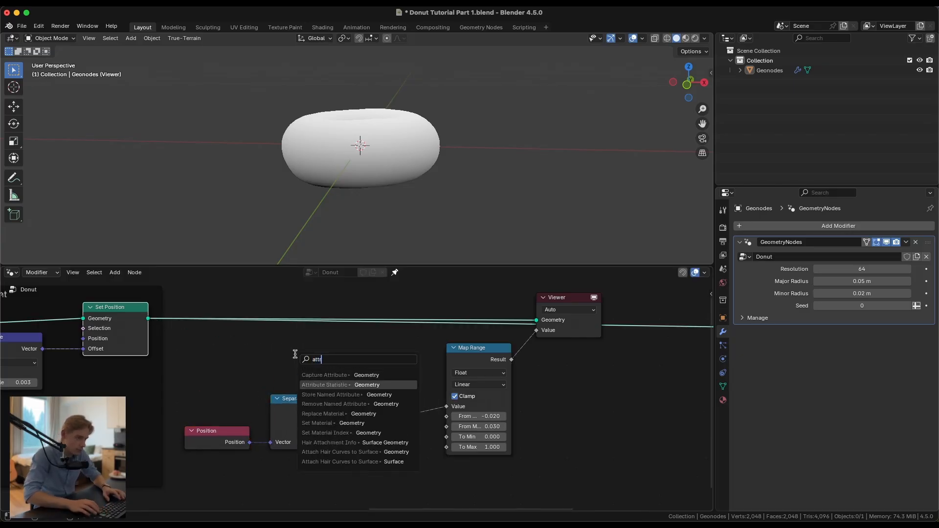
{"action": "key", "text": "Return"}
{"action": "left_click", "coordinate": [356, 348]}
{"action": "scroll", "coordinate": [277, 386], "scroll_direction": "up", "scroll_amount": 2}
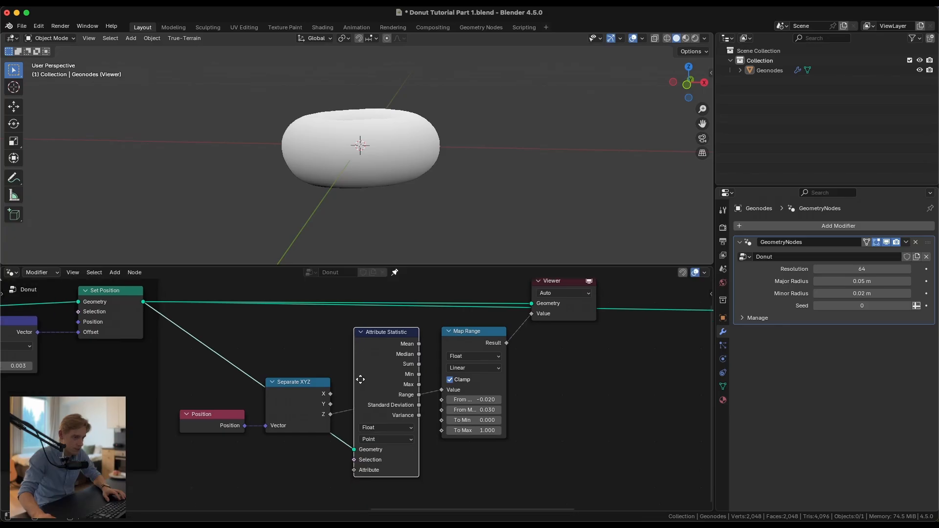
Step: Move the Position, Separate XYZ and Map Range nodes lower than the Attribute Statistic node, and review its Float and Point settings
{"action": "left_click_drag", "start_coordinate": [173, 348], "coordinate": [260, 429]}
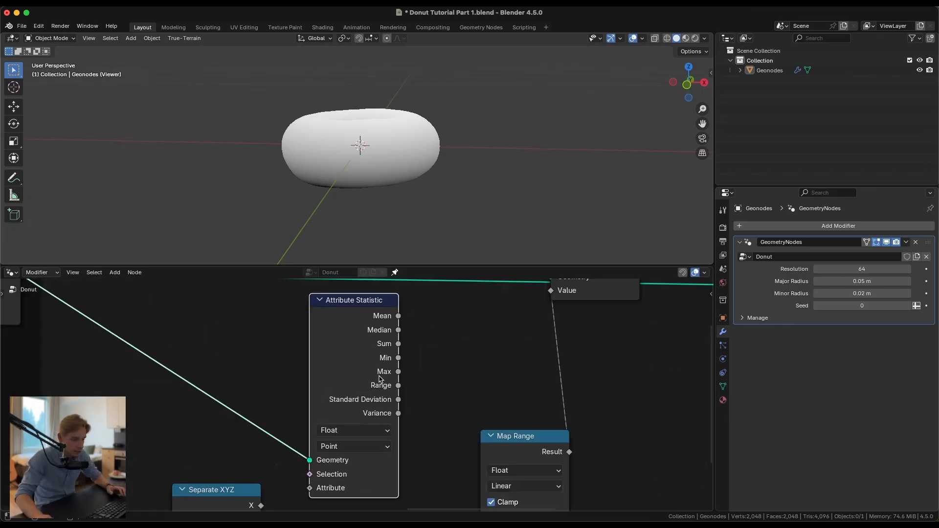
{"action": "middle_click_drag", "start_coordinate": [337, 447], "coordinate": [361, 405]}
{"action": "scroll", "coordinate": [345, 459], "scroll_direction": "up", "scroll_amount": 1}
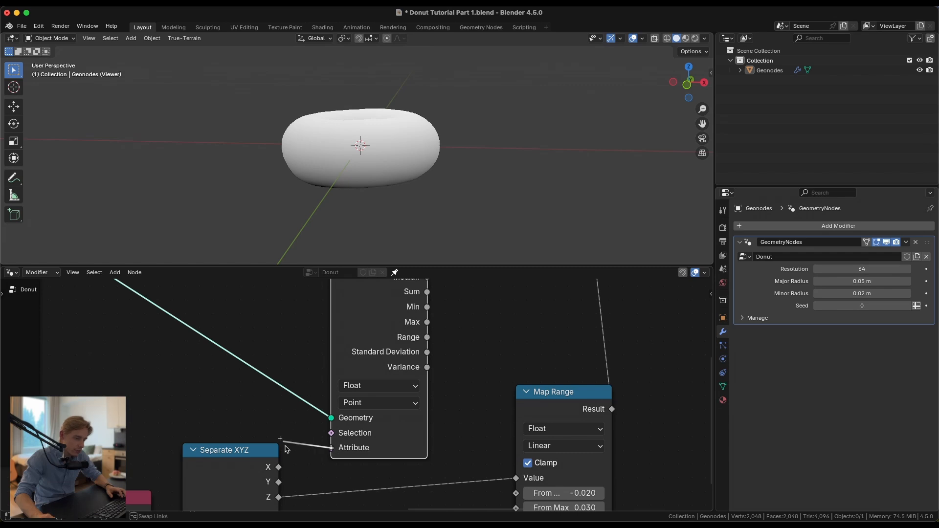
{"action": "left_click", "coordinate": [384, 402]}
{"action": "left_click", "coordinate": [385, 400]}
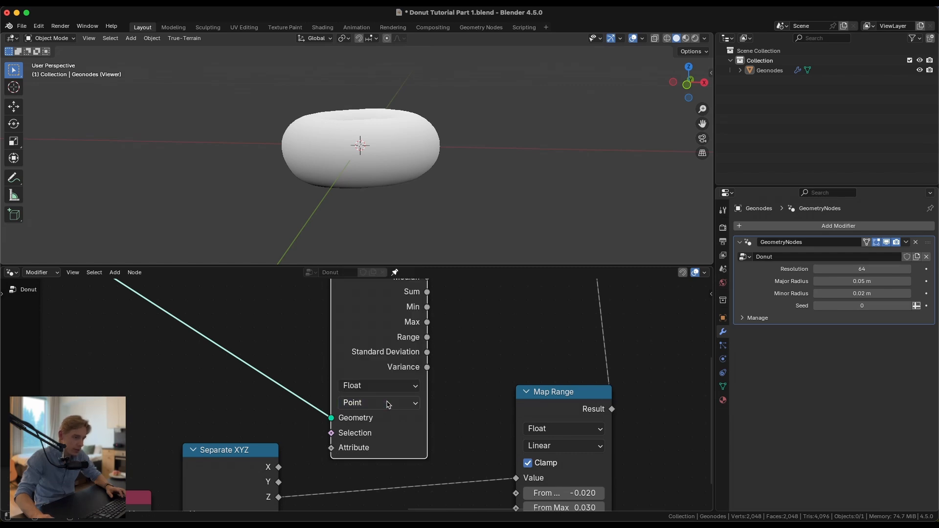
{"action": "left_click", "coordinate": [379, 386]}
{"action": "left_click", "coordinate": [311, 331]}
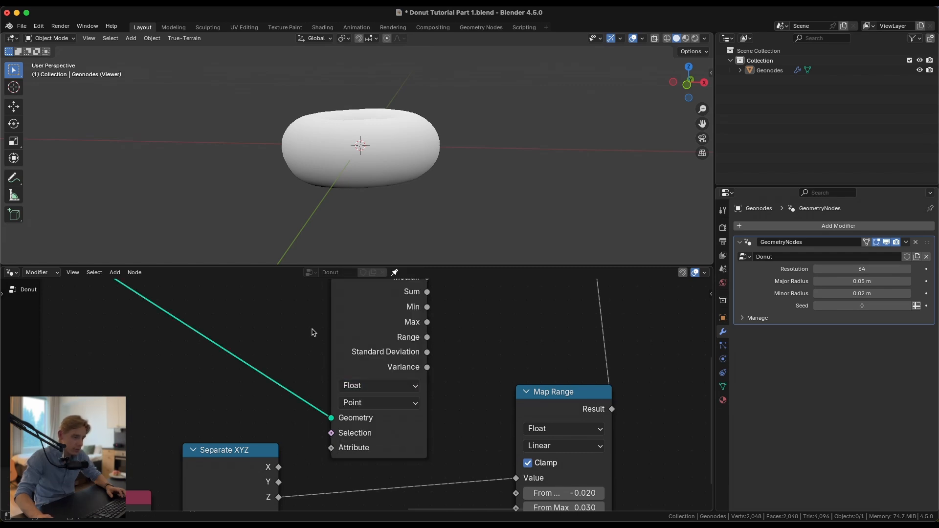
Step: Connect Separate XYZ's Z output to Attribute Statistic's Attribute input and bring the Position and Separate XYZ nodes beside it
{"action": "middle_click_drag", "start_coordinate": [319, 346], "coordinate": [310, 368]}
{"action": "scroll", "coordinate": [348, 368], "scroll_direction": "down", "scroll_amount": 1}
{"action": "middle_click_drag", "start_coordinate": [361, 344], "coordinate": [344, 375]}
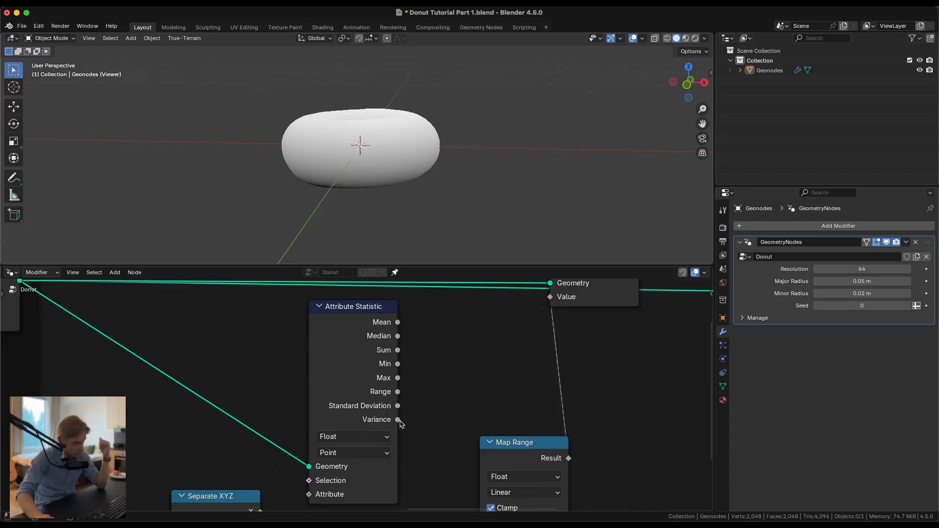
{"action": "mouse_move", "coordinate": [398, 363]}
{"action": "left_mouse_down"}
{"action": "mouse_move", "coordinate": [430, 352]}
{"action": "mouse_move", "coordinate": [398, 378]}
{"action": "left_mouse_up"}
{"action": "middle_click_drag", "start_coordinate": [380, 398], "coordinate": [411, 359]}
{"action": "scroll", "coordinate": [410, 359], "scroll_direction": "down", "scroll_amount": 3}
{"action": "left_click_drag", "start_coordinate": [197, 428], "coordinate": [274, 442]}
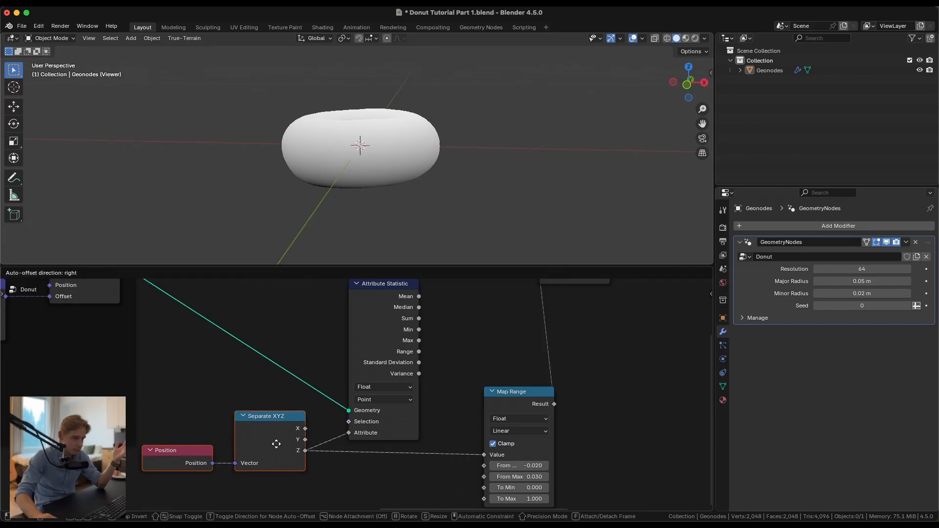
{"action": "middle_click_drag", "start_coordinate": [361, 437], "coordinate": [345, 446]}
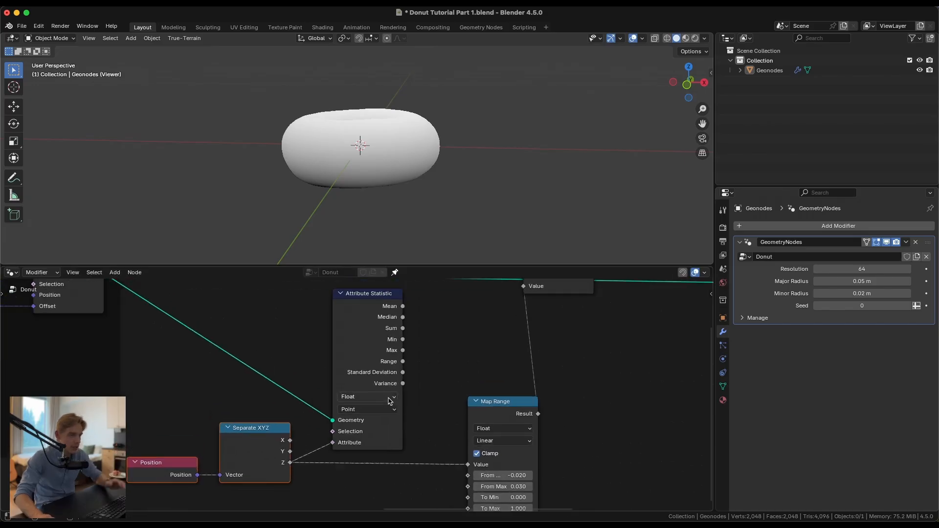
Step: Preview Attribute Statistic's Min and Max outputs on the donut and inspect the Min output's value
{"action": "left_click", "coordinate": [401, 339], "text": "ctrl+shift"}
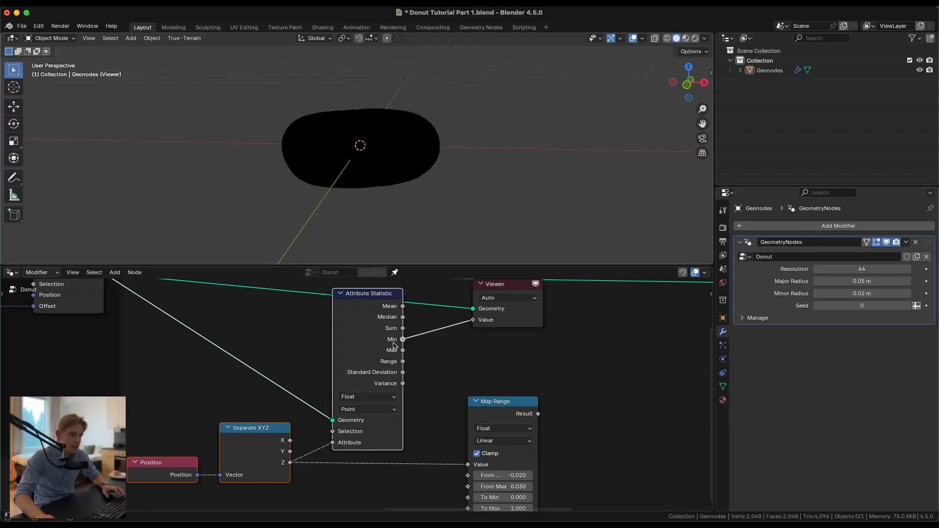
{"action": "middle_click_drag", "start_coordinate": [379, 175], "coordinate": [355, 147]}
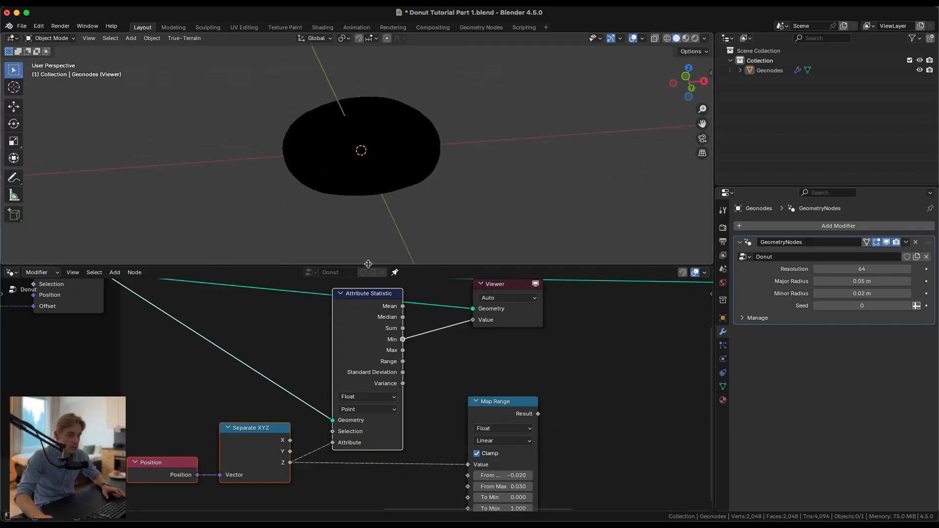
{"action": "left_click", "coordinate": [375, 363], "text": "ctrl+shift"}
{"action": "middle_click_drag", "start_coordinate": [373, 161], "coordinate": [364, 137]}
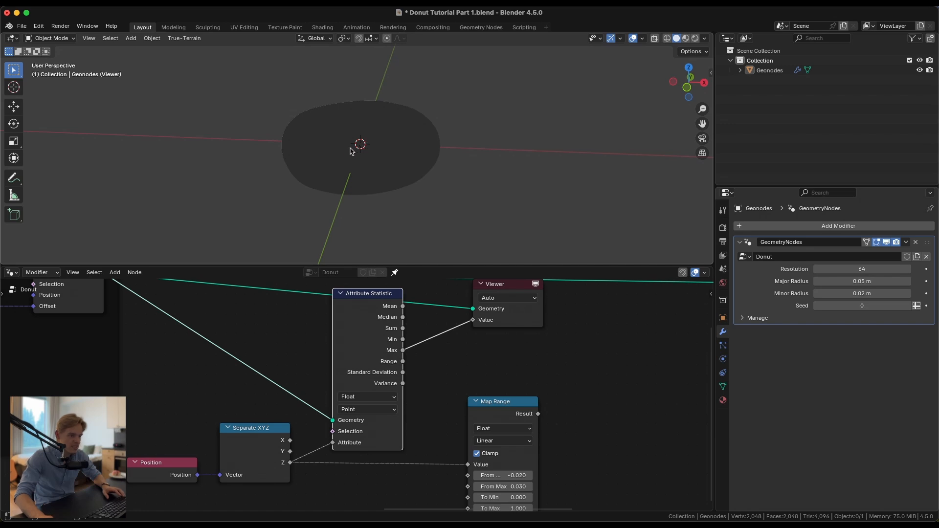
{"action": "scroll", "coordinate": [437, 377], "scroll_direction": "down", "scroll_amount": 2}
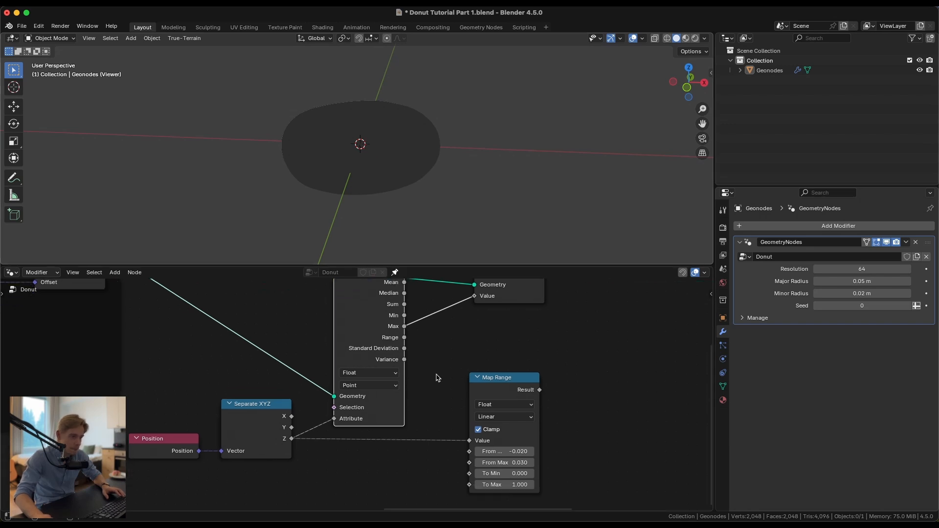
{"action": "mouse_move", "coordinate": [405, 317]}
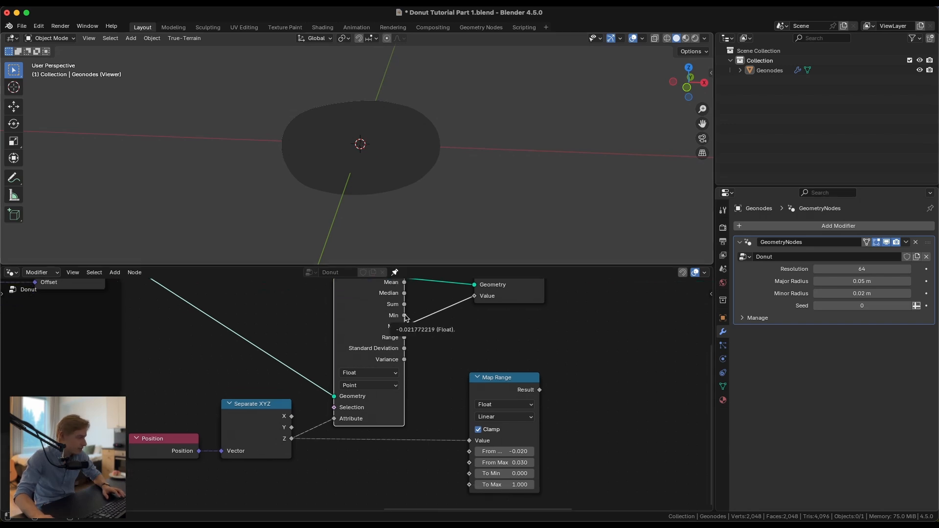
{"action": "scroll", "coordinate": [378, 312], "scroll_direction": "down", "scroll_amount": 2}
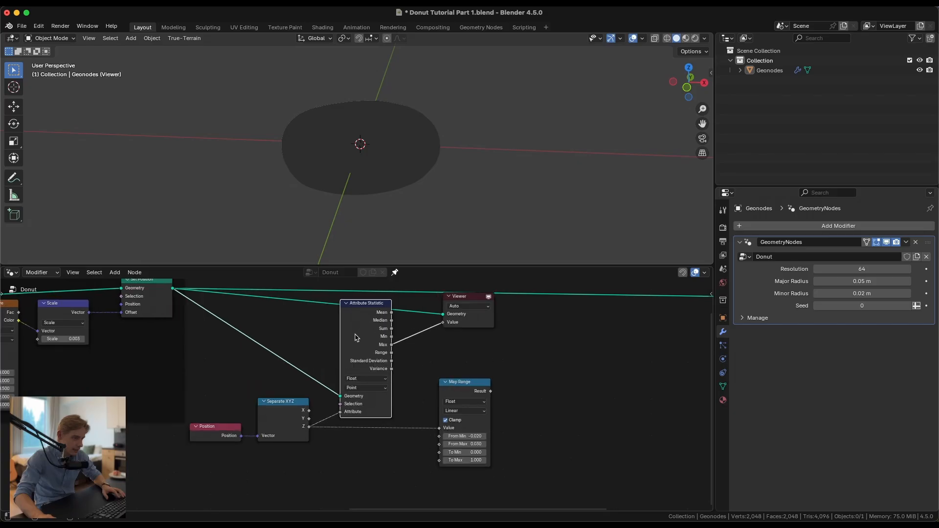
Step: Move the Attribute Statistic node beneath Separate XYZ and raise the Map Range node to line up with Separate XYZ
{"action": "left_click_drag", "start_coordinate": [360, 328], "coordinate": [371, 368]}
{"action": "scroll", "coordinate": [370, 368], "scroll_direction": "up", "scroll_amount": 3}
{"action": "left_click_drag", "start_coordinate": [214, 327], "coordinate": [303, 308]}
{"action": "middle_click_drag", "start_coordinate": [337, 312], "coordinate": [325, 362]}
{"action": "scroll", "coordinate": [326, 345], "scroll_direction": "up", "scroll_amount": 1}
{"action": "left_click_drag", "start_coordinate": [347, 365], "coordinate": [468, 406]}
{"action": "left_click_drag", "start_coordinate": [492, 348], "coordinate": [502, 303]}
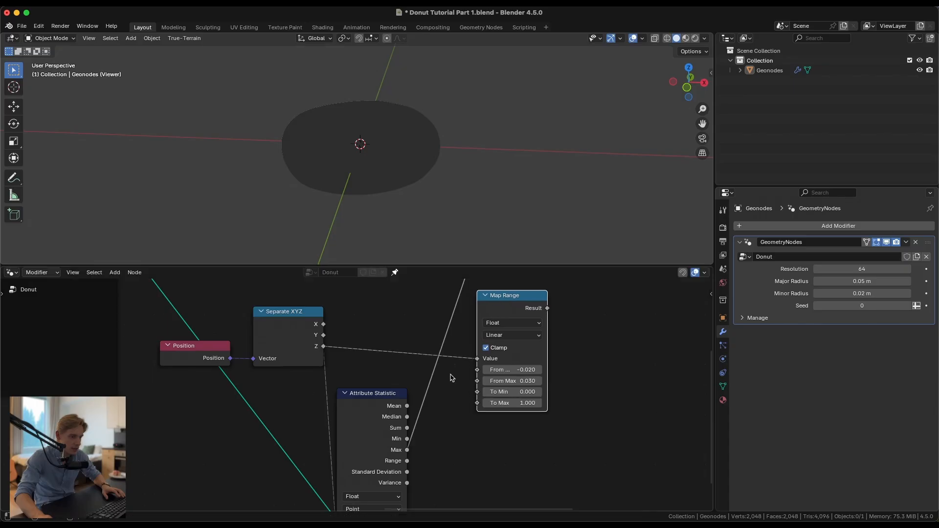
Step: Connect Attribute Statistic's Min and Max to Map Range's From Min and From Max, and preview the Map Range result around the donut
{"action": "left_click_drag", "start_coordinate": [407, 439], "coordinate": [477, 370]}
{"action": "left_click_drag", "start_coordinate": [407, 449], "coordinate": [478, 380]}
{"action": "left_click", "coordinate": [519, 295], "text": "ctrl+shift"}
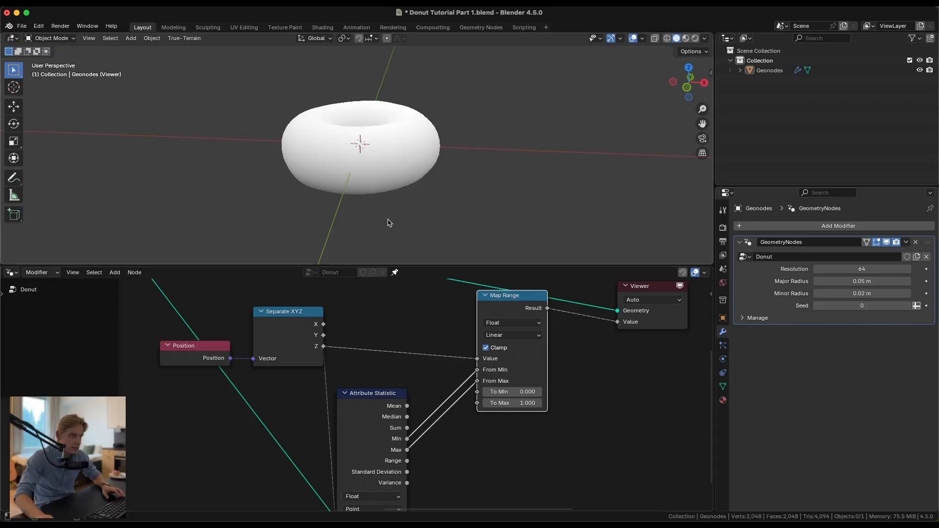
{"action": "middle_click_drag", "start_coordinate": [388, 223], "coordinate": [368, 147]}
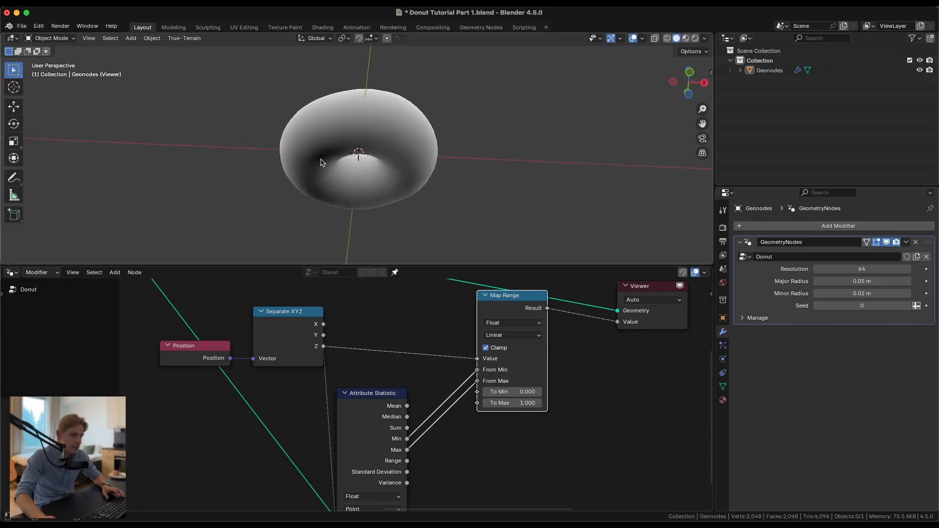
{"action": "middle_click_drag", "start_coordinate": [327, 194], "coordinate": [371, 195]}
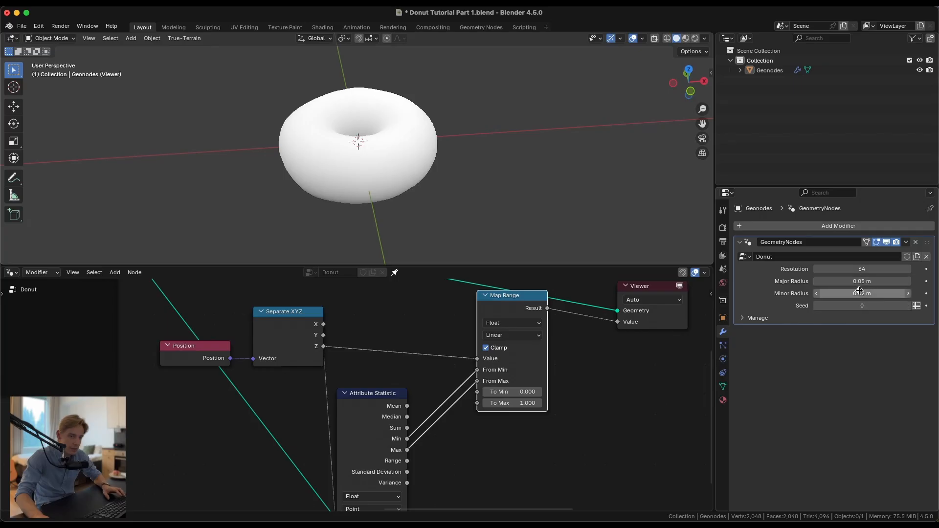
Step: Try different Major Radius and Minor Radius values against the adaptive height gradient, and reset both radii to their defaults
{"action": "left_click_drag", "start_coordinate": [861, 294], "coordinate": [909, 282]}
{"action": "scroll", "coordinate": [324, 152], "scroll_direction": "down", "scroll_amount": 5}
{"action": "middle_click_drag", "start_coordinate": [324, 155], "coordinate": [343, 98]}
{"action": "left_click_drag", "start_coordinate": [850, 281], "coordinate": [880, 293]}
{"action": "mouse_move", "coordinate": [861, 282]}
{"action": "left_mouse_down"}
{"action": "mouse_move", "coordinate": [828, 281]}
{"action": "mouse_move", "coordinate": [843, 281]}
{"action": "left_mouse_up"}
{"action": "middle_click_drag", "start_coordinate": [398, 169], "coordinate": [395, 198]}
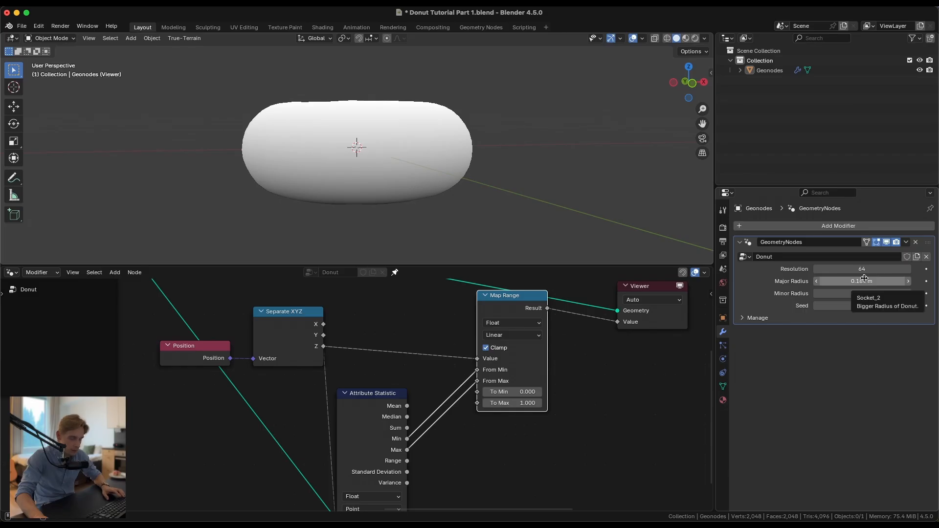
{"action": "key", "text": "BackSpace"}
{"action": "key", "text": "BackSpace"}
{"action": "middle_click_drag", "start_coordinate": [360, 122], "coordinate": [370, 171]}
{"action": "scroll", "coordinate": [369, 172], "scroll_direction": "up", "scroll_amount": 7}
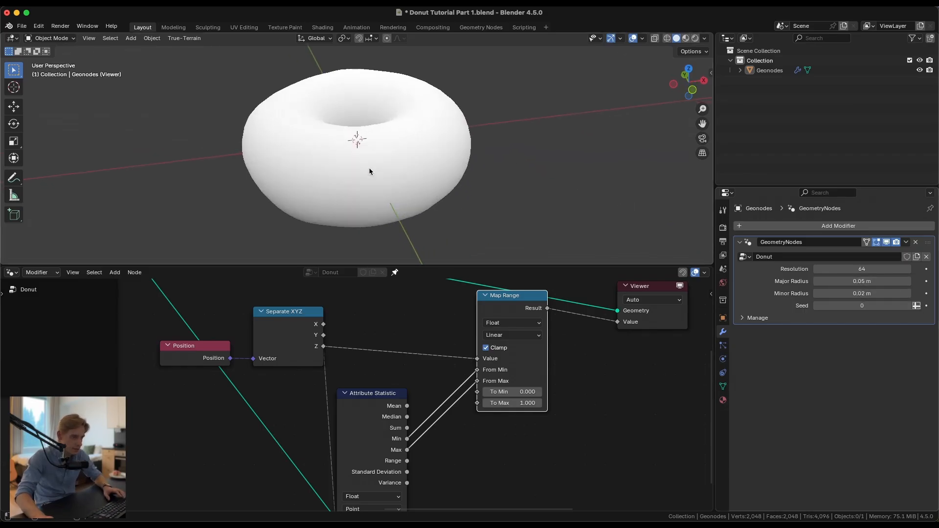
Step: Hide the Attribute Statistic node's unused sockets and shift the compact node slightly toward Map Range
{"action": "left_click", "coordinate": [419, 377]}
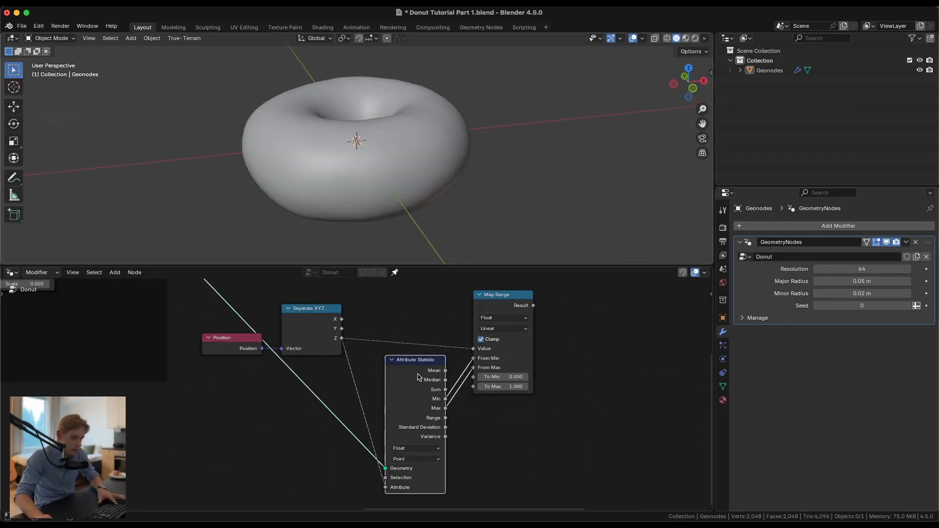
{"action": "scroll", "coordinate": [417, 392], "scroll_direction": "up", "scroll_amount": 1}
{"action": "middle_click_drag", "start_coordinate": [417, 393], "coordinate": [425, 367]}
{"action": "key", "text": "ctrl+h"}
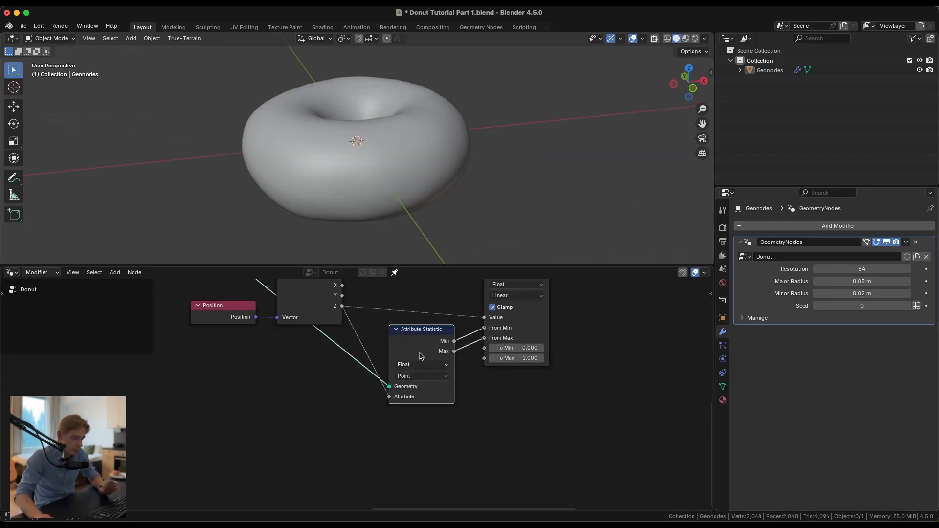
{"action": "left_click_drag", "start_coordinate": [426, 345], "coordinate": [431, 338]}
Step: Tidy the height gradient nodes by moving Separate XYZ and Position closer to the Attribute Statistic node
{"action": "middle_click_drag", "start_coordinate": [345, 344], "coordinate": [356, 357]}
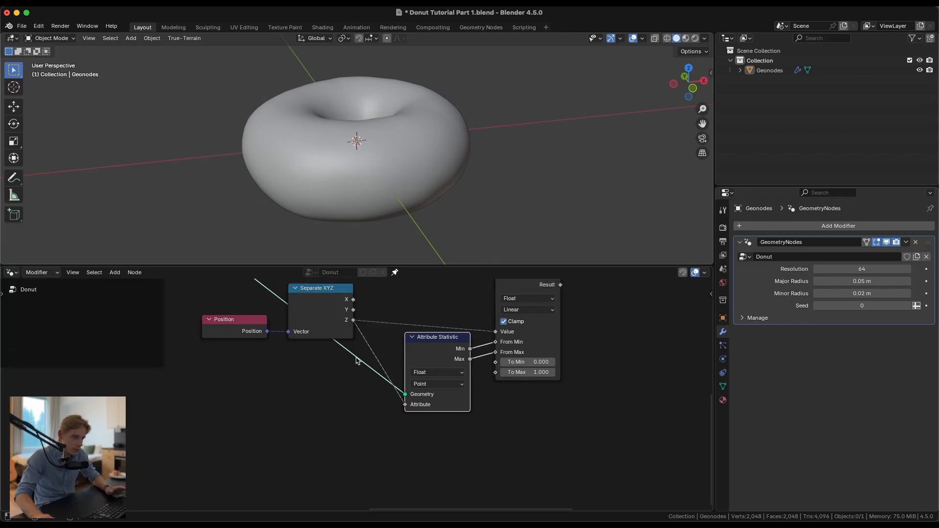
{"action": "scroll", "coordinate": [303, 317], "scroll_direction": "down", "scroll_amount": 2}
{"action": "middle_click_drag", "start_coordinate": [299, 324], "coordinate": [293, 368]}
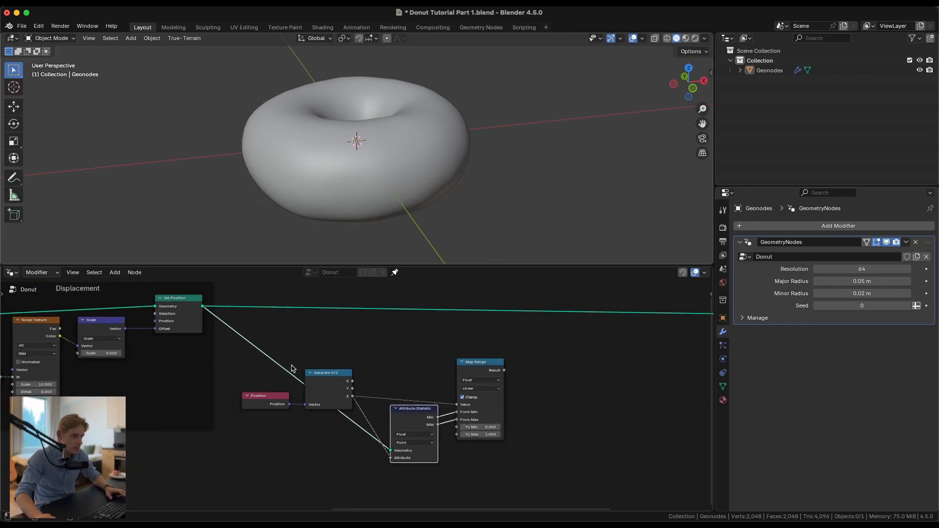
{"action": "middle_click_drag", "start_coordinate": [404, 349], "coordinate": [342, 342]}
{"action": "scroll", "coordinate": [335, 345], "scroll_direction": "up", "scroll_amount": 1}
{"action": "left_click_drag", "start_coordinate": [263, 383], "coordinate": [286, 390]}
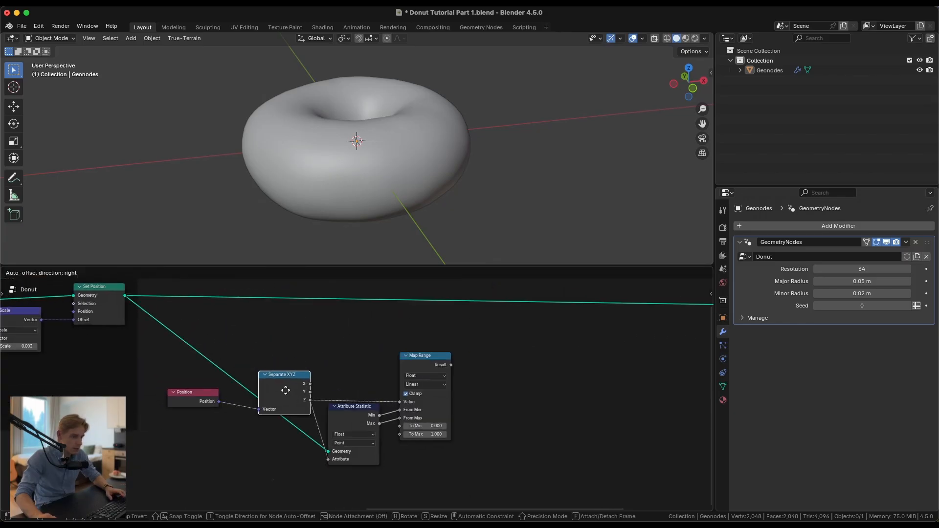
{"action": "left_click_drag", "start_coordinate": [194, 392], "coordinate": [217, 399]}
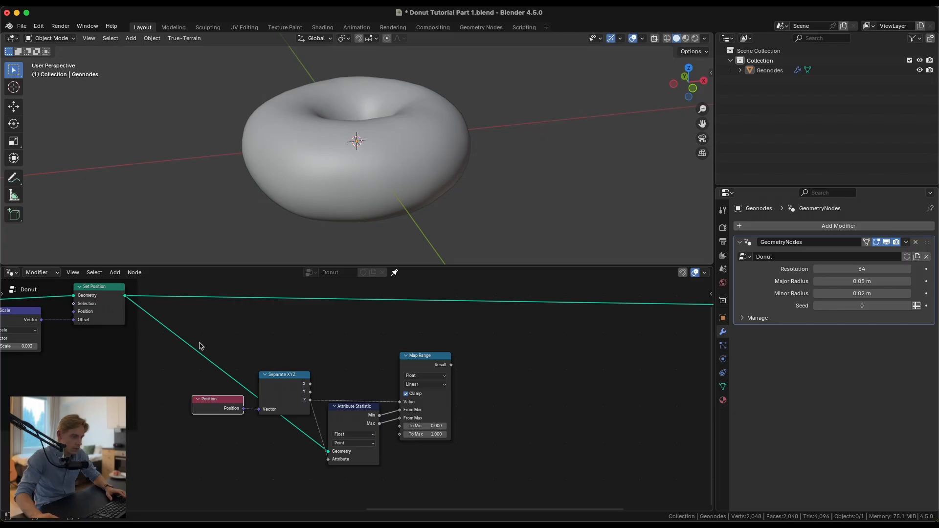
{"action": "left_click_drag", "start_coordinate": [199, 343], "coordinate": [430, 446]}
{"action": "left_click_drag", "start_coordinate": [425, 364], "coordinate": [400, 364]}
{"action": "left_click", "coordinate": [461, 377]}
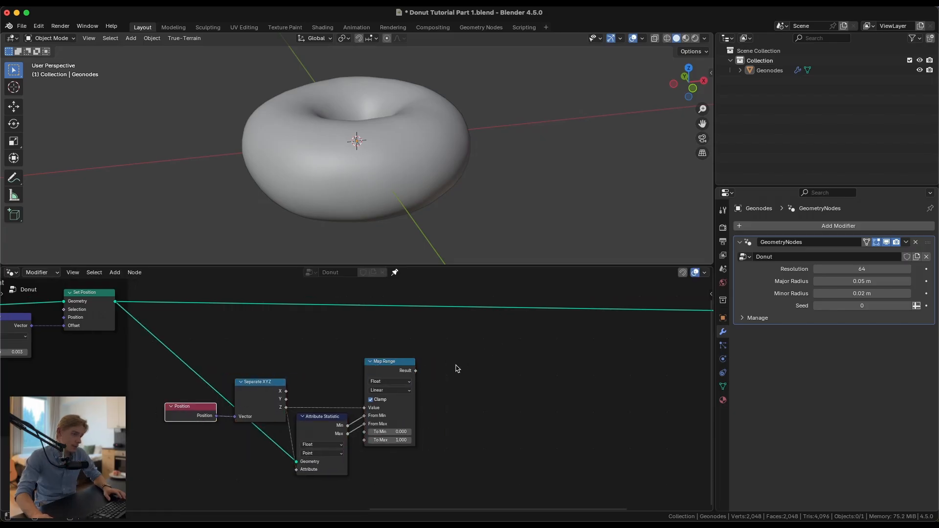
Step: Add a Color Ramp node fed by Map Range's Result and place it just after the Map Range node
{"action": "left_click_drag", "start_coordinate": [416, 371], "coordinate": [478, 366]}
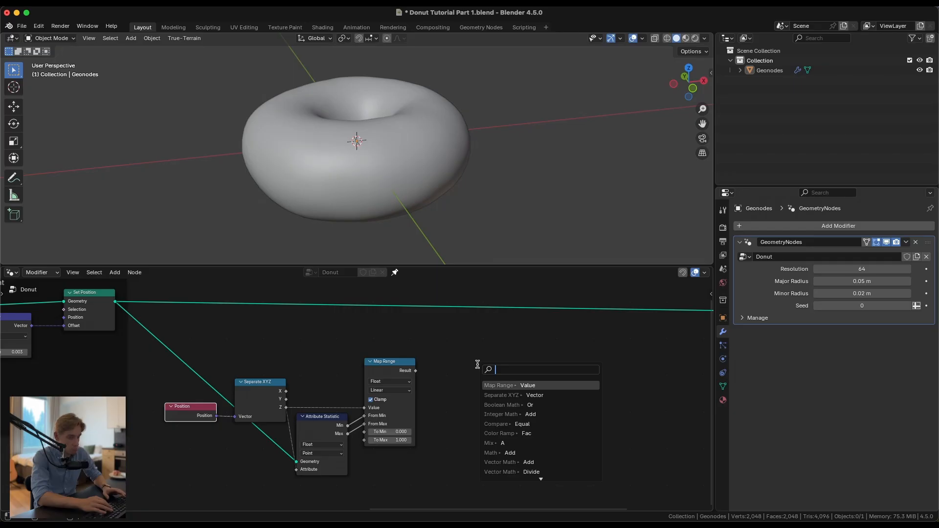
{"action": "type", "text": "colo"}
{"action": "key", "text": "Return"}
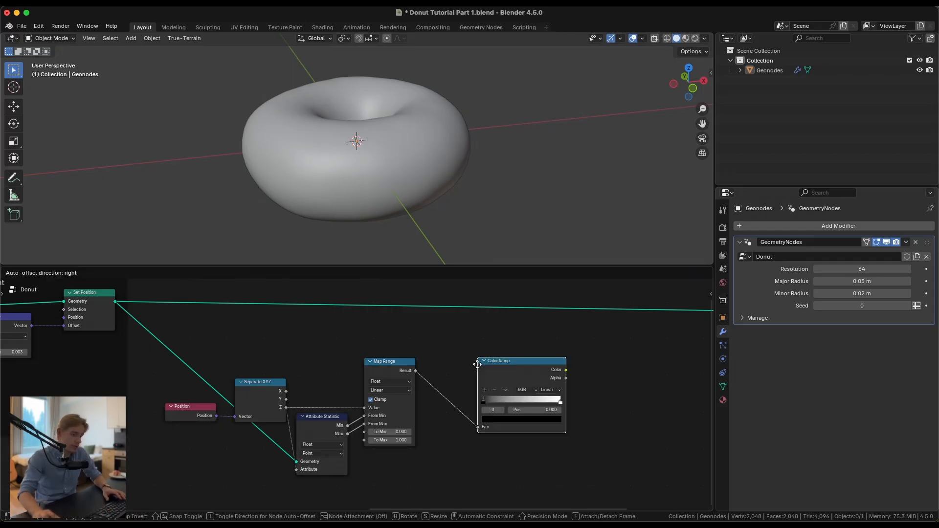
{"action": "left_click", "coordinate": [446, 333]}
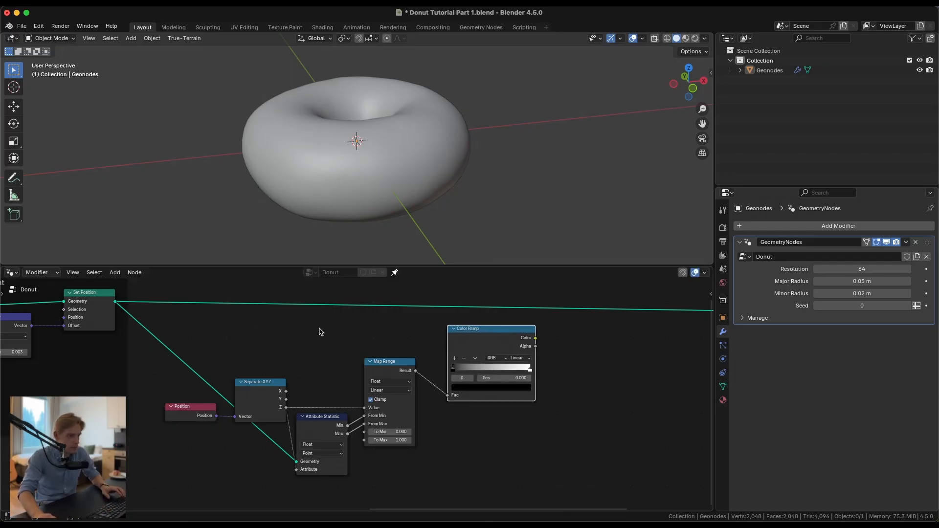
Step: Preview the Color Ramp's Color output on the donut and move the Viewer node farther away from it
{"action": "left_click", "coordinate": [493, 343], "text": "ctrl+shift"}
{"action": "middle_click_drag", "start_coordinate": [517, 322], "coordinate": [414, 353]}
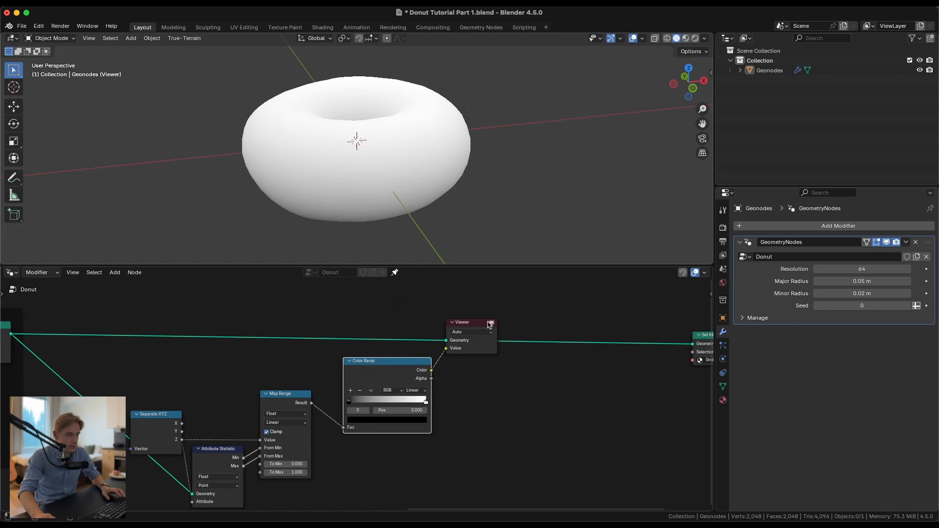
{"action": "left_click_drag", "start_coordinate": [484, 325], "coordinate": [526, 318]}
Step: Set the Color Ramp's white stop to position 0.5
{"action": "scroll", "coordinate": [477, 405], "scroll_direction": "up", "scroll_amount": 7}
{"action": "middle_click_drag", "start_coordinate": [465, 413], "coordinate": [460, 421]}
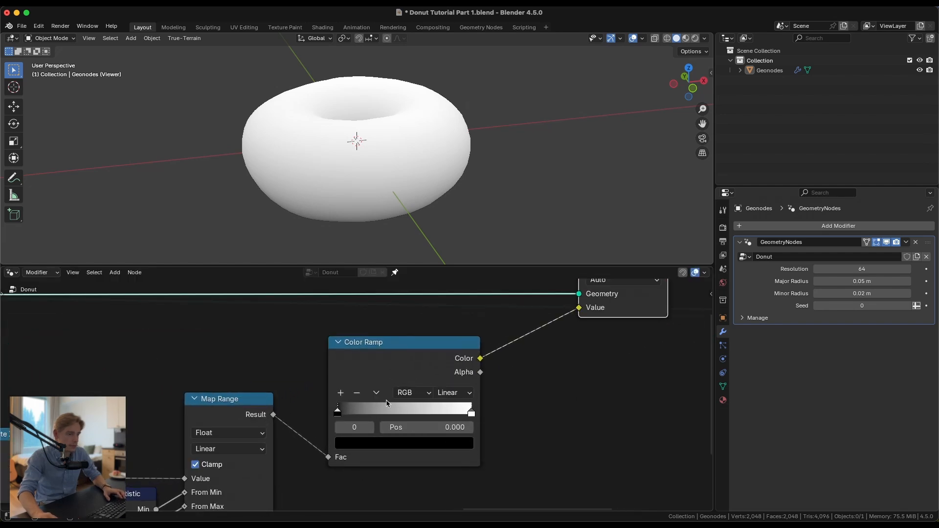
{"action": "left_click", "coordinate": [471, 413]}
{"action": "left_click", "coordinate": [433, 427]}
{"action": "type", "text": "0.5"}
{"action": "key", "text": "Return"}
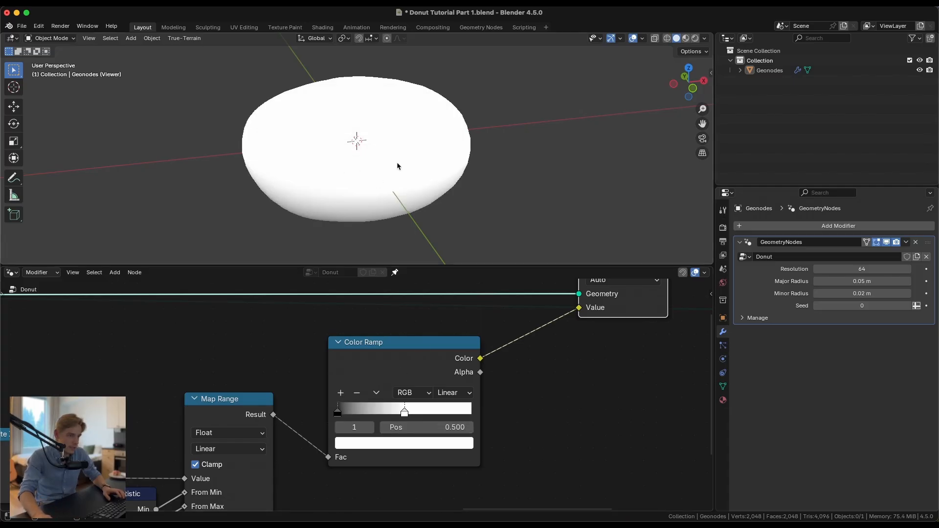
Step: Add a third Color Ramp stop, make the stop at the ramp's far end black, and check the donut's gradient
{"action": "left_click", "coordinate": [339, 393]}
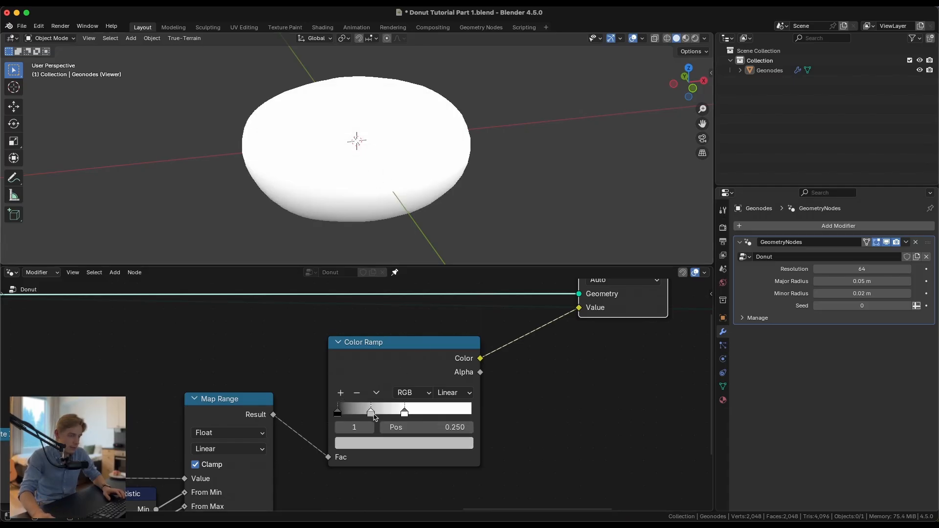
{"action": "left_click", "coordinate": [386, 446]}
{"action": "left_click_drag", "start_coordinate": [379, 393], "coordinate": [674, 429]}
{"action": "middle_click_drag", "start_coordinate": [393, 168], "coordinate": [336, 153]}
Step: Set the Color Ramp's first black stop to position 0.4
{"action": "scroll", "coordinate": [358, 393], "scroll_direction": "up", "scroll_amount": 1}
{"action": "left_click_drag", "start_coordinate": [334, 417], "coordinate": [391, 417]}
{"action": "left_click", "coordinate": [437, 433]}
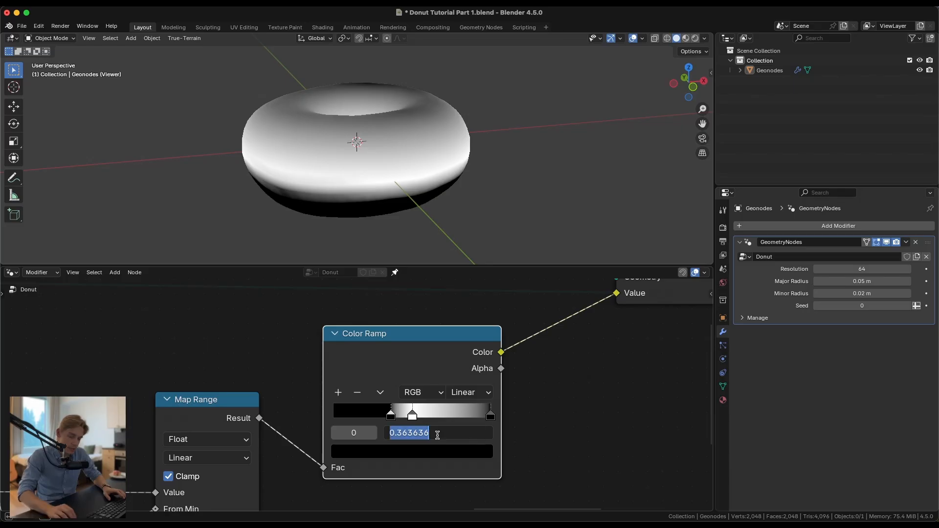
{"action": "type", "text": ".4"}
{"action": "key", "text": "Return"}
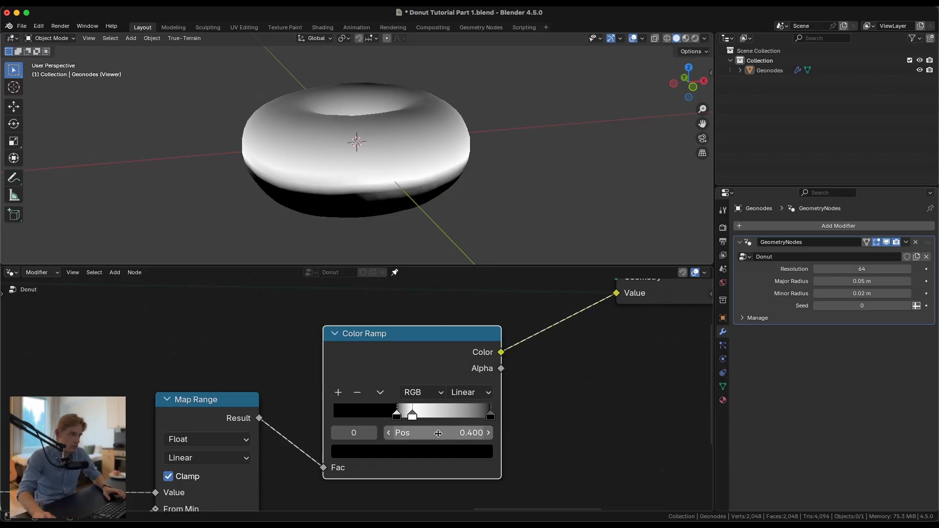
Step: Set the Color Ramp's third stop, the black one at the far end, to position 0.6 and check the band from the side
{"action": "left_click", "coordinate": [490, 416]}
{"action": "left_click", "coordinate": [458, 434]}
{"action": "key", "text": "BackSpace"}
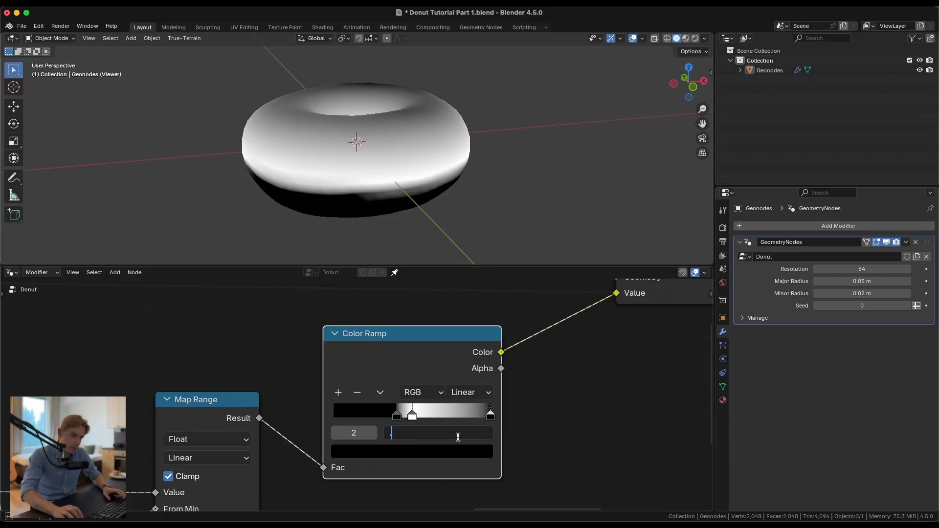
{"action": "type", "text": ".6"}
{"action": "key", "text": "Return"}
{"action": "middle_click_drag", "start_coordinate": [419, 245], "coordinate": [483, 197]}
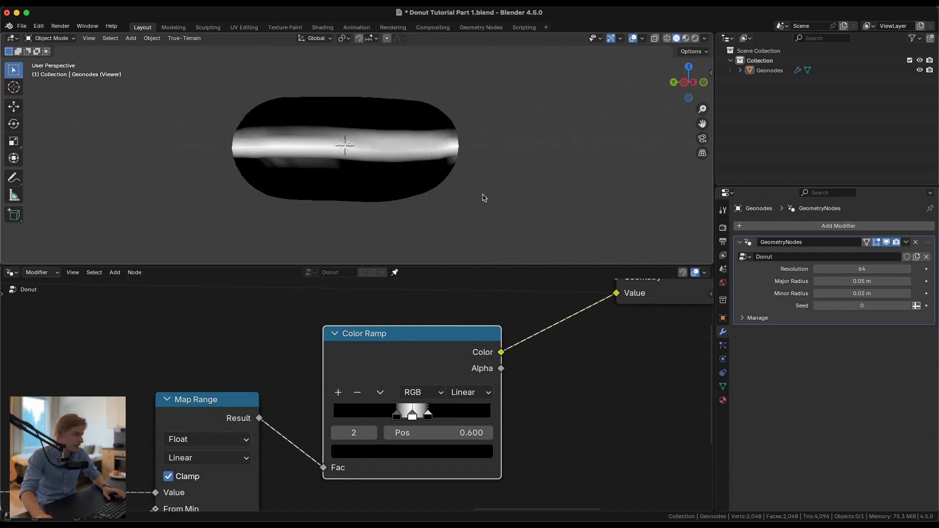
Step: Add a Blur Attribute node fed by the Color Ramp's Color output, set its data type to Float and place it beside the ramp
{"action": "middle_click_drag", "start_coordinate": [506, 352], "coordinate": [380, 357]}
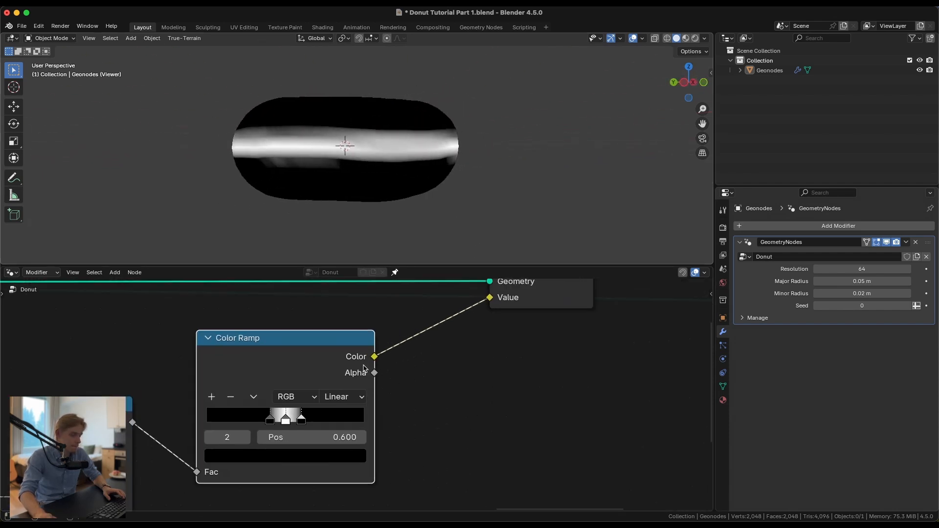
{"action": "scroll", "coordinate": [352, 371], "scroll_direction": "down", "scroll_amount": 3}
{"action": "middle_click_drag", "start_coordinate": [323, 372], "coordinate": [400, 358]}
{"action": "scroll", "coordinate": [400, 358], "scroll_direction": "down", "scroll_amount": 3}
{"action": "left_click_drag", "start_coordinate": [401, 353], "coordinate": [385, 357]}
{"action": "key", "text": "shift+a"}
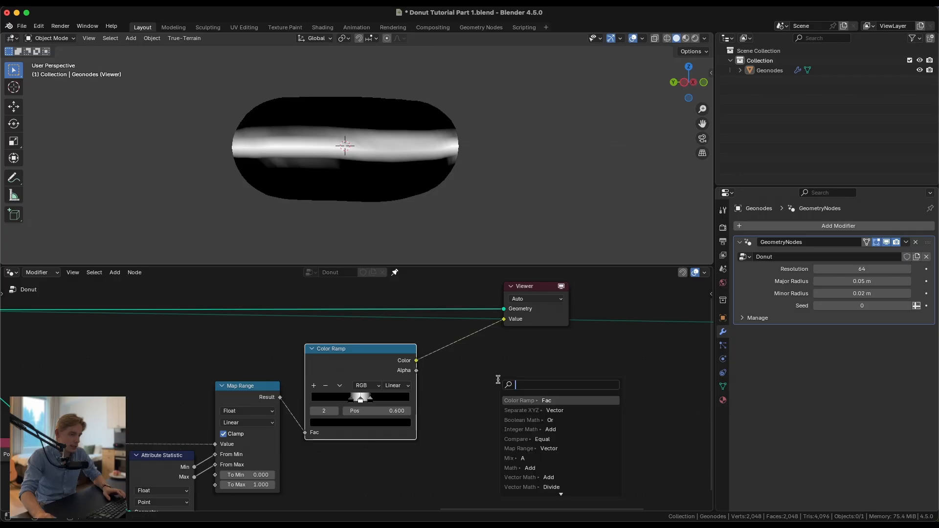
{"action": "type", "text": "blur"}
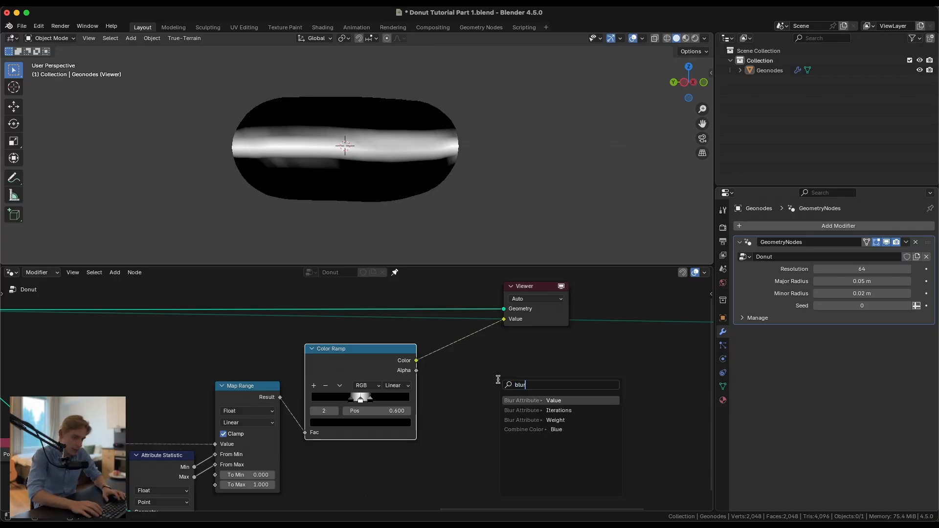
{"action": "key", "text": "Return"}
{"action": "left_click", "coordinate": [461, 370]}
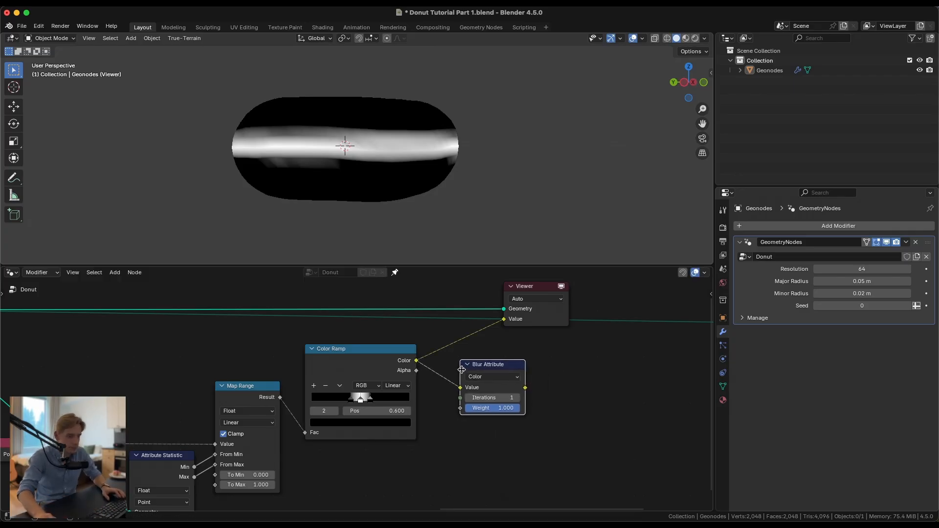
{"action": "left_click", "coordinate": [492, 376]}
{"action": "left_click", "coordinate": [489, 401]}
{"action": "left_click_drag", "start_coordinate": [487, 366], "coordinate": [473, 363]}
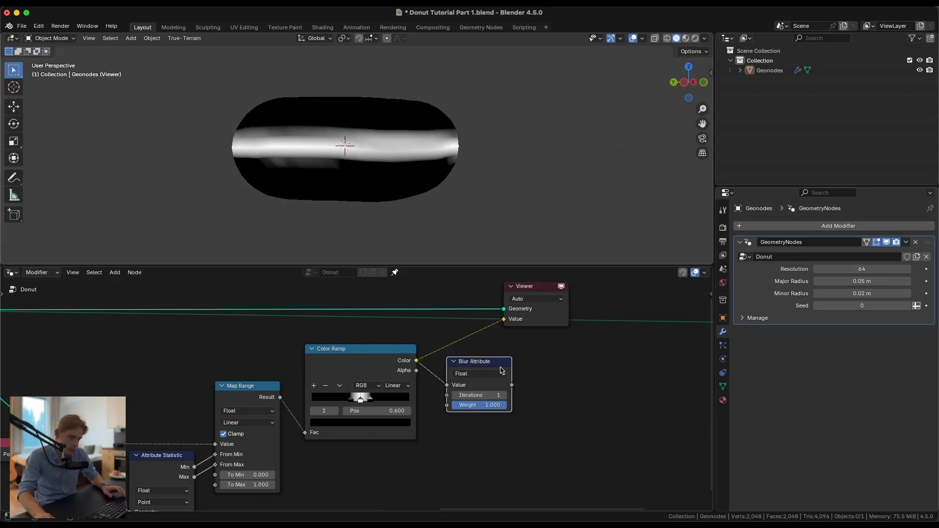
Step: Preview the Blur Attribute's output on the donut, try 5 iterations, and set Iterations back to 1
{"action": "left_click", "coordinate": [496, 365], "text": "ctrl+shift"}
{"action": "left_click_drag", "start_coordinate": [505, 396], "coordinate": [521, 396]}
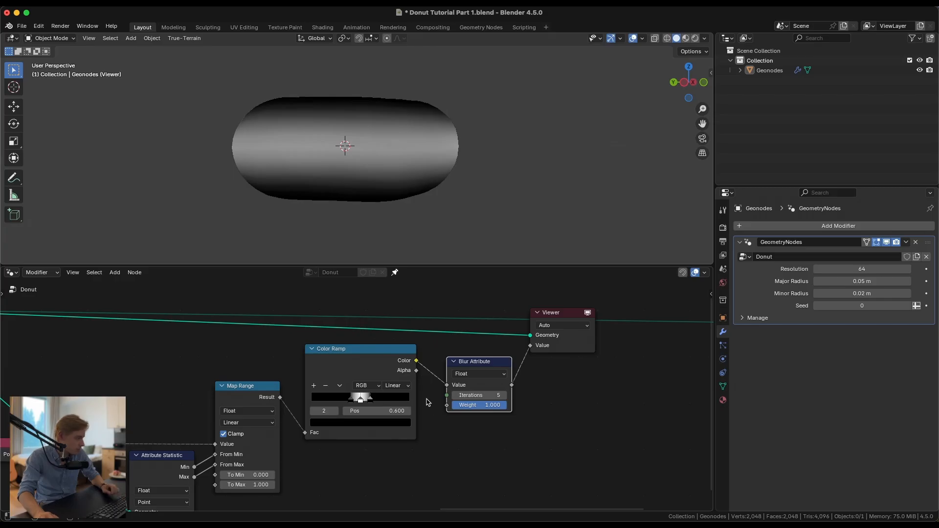
{"action": "left_click", "coordinate": [473, 397]}
{"action": "type", "text": "1"}
{"action": "key", "text": "Return"}
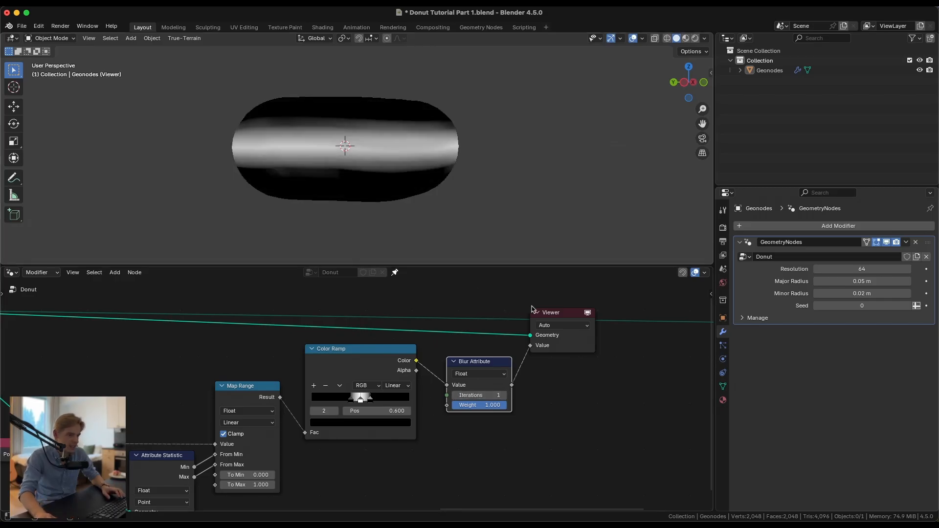
Step: Compare the unblurred Color Ramp output with the Blur Attribute output on the donut from several angles
{"action": "middle_click_drag", "start_coordinate": [307, 128], "coordinate": [330, 99]}
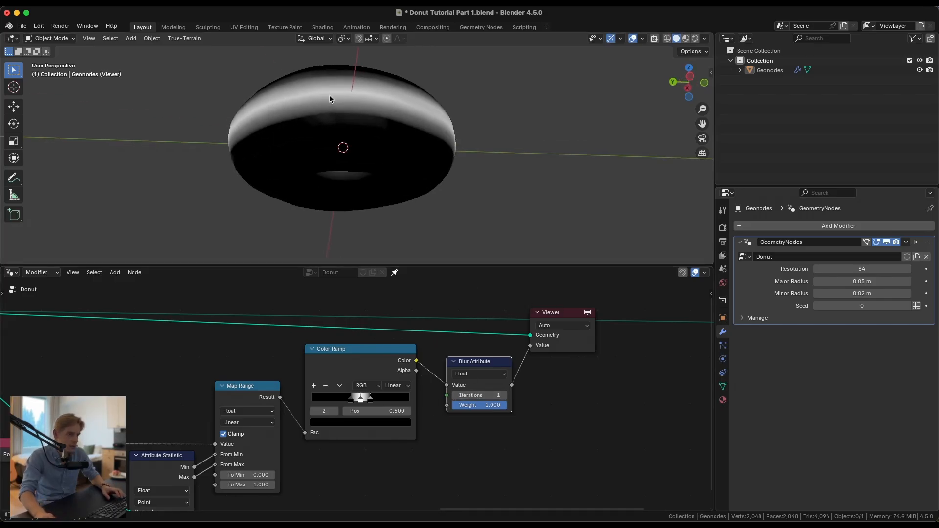
{"action": "left_click", "coordinate": [395, 352], "text": "ctrl+shift"}
{"action": "middle_click_drag", "start_coordinate": [337, 157], "coordinate": [322, 115]}
{"action": "middle_click_drag", "start_coordinate": [304, 156], "coordinate": [276, 153]}
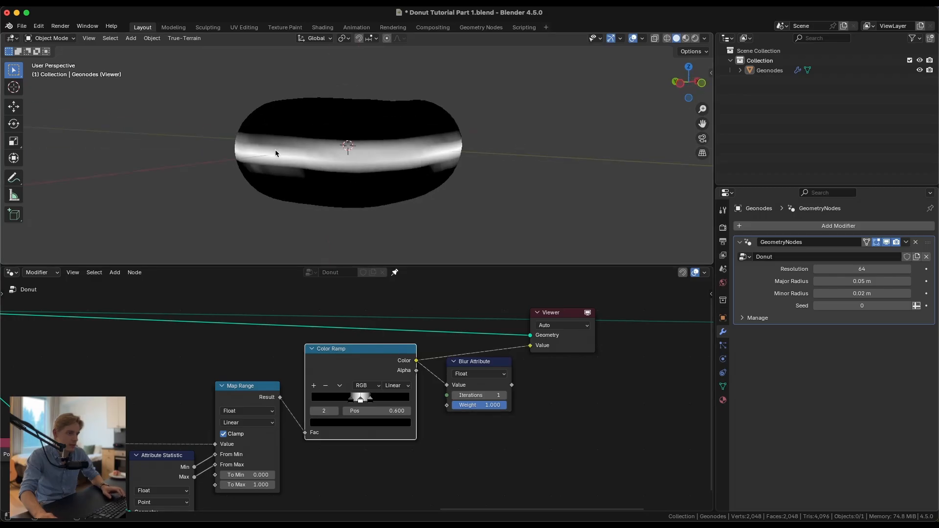
{"action": "left_click", "coordinate": [489, 366], "text": "ctrl+shift"}
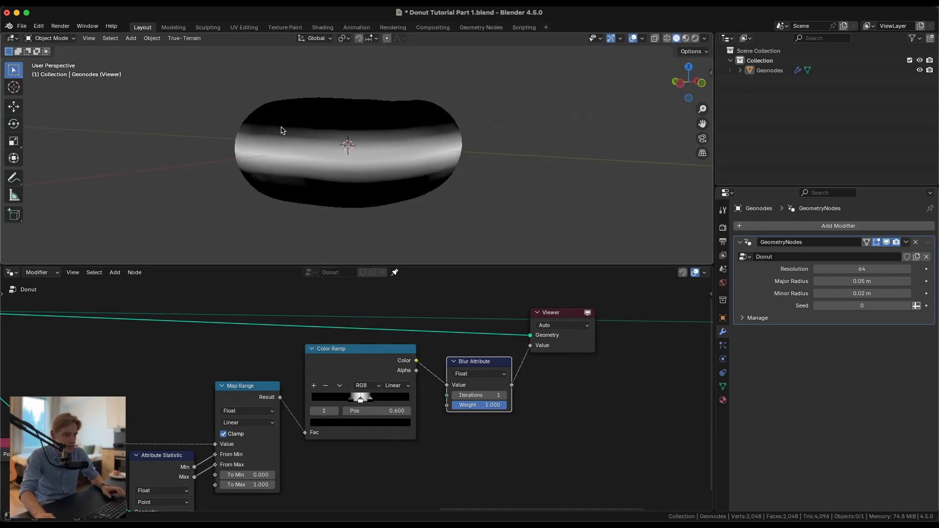
{"action": "scroll", "coordinate": [489, 338], "scroll_direction": "right", "scroll_amount": 4}
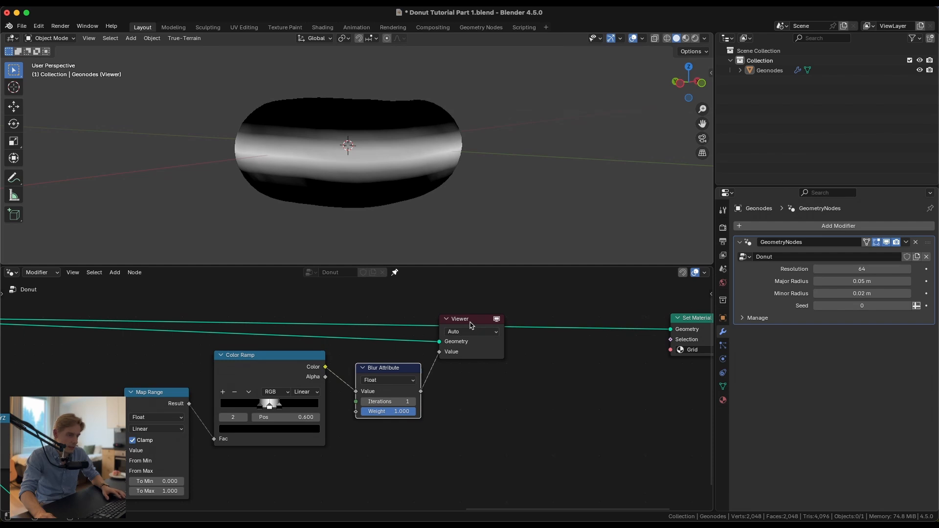
Step: Delete the Viewer node and nudge the Blur Attribute node upward
{"action": "left_click", "coordinate": [470, 325]}
{"action": "key", "text": "x"}
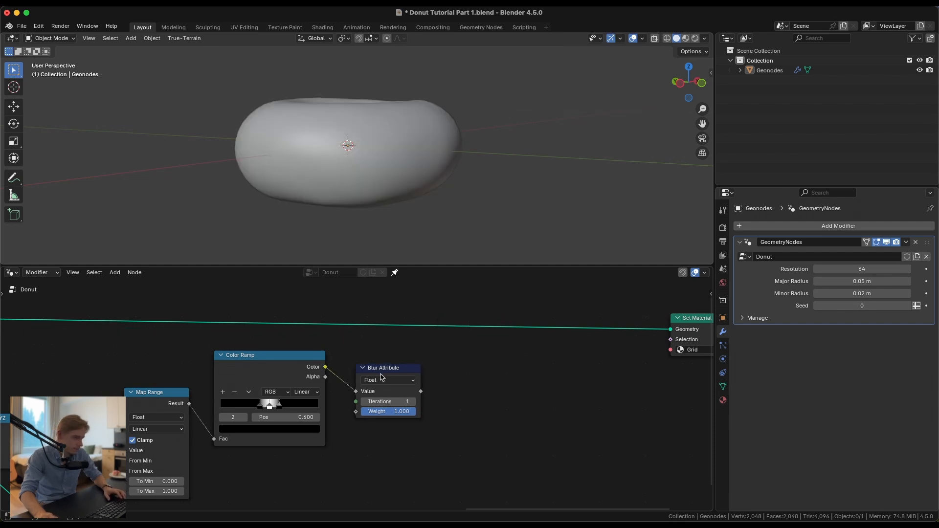
{"action": "left_click_drag", "start_coordinate": [381, 373], "coordinate": [382, 365]}
Step: Review the donut's shape and the node tree from the UV Unwrapping and Displacement frames through to Set Material
{"action": "middle_click_drag", "start_coordinate": [265, 318], "coordinate": [276, 344]}
{"action": "scroll", "coordinate": [345, 344], "scroll_direction": "down", "scroll_amount": 4}
{"action": "middle_click_drag", "start_coordinate": [252, 392], "coordinate": [346, 352]}
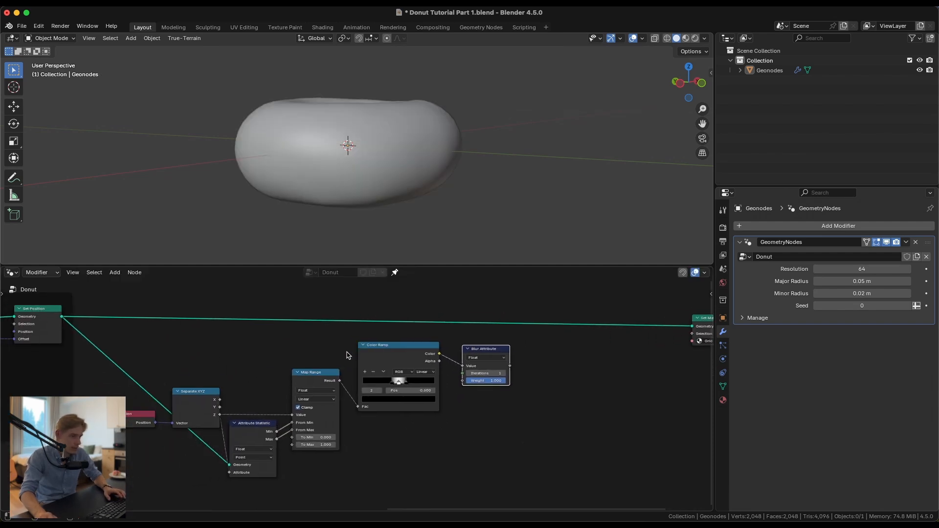
{"action": "scroll", "coordinate": [347, 355], "scroll_direction": "down", "scroll_amount": 2}
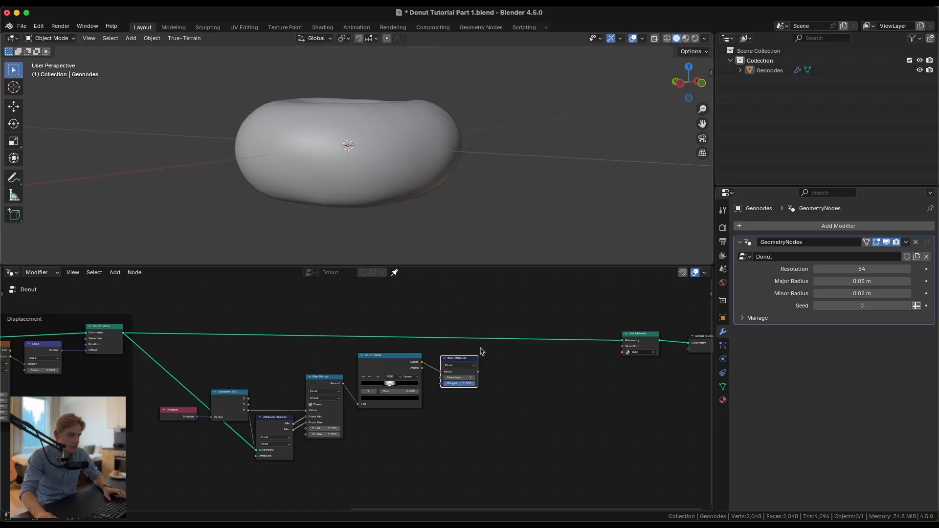
{"action": "middle_click_drag", "start_coordinate": [427, 150], "coordinate": [435, 193]}
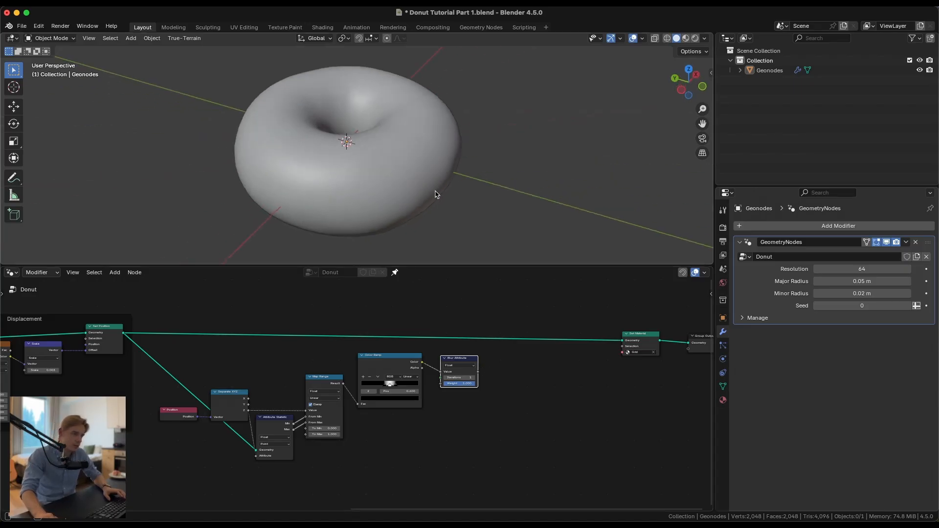
{"action": "middle_click_drag", "start_coordinate": [415, 190], "coordinate": [388, 153]}
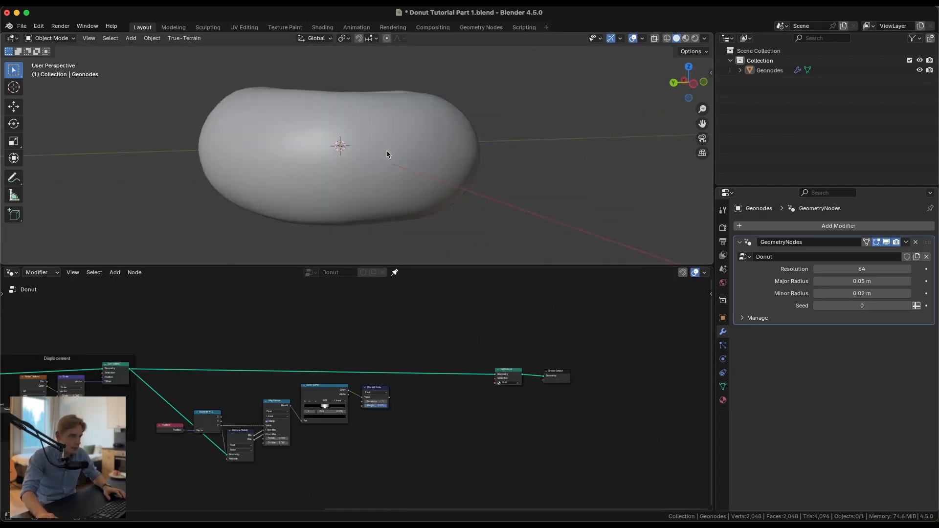
{"action": "scroll", "coordinate": [388, 153], "scroll_direction": "down", "scroll_amount": 1}
{"action": "middle_click_drag", "start_coordinate": [199, 342], "coordinate": [526, 321]}
{"action": "scroll", "coordinate": [414, 378], "scroll_direction": "up", "scroll_amount": 2}
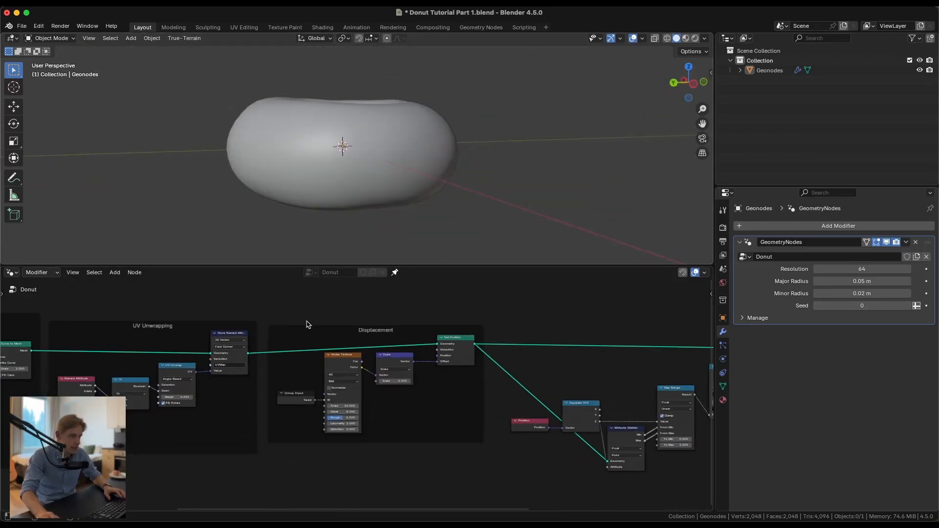
{"action": "middle_click_drag", "start_coordinate": [516, 361], "coordinate": [393, 377]}
{"action": "scroll", "coordinate": [530, 362], "scroll_direction": "up", "scroll_amount": 2}
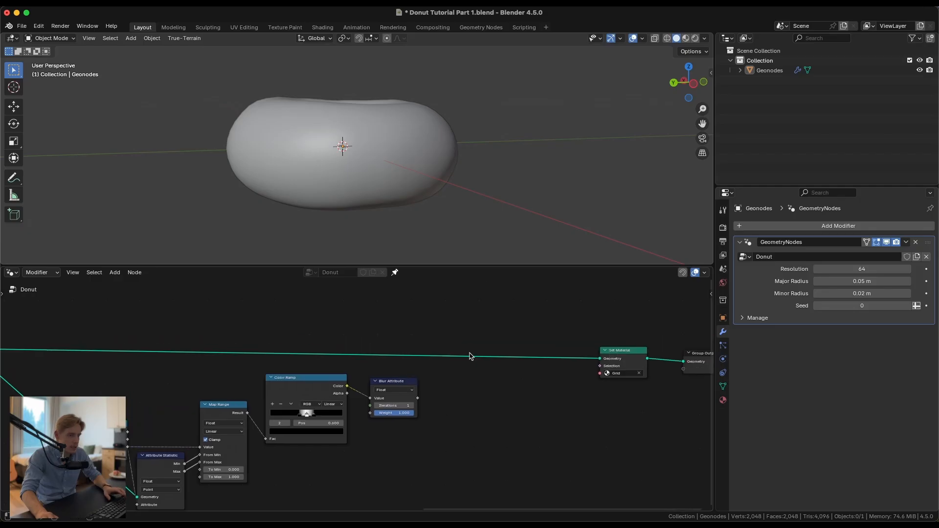
Step: Insert a second Set Position node on the geometry link just before Set Material
{"action": "key", "text": "shift+a"}
{"action": "type", "text": "set"}
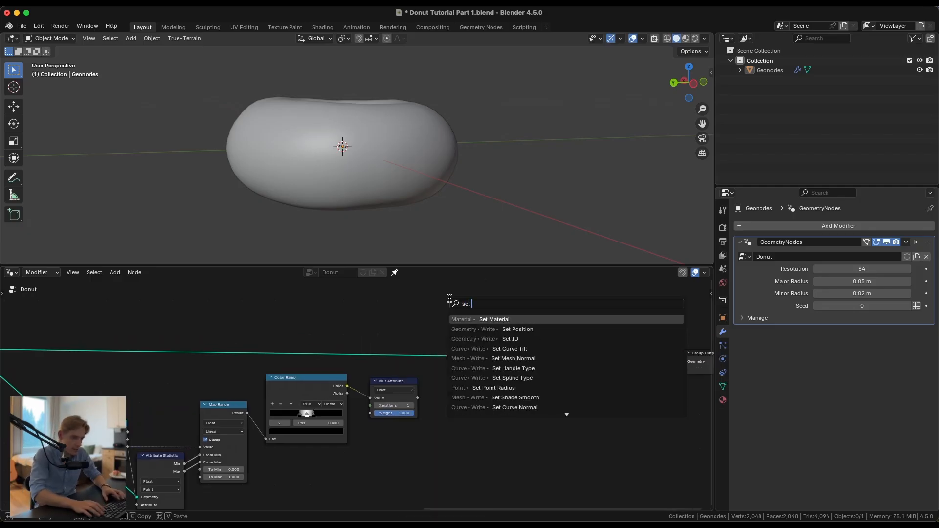
{"action": "key", "text": "Return"}
{"action": "left_click", "coordinate": [463, 341]}
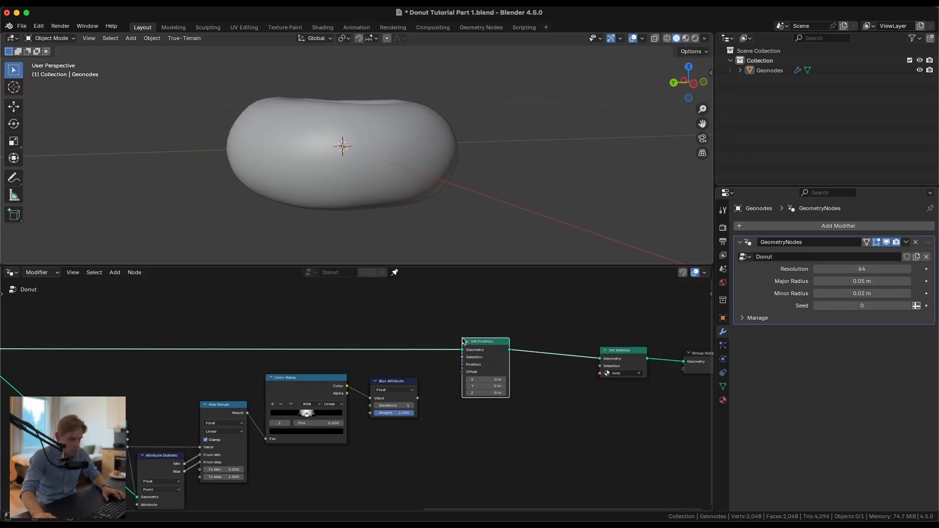
Step: Try driving the new Set Position node's Offset directly with the Blur Attribute's value and inspect the deformed donut
{"action": "scroll", "coordinate": [456, 346], "scroll_direction": "up", "scroll_amount": 1}
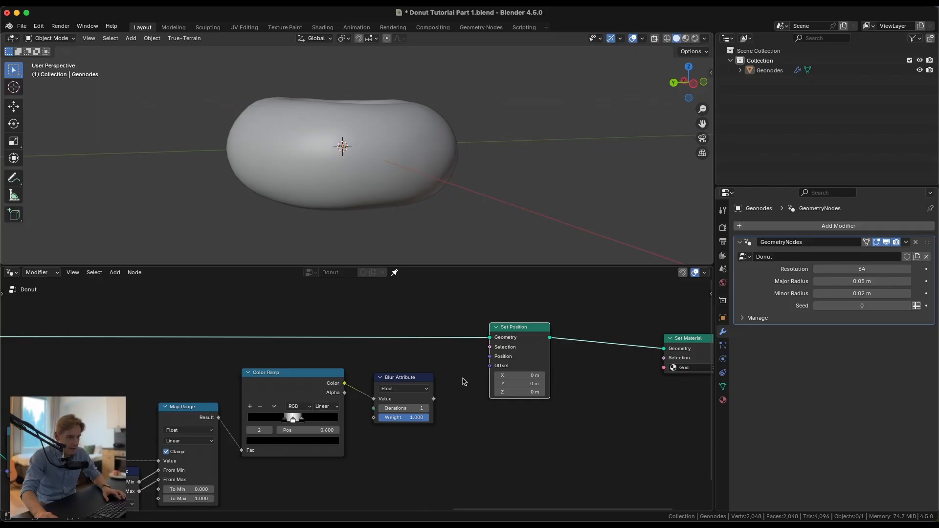
{"action": "left_click_drag", "start_coordinate": [434, 399], "coordinate": [489, 366]}
{"action": "middle_click_drag", "start_coordinate": [371, 157], "coordinate": [277, 165]}
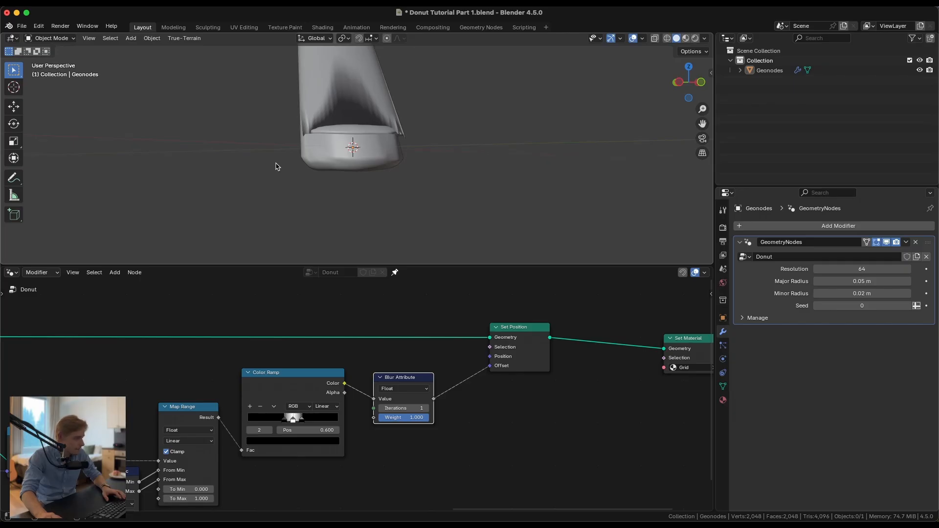
{"action": "left_click_drag", "start_coordinate": [538, 341], "coordinate": [538, 336]}
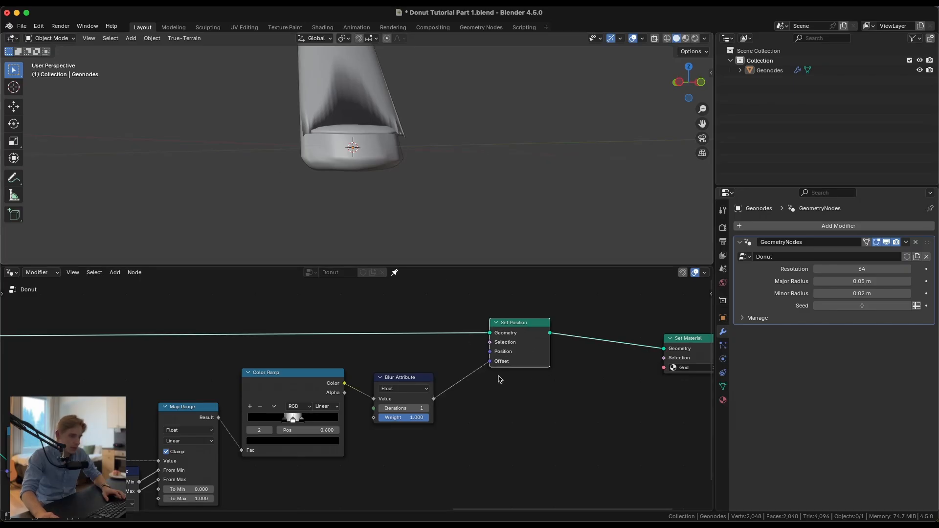
Step: Disconnect the Blur Attribute from the new Set Position node's Offset
{"action": "left_click_drag", "start_coordinate": [487, 364], "coordinate": [481, 368]}
{"action": "left_click_drag", "start_coordinate": [455, 403], "coordinate": [457, 401]}
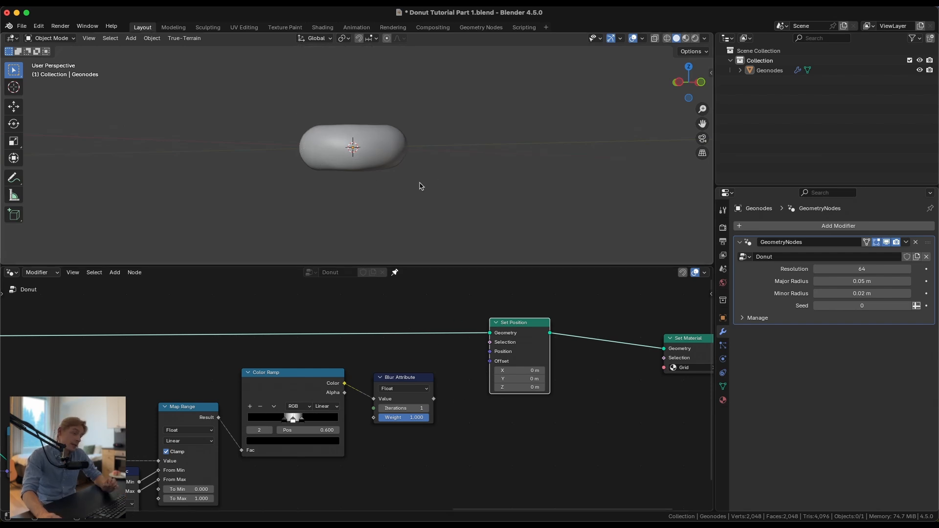
{"action": "scroll", "coordinate": [416, 162], "scroll_direction": "up", "scroll_amount": 2}
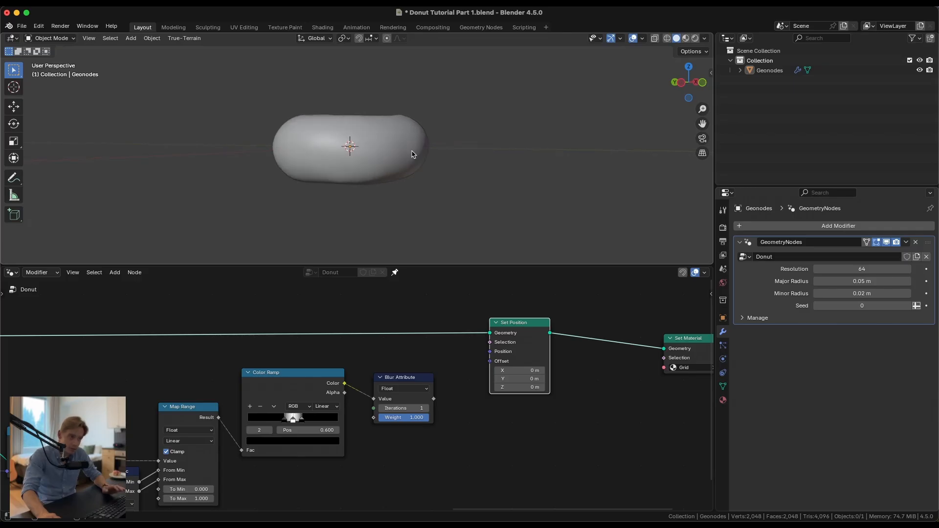
Step: Annotate the donut's side view with freehand arrows for inward, outward and diagonal displacement directions
{"action": "scroll", "coordinate": [412, 154], "scroll_direction": "up", "scroll_amount": 3}
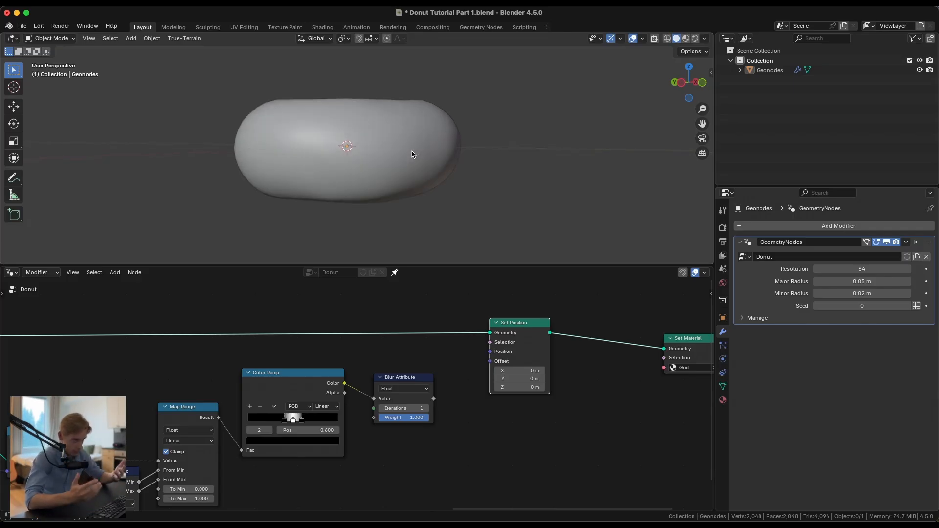
{"action": "left_click", "coordinate": [12, 177]}
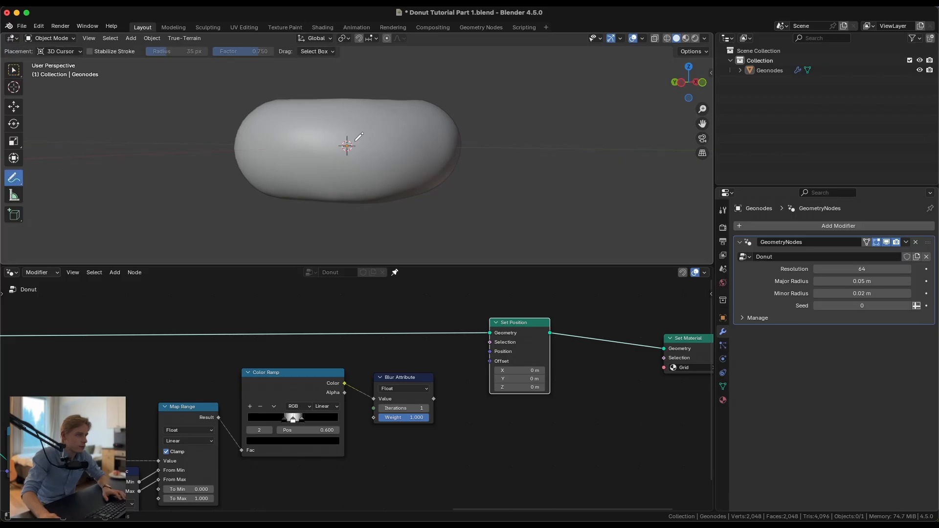
{"action": "left_click_drag", "start_coordinate": [447, 114], "coordinate": [487, 82]}
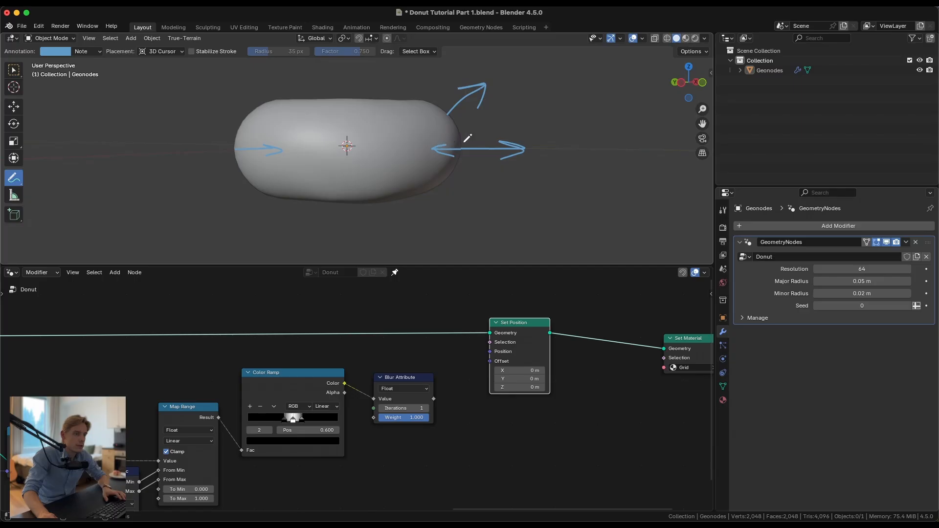
Step: Add a Normal node above the Color Ramp, below the main geometry link
{"action": "key", "text": "shift+a"}
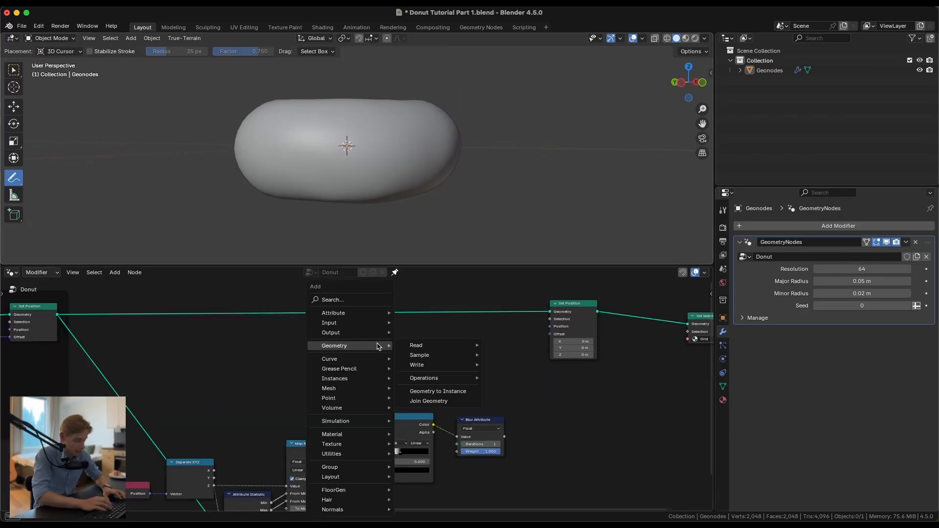
{"action": "type", "text": "normal"}
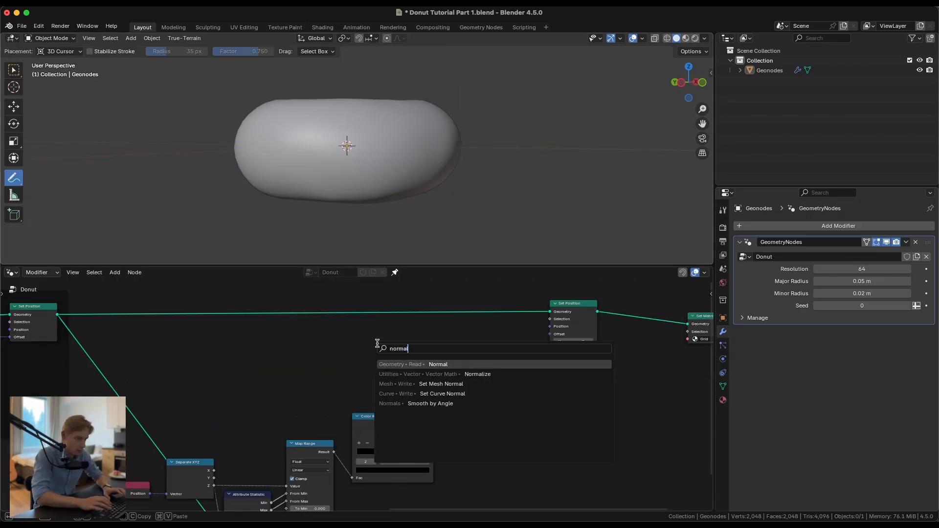
{"action": "key", "text": "Return"}
{"action": "left_click", "coordinate": [379, 345]}
{"action": "scroll", "coordinate": [476, 352], "scroll_direction": "up", "scroll_amount": 2}
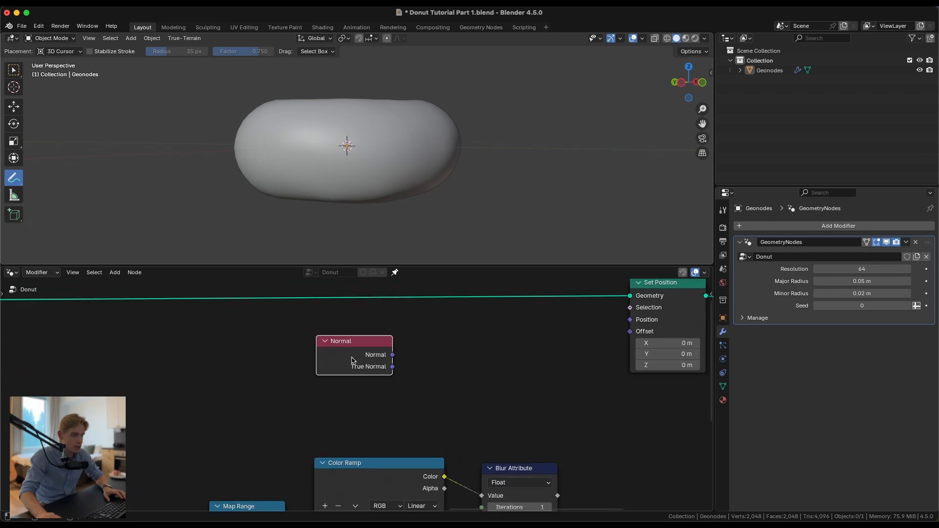
{"action": "left_click_drag", "start_coordinate": [352, 357], "coordinate": [352, 352]}
Step: Add a Vector Math node set to Scale, fed by the Normal node's Normal output, and place it before the final Set Position node
{"action": "left_click_drag", "start_coordinate": [461, 345], "coordinate": [458, 335]}
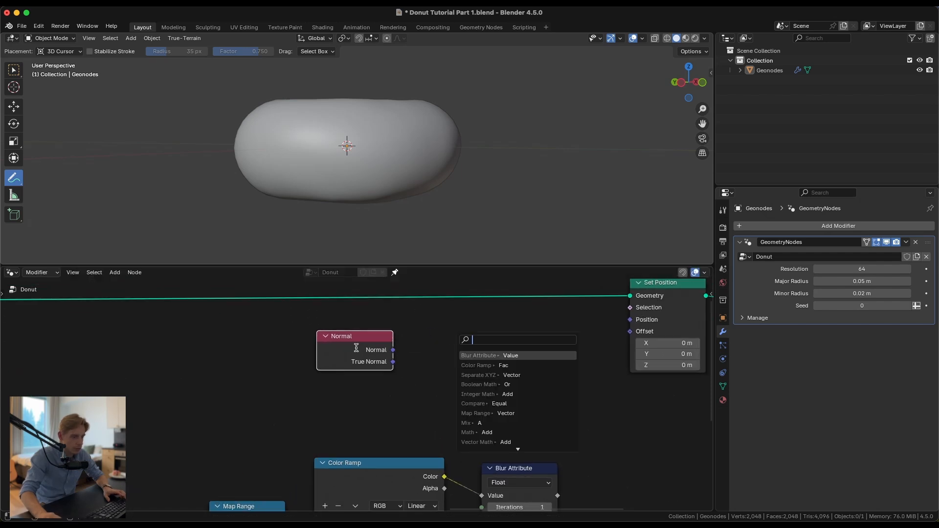
{"action": "left_click", "coordinate": [356, 348]}
{"action": "left_click_drag", "start_coordinate": [356, 346], "coordinate": [294, 345]}
{"action": "left_click_drag", "start_coordinate": [331, 349], "coordinate": [393, 347]}
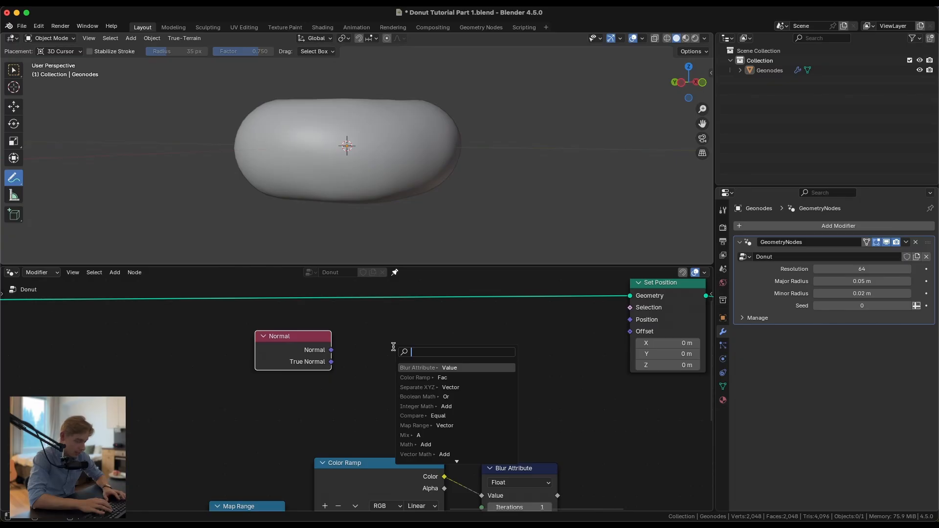
{"action": "type", "text": "add"}
{"action": "key", "text": "Return"}
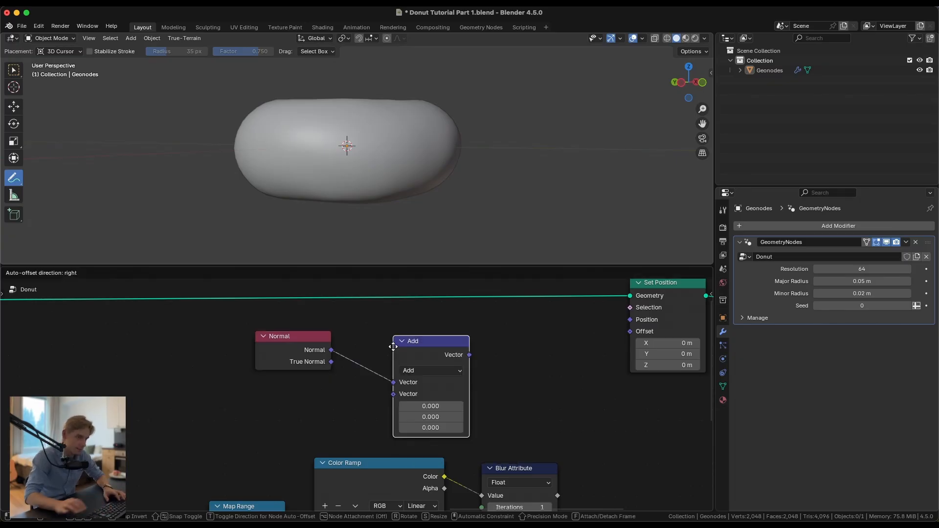
{"action": "left_click", "coordinate": [444, 329]}
{"action": "left_click", "coordinate": [480, 352]}
{"action": "left_click", "coordinate": [473, 332]}
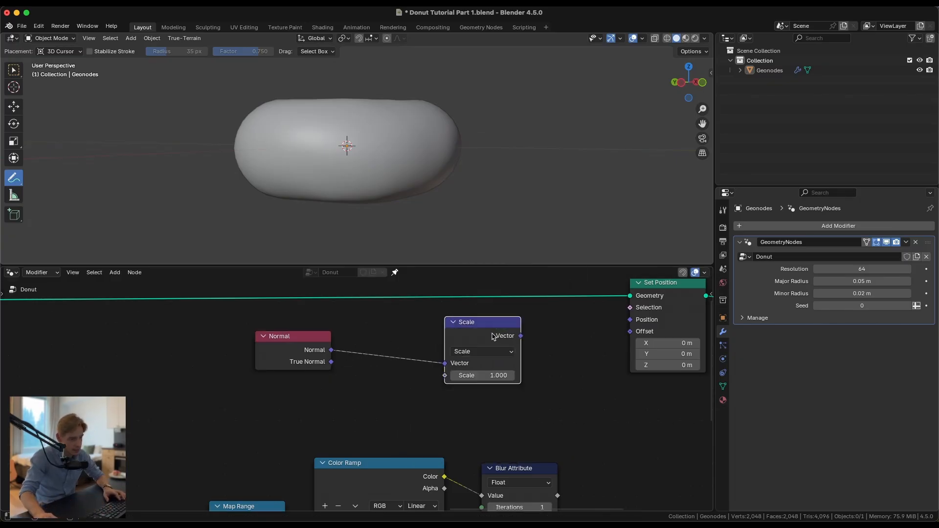
{"action": "left_click_drag", "start_coordinate": [514, 336], "coordinate": [575, 335]}
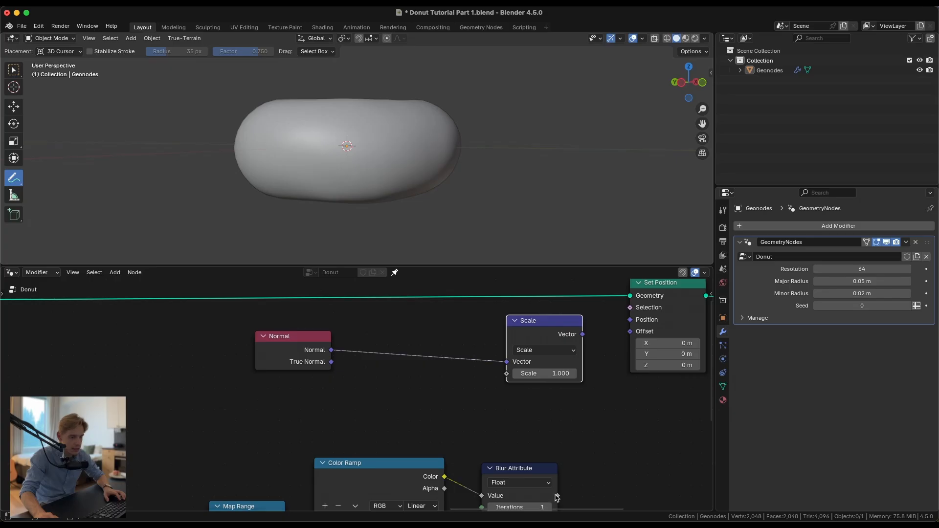
Step: Drive the Scale node's factor with the Blur Attribute's value and connect its Vector to the final Set Position node's Offset
{"action": "left_click_drag", "start_coordinate": [557, 496], "coordinate": [507, 374]}
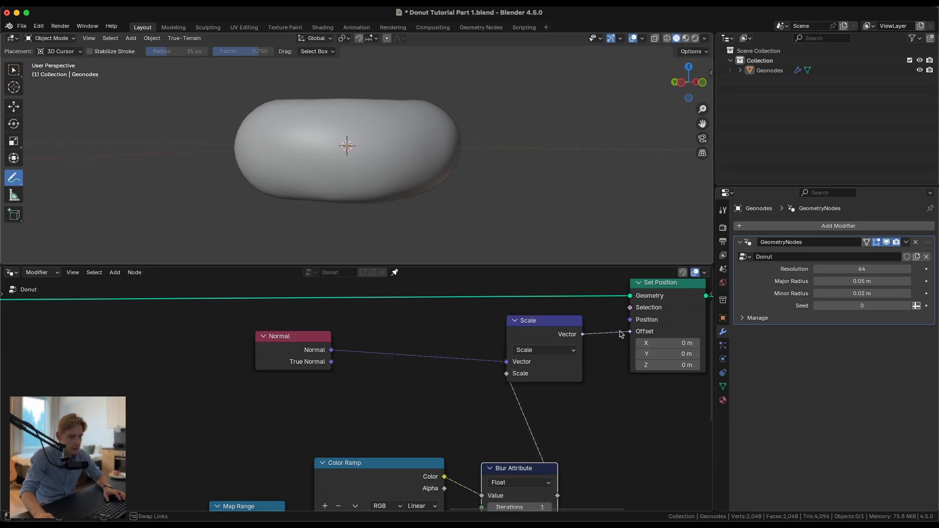
{"action": "left_click_drag", "start_coordinate": [620, 334], "coordinate": [630, 331]}
{"action": "middle_click_drag", "start_coordinate": [372, 161], "coordinate": [379, 180]}
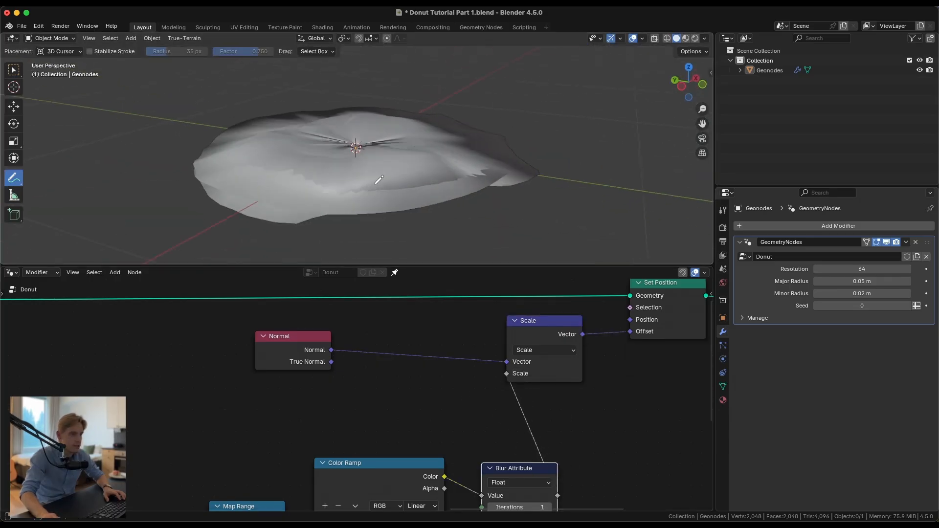
{"action": "scroll", "coordinate": [535, 413], "scroll_direction": "up", "scroll_amount": 1}
{"action": "scroll", "coordinate": [442, 356], "scroll_direction": "down", "scroll_amount": 5}
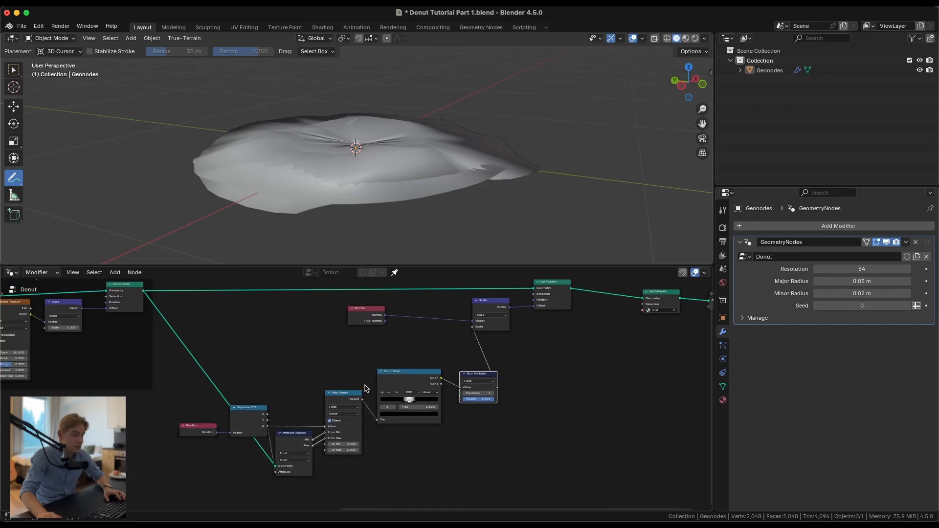
{"action": "middle_click_drag", "start_coordinate": [195, 220], "coordinate": [192, 192]}
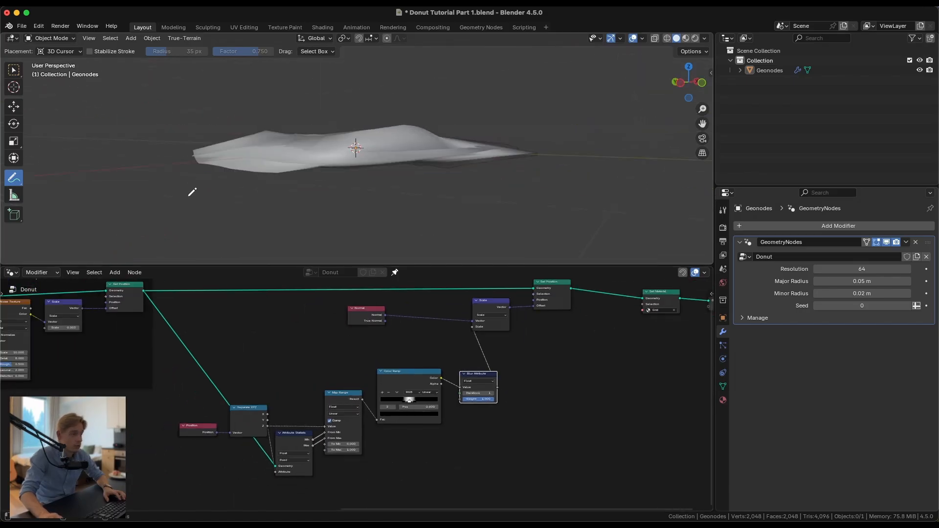
Step: Switch the viewport from the Annotate tool to Select Box and inspect the displaced donut from the side
{"action": "left_click", "coordinate": [7, 68]}
{"action": "mouse_move", "coordinate": [303, 147]}
{"action": "middle_mouse_down"}
{"action": "mouse_move", "coordinate": [333, 147]}
{"action": "mouse_move", "coordinate": [338, 189]}
{"action": "mouse_move", "coordinate": [350, 150]}
{"action": "middle_mouse_up"}
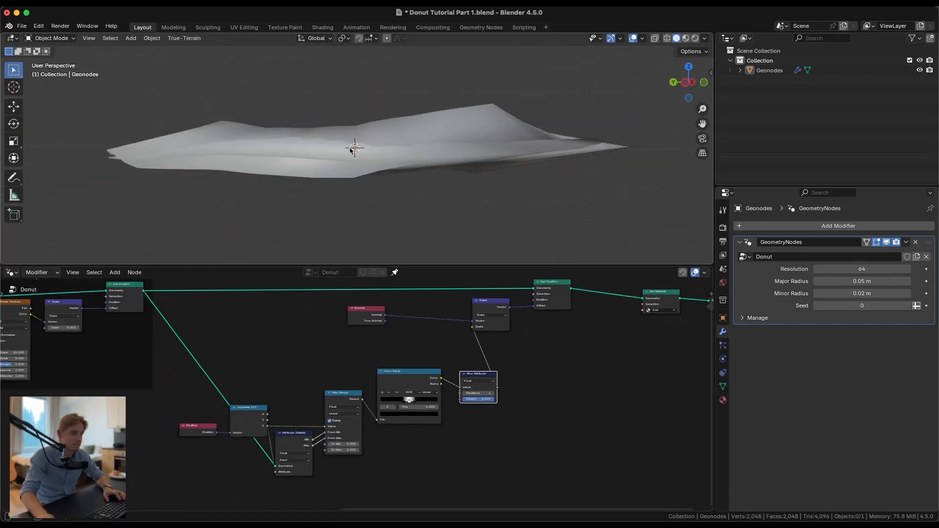
{"action": "scroll", "coordinate": [351, 150], "scroll_direction": "up", "scroll_amount": 2}
{"action": "scroll", "coordinate": [425, 371], "scroll_direction": "up", "scroll_amount": 2}
Step: Duplicate the Scale node and insert the copy between the Normal node and the original Scale node
{"action": "left_click_drag", "start_coordinate": [362, 342], "coordinate": [316, 347]}
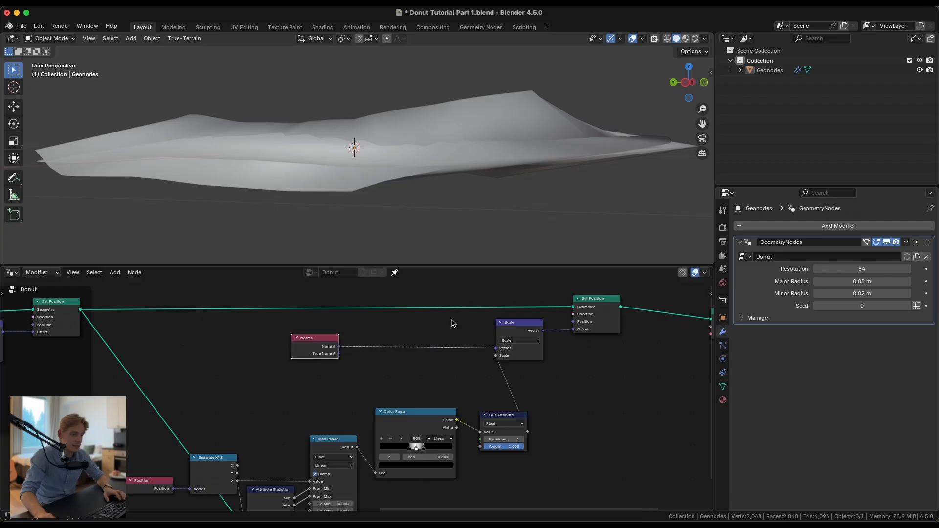
{"action": "scroll", "coordinate": [429, 364], "scroll_direction": "down", "scroll_amount": 1}
{"action": "left_click", "coordinate": [514, 336]}
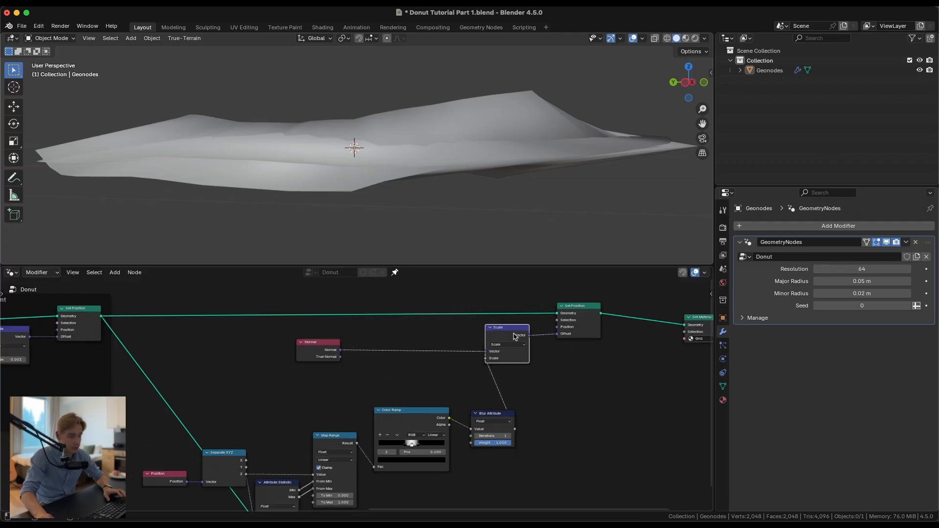
{"action": "key", "text": "shift+d"}
{"action": "left_click", "coordinate": [394, 339]}
{"action": "scroll", "coordinate": [393, 359], "scroll_direction": "up", "scroll_amount": 3}
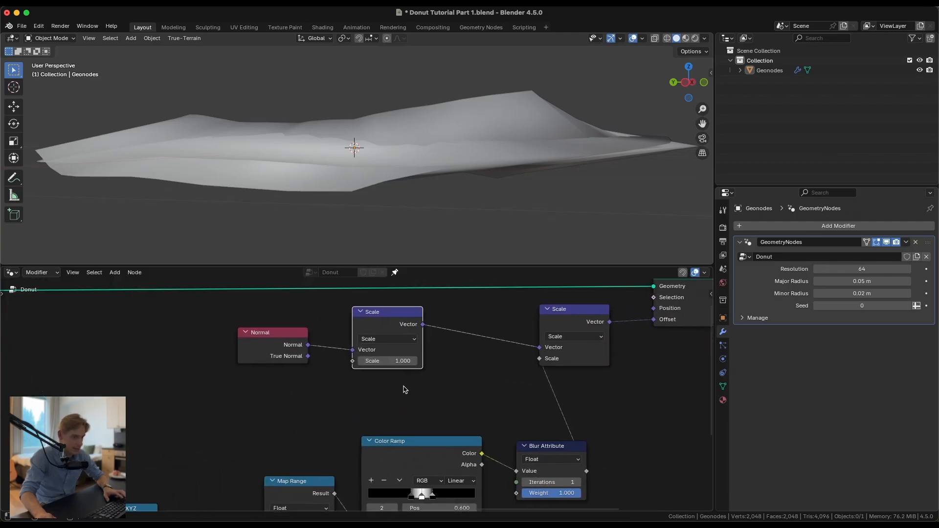
Step: Try factors of 0.030, -0.001 and -0.002 on the duplicated Scale node and inspect the donut's side
{"action": "left_click_drag", "start_coordinate": [397, 356], "coordinate": [364, 356]}
{"action": "scroll", "coordinate": [357, 174], "scroll_direction": "up", "scroll_amount": 5}
{"action": "middle_click_drag", "start_coordinate": [356, 174], "coordinate": [397, 229]}
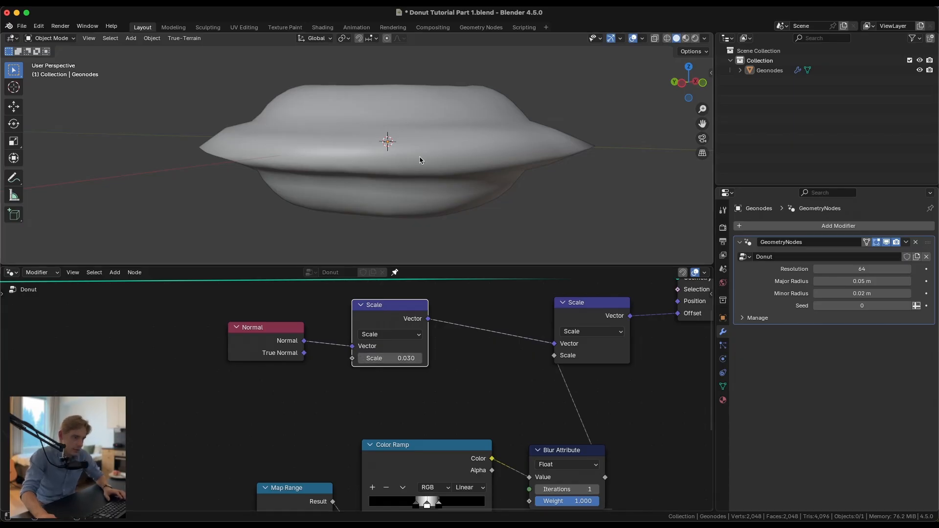
{"action": "double_click", "coordinate": [401, 358]}
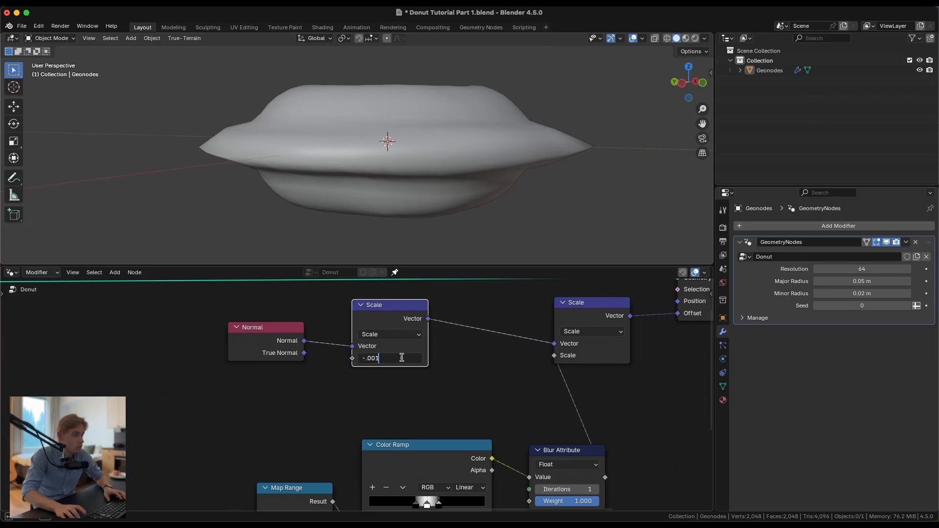
{"action": "type", "text": "-.001"}
{"action": "key", "text": "Return"}
{"action": "double_click", "coordinate": [402, 358]}
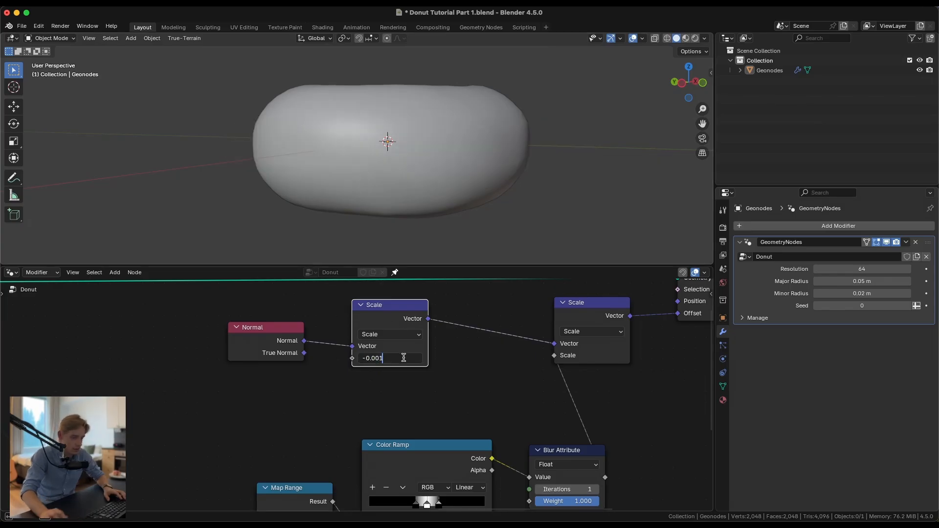
{"action": "type", "text": "-0.002"}
{"action": "key", "text": "Return"}
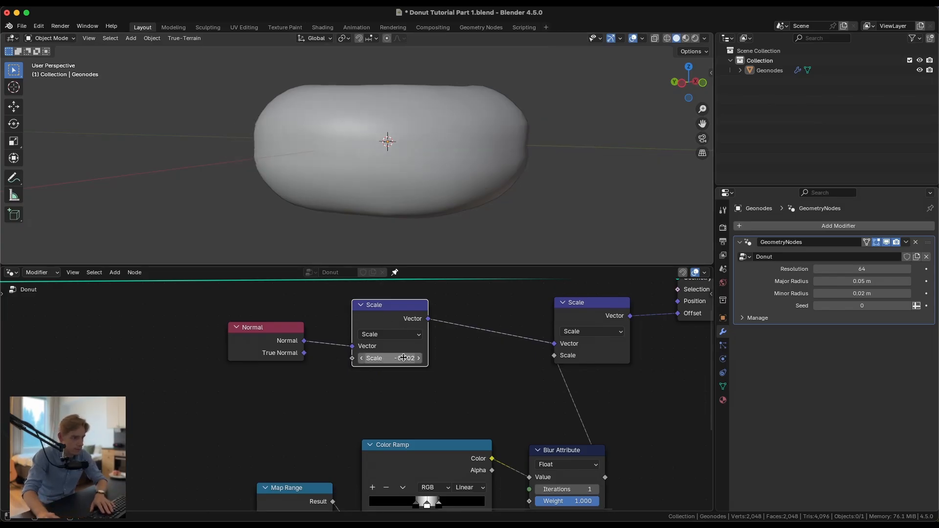
Step: Set the duplicated Scale node's factor to -0.003 and inspect the donut's side from several angles
{"action": "double_click", "coordinate": [403, 357]}
{"action": "type", "text": "-0.003"}
{"action": "key", "text": "Return"}
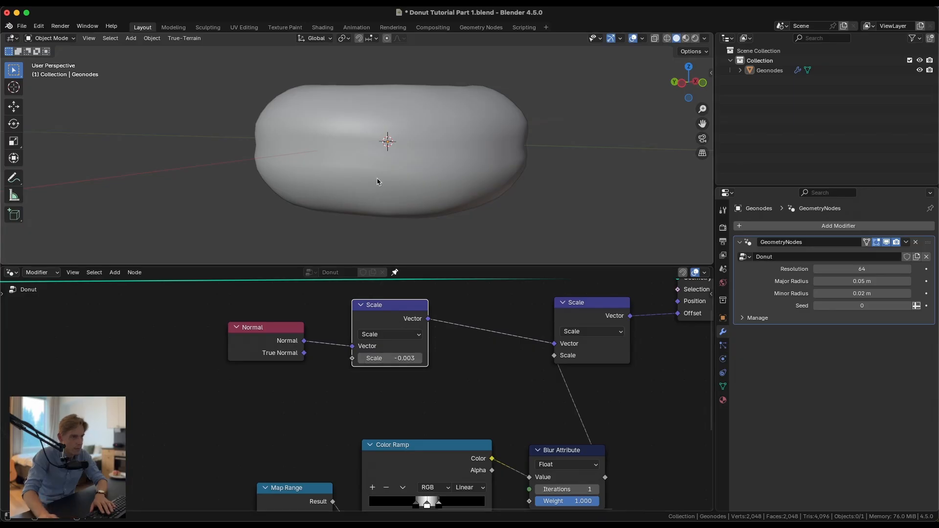
{"action": "middle_click_drag", "start_coordinate": [378, 181], "coordinate": [193, 142]}
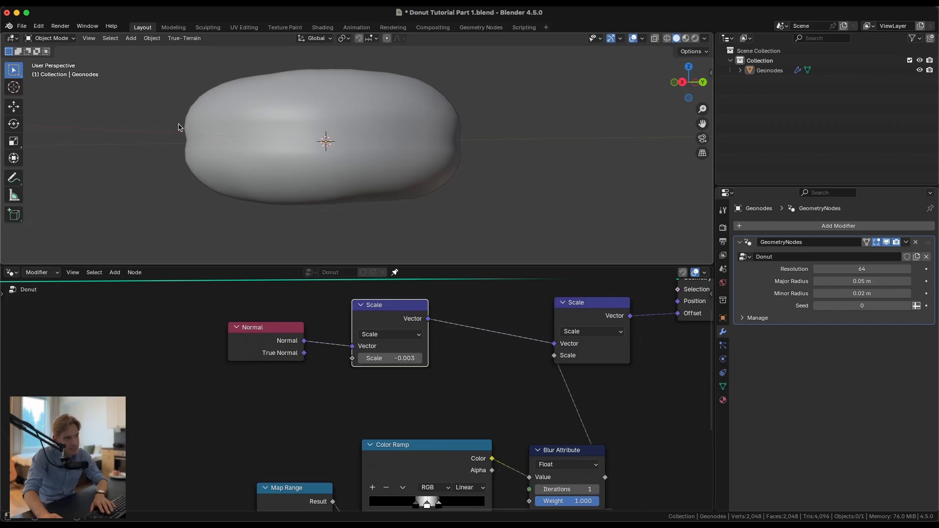
{"action": "middle_click_drag", "start_coordinate": [178, 127], "coordinate": [433, 174]}
{"action": "scroll", "coordinate": [503, 174], "scroll_direction": "down", "scroll_amount": 3}
{"action": "scroll", "coordinate": [440, 186], "scroll_direction": "up", "scroll_amount": 3}
{"action": "scroll", "coordinate": [440, 186], "scroll_direction": "down", "scroll_amount": 3}
{"action": "scroll", "coordinate": [433, 174], "scroll_direction": "up", "scroll_amount": 2}
{"action": "scroll", "coordinate": [317, 326], "scroll_direction": "down", "scroll_amount": 1}
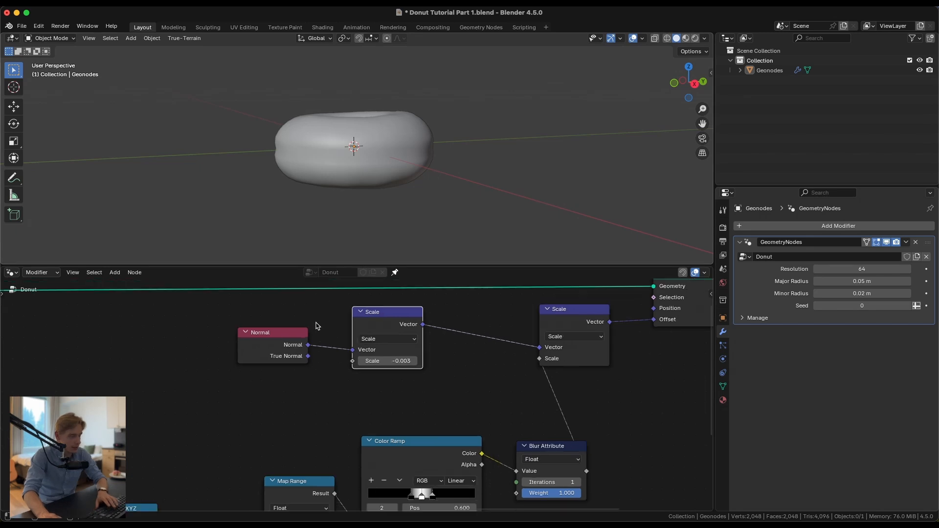
Step: Group the nodes from the mask's Position node through the final Set Position node in a frame labelled "Middle"
{"action": "scroll", "coordinate": [316, 326], "scroll_direction": "down", "scroll_amount": 3}
{"action": "scroll", "coordinate": [151, 310], "scroll_direction": "down", "scroll_amount": 2}
{"action": "left_click_drag", "start_coordinate": [152, 310], "coordinate": [596, 476]}
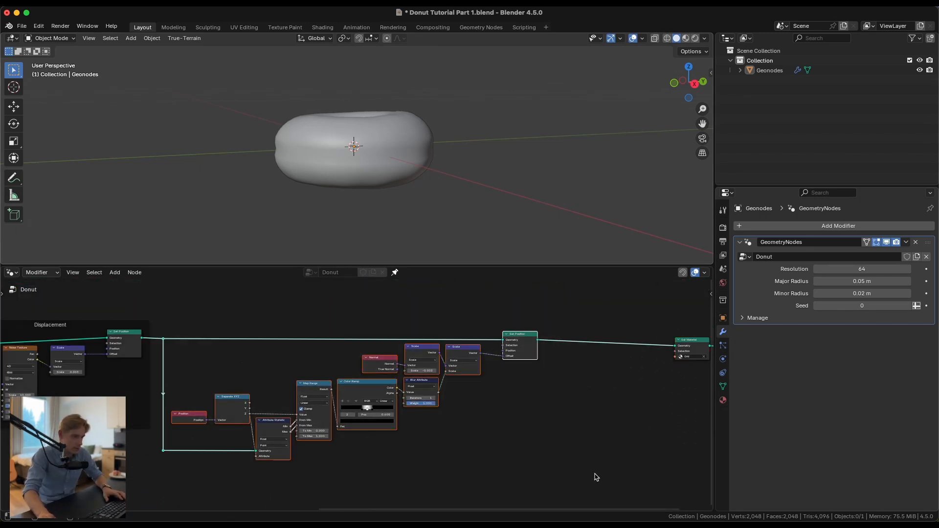
{"action": "key", "text": "ctrl+j"}
{"action": "key", "text": "F2"}
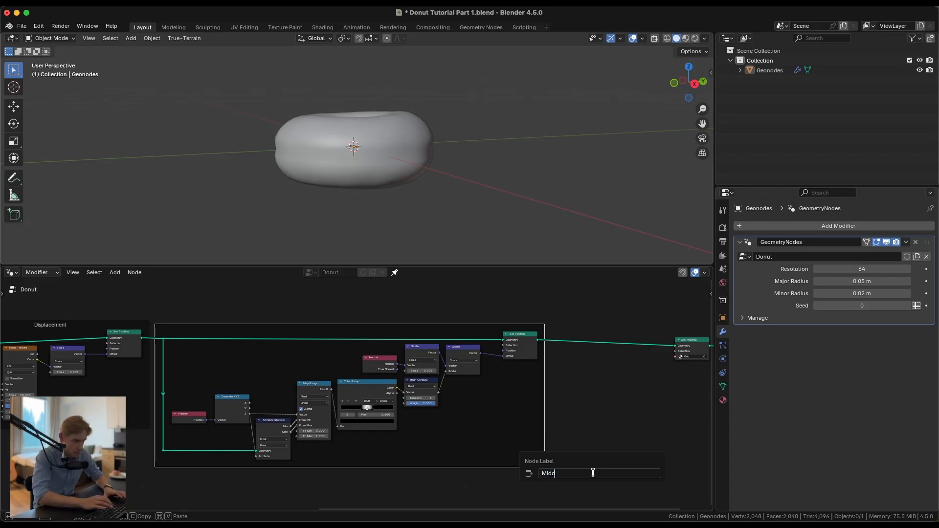
{"action": "key", "text": "Return"}
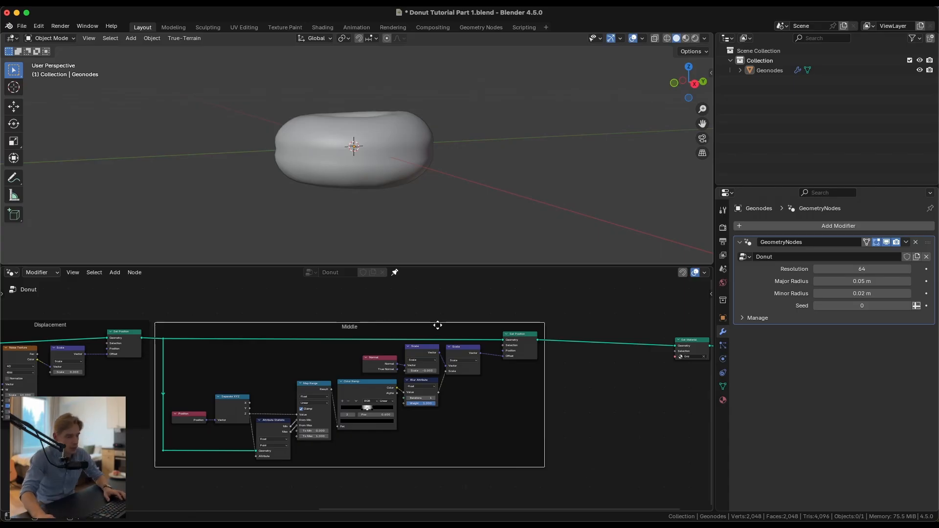
{"action": "left_click", "coordinate": [587, 387]}
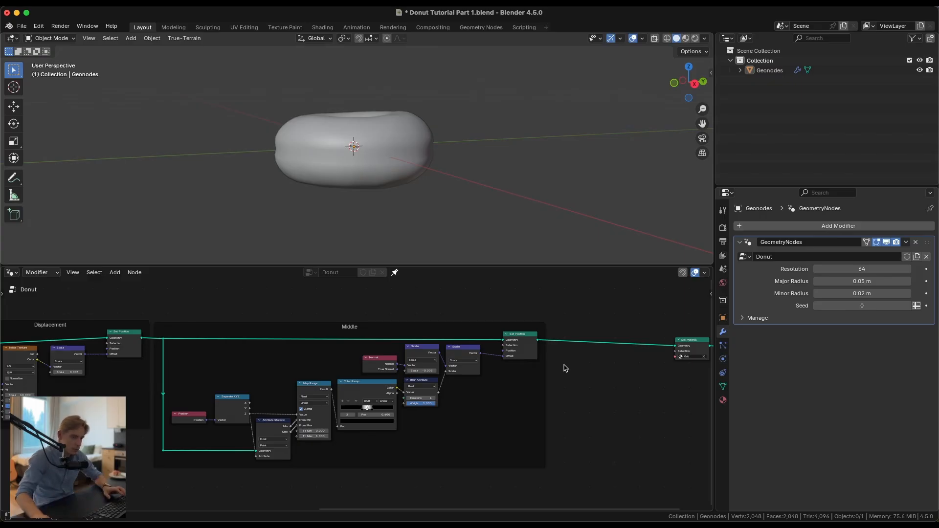
Step: Insert a Store Named Attribute node into the Middle frame's geometry link, directly before a Set Position node shifted to make room
{"action": "key", "text": "shift+a"}
{"action": "type", "text": "store"}
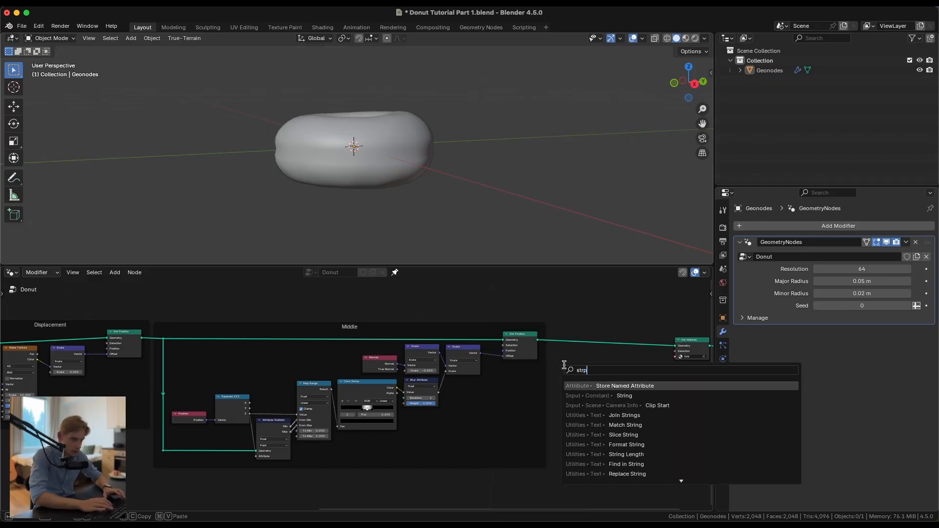
{"action": "key", "text": "Return"}
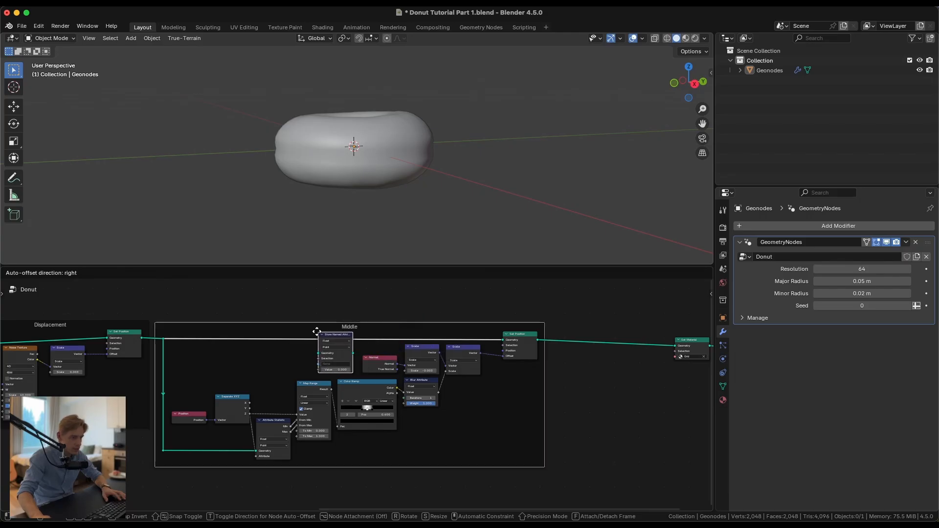
{"action": "left_click", "coordinate": [313, 329]}
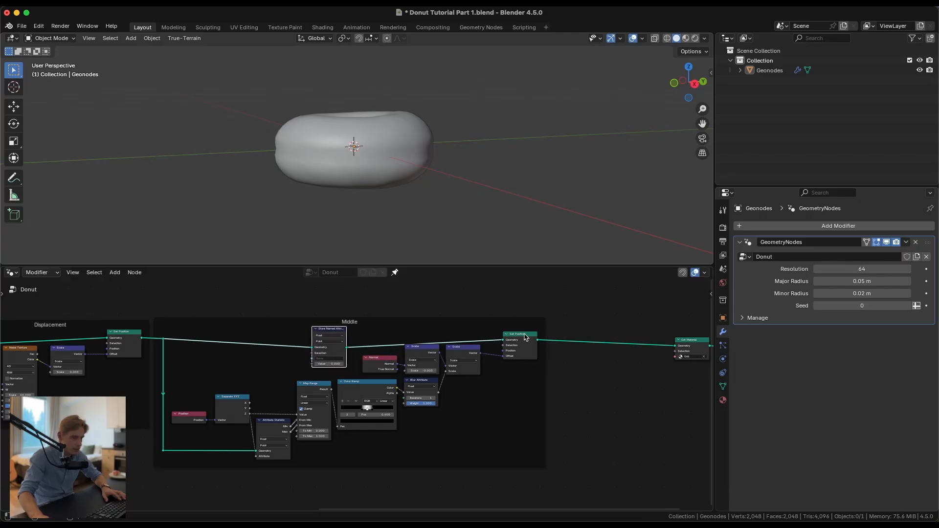
{"action": "left_click_drag", "start_coordinate": [525, 336], "coordinate": [602, 341]}
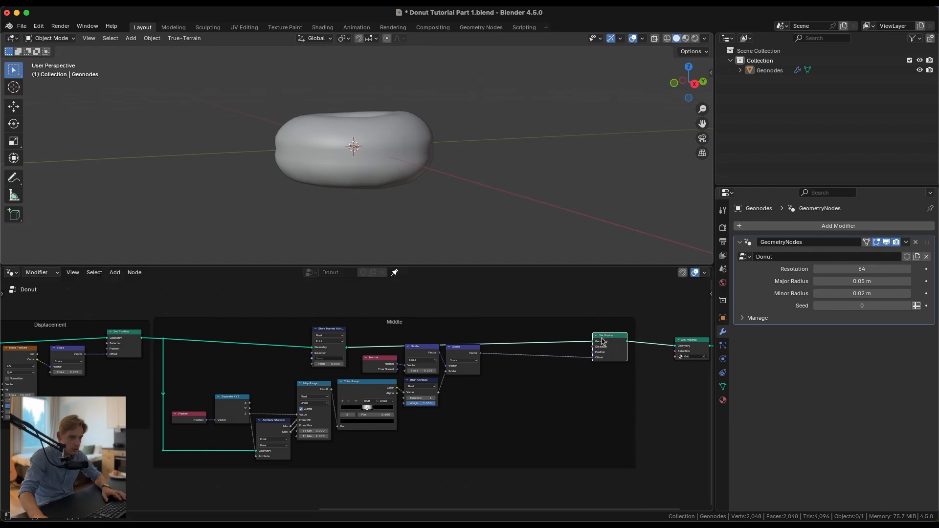
{"action": "left_click_drag", "start_coordinate": [341, 334], "coordinate": [553, 324]}
{"action": "scroll", "coordinate": [552, 323], "scroll_direction": "up", "scroll_amount": 4}
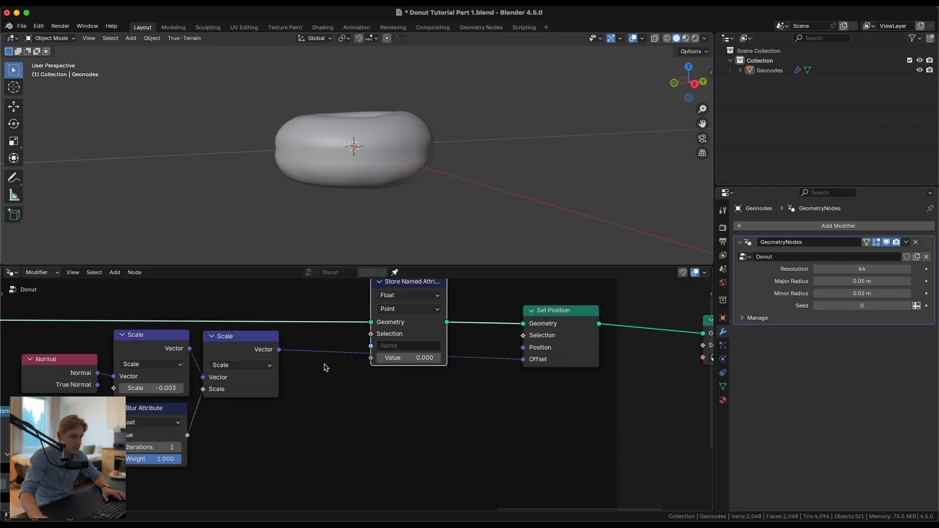
Step: Connect the Blur Attribute's value to the Store Named Attribute node's Value and name the attribute "mid"
{"action": "left_click_drag", "start_coordinate": [222, 427], "coordinate": [237, 349]}
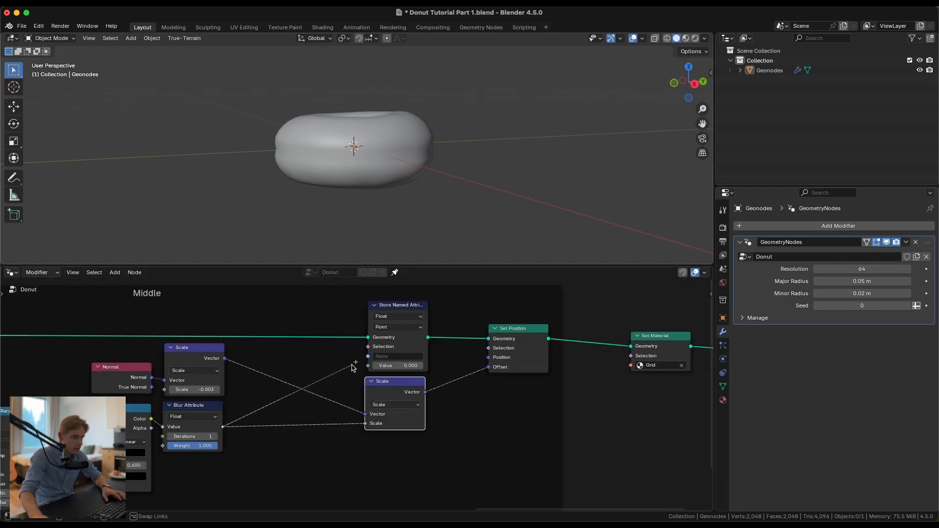
{"action": "left_click_drag", "start_coordinate": [352, 366], "coordinate": [367, 365]}
{"action": "left_click", "coordinate": [395, 357]}
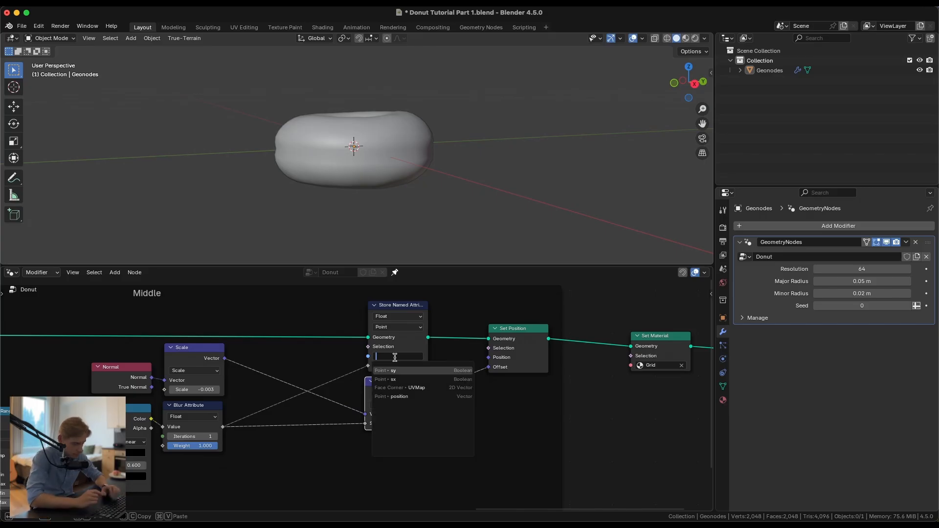
{"action": "type", "text": "mid"}
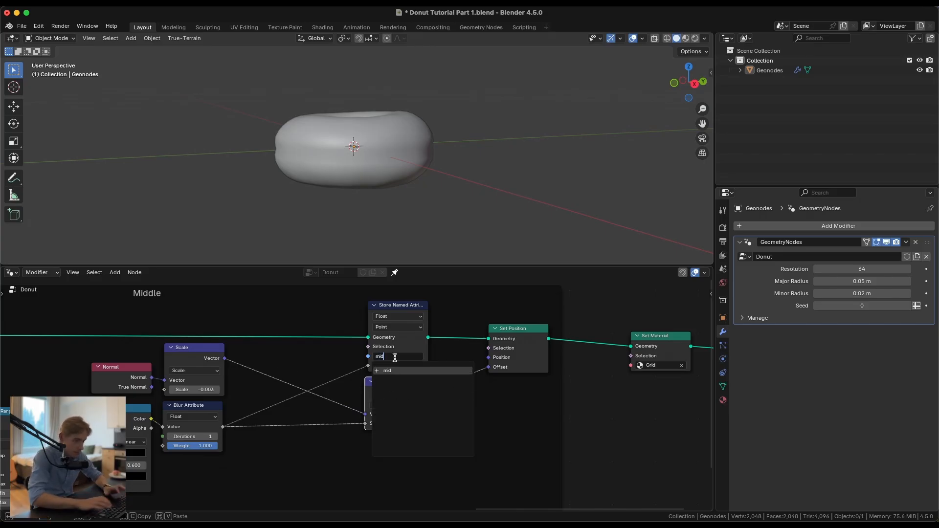
{"action": "key", "text": "Return"}
{"action": "left_click_drag", "start_coordinate": [394, 312], "coordinate": [390, 311]}
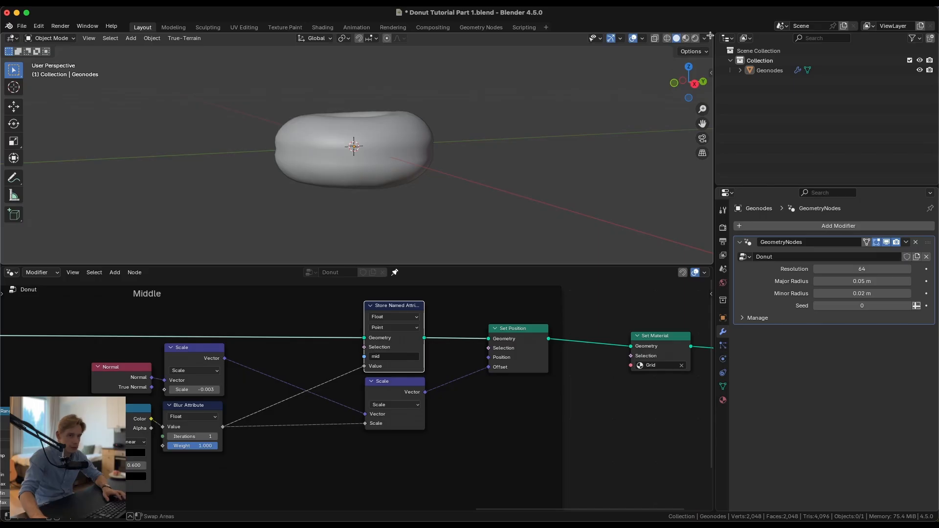
Step: Split the 3D viewport vertically, show the Grid material in a Shader Editor in the new area, and hide its sidebar
{"action": "left_click_drag", "start_coordinate": [709, 35], "coordinate": [465, 54]}
{"action": "left_click", "coordinate": [482, 39]}
{"action": "left_click", "coordinate": [498, 102]}
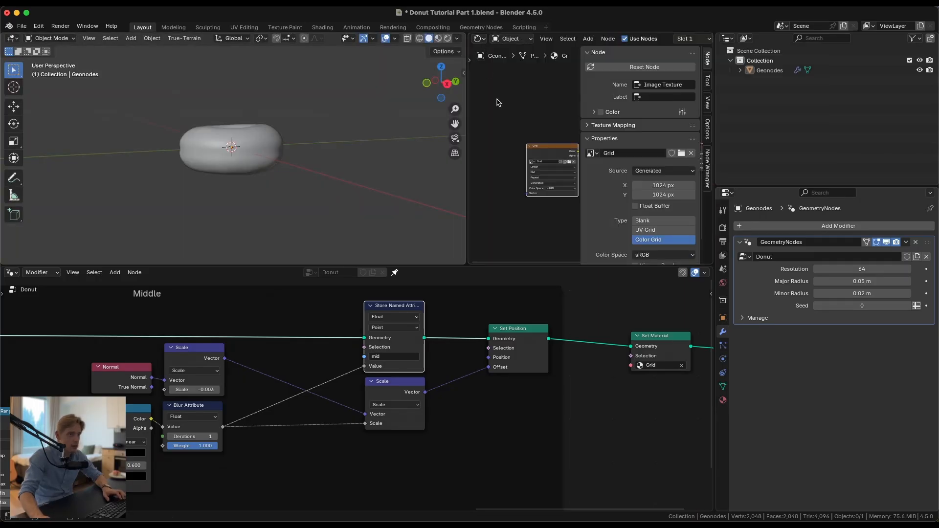
{"action": "key", "text": "n"}
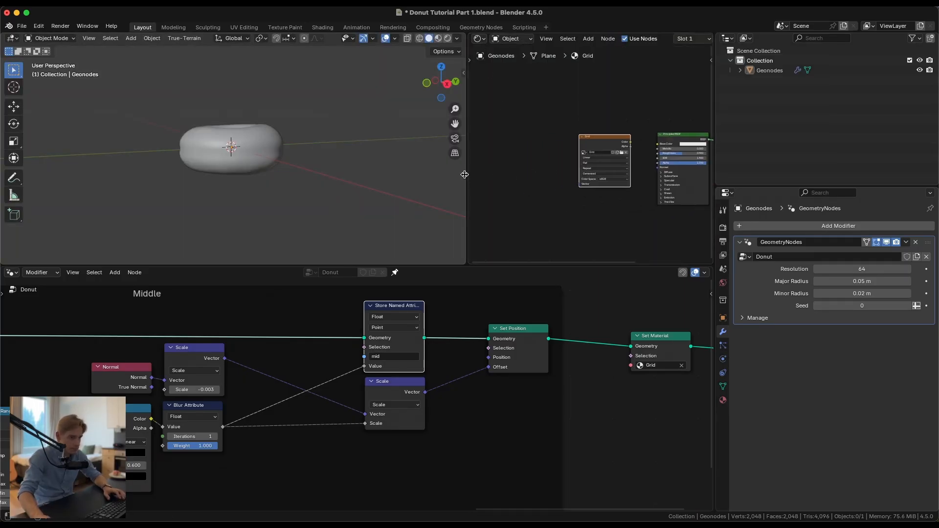
Step: Widen the Shader Editor area and switch the 3D viewport to rendered shading with the donut in close view
{"action": "left_click_drag", "start_coordinate": [467, 174], "coordinate": [414, 169]}
{"action": "middle_click_drag", "start_coordinate": [253, 165], "coordinate": [267, 187]}
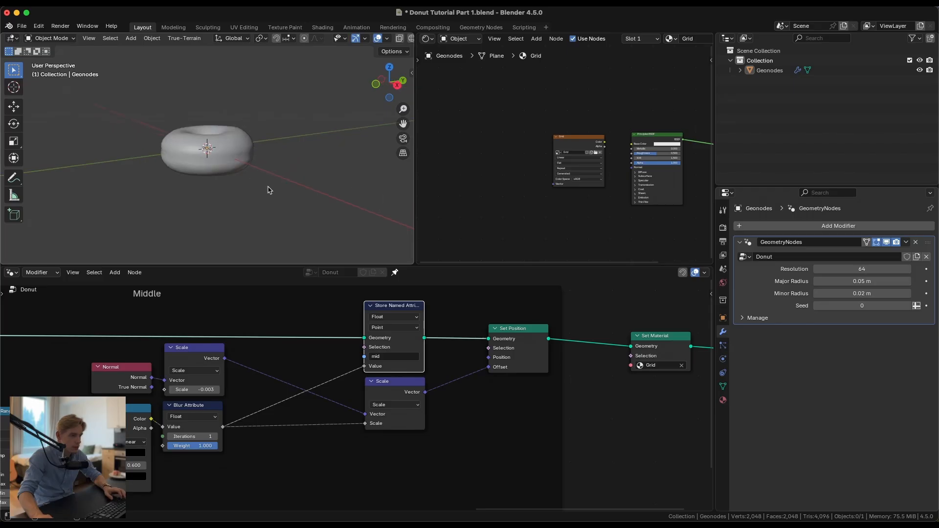
{"action": "key", "text": "z"}
{"action": "left_click", "coordinate": [256, 107]}
{"action": "scroll", "coordinate": [261, 119], "scroll_direction": "up", "scroll_amount": 3}
{"action": "scroll", "coordinate": [261, 121], "scroll_direction": "up", "scroll_amount": 2}
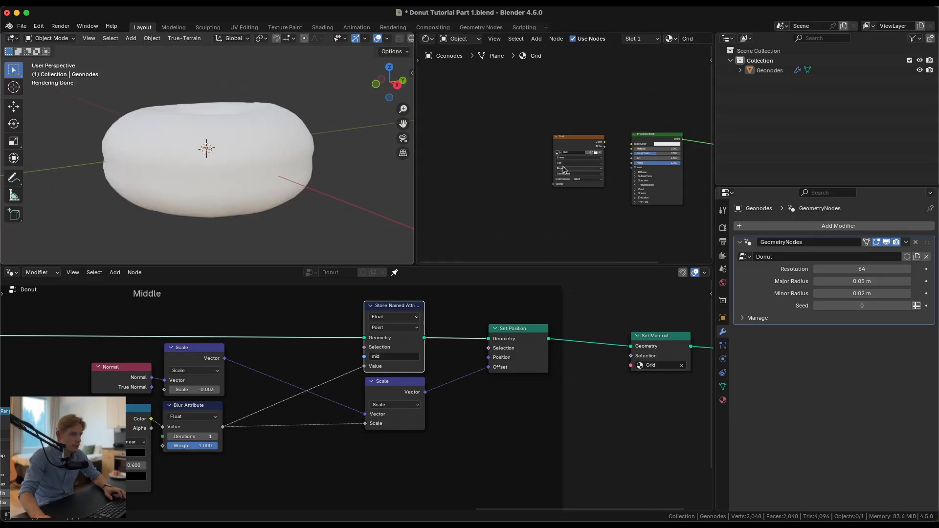
Step: Add an Attribute node to the Grid material and place it in front of the Grid image texture node
{"action": "key", "text": "shift+a"}
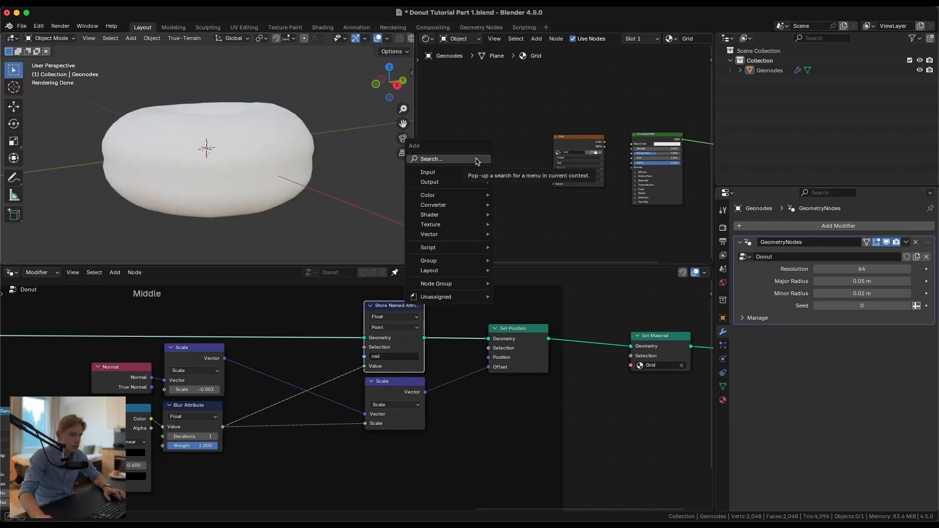
{"action": "left_click", "coordinate": [476, 160]}
{"action": "type", "text": "satt"}
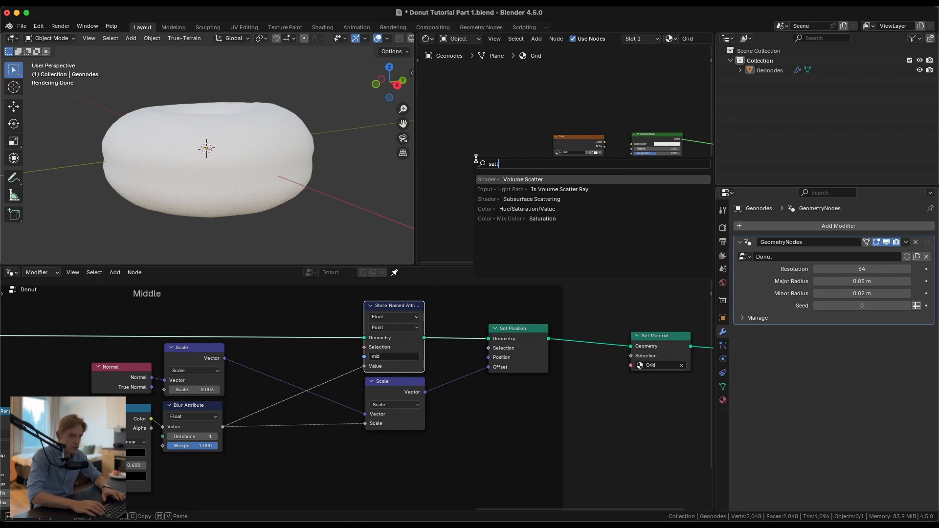
{"action": "key", "text": "BackSpace"}
{"action": "key", "text": "BackSpace"}
{"action": "key", "text": "BackSpace"}
{"action": "key", "text": "BackSpace"}
{"action": "type", "text": "att"}
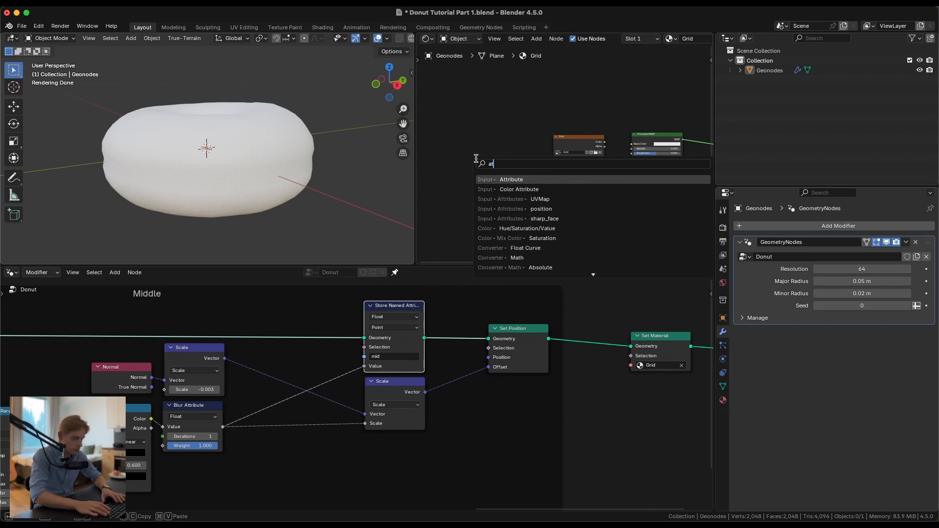
{"action": "key", "text": "Return"}
{"action": "left_click", "coordinate": [476, 159]}
Step: Keep the Attribute node's type at Geometry and set its attribute name to "mid"
{"action": "scroll", "coordinate": [484, 186], "scroll_direction": "up", "scroll_amount": 4}
{"action": "left_click", "coordinate": [490, 194]}
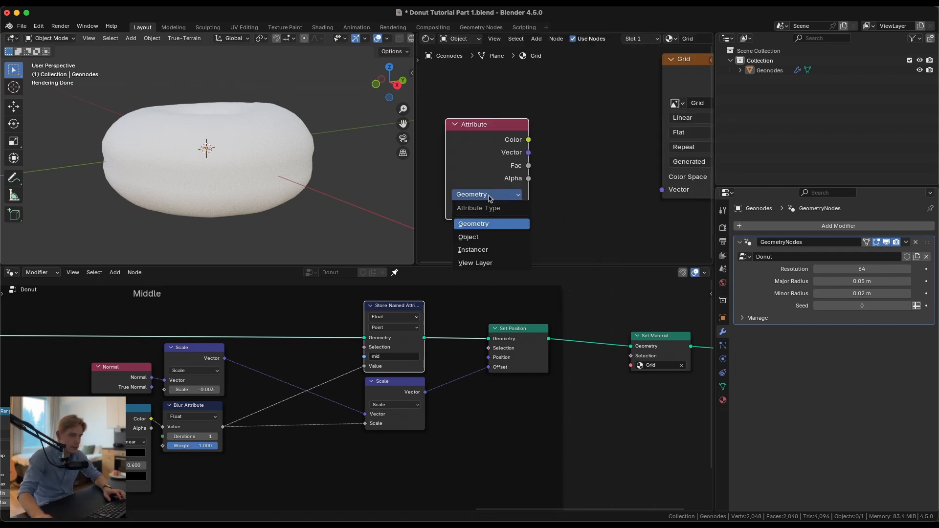
{"action": "left_click", "coordinate": [479, 210]}
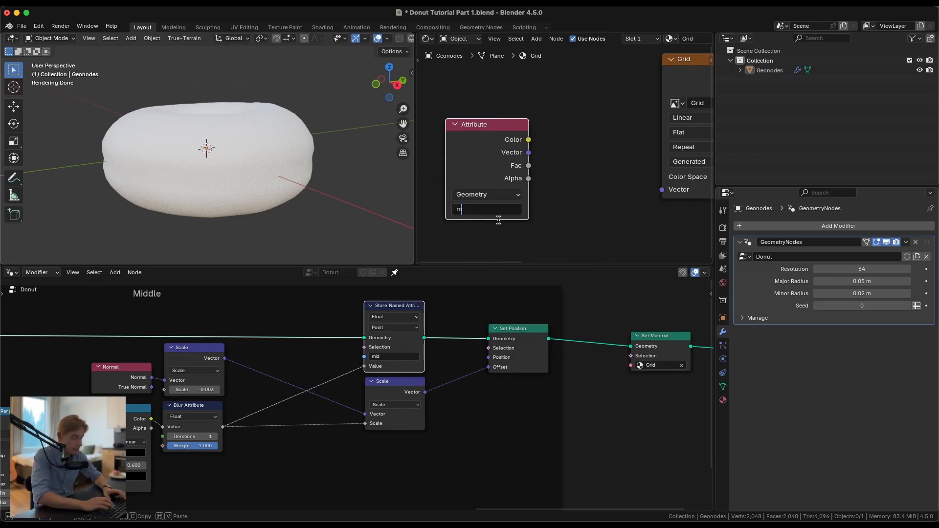
{"action": "type", "text": "mid"}
{"action": "key", "text": "Return"}
Step: Preview the Attribute node's Fac output directly on the donut and check the stored mask from the side
{"action": "left_click", "coordinate": [499, 146], "text": "ctrl+shift"}
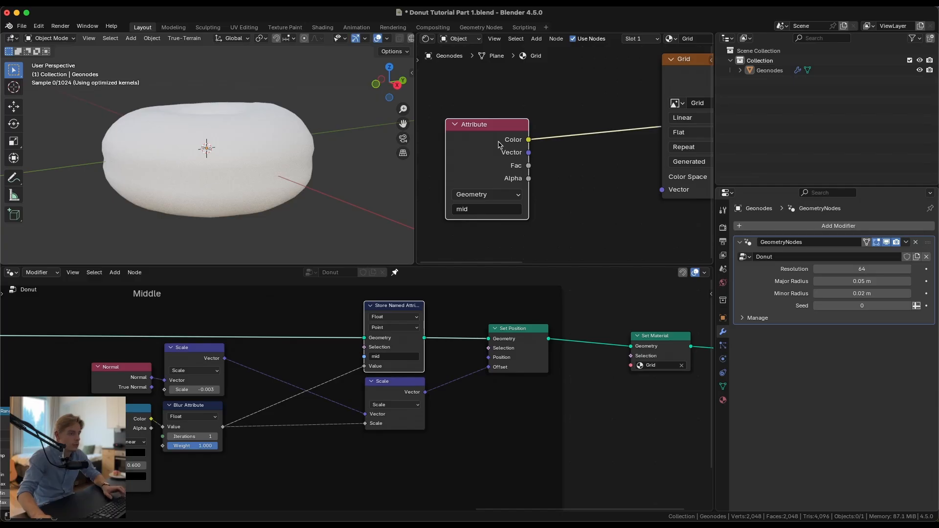
{"action": "left_click", "coordinate": [499, 145], "text": "ctrl+shift"}
{"action": "middle_click_drag", "start_coordinate": [260, 154], "coordinate": [331, 160]}
{"action": "scroll", "coordinate": [342, 156], "scroll_direction": "down", "scroll_amount": 4}
{"action": "scroll", "coordinate": [469, 188], "scroll_direction": "down", "scroll_amount": 2}
{"action": "scroll", "coordinate": [525, 165], "scroll_direction": "down", "scroll_amount": 4}
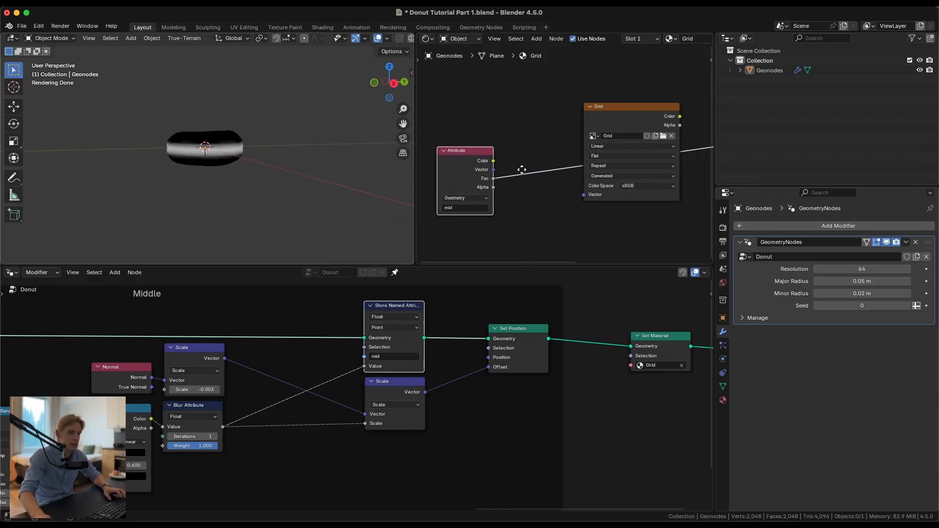
Step: Reconnect the Principled BSDF to the Material Output's Surface
{"action": "left_click_drag", "start_coordinate": [650, 139], "coordinate": [652, 139]}
{"action": "middle_click_drag", "start_coordinate": [651, 138], "coordinate": [548, 154]}
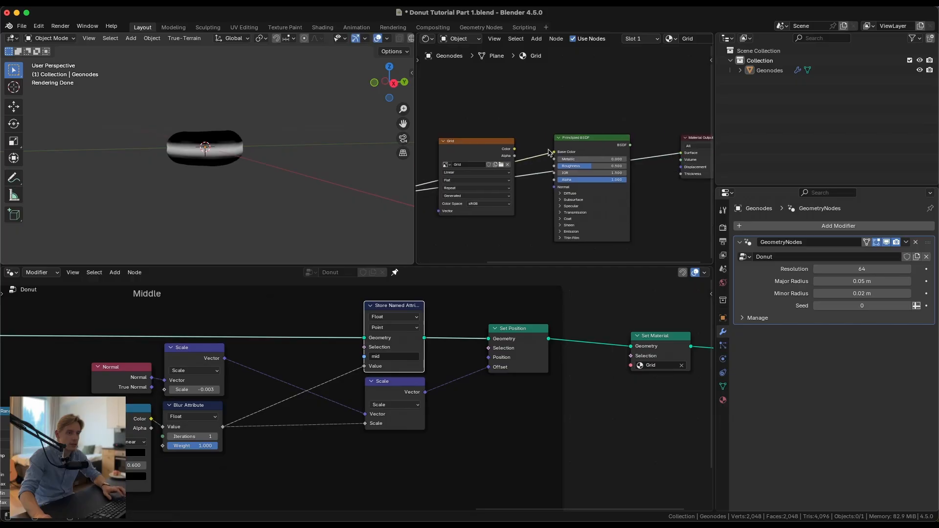
{"action": "left_click", "coordinate": [605, 140], "text": "ctrl+shift"}
Step: Examine the donut's indented middle band from several angles in a maximised viewport with solid shading
{"action": "scroll", "coordinate": [288, 141], "scroll_direction": "up", "scroll_amount": 6}
{"action": "middle_click_drag", "start_coordinate": [280, 132], "coordinate": [217, 133]}
{"action": "scroll", "coordinate": [324, 143], "scroll_direction": "up", "scroll_amount": 3}
{"action": "scroll", "coordinate": [288, 150], "scroll_direction": "down", "scroll_amount": 6}
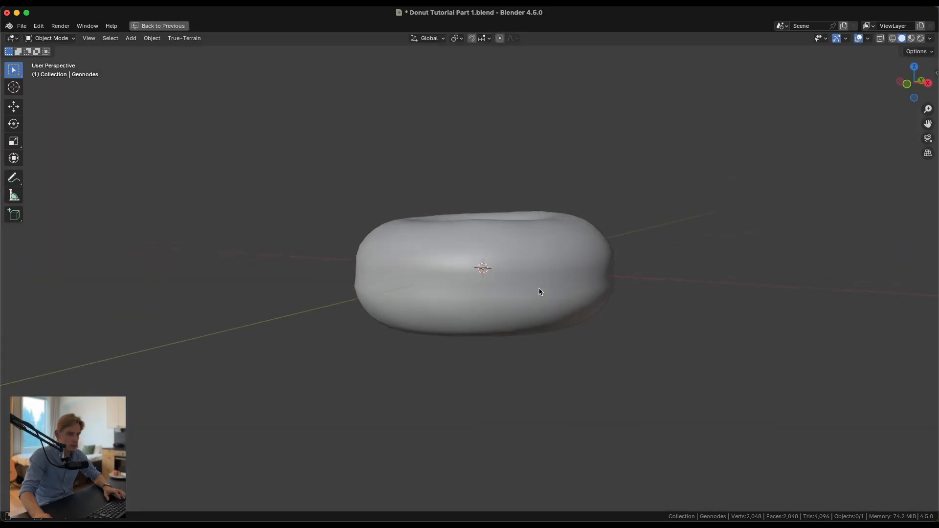
{"action": "middle_click_drag", "start_coordinate": [538, 290], "coordinate": [546, 317]}
{"action": "scroll", "coordinate": [546, 317], "scroll_direction": "up", "scroll_amount": 3}
{"action": "scroll", "coordinate": [547, 318], "scroll_direction": "down", "scroll_amount": 4}
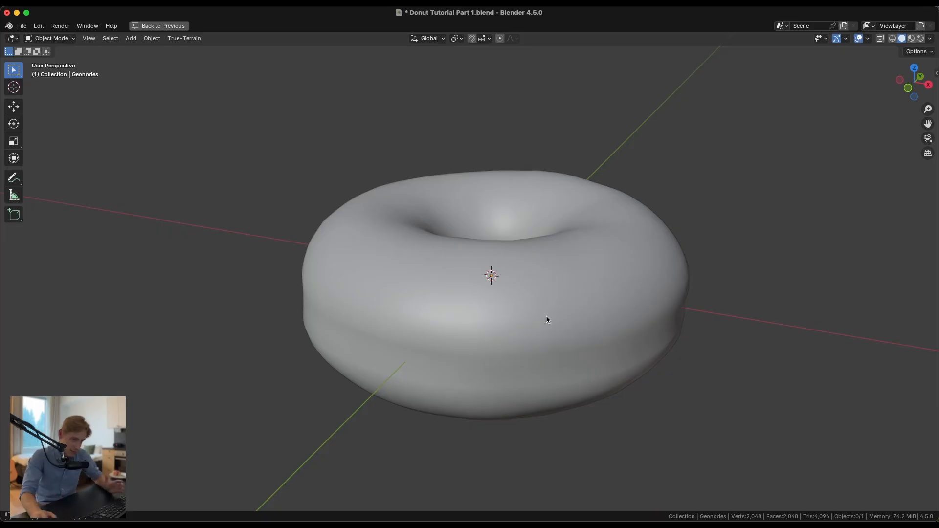
{"action": "middle_click_drag", "start_coordinate": [530, 285], "coordinate": [514, 266]}
{"action": "key", "text": "ctrl+space"}
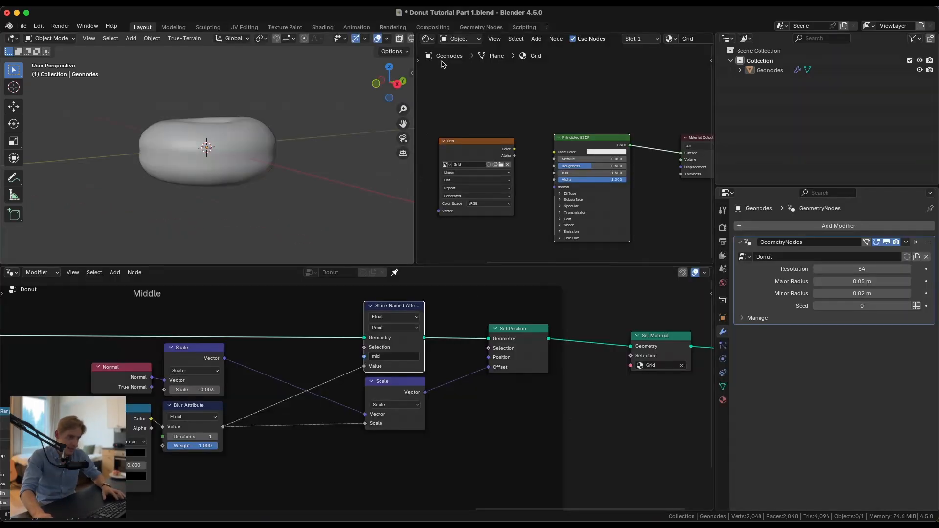
Step: Close the Shader Editor by merging its area into the 3D viewport, and make the viewport taller over the node editor
{"action": "left_click_drag", "start_coordinate": [413, 33], "coordinate": [472, 40]}
{"action": "scroll", "coordinate": [402, 194], "scroll_direction": "down", "scroll_amount": 4}
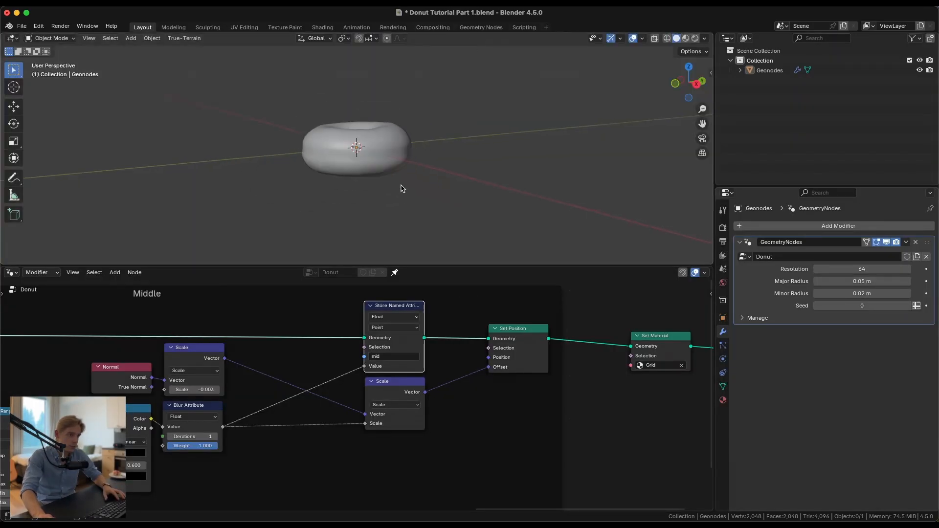
{"action": "middle_click_drag", "start_coordinate": [402, 189], "coordinate": [403, 206]}
{"action": "scroll", "coordinate": [403, 206], "scroll_direction": "up", "scroll_amount": 2}
{"action": "middle_click_drag", "start_coordinate": [342, 161], "coordinate": [348, 168]}
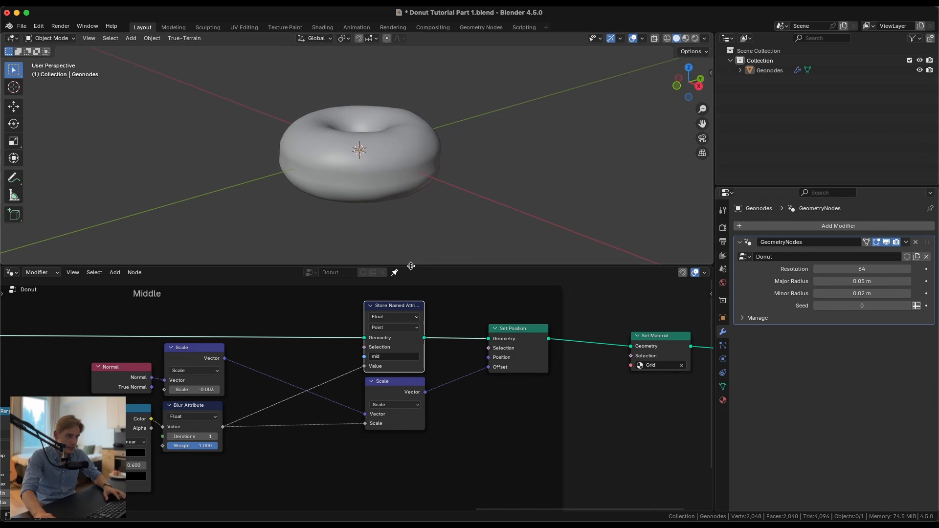
{"action": "left_click_drag", "start_coordinate": [411, 266], "coordinate": [416, 352]}
{"action": "middle_click_drag", "start_coordinate": [471, 318], "coordinate": [362, 195]}
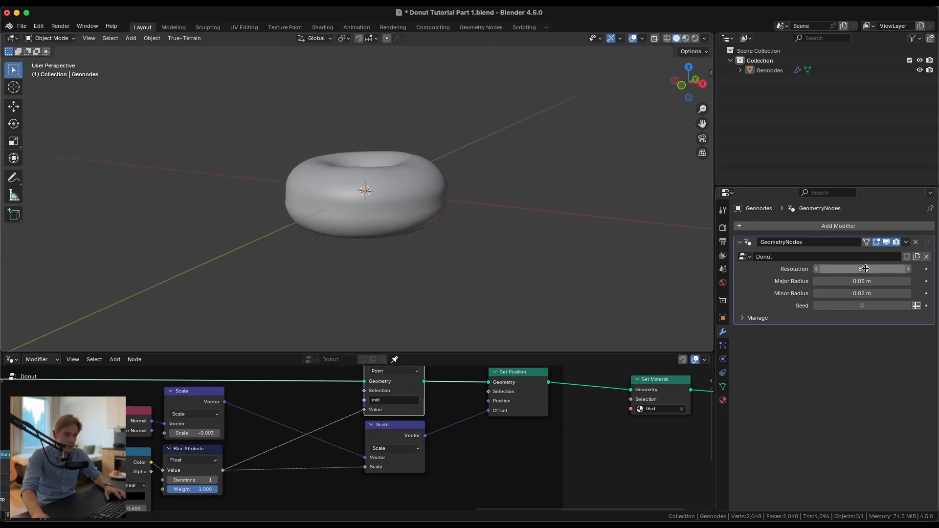
Step: Try different Resolution and Seed values in the donut's Geometry Nodes modifier
{"action": "mouse_move", "coordinate": [865, 269]}
{"action": "left_mouse_down"}
{"action": "mouse_move", "coordinate": [893, 268]}
{"action": "mouse_move", "coordinate": [865, 268]}
{"action": "left_mouse_up"}
{"action": "left_click", "coordinate": [866, 268]}
{"action": "left_click", "coordinate": [831, 370]}
{"action": "left_click_drag", "start_coordinate": [859, 306], "coordinate": [924, 306]}
{"action": "key", "text": "Escape"}
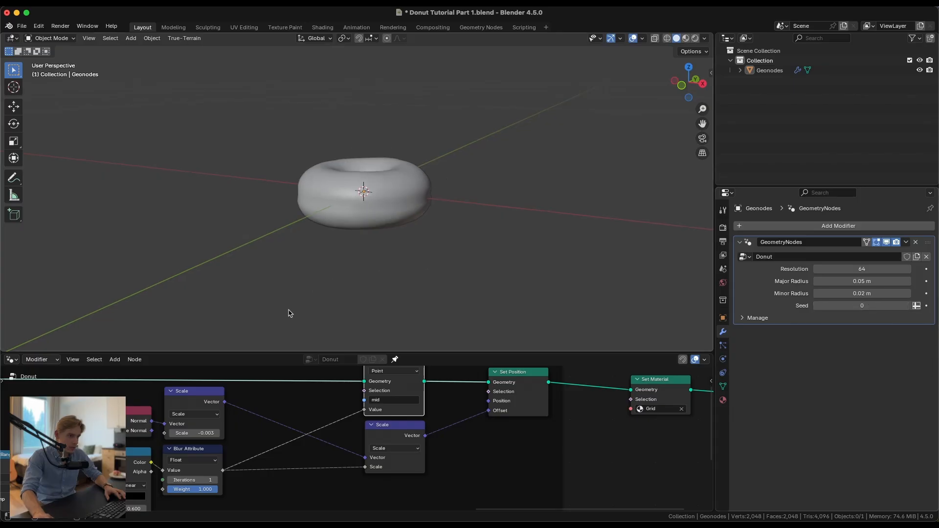
Step: Set the donut's Major Radius to 0.277 m and Minor Radius to 0.068 m
{"action": "scroll", "coordinate": [224, 464], "scroll_direction": "down", "scroll_amount": 2}
{"action": "middle_click_drag", "start_coordinate": [225, 464], "coordinate": [354, 427]}
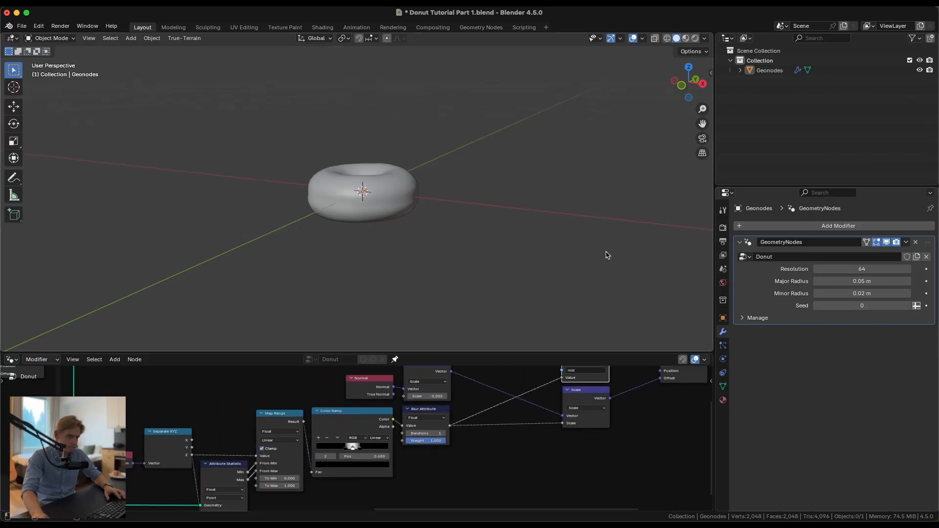
{"action": "scroll", "coordinate": [456, 235], "scroll_direction": "up", "scroll_amount": 3}
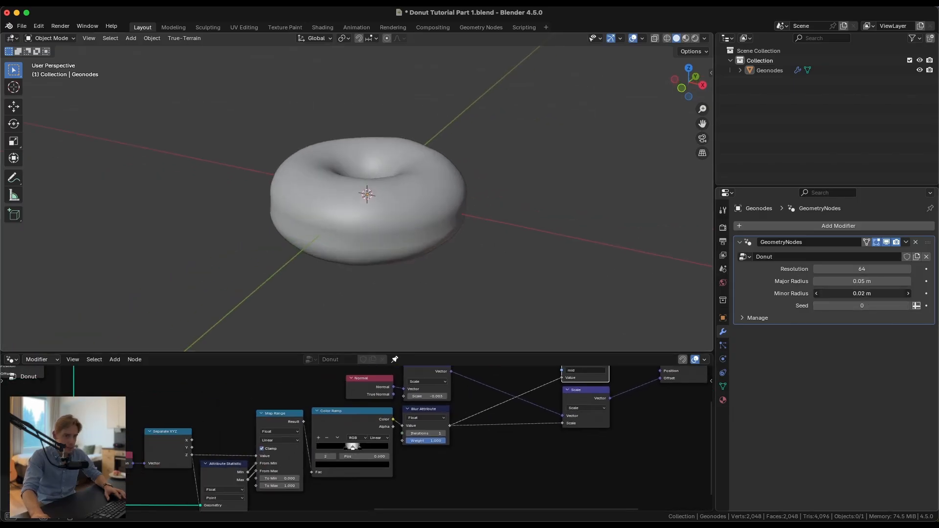
{"action": "mouse_move", "coordinate": [861, 293]}
{"action": "left_mouse_down"}
{"action": "mouse_move", "coordinate": [900, 293]}
{"action": "mouse_move", "coordinate": [885, 294]}
{"action": "mouse_move", "coordinate": [905, 281]}
{"action": "mouse_move", "coordinate": [875, 279]}
{"action": "mouse_move", "coordinate": [895, 279]}
{"action": "mouse_move", "coordinate": [863, 293]}
{"action": "mouse_move", "coordinate": [909, 294]}
{"action": "mouse_move", "coordinate": [861, 294]}
{"action": "left_mouse_up"}
{"action": "scroll", "coordinate": [546, 206], "scroll_direction": "down", "scroll_amount": 6}
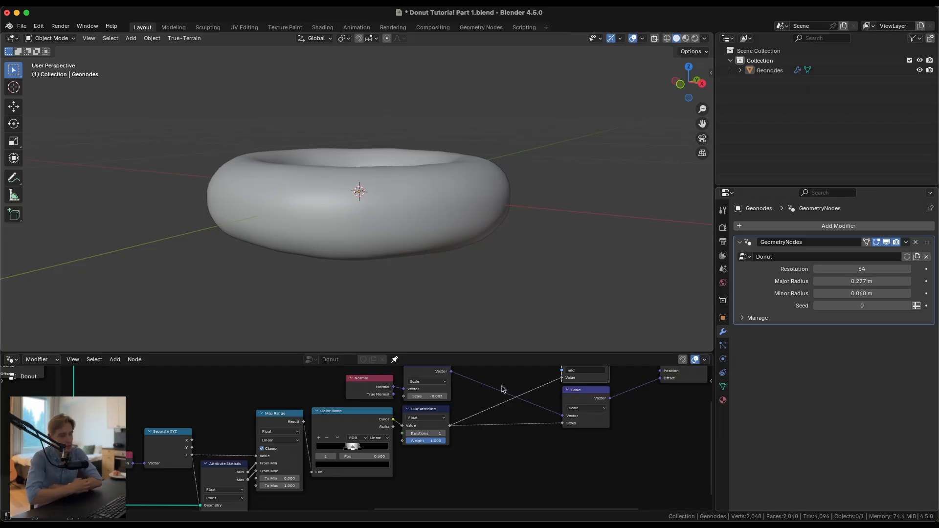
Step: Try a different Scale value on the node that scales the Normal vector in the Middle frame
{"action": "middle_click_drag", "start_coordinate": [415, 410], "coordinate": [322, 446]}
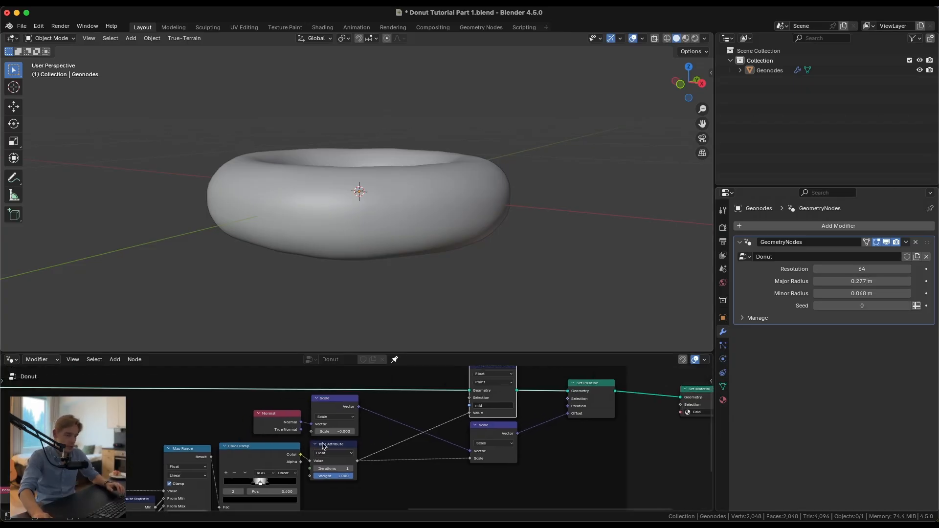
{"action": "scroll", "coordinate": [322, 446], "scroll_direction": "up", "scroll_amount": 2}
{"action": "left_click_drag", "start_coordinate": [334, 428], "coordinate": [353, 428]}
{"action": "key", "text": "Escape"}
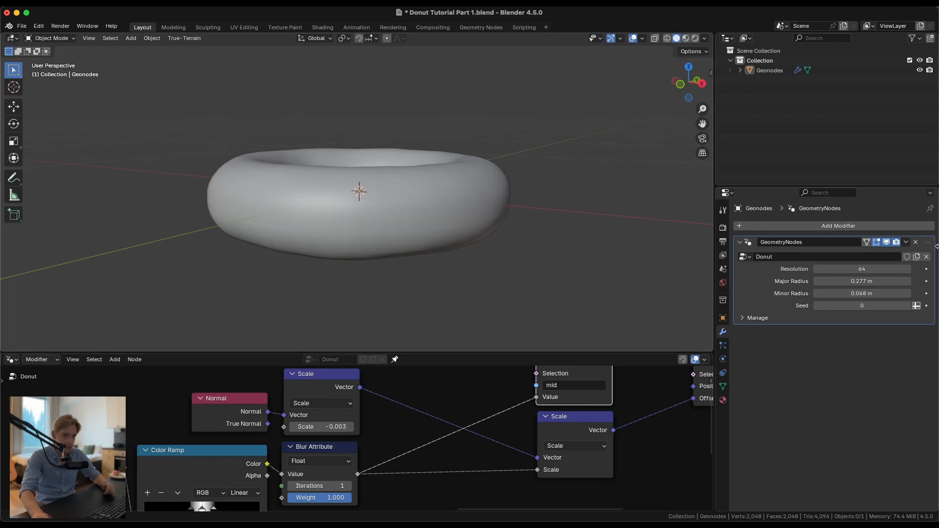
Step: Reset the Major Radius to 0.05 m and the Minor Radius to 0.02 m, and save the file
{"action": "key", "text": "BackSpace"}
{"action": "key", "text": "BackSpace"}
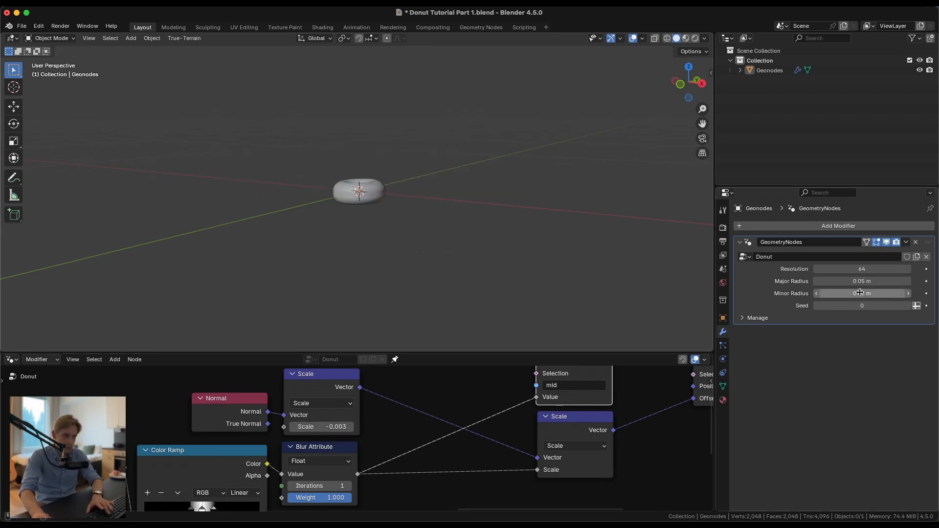
{"action": "scroll", "coordinate": [555, 197], "scroll_direction": "up", "scroll_amount": 8}
{"action": "middle_click_drag", "start_coordinate": [554, 197], "coordinate": [503, 232]}
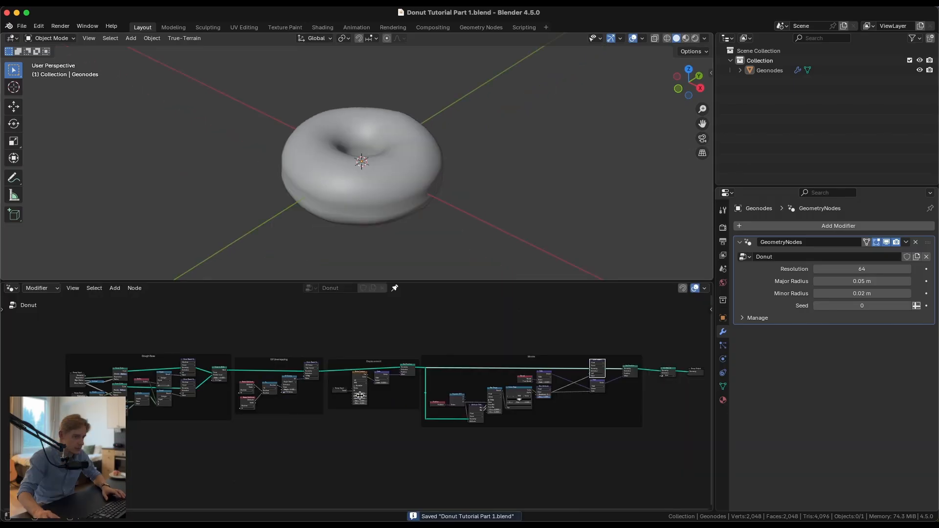
{"action": "middle_click_drag", "start_coordinate": [359, 395], "coordinate": [338, 397]}
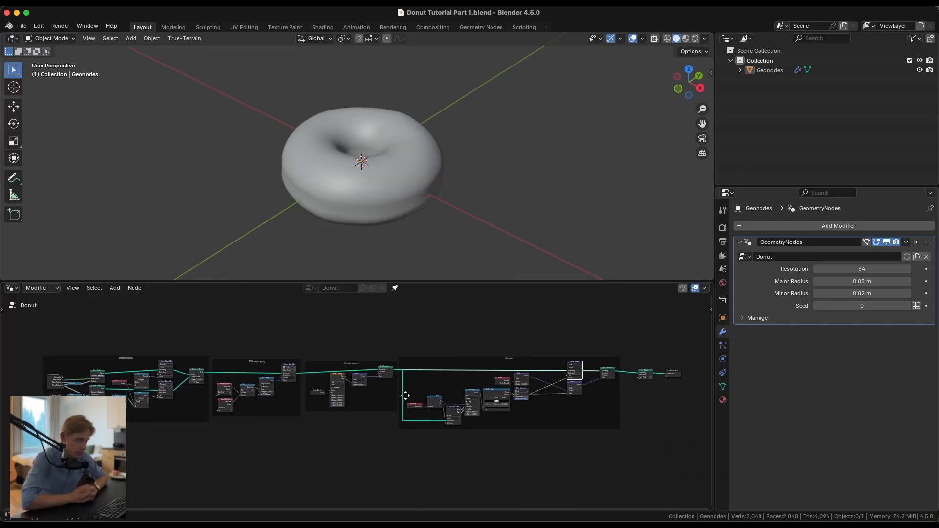